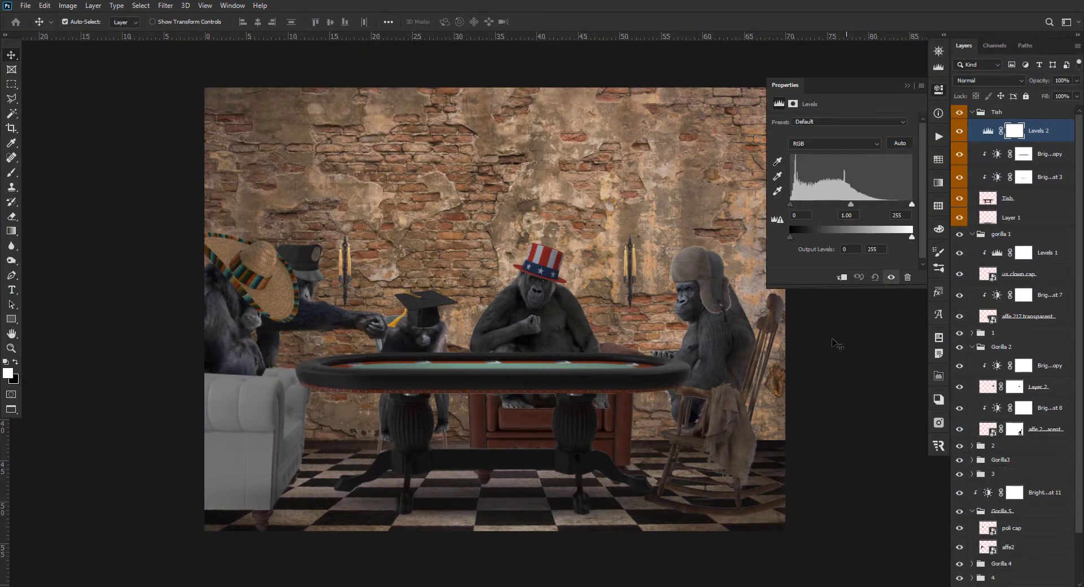
# Set the table's Levels 2 white output to 124, clipped to the table group, and invert its mask to black.
pyautogui.moveTo(912, 237); pyautogui.dragTo(849, 238)
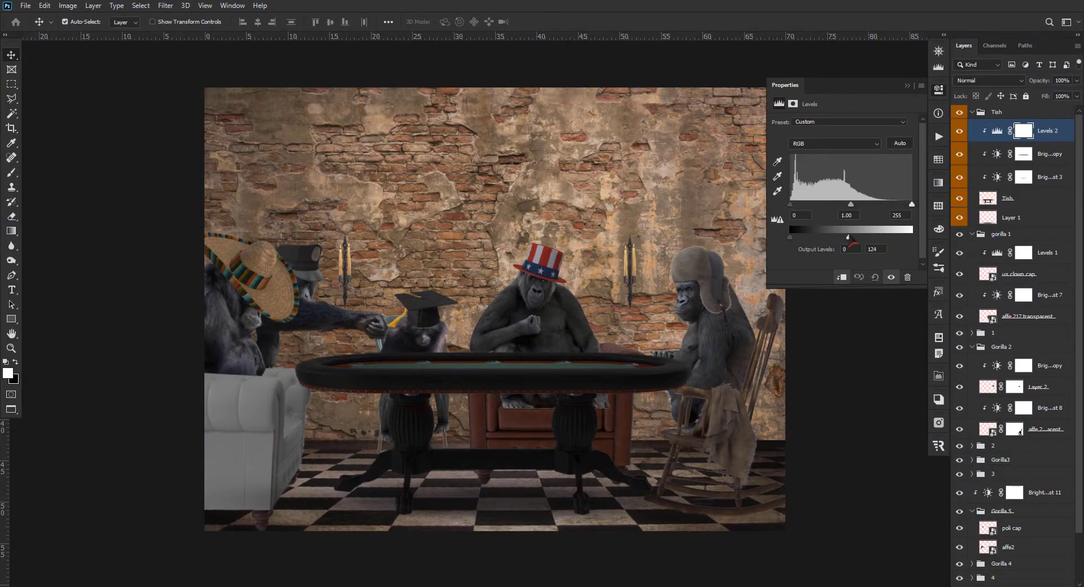
pyautogui.click(908, 86)
pyautogui.hotkey('ctrl', 'i')
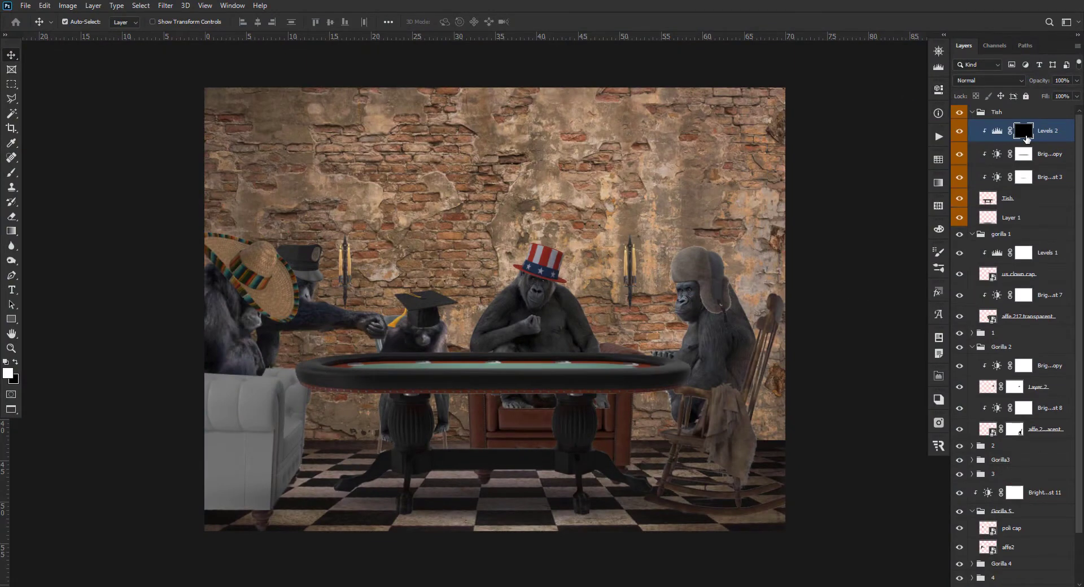
# Paint white on the Levels 2 mask over the table's legs and lower rim, using a soft brush at 20% and 40% opacity.
pyautogui.press('b')
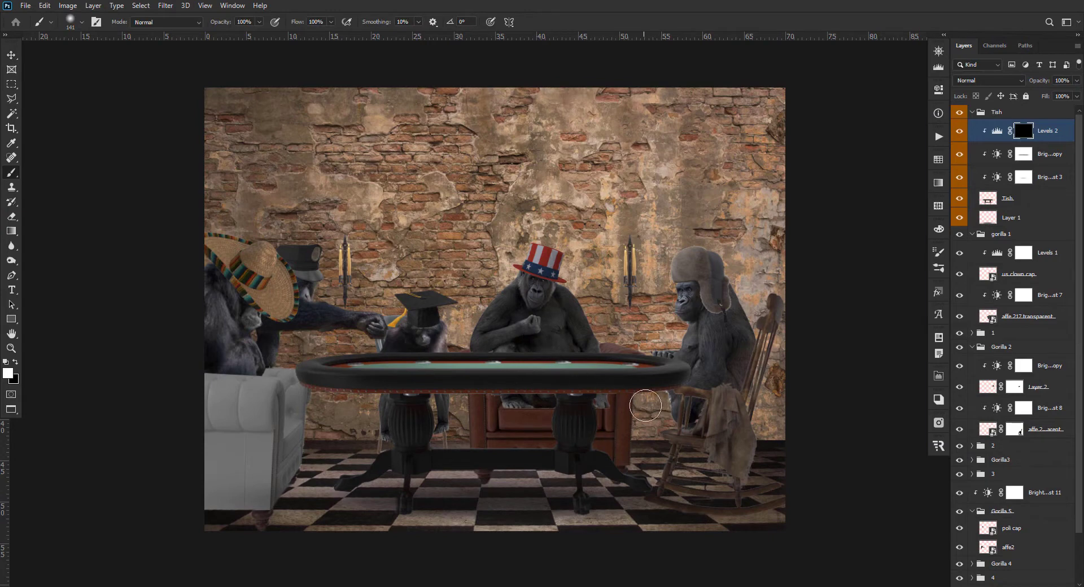
pyautogui.rightClick(690, 438)
pyautogui.click(837, 141)
pyautogui.press('2')
pyautogui.moveTo(410, 423); pyautogui.dragTo(411, 443)
pyautogui.moveTo(404, 497)
pyautogui.mouseDown()
pyautogui.moveTo(423, 464)
pyautogui.moveTo(405, 425)
pyautogui.moveTo(401, 459)
pyautogui.moveTo(433, 480)
pyautogui.moveTo(411, 414)
pyautogui.moveTo(391, 415)
pyautogui.moveTo(425, 450)
pyautogui.moveTo(404, 495)
pyautogui.moveTo(349, 480)
pyautogui.moveTo(399, 459)
pyautogui.moveTo(361, 479)
pyautogui.moveTo(320, 527)
pyautogui.moveTo(402, 444)
pyautogui.moveTo(399, 403)
pyautogui.moveTo(413, 399)
pyautogui.moveTo(402, 438)
pyautogui.mouseUp()
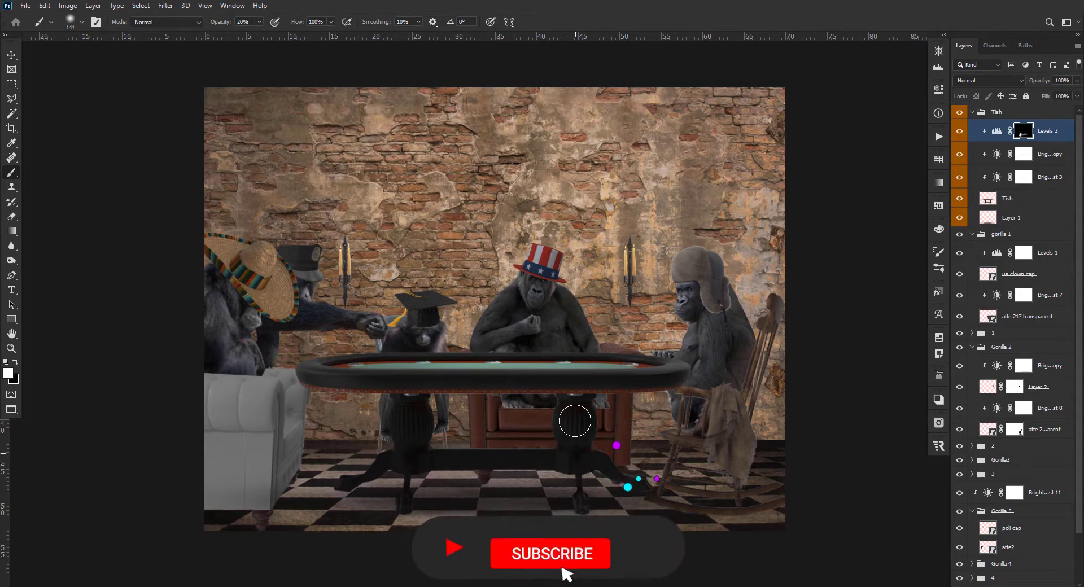
pyautogui.press('4')
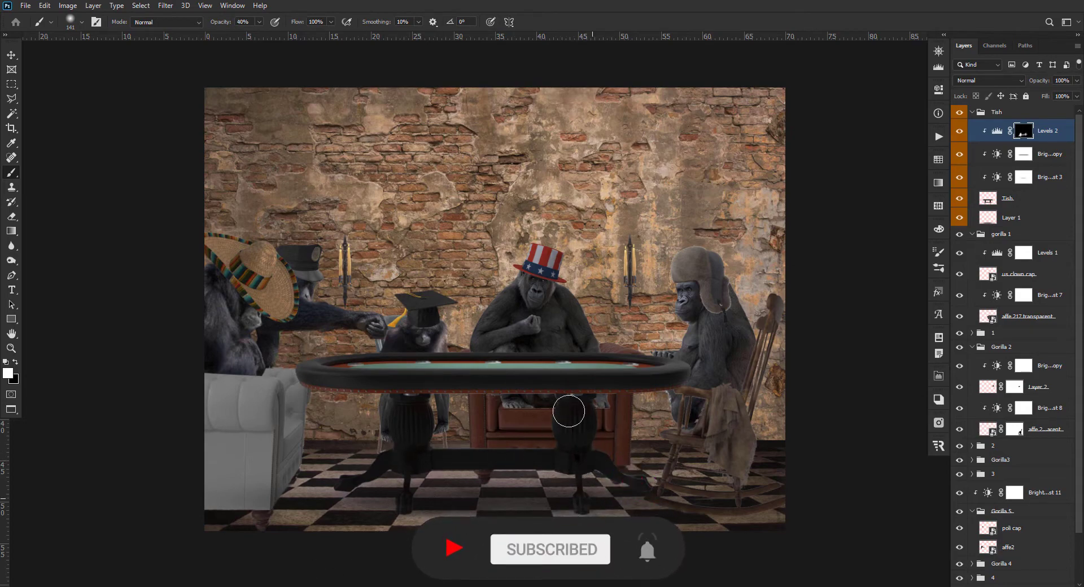
pyautogui.moveTo(568, 411)
pyautogui.mouseDown()
pyautogui.moveTo(525, 443)
pyautogui.moveTo(581, 496)
pyautogui.moveTo(581, 460)
pyautogui.mouseUp()
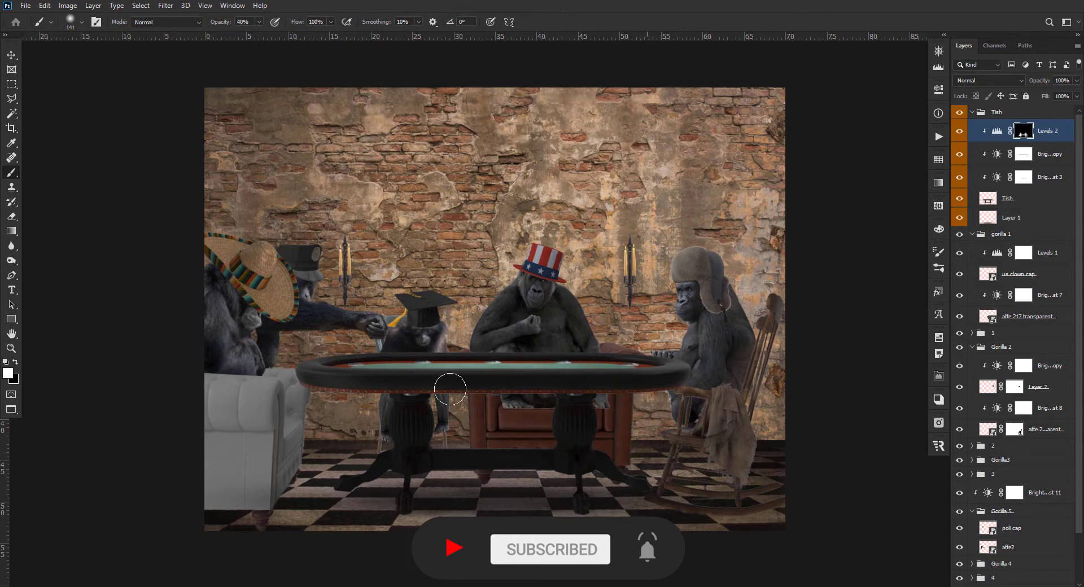
pyautogui.moveTo(450, 389)
pyautogui.mouseDown()
pyautogui.moveTo(351, 387)
pyautogui.moveTo(416, 387)
pyautogui.moveTo(382, 390)
pyautogui.moveTo(421, 406)
pyautogui.mouseUp()
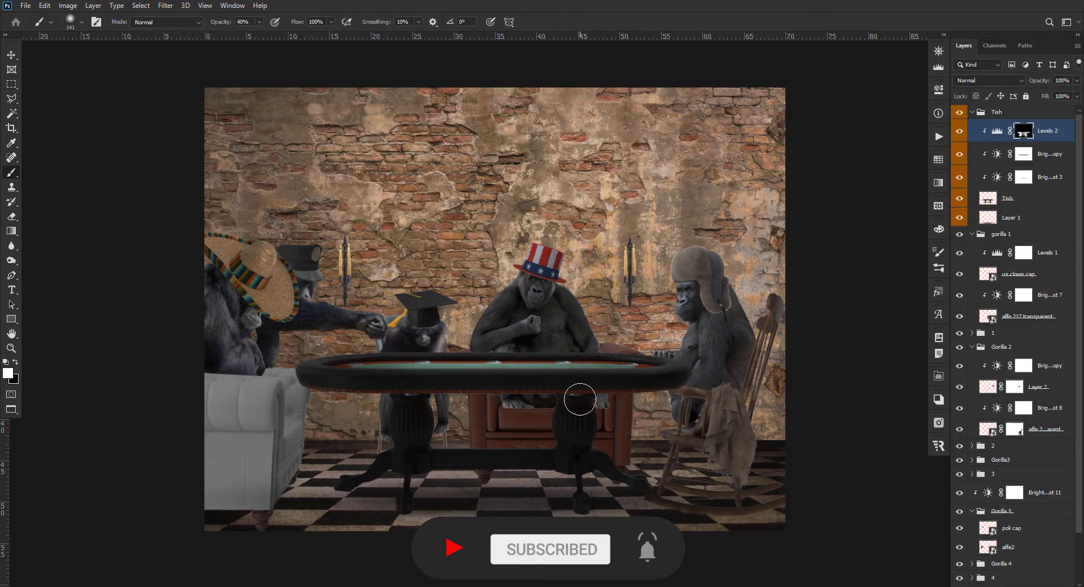
# Reopen the table's Levels 2 adjustment and refine its output levels, setting the white output to 107.
pyautogui.press('x')
pyautogui.doubleClick(998, 131)
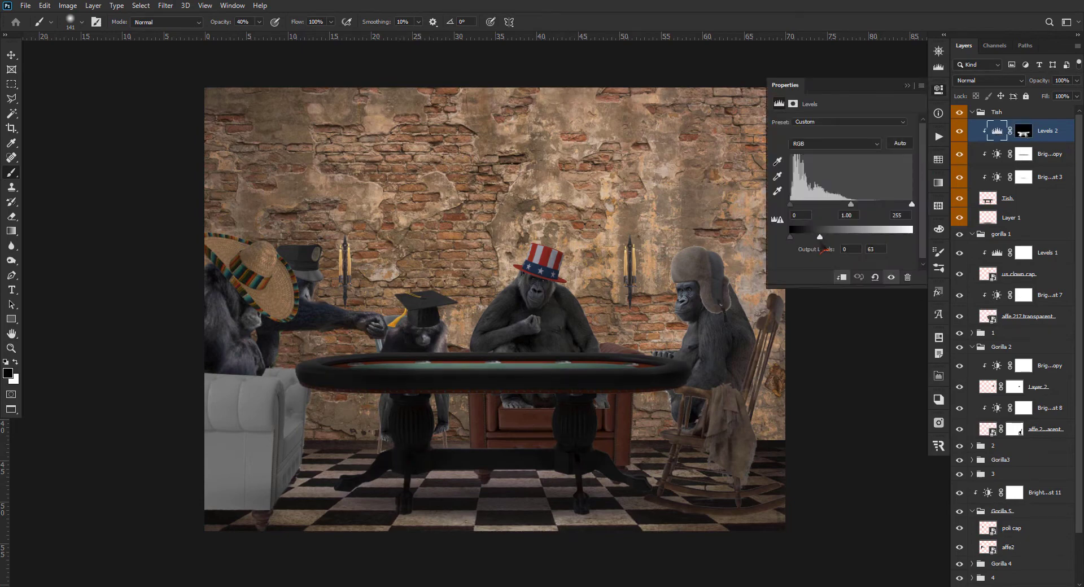
pyautogui.moveTo(843, 243); pyautogui.dragTo(843, 242)
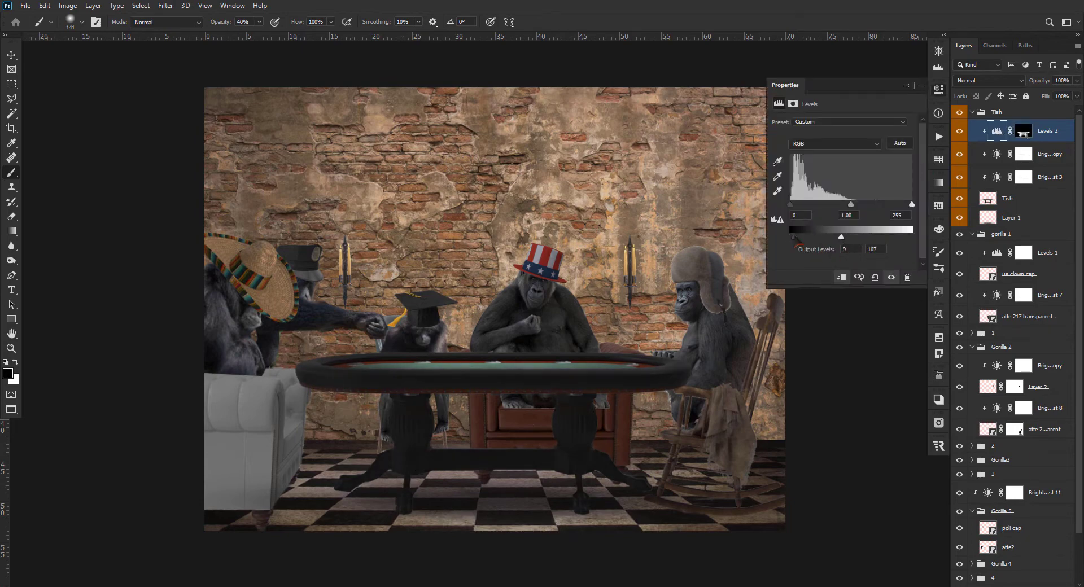
pyautogui.moveTo(790, 205); pyautogui.dragTo(838, 211)
pyautogui.click(907, 85)
# Create a new layer beneath Layer 1 in the Tish group and paint black contact shadows under the table's feet.
pyautogui.click(1054, 220)
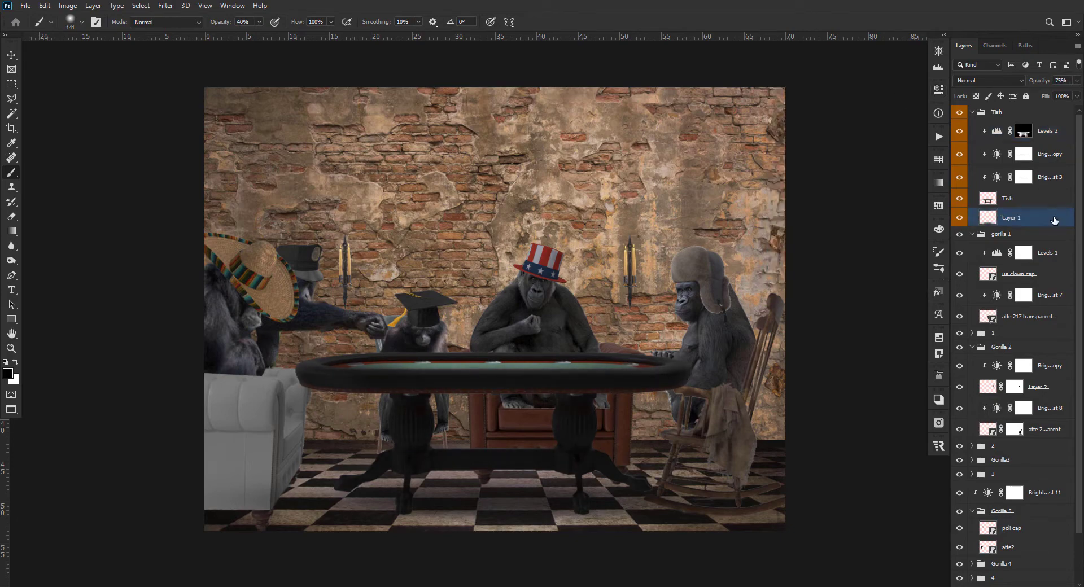
pyautogui.click(960, 218)
pyautogui.click(959, 218)
pyautogui.hotkey('ctrl', 'alt', 'shift', 'n')
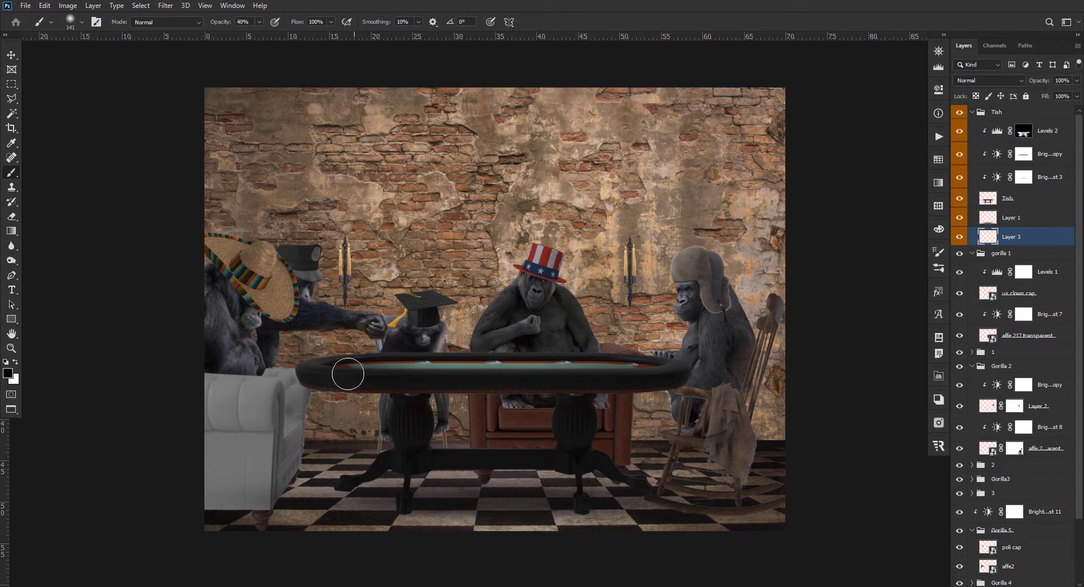
pyautogui.moveTo(516, 453); pyautogui.dragTo(455, 487)
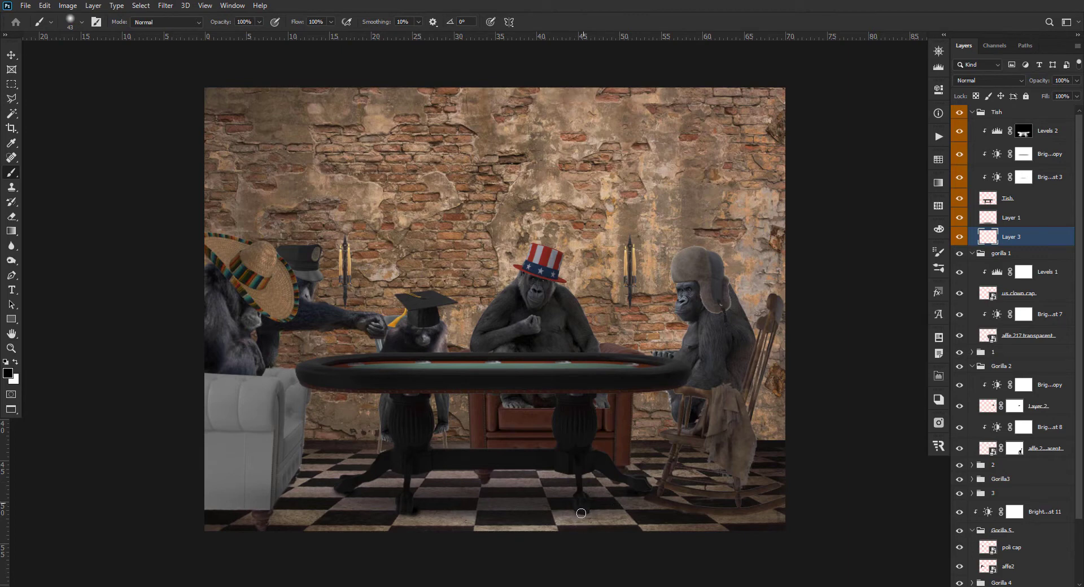
pyautogui.press('e')
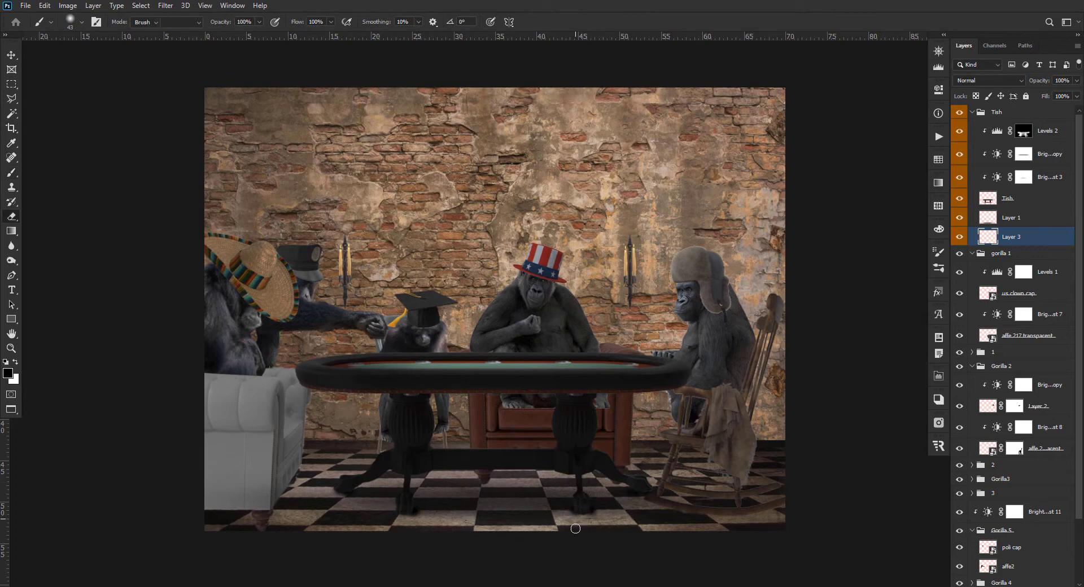
# Paint black on the central gorilla's Brightness/Contrast 7 mask and the top hat's Levels 1 mask to restore light there.
pyautogui.press('v')
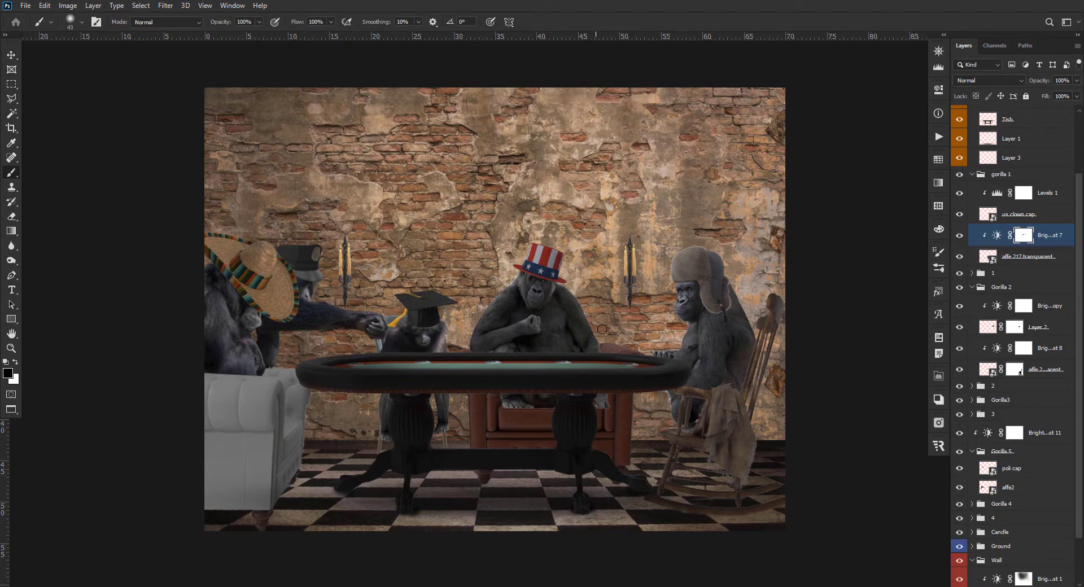
pyautogui.click(1019, 195)
pyautogui.scroll(3, 563, 245)
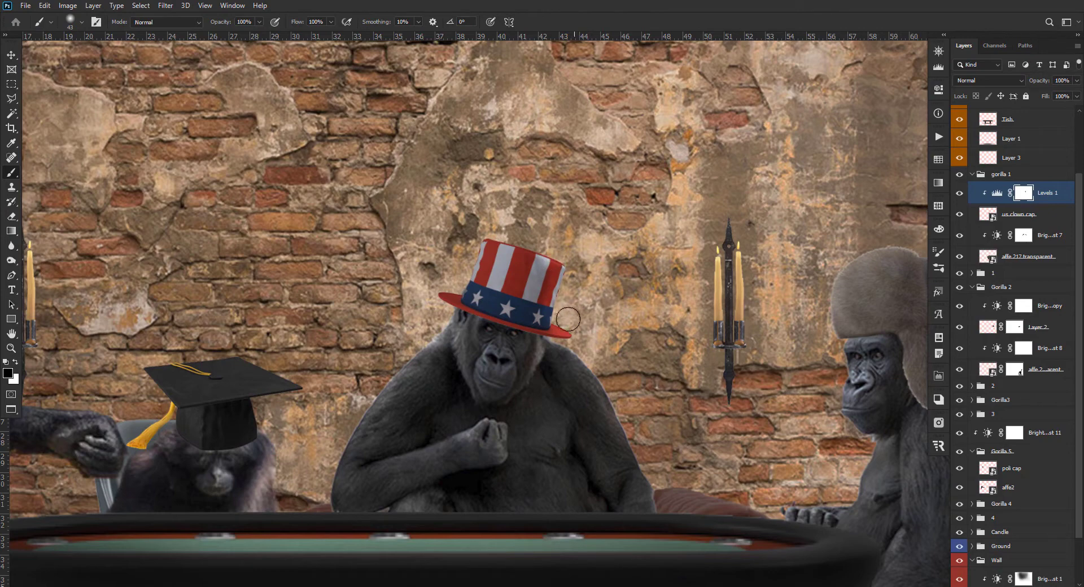
pyautogui.scroll(-4, 569, 291)
pyautogui.scroll(-1, 402, 311)
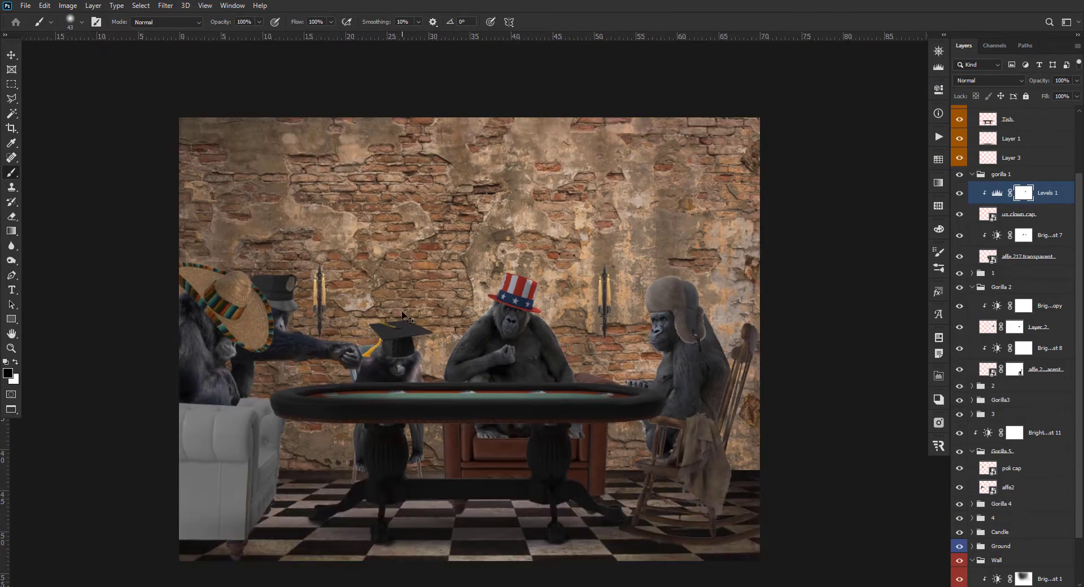
# Collapse the gorilla 1 group, open group 1, and retouch the brown armchair's Brightness/Contrast 4 mask.
pyautogui.click(972, 175)
pyautogui.click(972, 215)
pyautogui.click(1023, 234)
pyautogui.scroll(2, 568, 337)
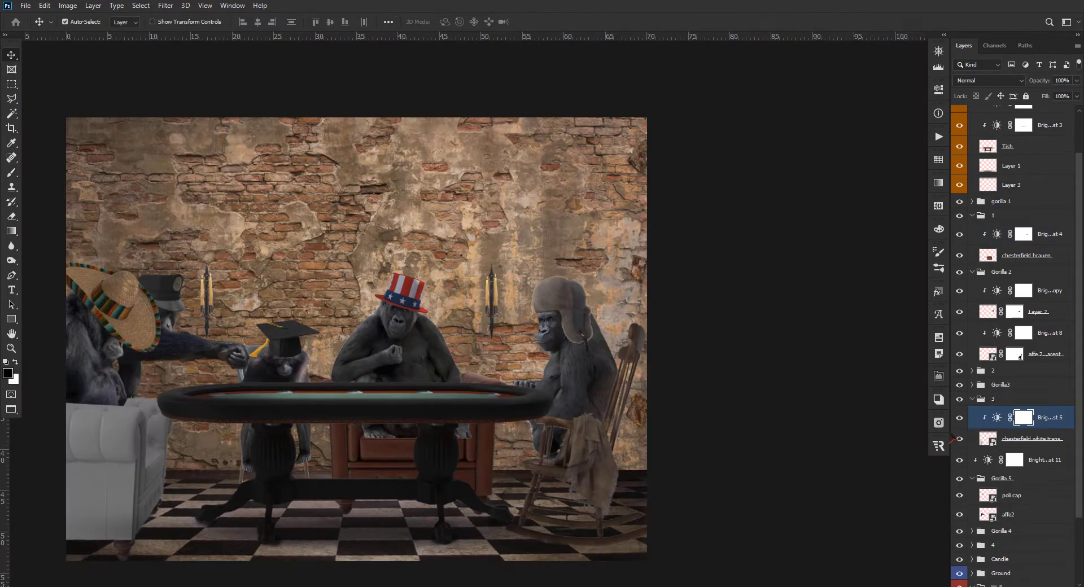
# Darken the white chesterfield with a clipped Levels adjustment, setting white output to 126, and invert its mask.
pyautogui.moveTo(912, 238); pyautogui.dragTo(854, 248)
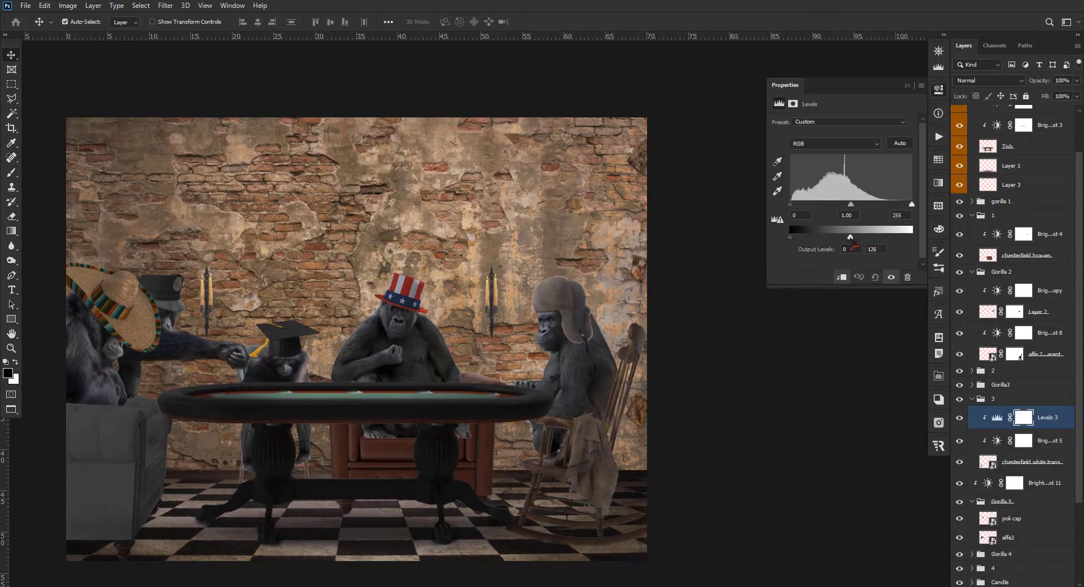
pyautogui.click(793, 104)
pyautogui.hotkey('ctrl', 'i')
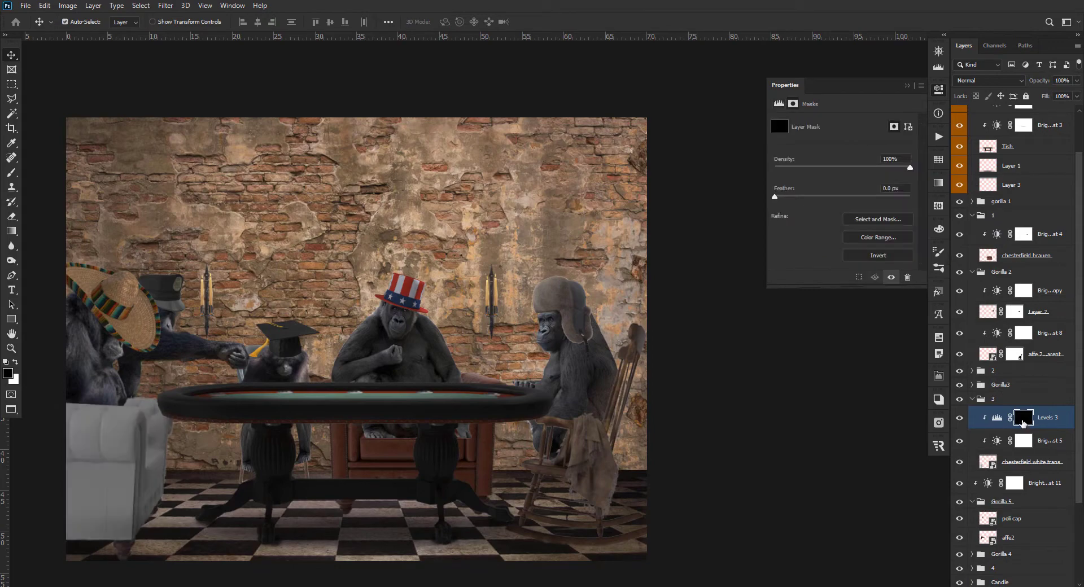
# Paint white on the Levels 3 mask over the white sofa's lower and outer areas with a large soft brush at 20% and 40% opacity.
pyautogui.press('b')
pyautogui.moveTo(311, 444)
pyautogui.mouseDown()
pyautogui.moveTo(428, 399)
pyautogui.moveTo(444, 411)
pyautogui.moveTo(533, 332)
pyautogui.mouseUp()
pyautogui.scroll(4, 390, 419)
pyautogui.press('x')
pyautogui.moveTo(357, 463)
pyautogui.mouseDown()
pyautogui.moveTo(346, 455)
pyautogui.moveTo(388, 520)
pyautogui.mouseUp()
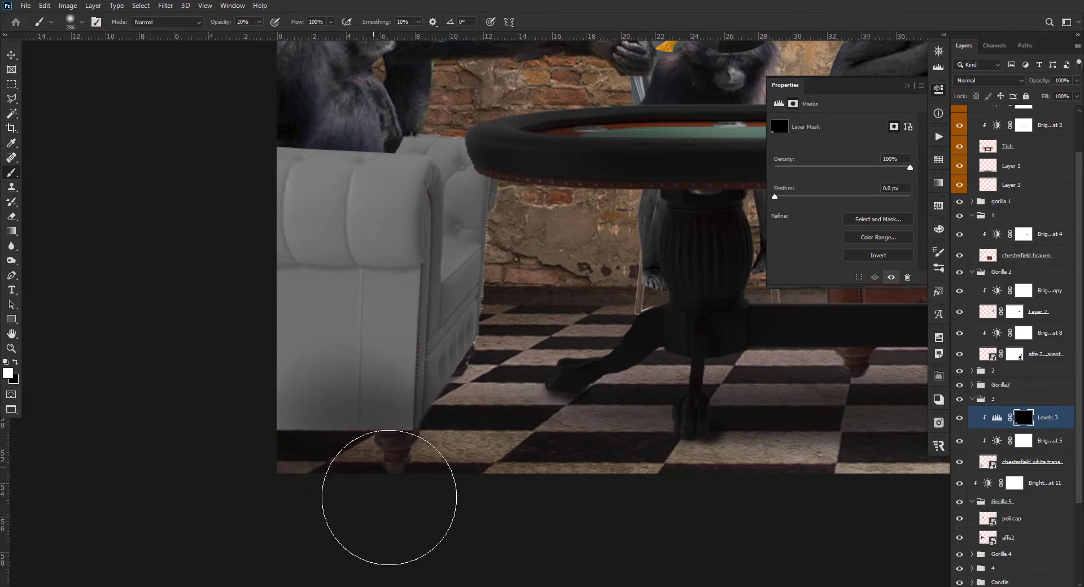
pyautogui.moveTo(256, 451)
pyautogui.mouseDown()
pyautogui.moveTo(261, 314)
pyautogui.moveTo(211, 252)
pyautogui.mouseUp()
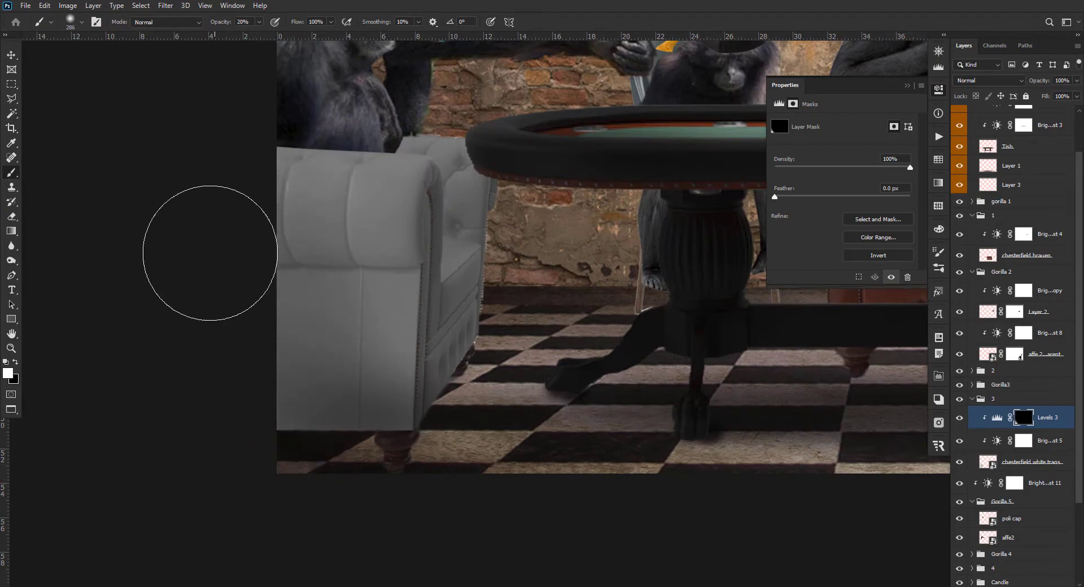
pyautogui.moveTo(327, 387); pyautogui.dragTo(273, 341)
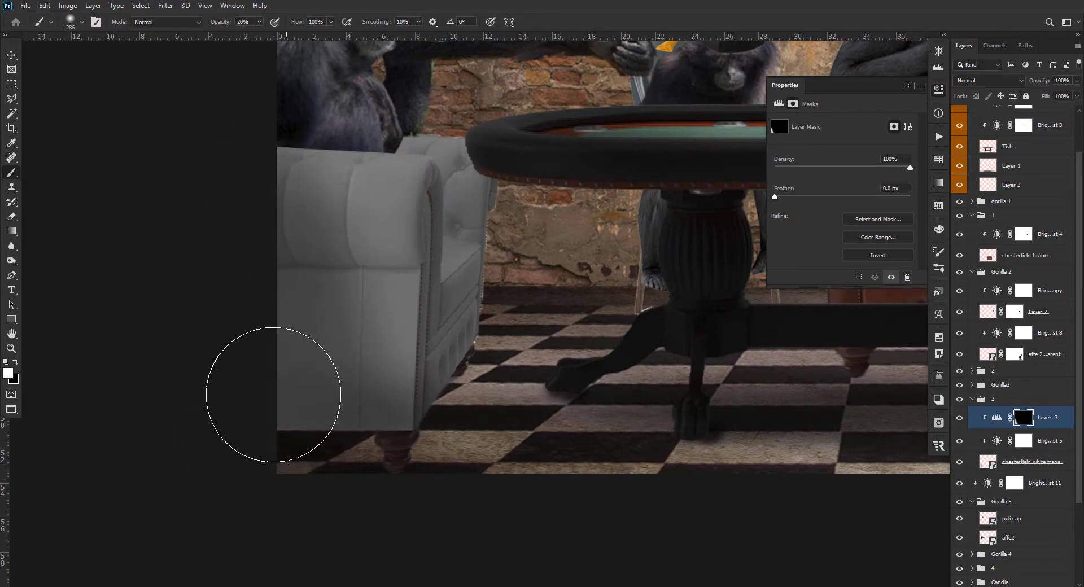
pyautogui.scroll(-2, 383, 418)
pyautogui.scroll(-2, 383, 422)
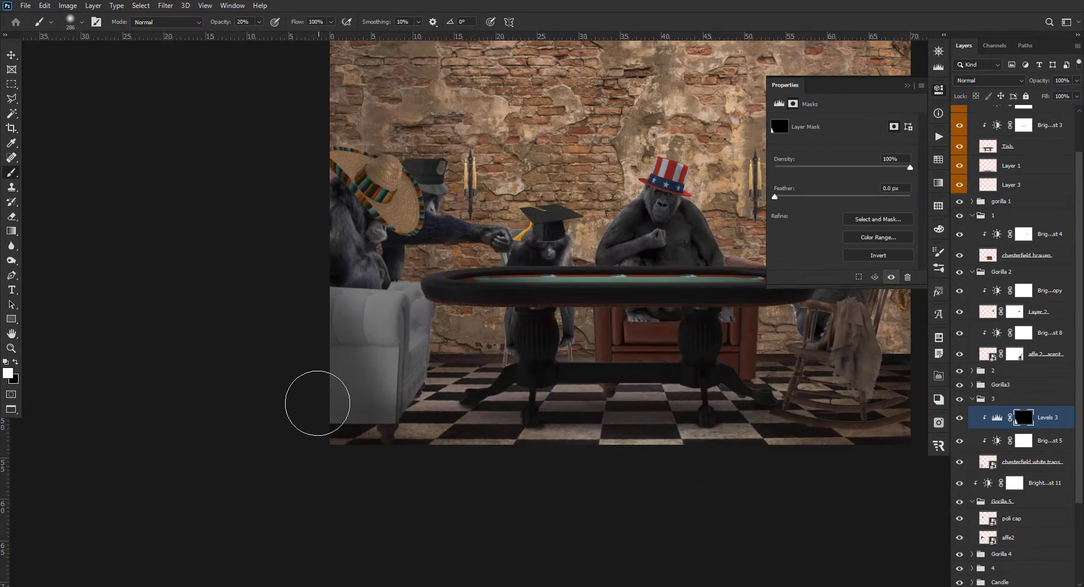
pyautogui.press('4')
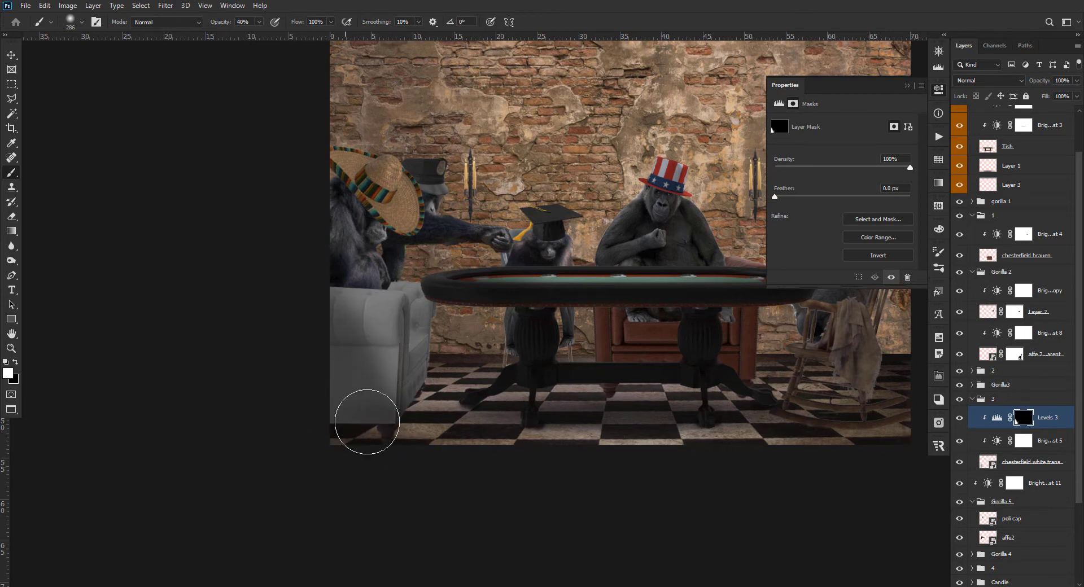
# Paint a floor shadow under the white sofa on a new layer below it with a flattened 434 px brush, and set the layer's opacity to 95%.
pyautogui.press('v')
pyautogui.click(1025, 466)
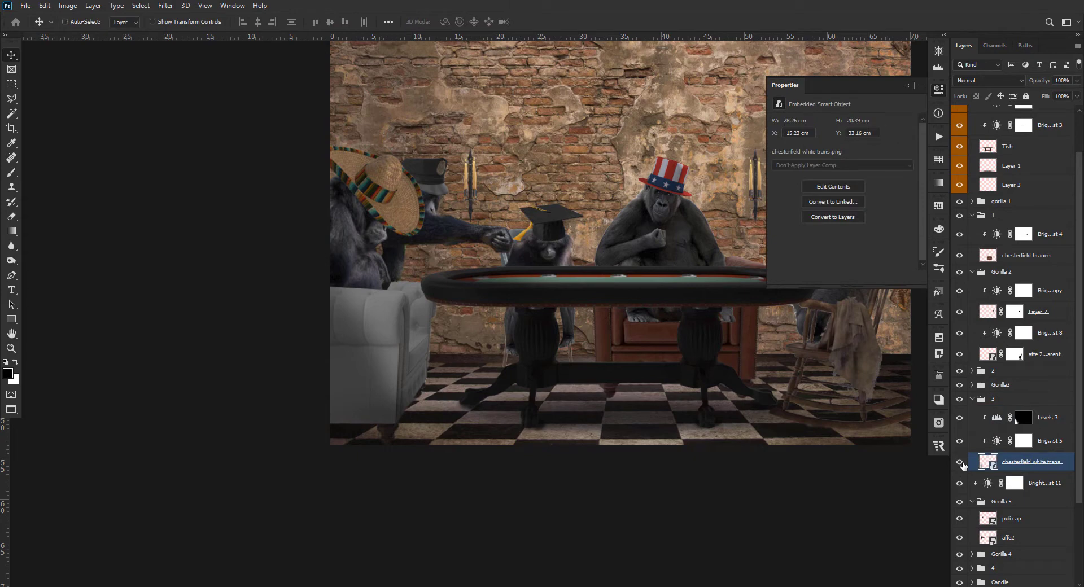
pyautogui.hotkey('ctrl', 'shift', 'alt', 'n')
pyautogui.press('b')
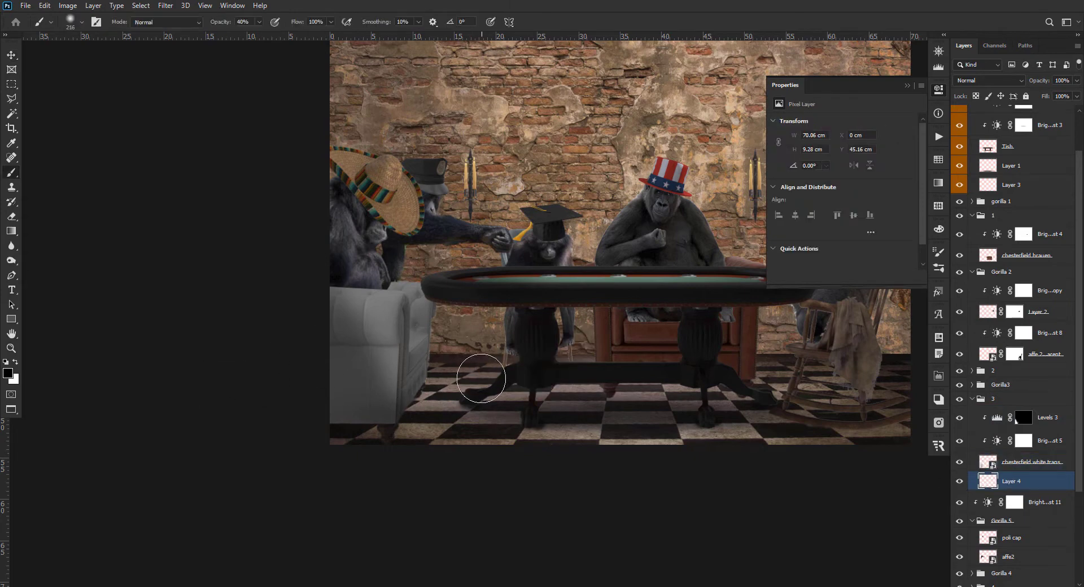
pyautogui.rightClick(511, 362)
pyautogui.moveTo(541, 227); pyautogui.dragTo(541, 237)
pyautogui.click(207, 411)
pyautogui.moveTo(404, 346); pyautogui.dragTo(433, 351)
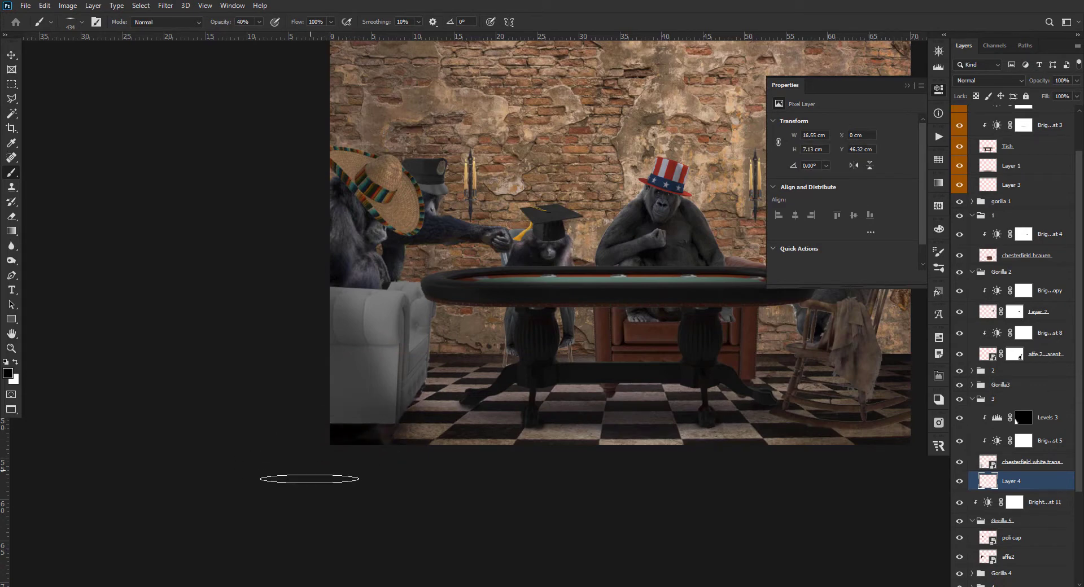
pyautogui.press('v')
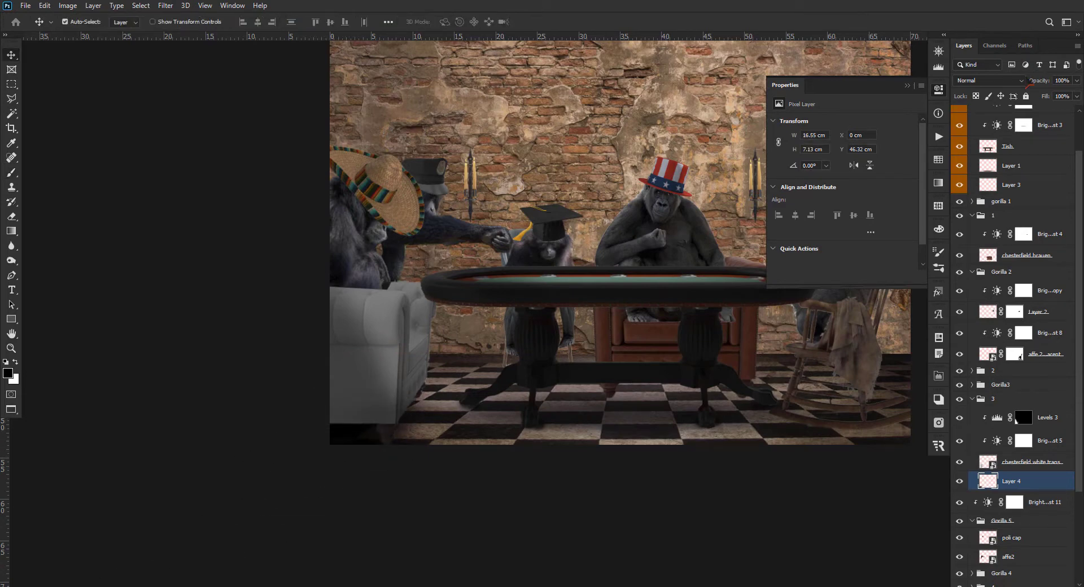
pyautogui.moveTo(1048, 82); pyautogui.dragTo(1041, 82)
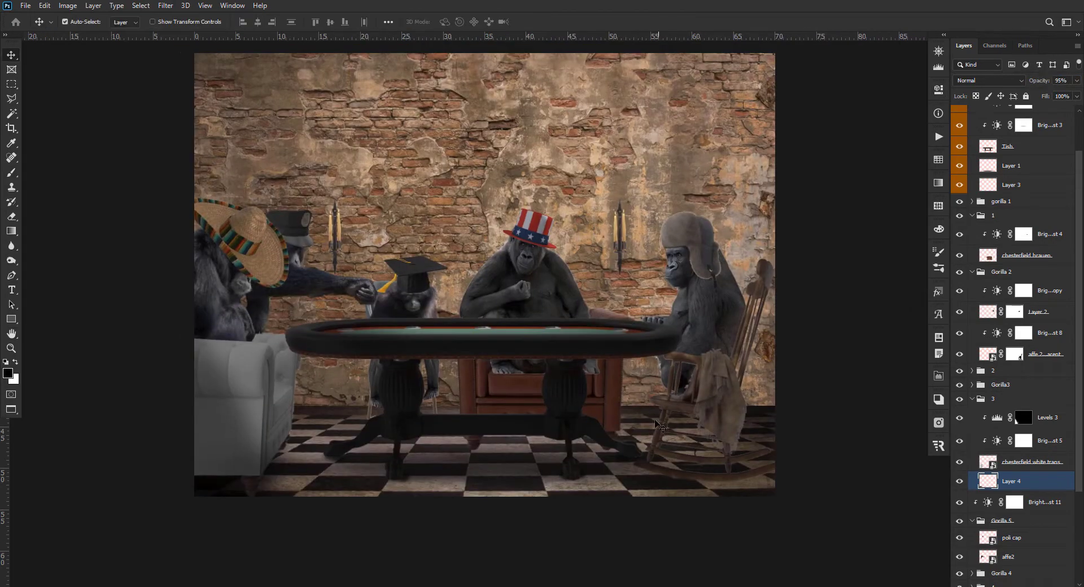
# Darken the rocking chair by setting its Brightness/Contrast 6 adjustment to a brightness of -109.
pyautogui.click(678, 409)
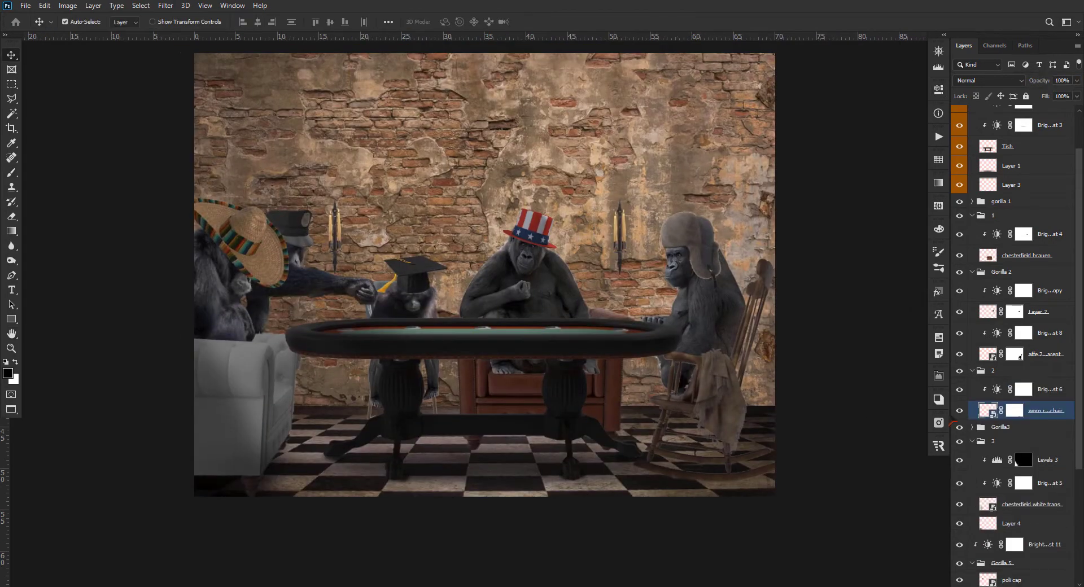
pyautogui.doubleClick(997, 389)
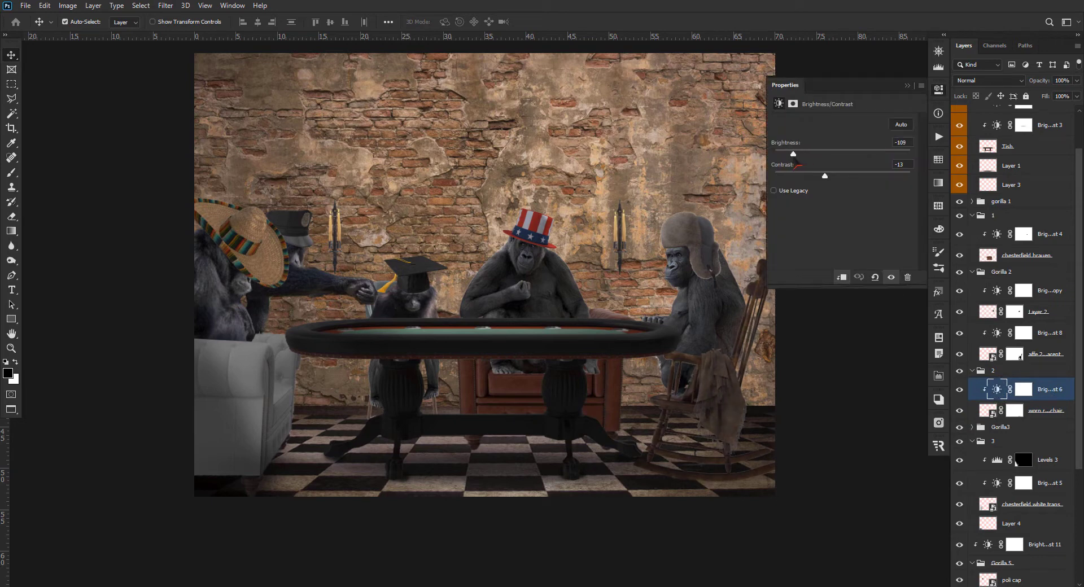
pyautogui.click(907, 86)
# Paint a flat floor shadow beneath the rocking chair on a new layer below it, and set that layer's opacity to 57%.
pyautogui.click(1045, 414)
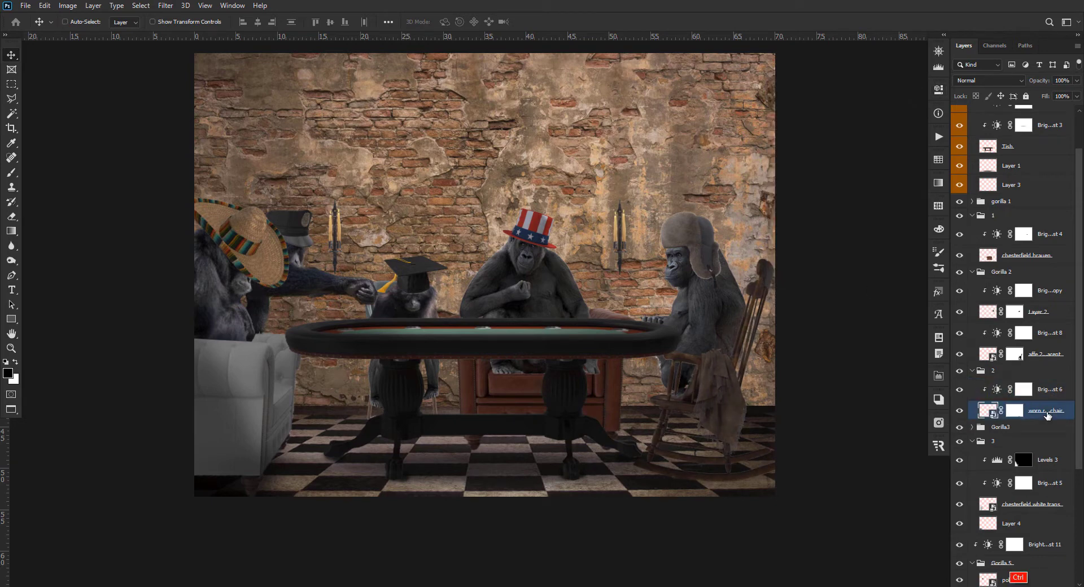
pyautogui.keyDown('ctrl'); pyautogui.click(1048, 586); pyautogui.keyUp('ctrl')
pyautogui.press('b')
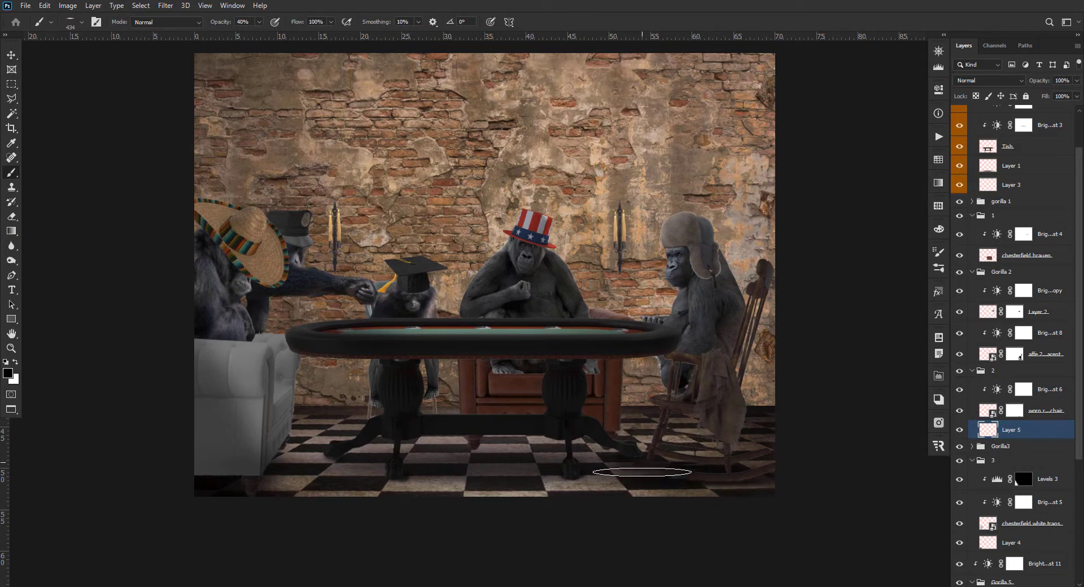
pyautogui.press('v')
pyautogui.press('6')
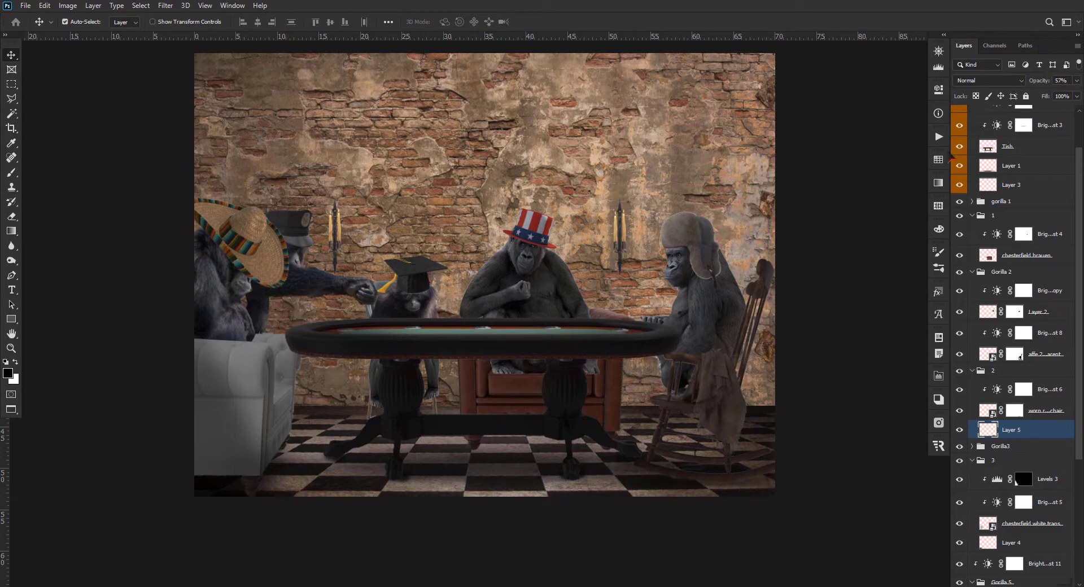
# Paint a second floor shadow around the rocking chair's runners on a new layer below the first, and lower that layer's opacity.
pyautogui.keyDown('ctrl'); pyautogui.click(1060, 585); pyautogui.keyUp('ctrl')
pyautogui.press('b')
pyautogui.rightClick(673, 435)
pyautogui.click(710, 283)
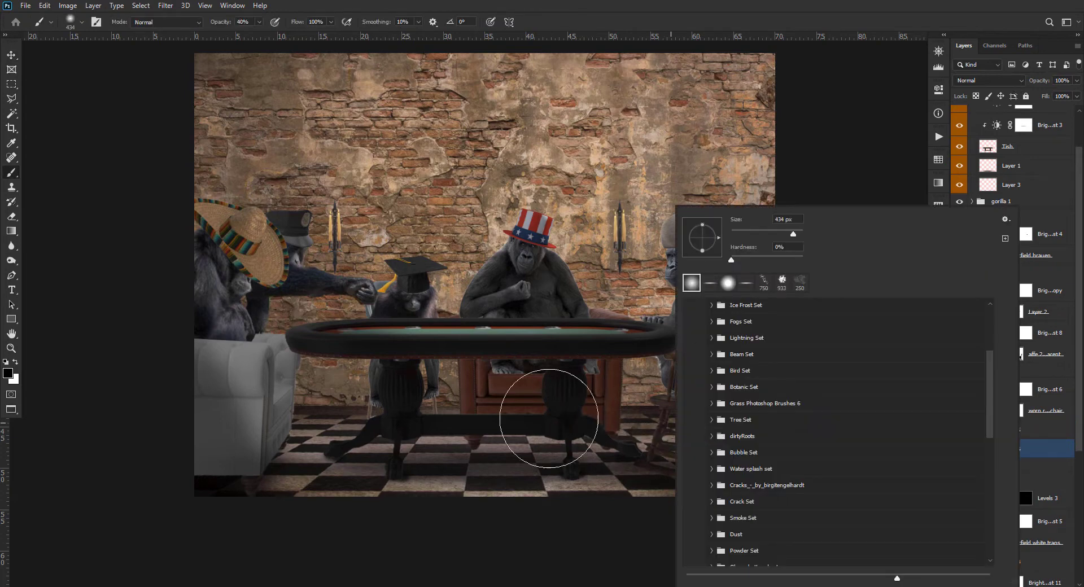
pyautogui.moveTo(585, 420); pyautogui.dragTo(501, 430)
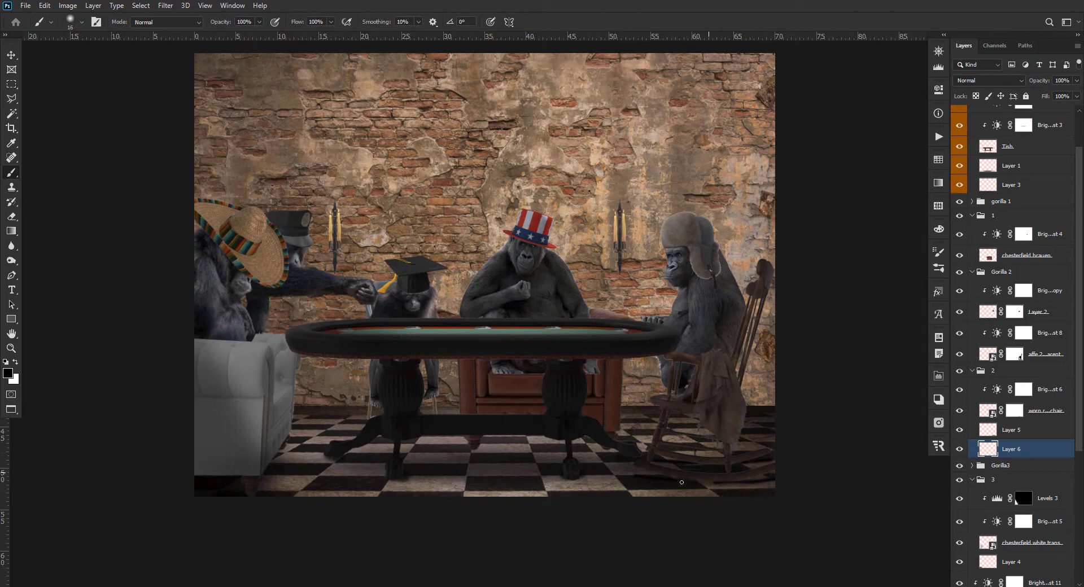
pyautogui.press('v')
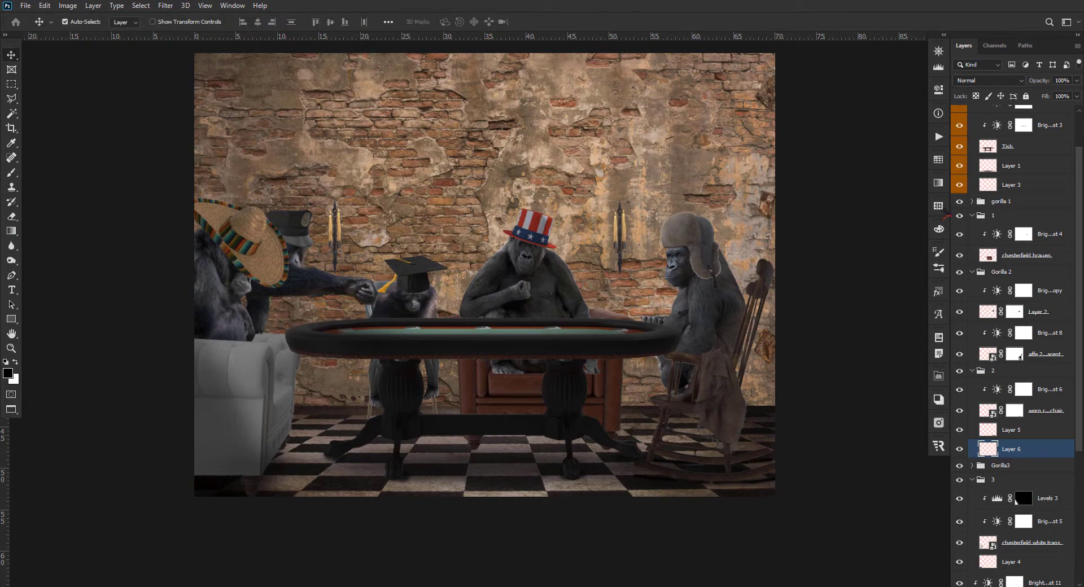
pyautogui.moveTo(1051, 82); pyautogui.dragTo(1025, 83)
# Lower the brightness slightly in the Brightness/Contrast 2 adjustment of the checkered floor.
pyautogui.click(525, 449)
pyautogui.doubleClick(995, 509)
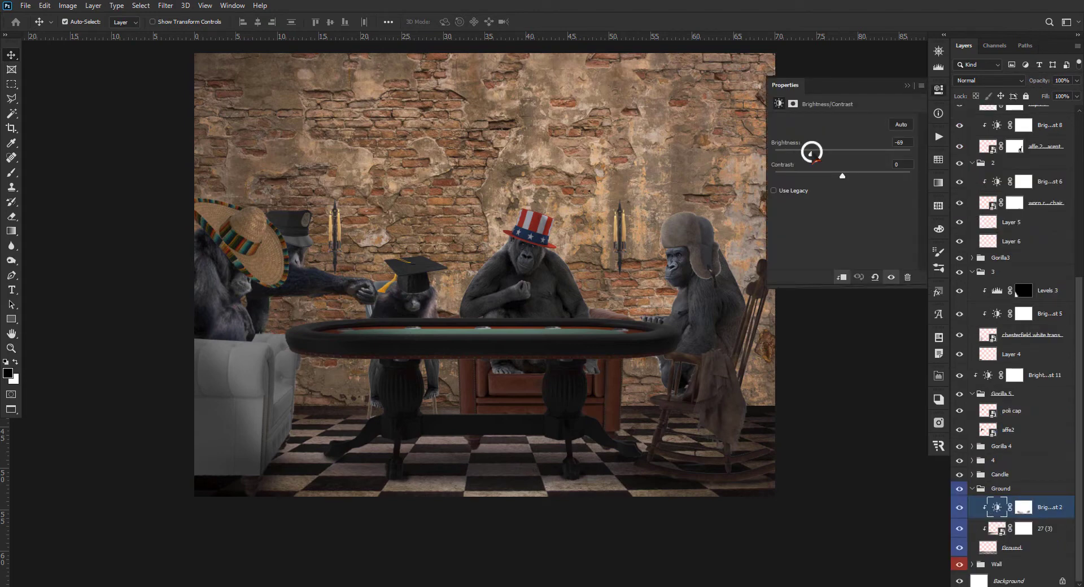
pyautogui.moveTo(811, 151); pyautogui.dragTo(809, 162)
# Paint black on the floor's Brightness/Contrast 2 mask at both ends of the table with a soft brush at 20% opacity.
pyautogui.press('b')
pyautogui.click(1024, 507)
pyautogui.press('x')
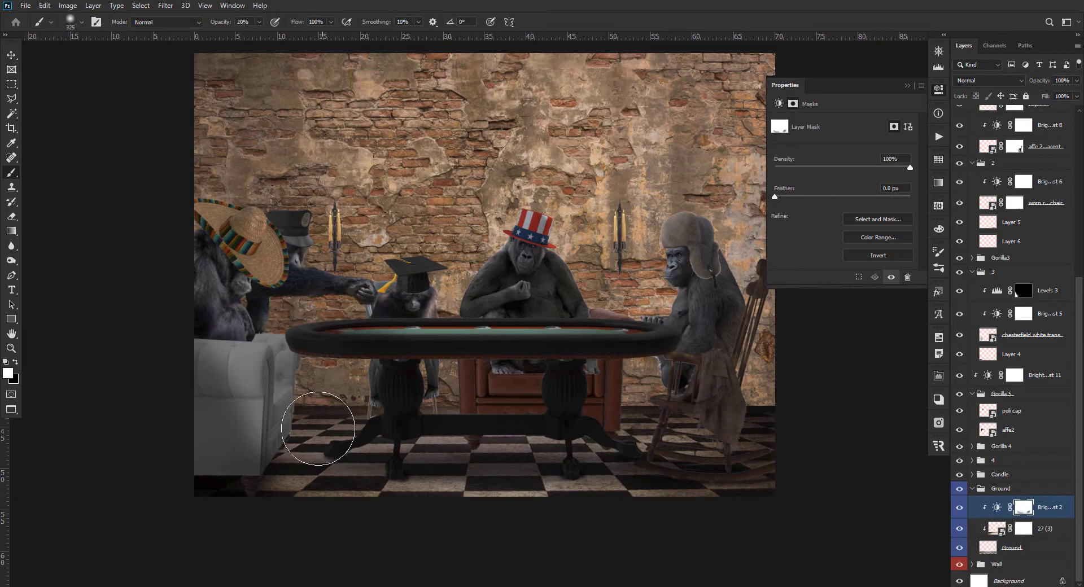
pyautogui.press('x')
pyautogui.moveTo(317, 436)
pyautogui.mouseDown()
pyautogui.moveTo(346, 427)
pyautogui.moveTo(308, 419)
pyautogui.moveTo(345, 425)
pyautogui.mouseUp()
pyautogui.moveTo(672, 416)
pyautogui.mouseDown()
pyautogui.moveTo(647, 422)
pyautogui.moveTo(656, 424)
pyautogui.mouseUp()
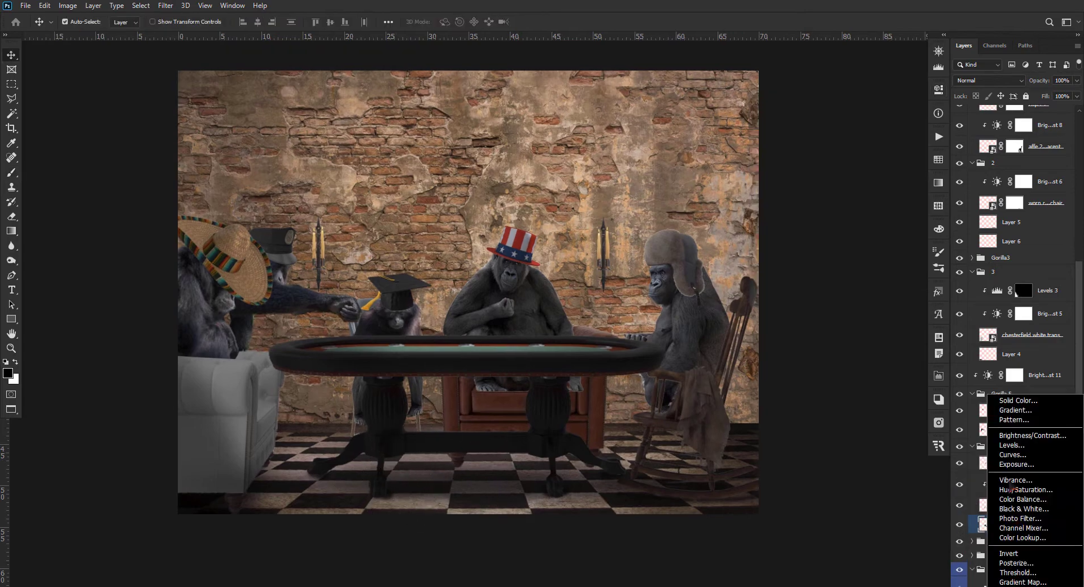
# Add a Brightness/Contrast adjustment clipped to the graduation-cap gorilla's affe3 layer, with brightness at about -54.
pyautogui.click(1015, 435)
pyautogui.click(841, 277)
pyautogui.moveTo(843, 154); pyautogui.dragTo(820, 161)
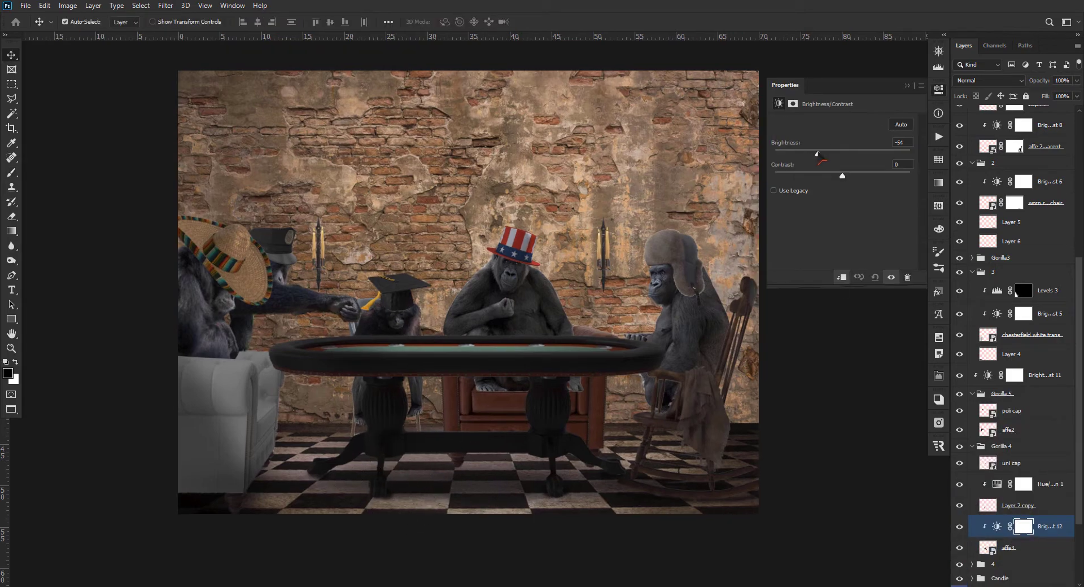
# Lower the lightness further in the Hue/Saturation 1 adjustment clipped to Layer 2 copy in the Gorilla 4 group.
pyautogui.click(999, 485)
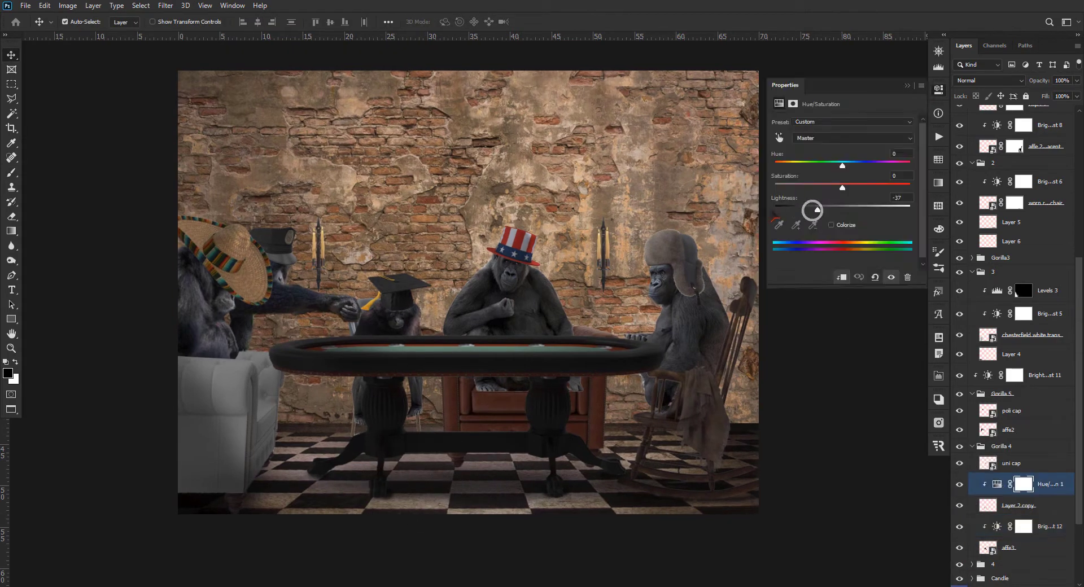
pyautogui.moveTo(816, 210); pyautogui.dragTo(802, 210)
pyautogui.click(939, 90)
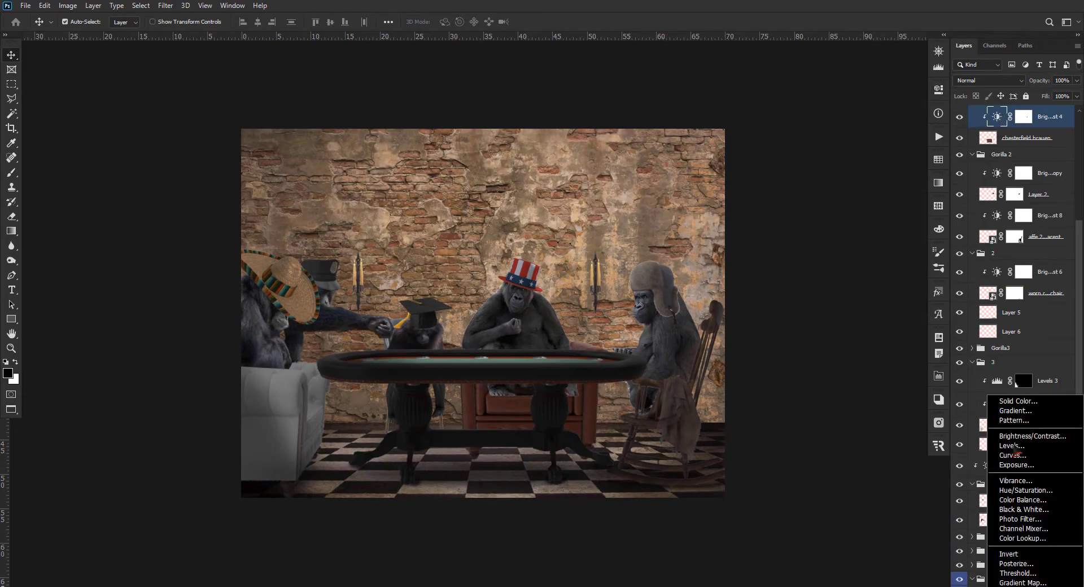
# Add a Levels adjustment clipped to the brown chesterfield sofa with the white output level at 128.
pyautogui.click(1012, 447)
pyautogui.moveTo(912, 237); pyautogui.dragTo(846, 237)
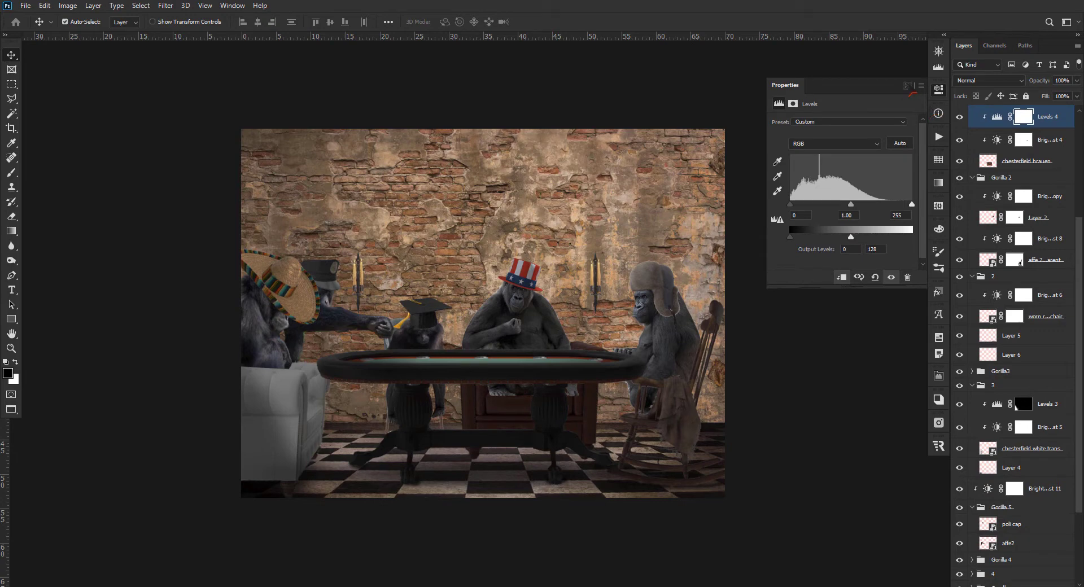
pyautogui.click(908, 87)
# Invert the Levels 4 mask and paint white over the brown sofa below the table with a soft brush at 20% opacity.
pyautogui.hotkey('ctrl', 'i')
pyautogui.press('b')
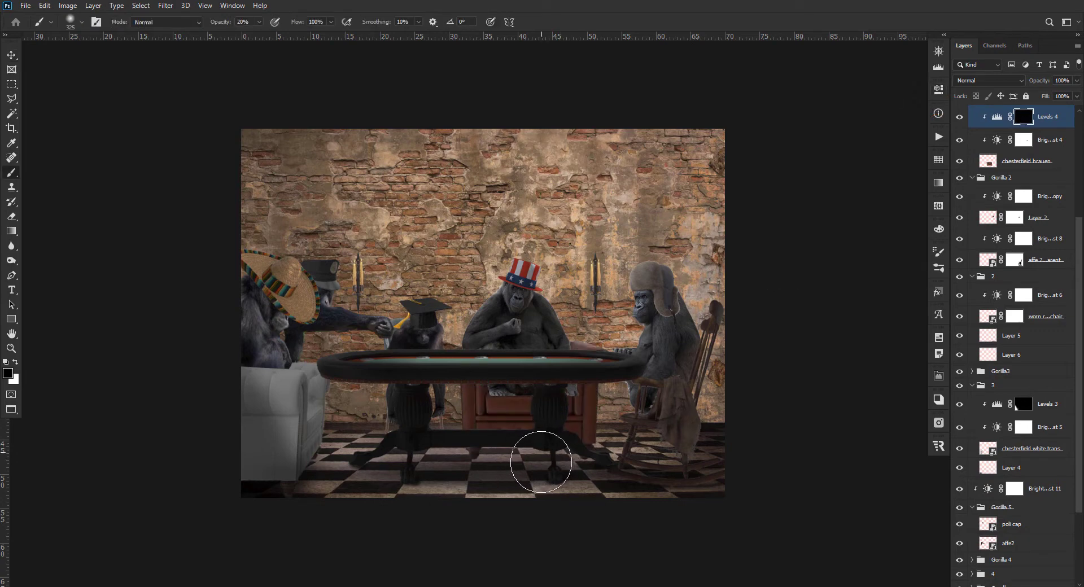
pyautogui.press('x')
pyautogui.moveTo(479, 458)
pyautogui.mouseDown()
pyautogui.moveTo(474, 419)
pyautogui.moveTo(552, 453)
pyautogui.moveTo(480, 400)
pyautogui.moveTo(514, 413)
pyautogui.moveTo(543, 451)
pyautogui.moveTo(494, 410)
pyautogui.moveTo(558, 441)
pyautogui.moveTo(574, 410)
pyautogui.moveTo(566, 434)
pyautogui.moveTo(471, 425)
pyautogui.moveTo(487, 455)
pyautogui.moveTo(477, 418)
pyautogui.moveTo(512, 423)
pyautogui.moveTo(482, 422)
pyautogui.moveTo(485, 402)
pyautogui.moveTo(493, 421)
pyautogui.moveTo(570, 437)
pyautogui.moveTo(582, 427)
pyautogui.moveTo(522, 434)
pyautogui.moveTo(520, 403)
pyautogui.moveTo(572, 446)
pyautogui.mouseUp()
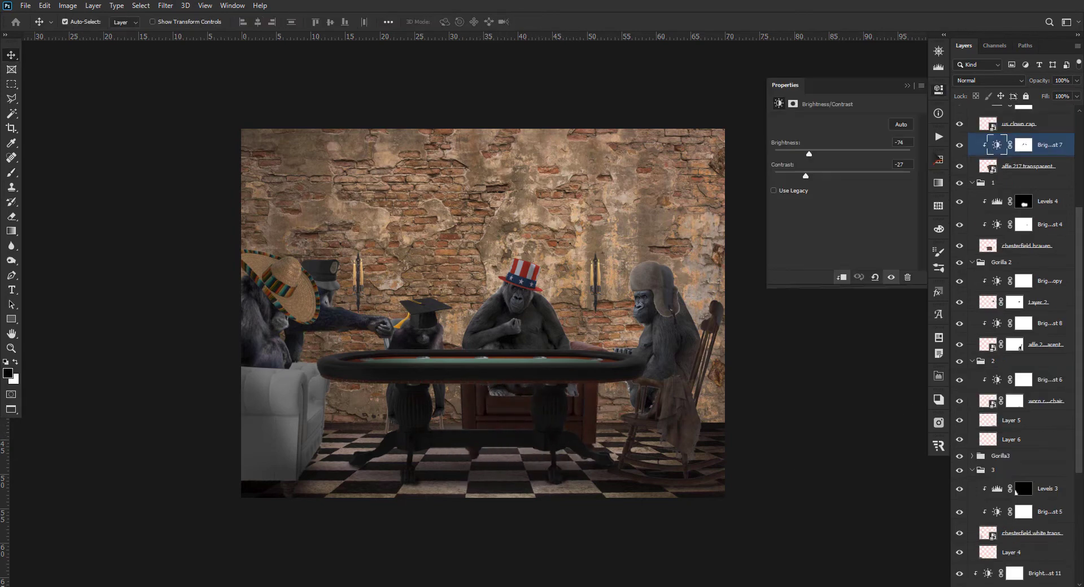
# Add a second Brightness/Contrast adjustment clipped to the middle gorilla, with brightness at -120 and slightly reduced contrast.
pyautogui.moveTo(812, 153); pyautogui.dragTo(791, 153)
pyautogui.hotkey('ctrl', 'z')
pyautogui.click(1016, 585)
pyautogui.click(1021, 434)
pyautogui.click(841, 278)
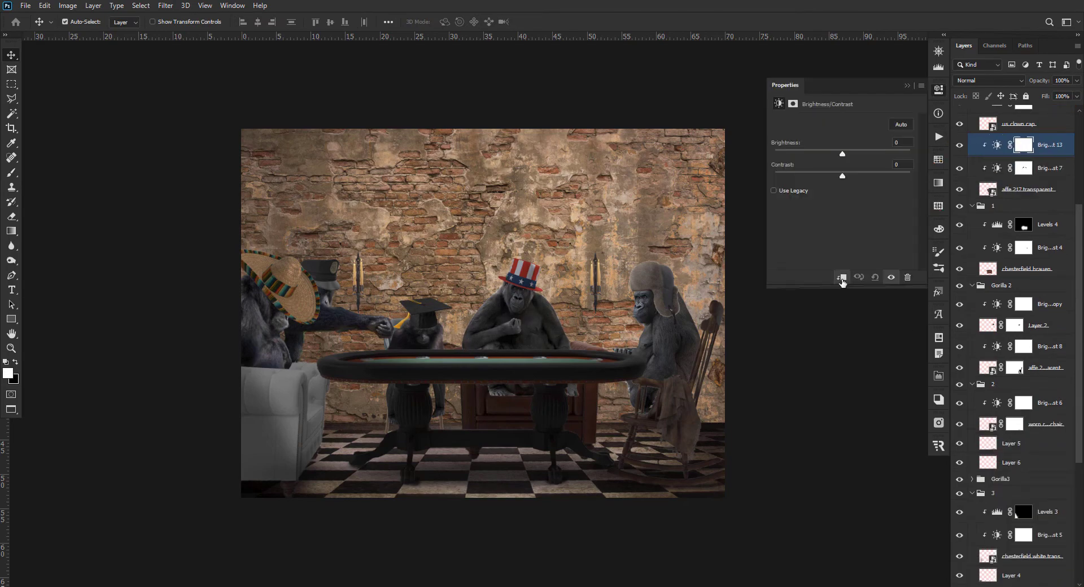
pyautogui.moveTo(843, 154); pyautogui.dragTo(777, 154)
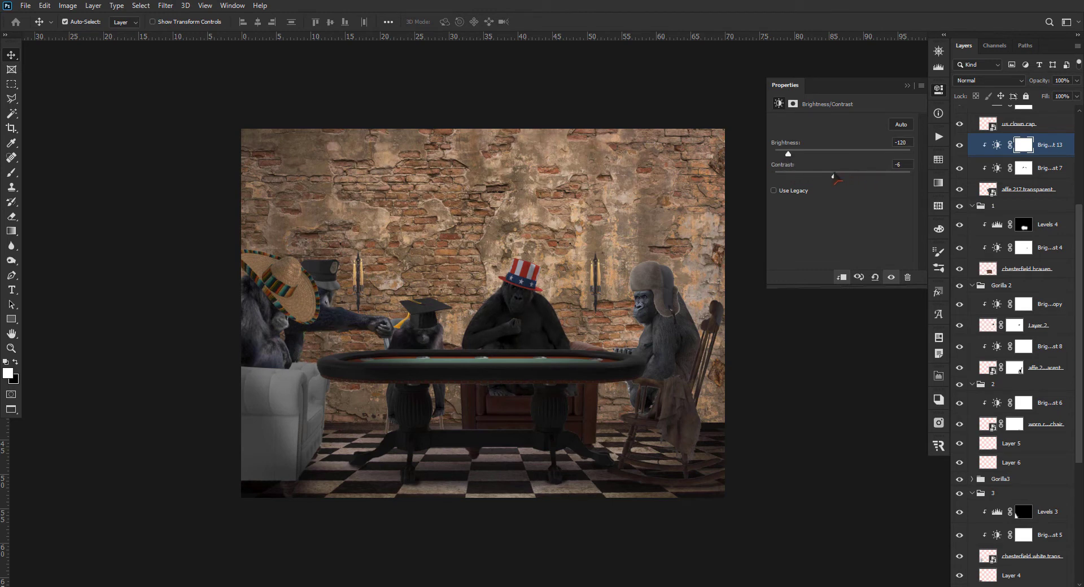
pyautogui.click(907, 86)
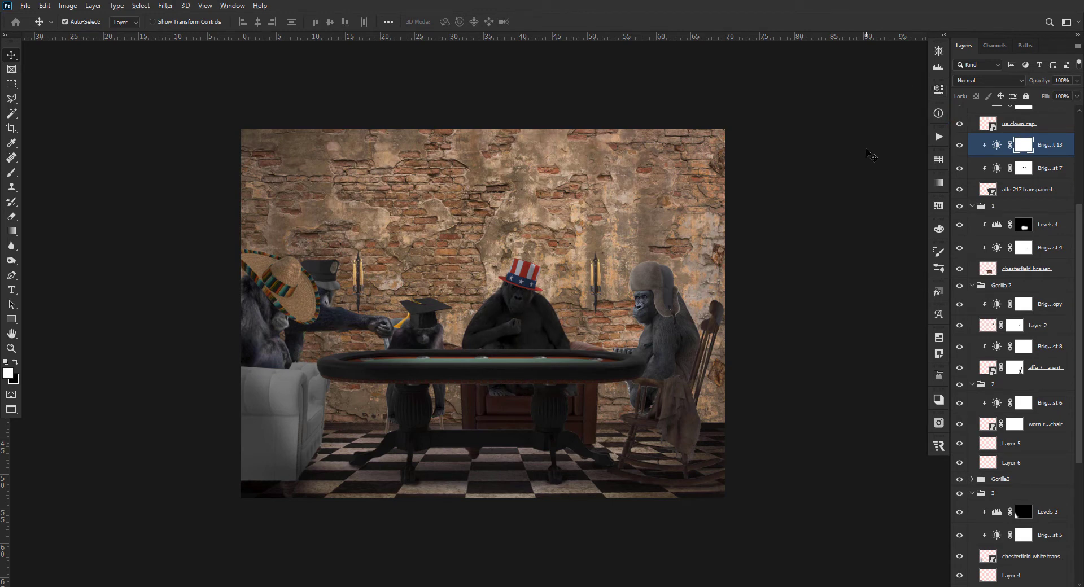
# Invert the Brightness/Contrast 13 mask and paint white over the middle gorilla's legs below the table at 20% brush opacity.
pyautogui.hotkey('ctrl', 'i')
pyautogui.press('b')
pyautogui.moveTo(480, 399); pyautogui.dragTo(494, 399)
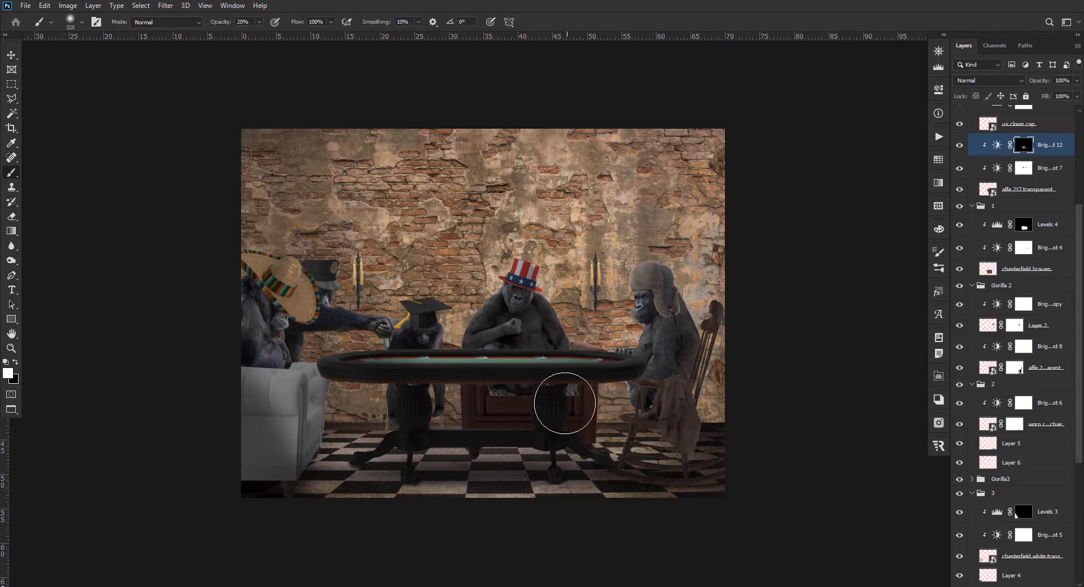
pyautogui.moveTo(564, 403)
pyautogui.mouseDown()
pyautogui.moveTo(511, 395)
pyautogui.moveTo(545, 370)
pyautogui.moveTo(478, 380)
pyautogui.moveTo(507, 376)
pyautogui.moveTo(534, 398)
pyautogui.moveTo(552, 383)
pyautogui.moveTo(492, 413)
pyautogui.moveTo(545, 389)
pyautogui.moveTo(508, 402)
pyautogui.mouseUp()
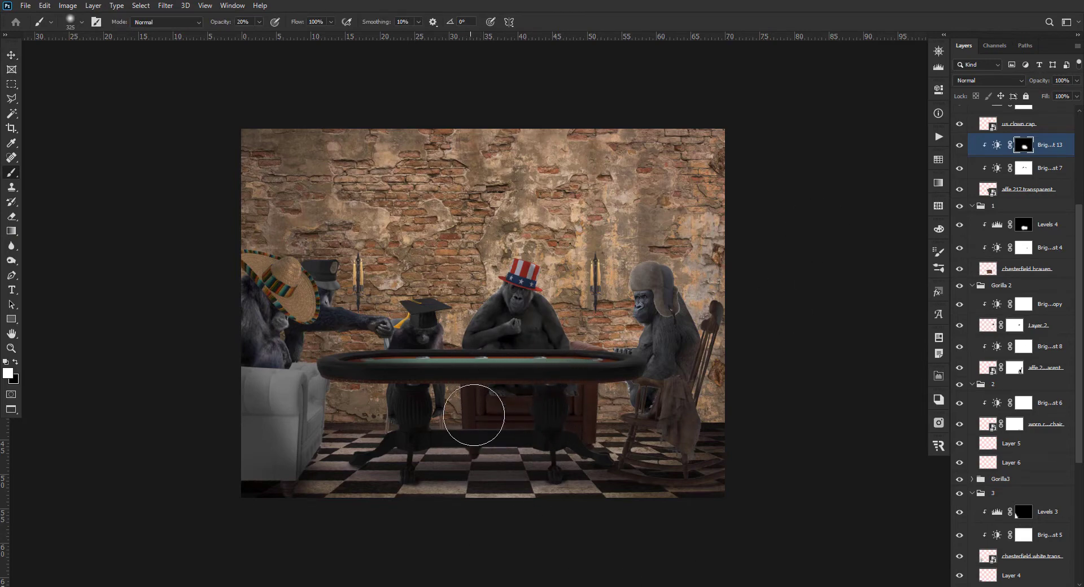
# Create a new layer between the middle gorilla and the brown sofa, and ready a small black brush at 20% opacity.
pyautogui.press('v')
pyautogui.click(587, 390)
pyautogui.hotkey('ctrl', 'shift', 'alt', 'n')
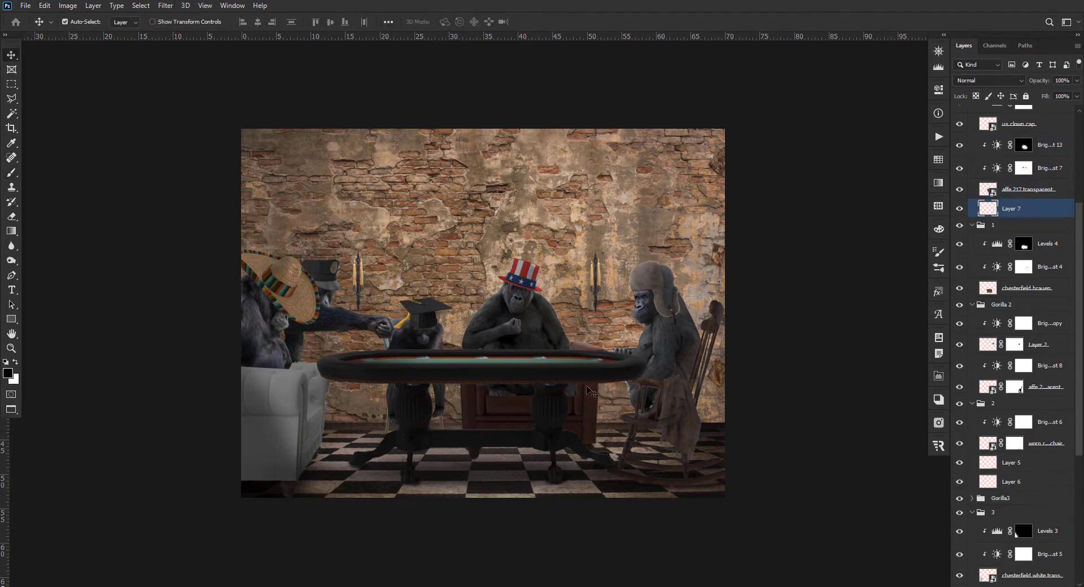
pyautogui.press('b')
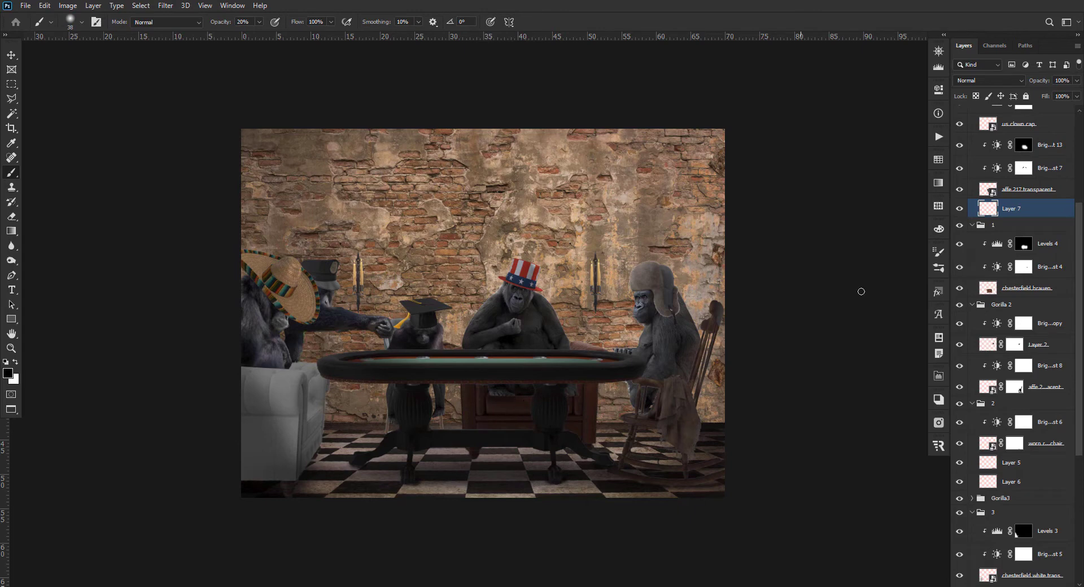
# Darken the sombrero gorilla by setting its Brightness/Contrast 9 adjustment to a brightness of about -115.
pyautogui.press('v')
pyautogui.click(862, 286)
pyautogui.moveTo(821, 153); pyautogui.dragTo(799, 154)
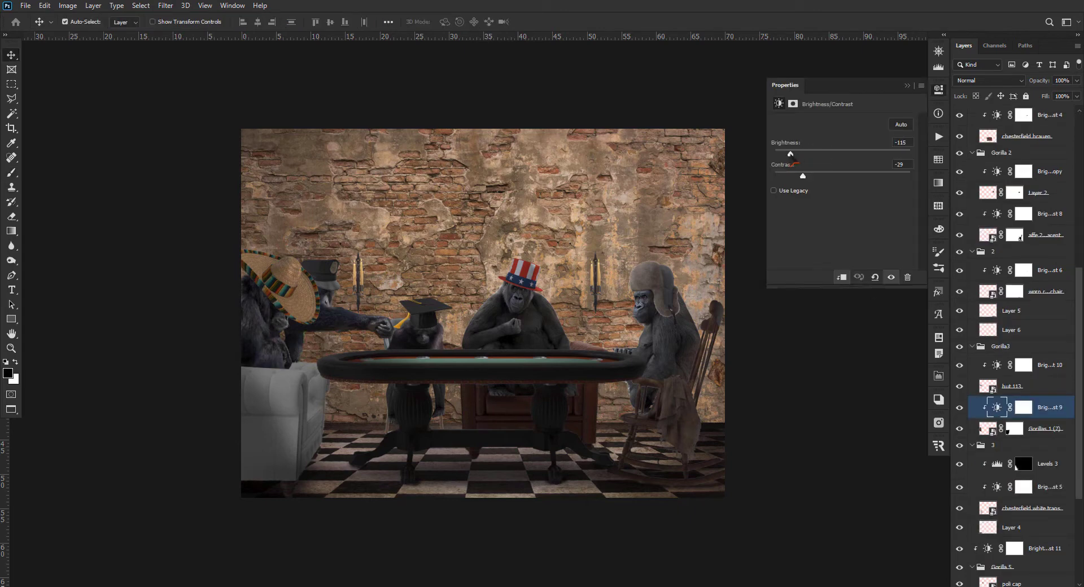
pyautogui.click(908, 86)
# Touch up the Brightness/Contrast 9 mask on the sombrero gorilla in black with a 134 px brush at 20% opacity.
pyautogui.click(1023, 407)
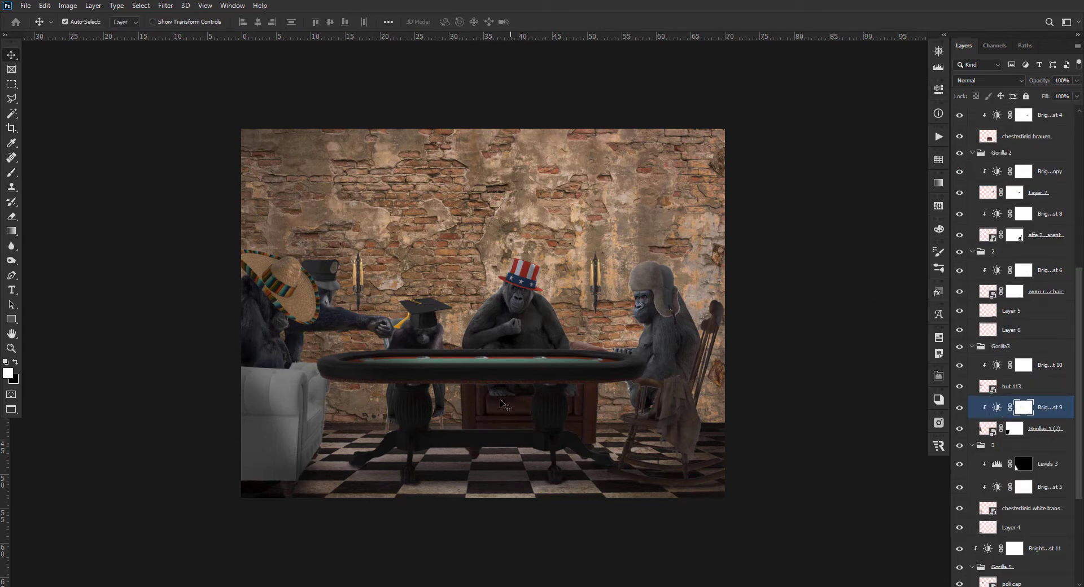
pyautogui.press('b')
pyautogui.moveTo(335, 337)
pyautogui.mouseDown()
pyautogui.moveTo(364, 337)
pyautogui.moveTo(346, 337)
pyautogui.mouseUp()
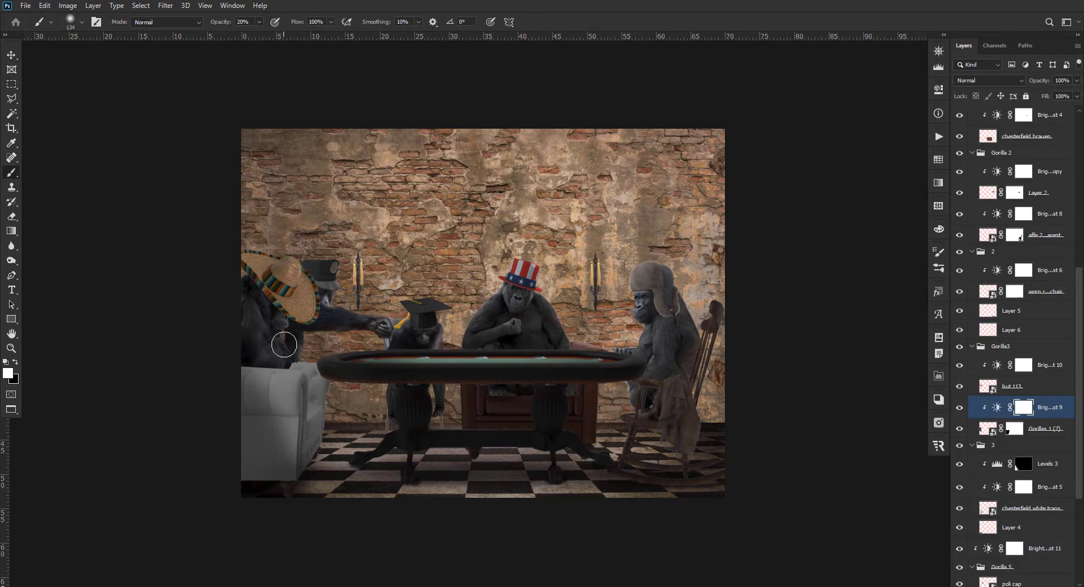
pyautogui.press('x')
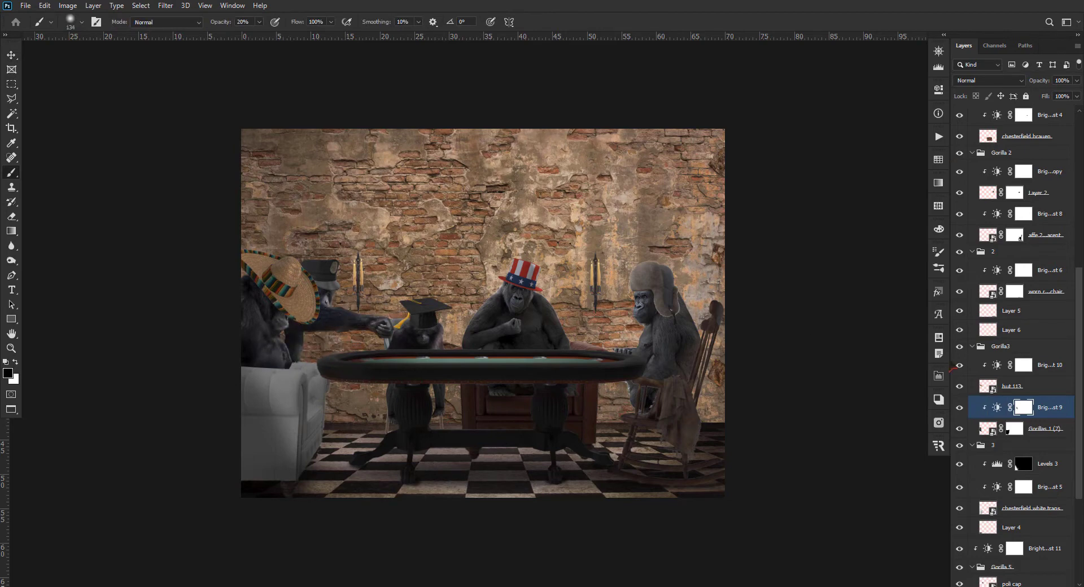
# Paint black on the sombrero's Brightness/Contrast 10 mask over its crown and brim with the 134 px brush at 20% opacity.
pyautogui.click(953, 367)
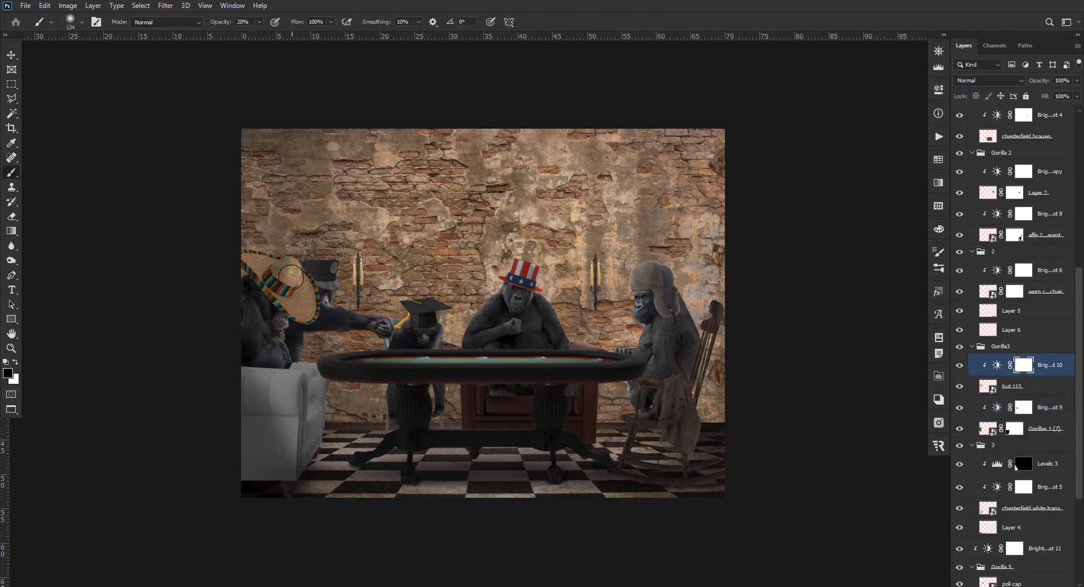
pyautogui.moveTo(308, 310)
pyautogui.mouseDown()
pyautogui.moveTo(292, 275)
pyautogui.moveTo(290, 303)
pyautogui.mouseUp()
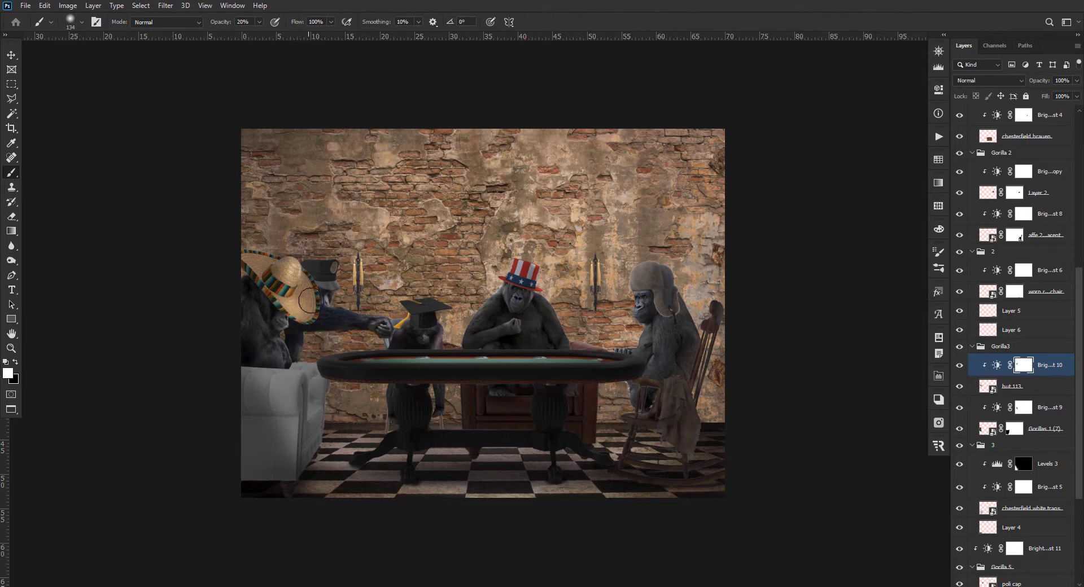
pyautogui.press('v')
# Compare the fur-hat gorilla with and without Brightness/Contrast 8, and inspect the settings of its body and hat adjustments.
pyautogui.click(665, 342)
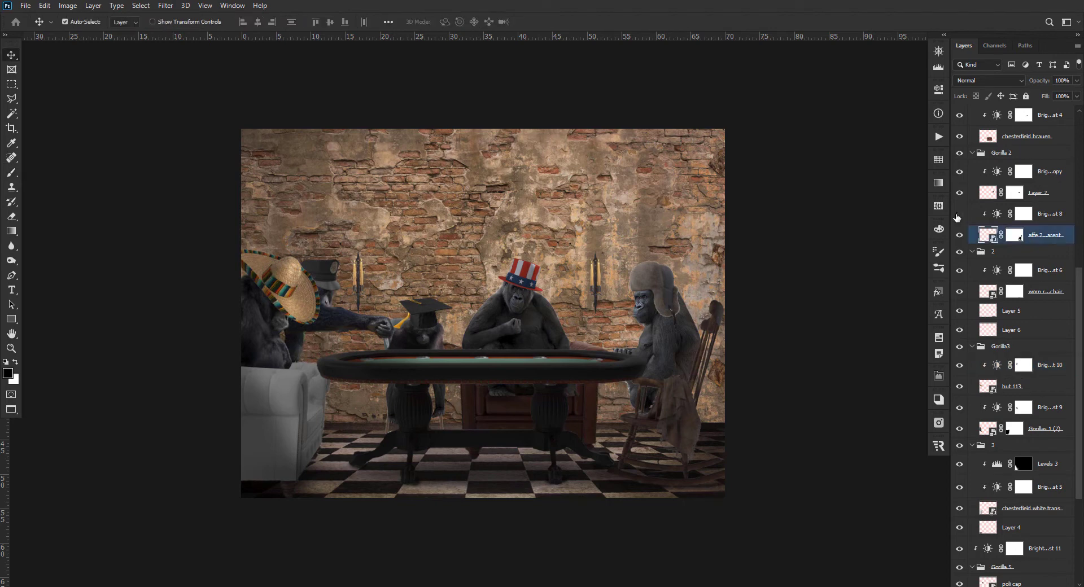
pyautogui.click(959, 214)
pyautogui.click(960, 214)
pyautogui.doubleClick(997, 214)
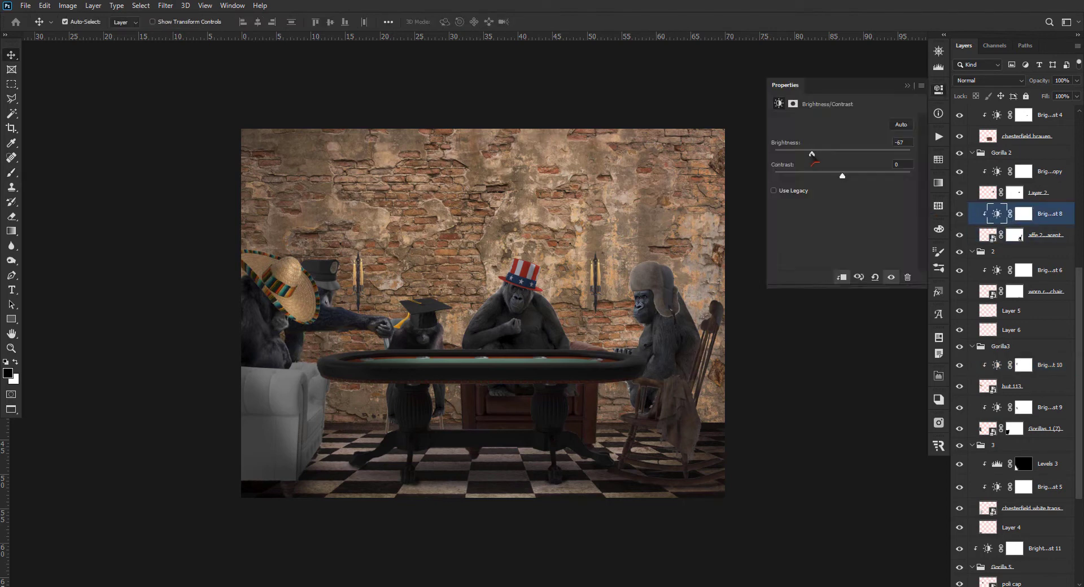
pyautogui.click(908, 86)
pyautogui.click(658, 285)
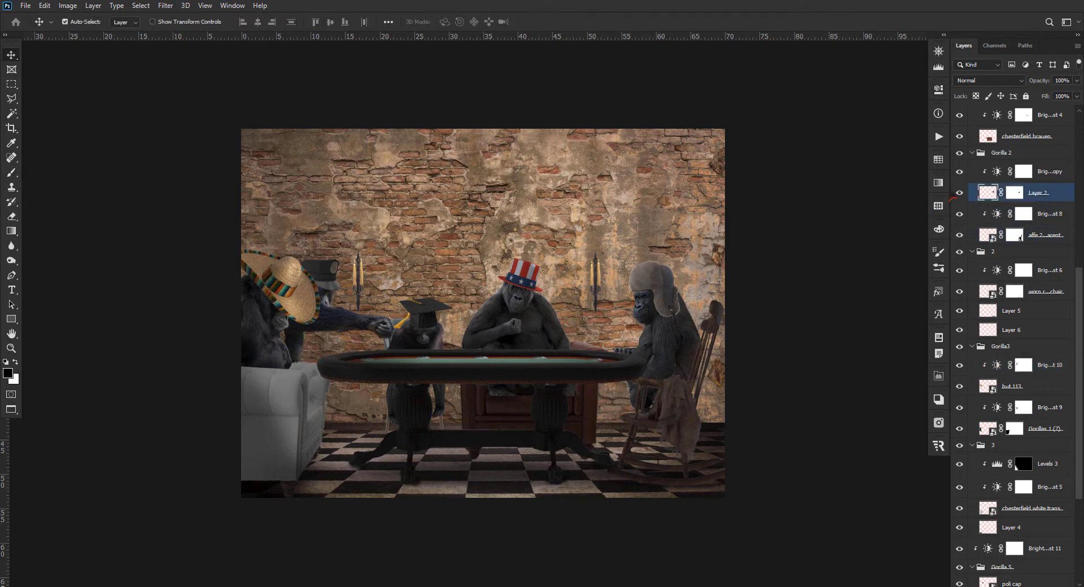
pyautogui.doubleClick(994, 173)
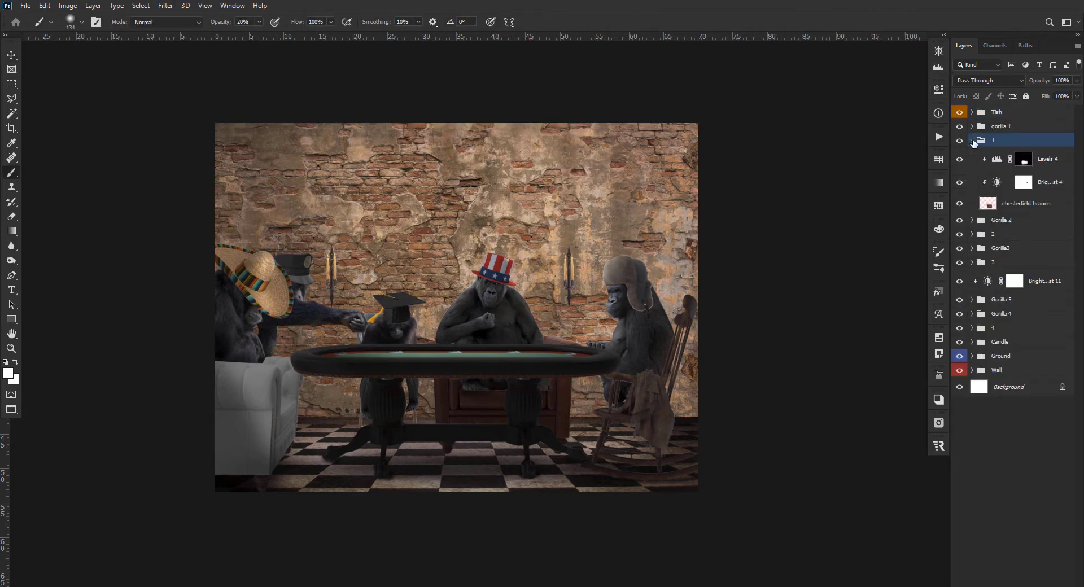
# Paint a floor shadow beneath the brown sofa on a new layer below it with a flattened black brush, and set the layer's opacity to 90%.
pyautogui.click(1025, 206)
pyautogui.keyDown('ctrl'); pyautogui.click(1054, 586); pyautogui.keyUp('ctrl')
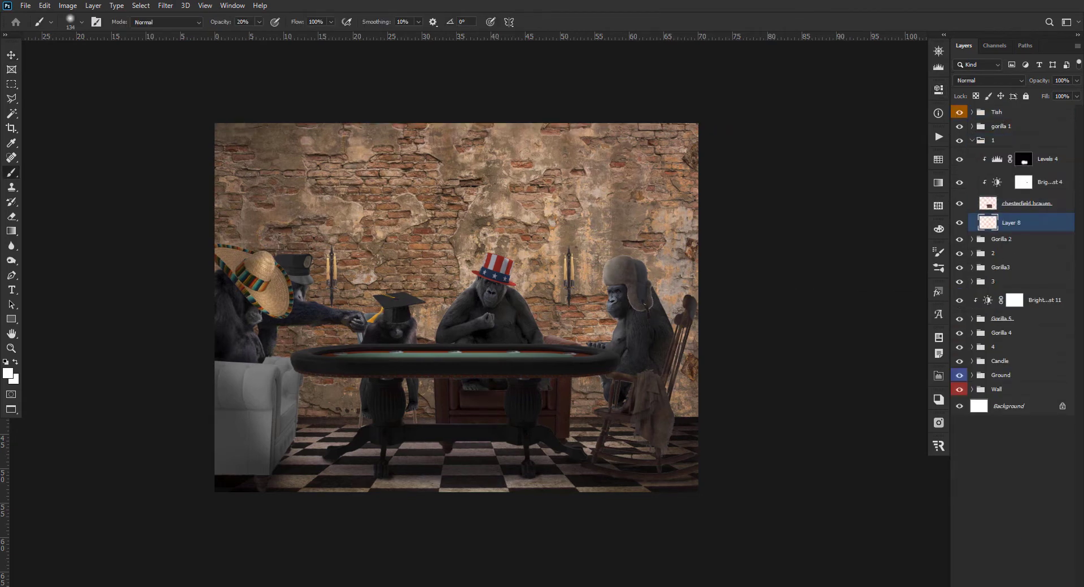
pyautogui.rightClick(560, 331)
pyautogui.moveTo(589, 226); pyautogui.dragTo(589, 237)
pyautogui.click(468, 400)
pyautogui.moveTo(472, 429)
pyautogui.mouseDown()
pyautogui.moveTo(512, 429)
pyautogui.moveTo(533, 450)
pyautogui.moveTo(473, 450)
pyautogui.moveTo(562, 450)
pyautogui.moveTo(547, 442)
pyautogui.mouseUp()
pyautogui.press('d')
pyautogui.press('6')
pyautogui.press('v')
pyautogui.moveTo(1040, 82)
pyautogui.mouseDown()
pyautogui.moveTo(1020, 86)
pyautogui.moveTo(1044, 83)
pyautogui.mouseUp()
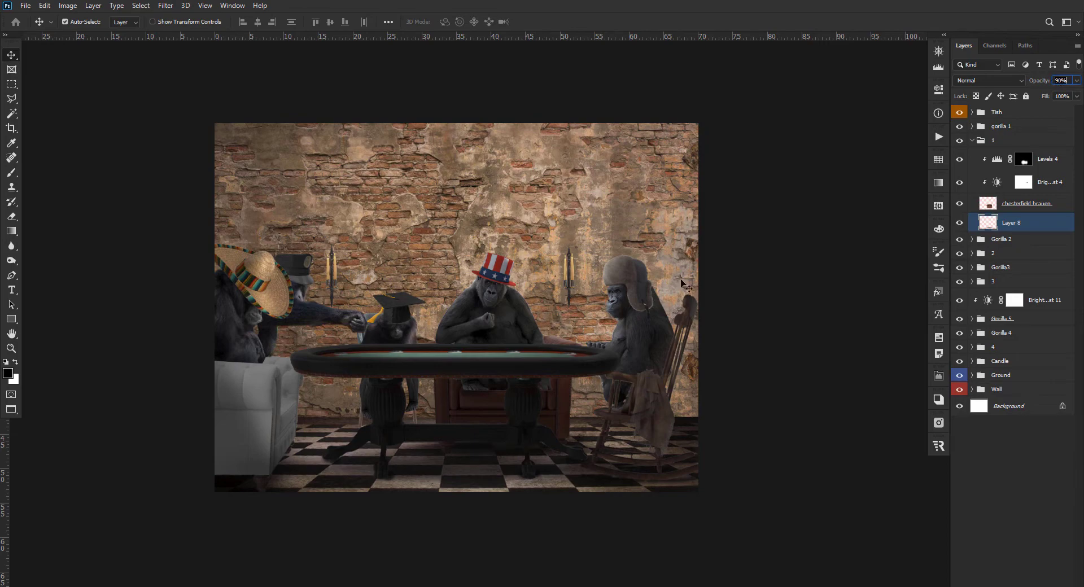
pyautogui.click(749, 297)
# Paste the joint image into the composite and place its layer at the top of the Gorilla3 group.
pyautogui.scroll(-1, 565, 261)
pyautogui.scroll(2, 565, 262)
pyautogui.press('space')
pyautogui.moveTo(472, 344); pyautogui.dragTo(515, 331)
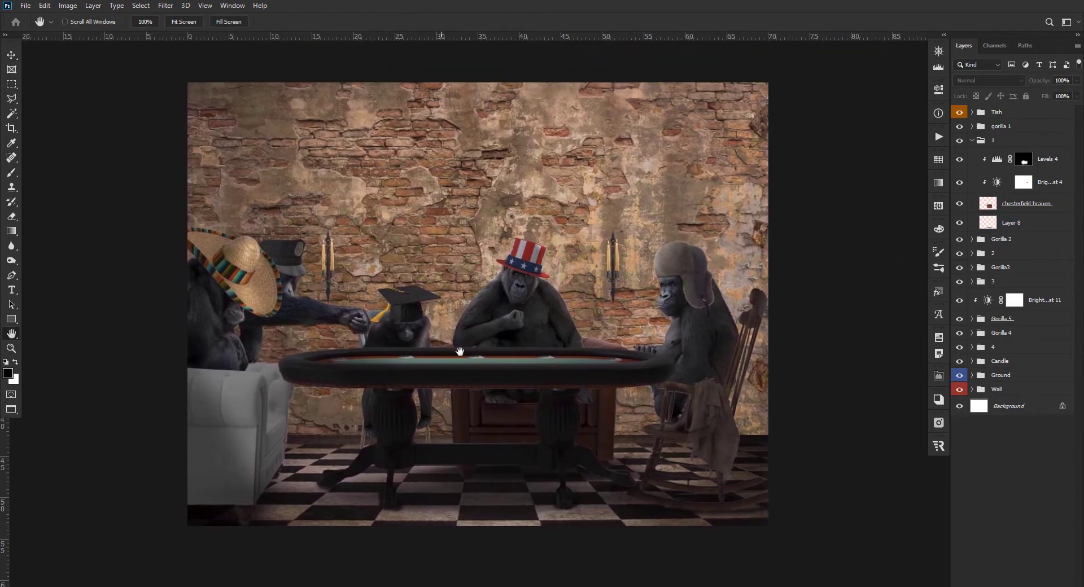
pyautogui.hotkey('ctrl', 'v')
pyautogui.press('v')
pyautogui.moveTo(439, 274); pyautogui.dragTo(434, 185)
pyautogui.moveTo(1013, 115); pyautogui.dragTo(1006, 205)
# Scale the joint down and position it at the sombrero gorilla's mouth.
pyautogui.hotkey('ctrl', 't')
pyautogui.moveTo(485, 213); pyautogui.dragTo(296, 364)
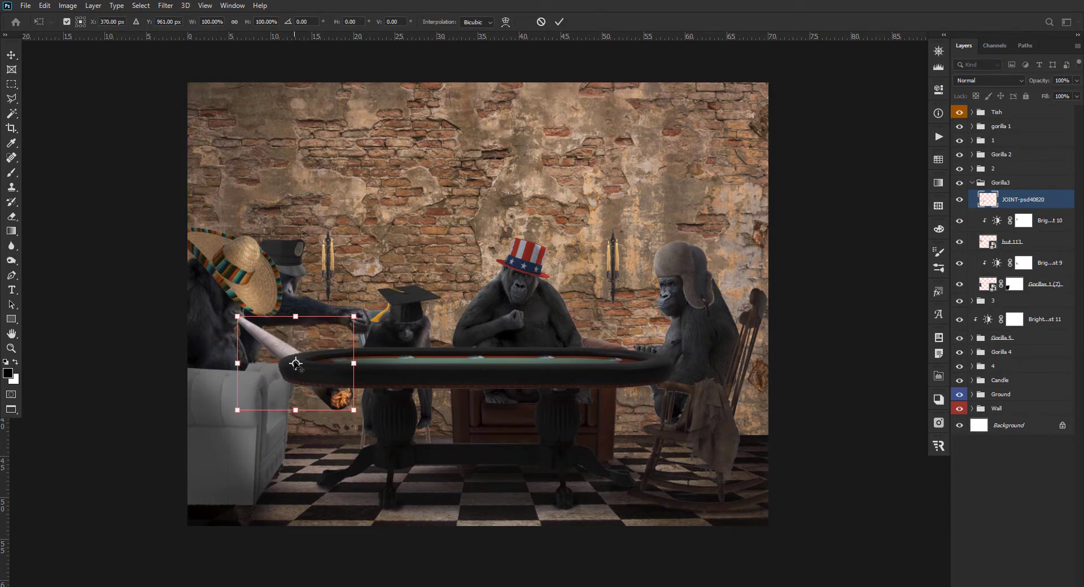
pyautogui.moveTo(353, 410); pyautogui.dragTo(193, 291)
pyautogui.press('Return')
pyautogui.scroll(5, 269, 340)
pyautogui.hotkey('ctrl', 't')
pyautogui.press('Return')
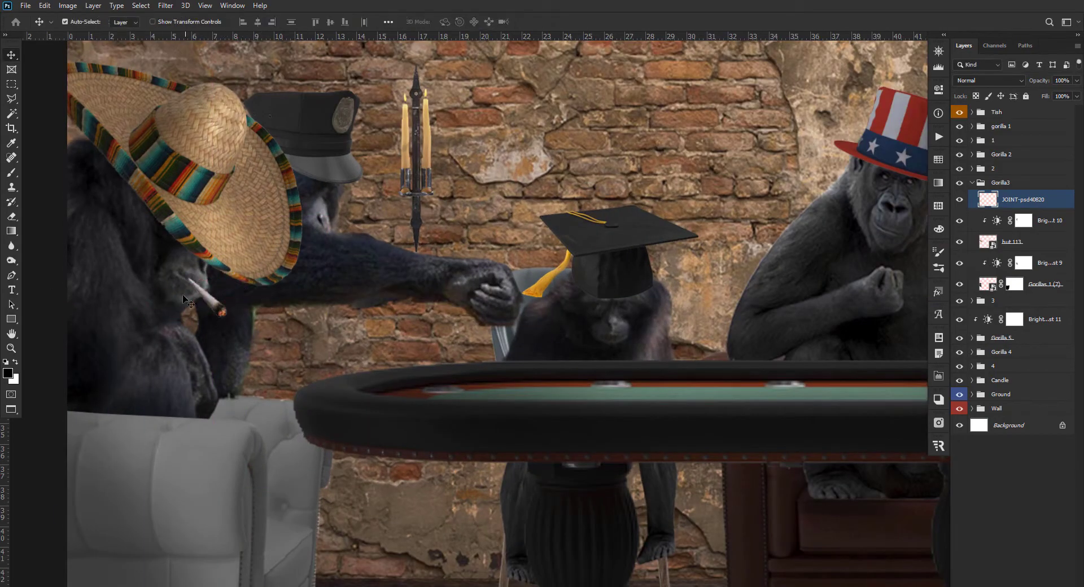
# Add a layer mask to the joint and paint it black with the brush to hide its end inside the gorilla's mouth.
pyautogui.hotkey('ctrl', 'shift', 'm')
pyautogui.press('b')
pyautogui.scroll(1, 65, 271)
pyautogui.scroll(4, 280, 280)
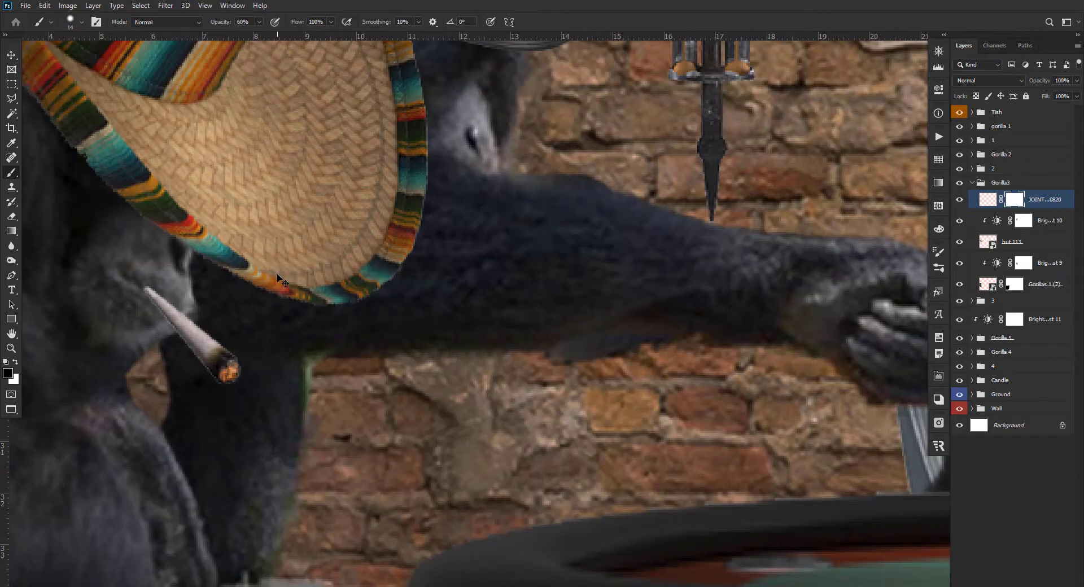
pyautogui.moveTo(187, 344); pyautogui.dragTo(145, 369)
# Create a new layer clipped to the joint and shade its mouth end with the brush at 20% opacity.
pyautogui.hotkey('ctrl', 'alt', 'shift', 'n')
pyautogui.hotkey('ctrl', 'alt', 'g')
pyautogui.press('x')
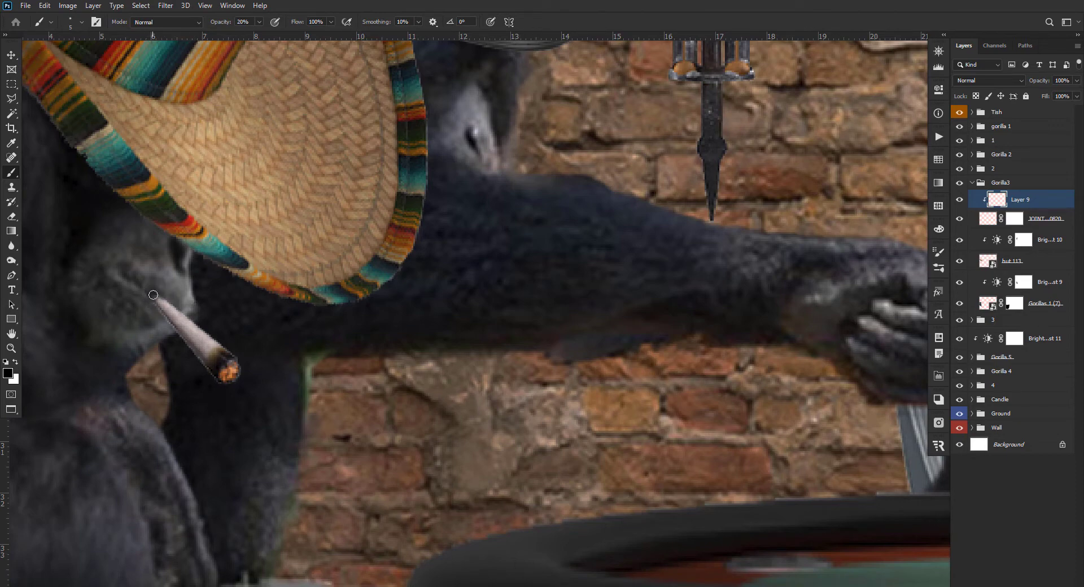
pyautogui.press('v')
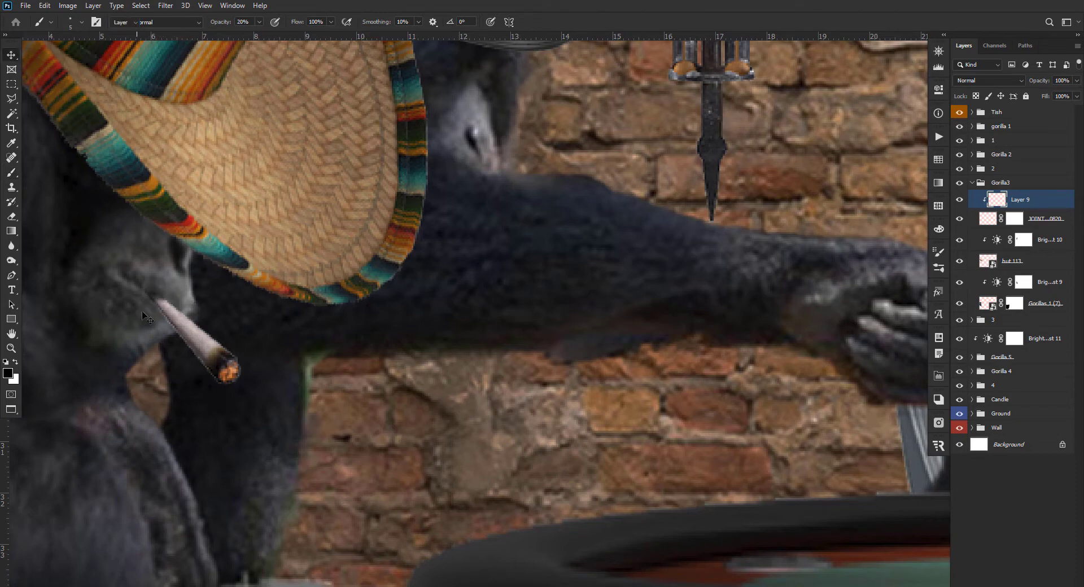
# Scale the joint down slightly so it fits the sombrero gorilla's mouth.
pyautogui.scroll(-7, 141, 315)
pyautogui.click(145, 319)
pyautogui.hotkey('ctrl', 't')
pyautogui.scroll(3, 98, 300)
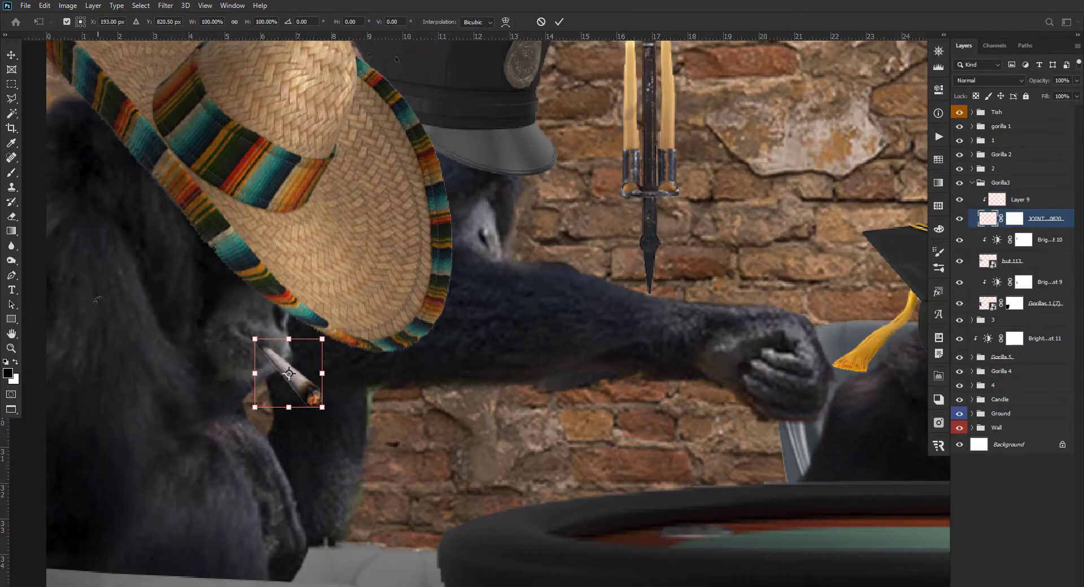
pyautogui.moveTo(321, 407); pyautogui.dragTo(302, 396)
pyautogui.press('Return')
# Create a new layer above Brightness/Contrast 9 in the Gorilla3 group and choose a wispy 764 px smoke brush.
pyautogui.scroll(-4, 297, 398)
pyautogui.click(1045, 282)
pyautogui.hotkey('ctrl', 'shift', 'alt', 'n')
pyautogui.press('b')
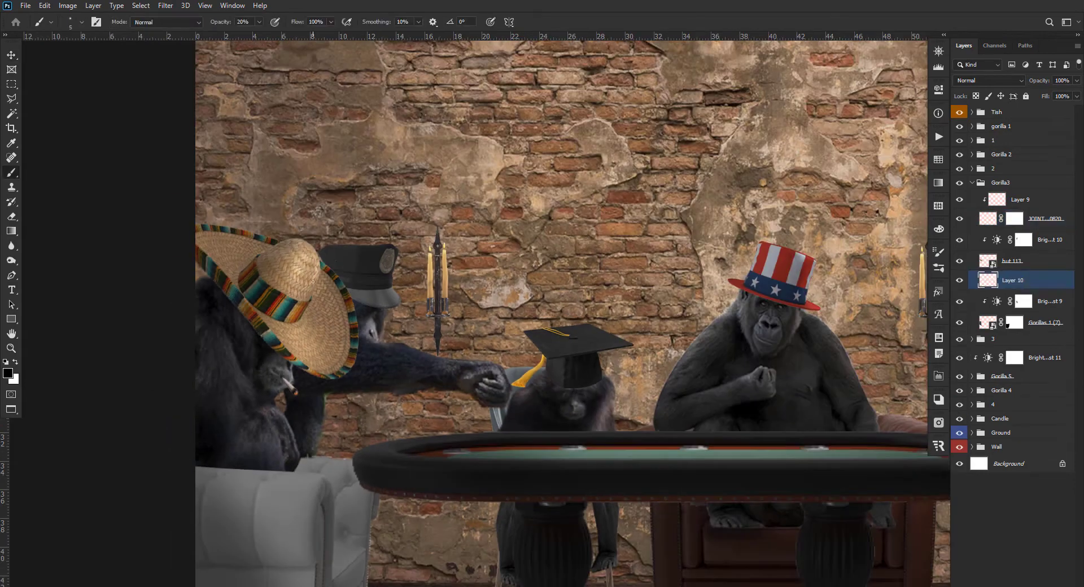
pyautogui.rightClick(439, 346)
pyautogui.moveTo(759, 386); pyautogui.dragTo(759, 419)
pyautogui.click(479, 419)
pyautogui.moveTo(759, 395); pyautogui.dragTo(758, 430)
pyautogui.click(629, 375)
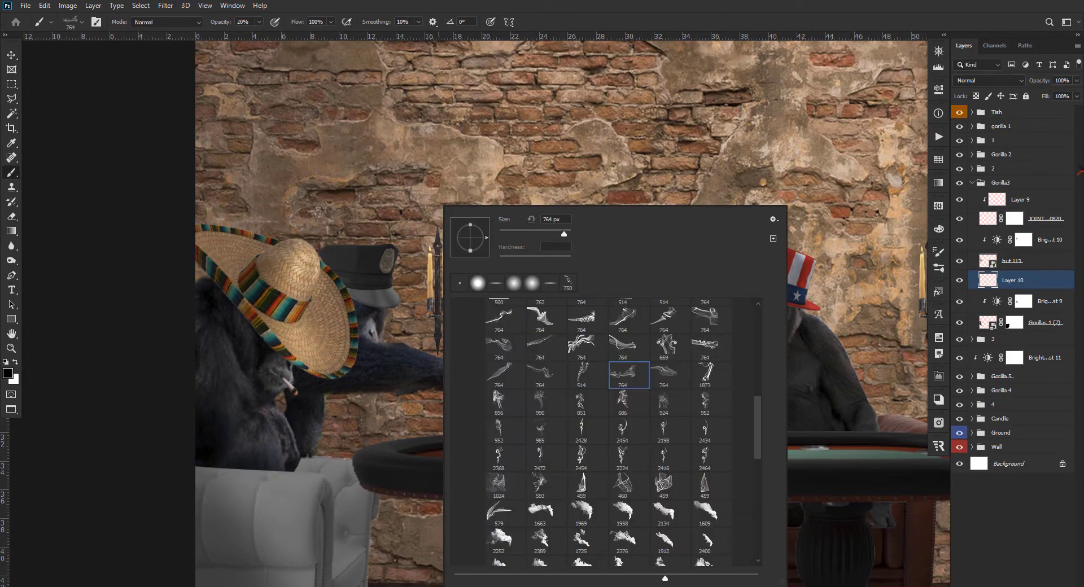
pyautogui.press('Return')
# Set the smoke brush to white at 100% opacity and rotate its tip to -47°.
pyautogui.press('x')
pyautogui.press('0')
pyautogui.press('Right')
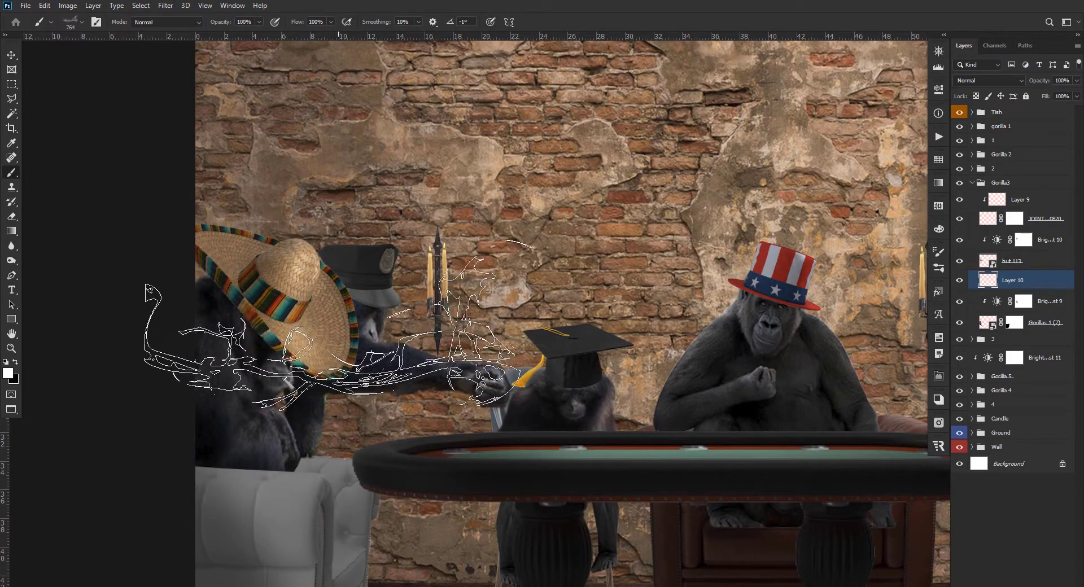
pyautogui.press('Right')
pyautogui.press('Right')
pyautogui.press('Right')
pyautogui.press('Right')
pyautogui.press('Right')
pyautogui.press('Right')
pyautogui.press('Right')
pyautogui.press('Right')
pyautogui.press('Right')
pyautogui.press('Right')
pyautogui.press('Right')
pyautogui.press('Right')
pyautogui.press('Right')
pyautogui.press('Right')
pyautogui.press('Right')
pyautogui.press('Right')
pyautogui.press('Right')
pyautogui.press('Right')
pyautogui.press('Right')
pyautogui.press('Right')
# Stamp the smoke brush at 313 px over the sombrero gorilla and add a new layer above Brightness/Contrast 10.
pyautogui.moveTo(272, 315); pyautogui.dragTo(246, 314)
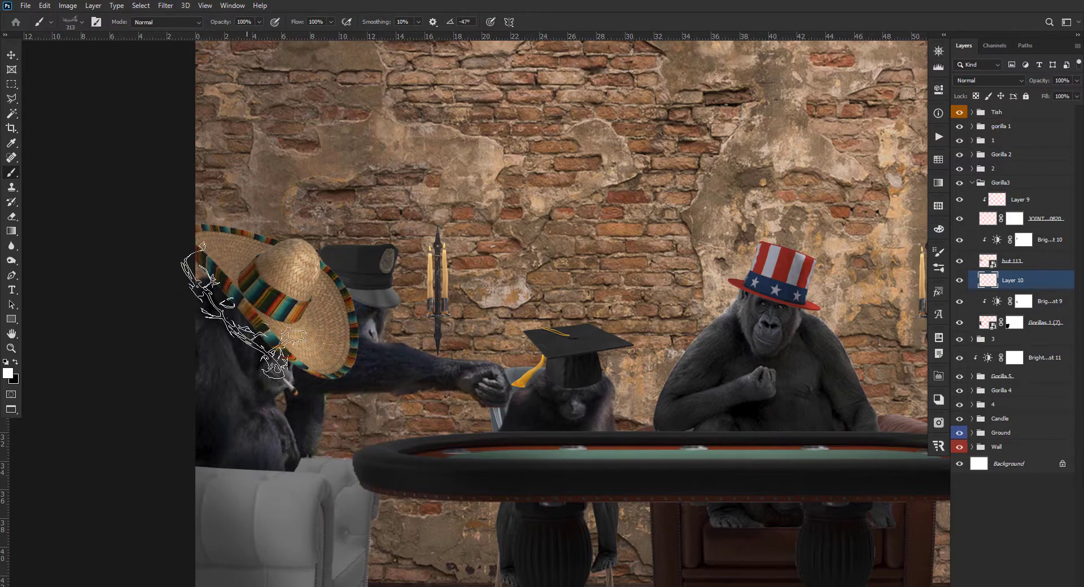
pyautogui.click(280, 331)
pyautogui.click(1049, 240)
pyautogui.hotkey('ctrl', 'alt', 'shift', 'n')
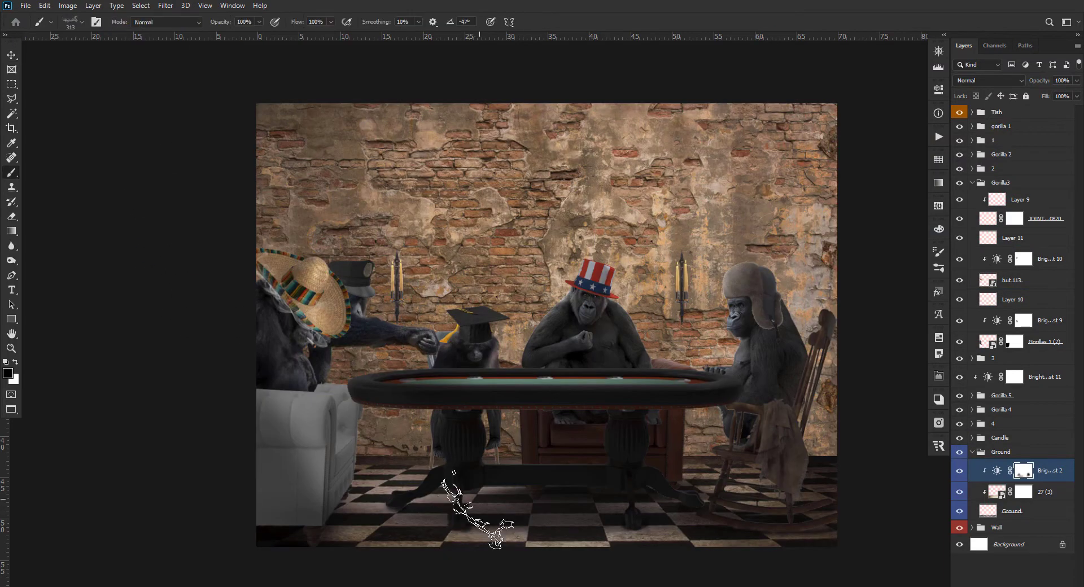
# Paint white on the Ground group's Brightness/Contrast 2 mask around the table's front feet with a soft 313 px brush at 20% opacity.
pyautogui.rightClick(484, 508)
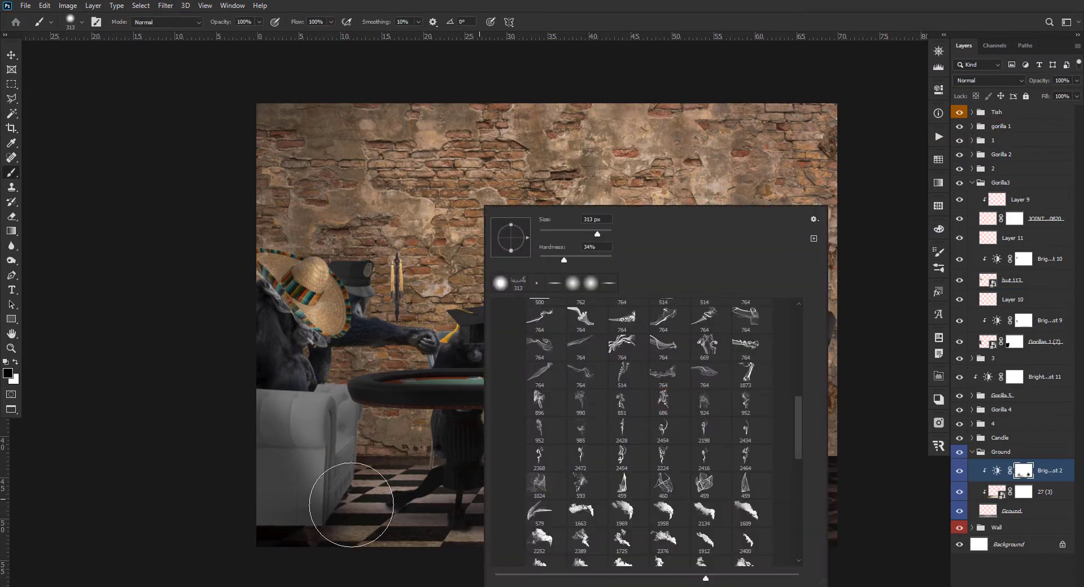
pyautogui.moveTo(565, 261); pyautogui.dragTo(497, 262)
pyautogui.click(160, 453)
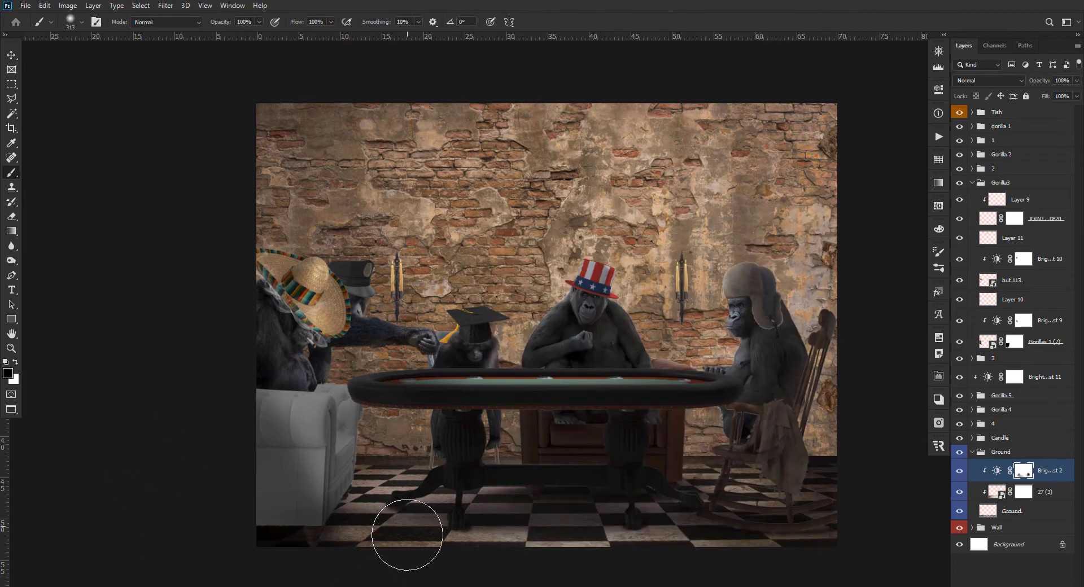
pyautogui.press('x')
pyautogui.moveTo(444, 534); pyautogui.dragTo(380, 537)
pyautogui.press('2')
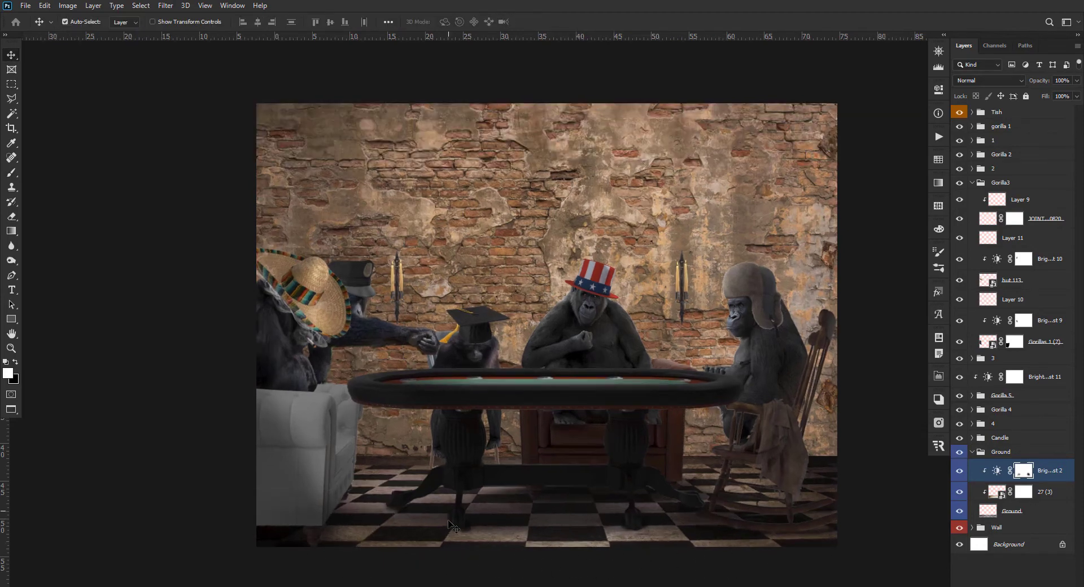
# Check the white sofa by toggling its visibility, and paint white on its Levels 3 mask with the brush at 20% opacity.
pyautogui.press('v')
pyautogui.click(285, 426)
pyautogui.click(960, 423)
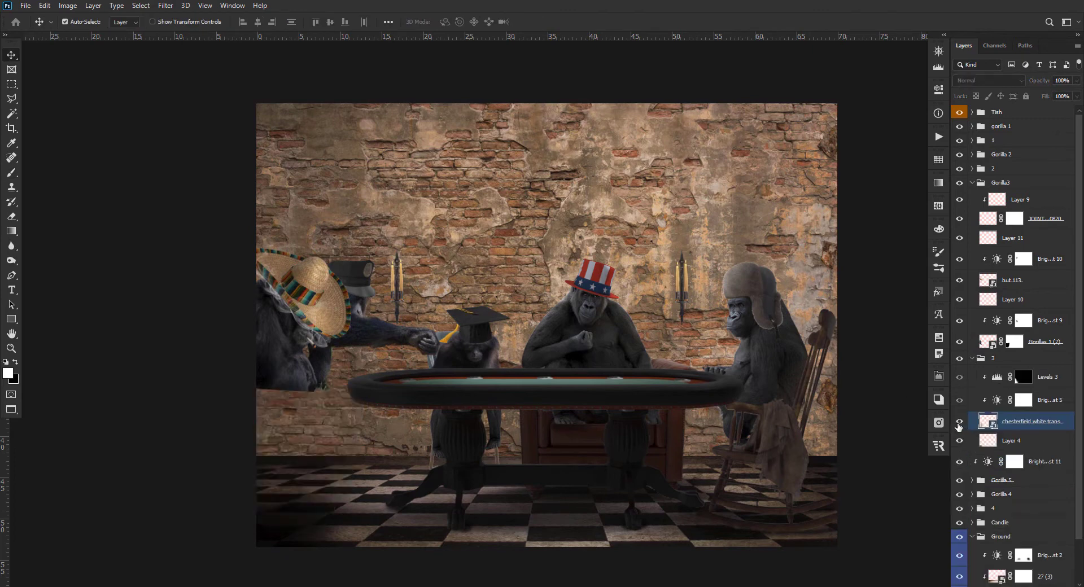
pyautogui.click(960, 423)
pyautogui.click(1001, 383)
pyautogui.press('b')
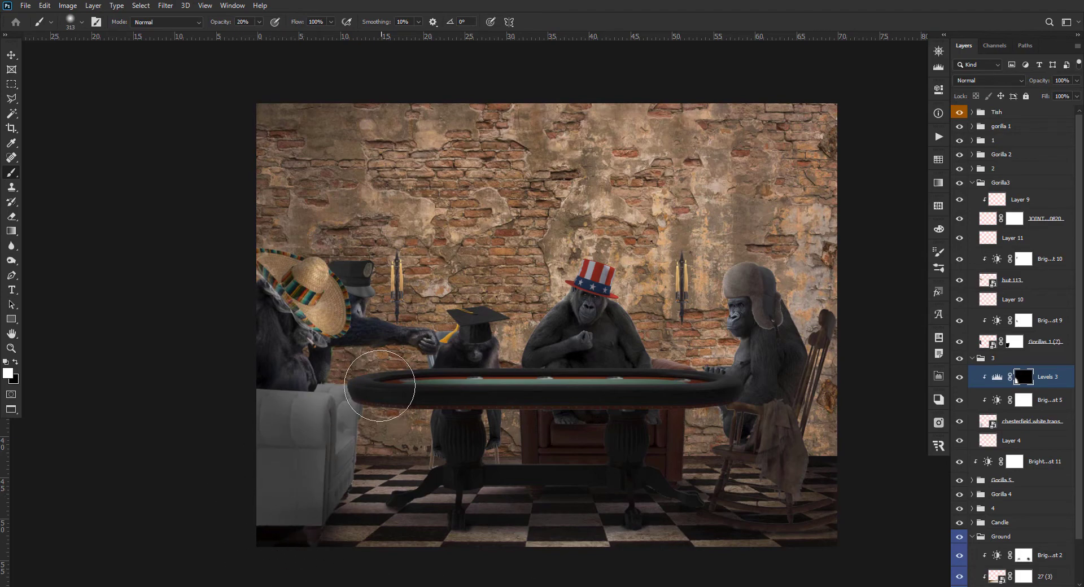
pyautogui.press('v')
# Compare the scene with and without the rocking chair, and select the chair's Brightness/Contrast 6 adjustment.
pyautogui.scroll(-2, 311, 585)
pyautogui.scroll(3, 360, 568)
pyautogui.scroll(-2, 362, 569)
pyautogui.scroll(6, 881, 497)
pyautogui.click(734, 396)
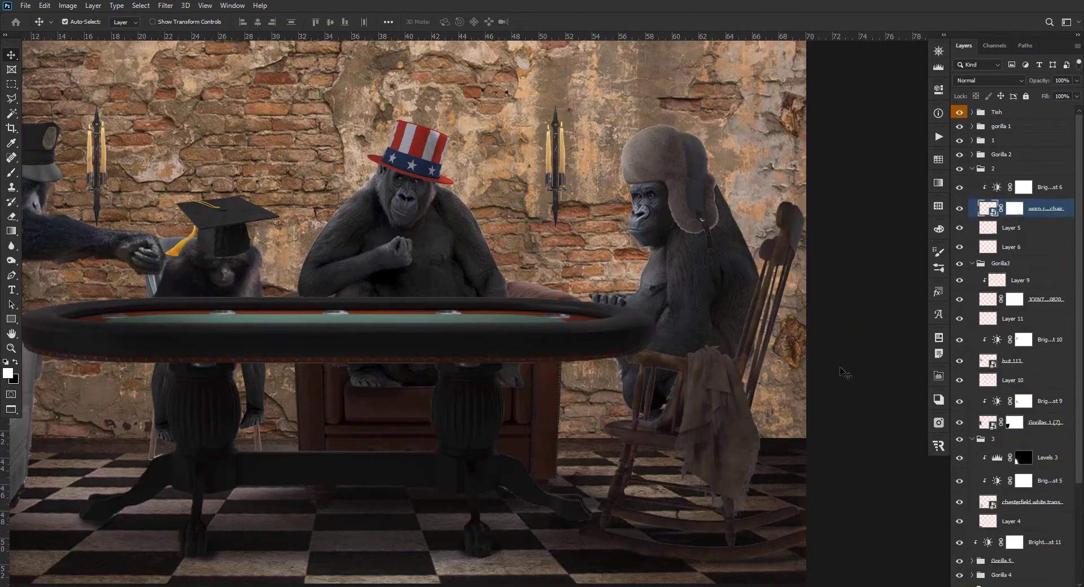
pyautogui.click(960, 209)
pyautogui.click(959, 209)
pyautogui.click(1044, 192)
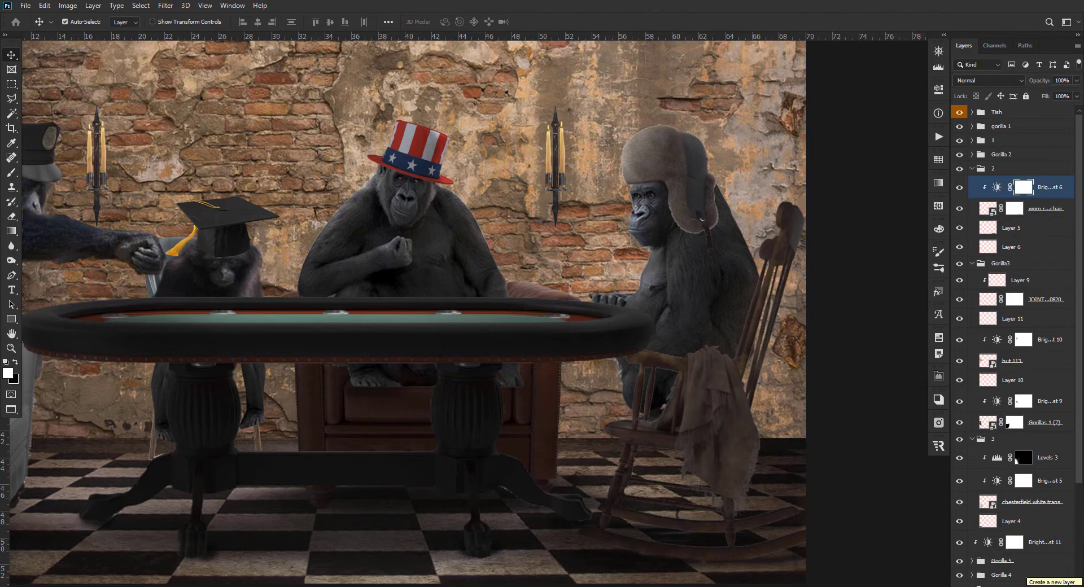
pyautogui.scroll(1, 726, 466)
pyautogui.press('l')
pyautogui.scroll(1, 726, 466)
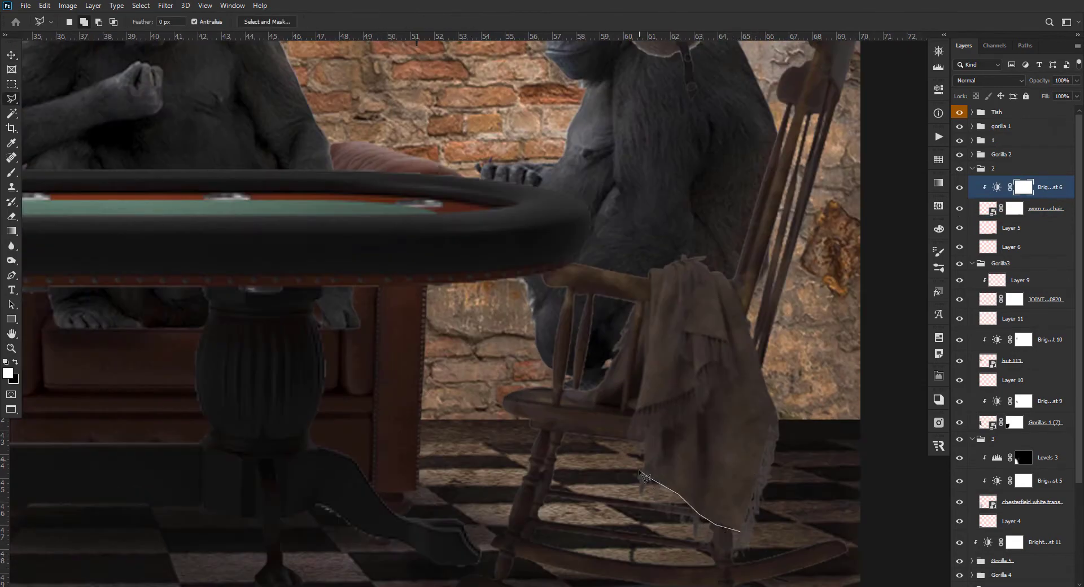
pyautogui.keyDown('ctrl'); pyautogui.click(646, 442); pyautogui.keyUp('ctrl')
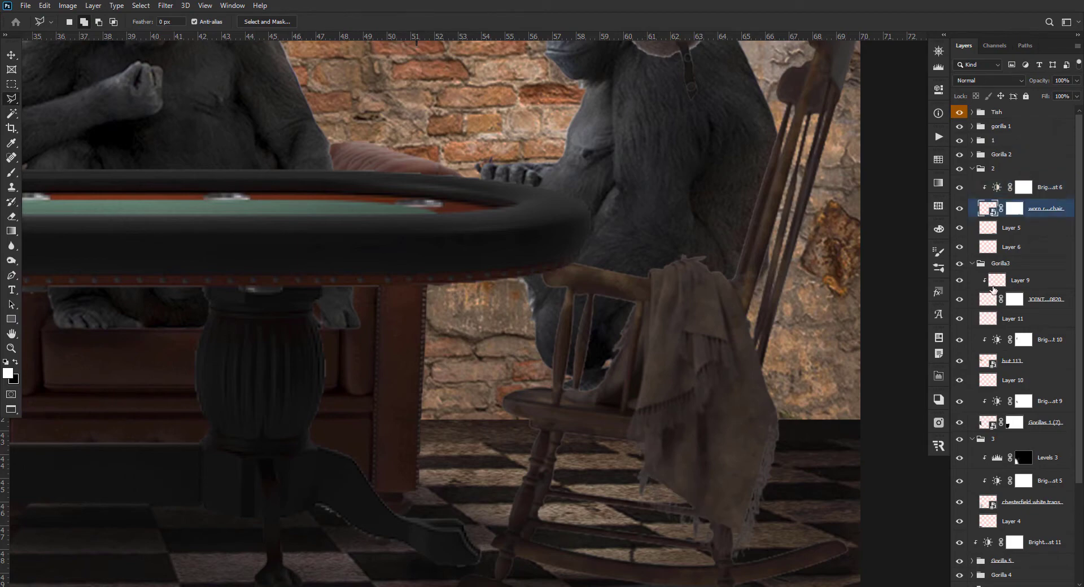
# Load the rocking chair layer's outline as a selection.
pyautogui.click(960, 209)
pyautogui.click(960, 209)
pyautogui.keyDown('ctrl'); pyautogui.click(988, 208); pyautogui.keyUp('ctrl')
pyautogui.press('alt')
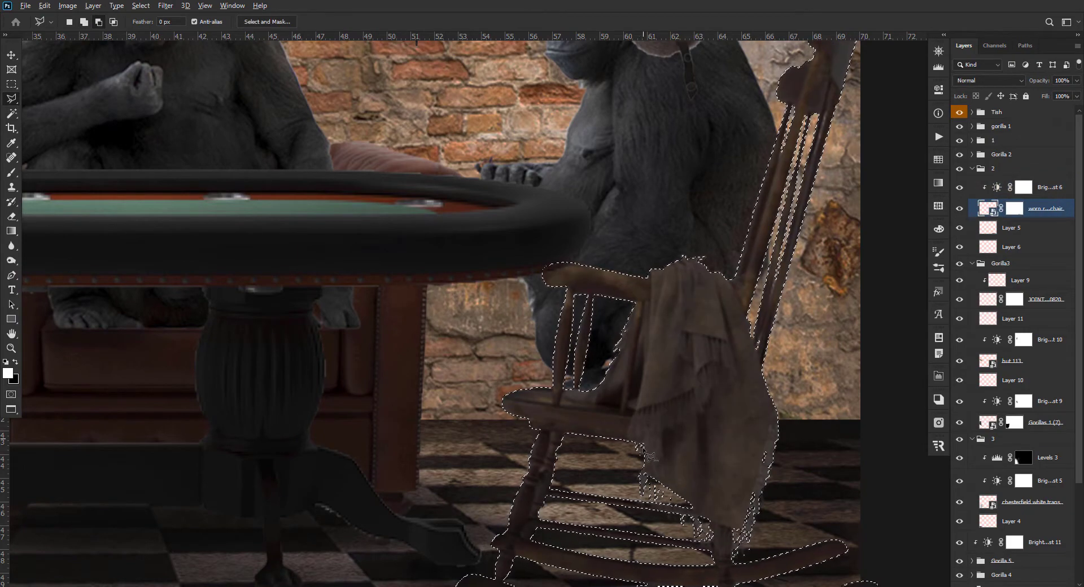
# Try to subtract the wooden frame from the chair selection with the Polygonal Lasso and Quick Selection tools, keeping only the cloth.
pyautogui.keyDown('alt'); pyautogui.click(629, 440); pyautogui.keyUp('alt')
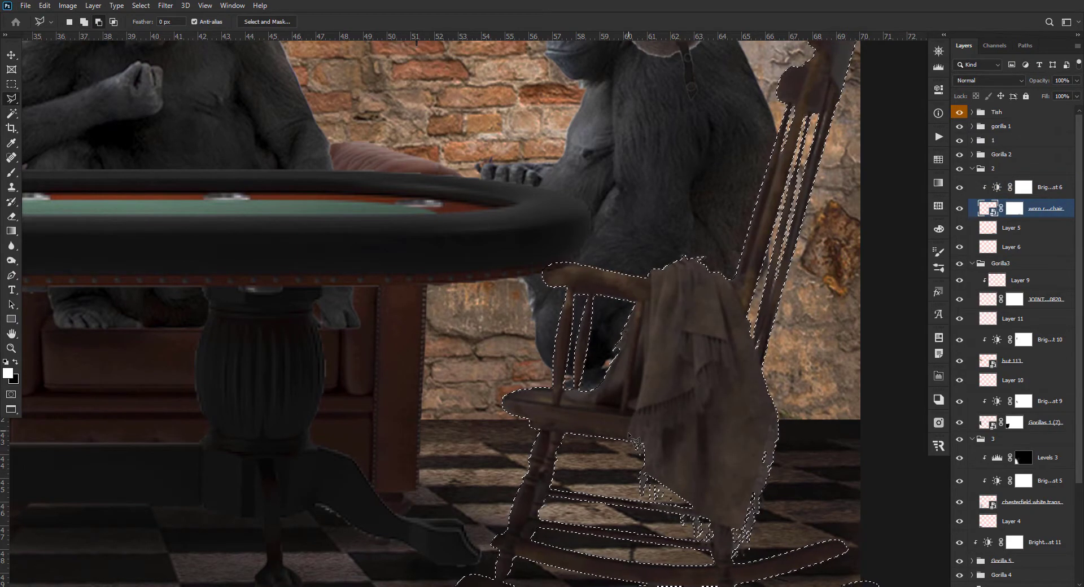
pyautogui.click(628, 427)
pyautogui.click(642, 386)
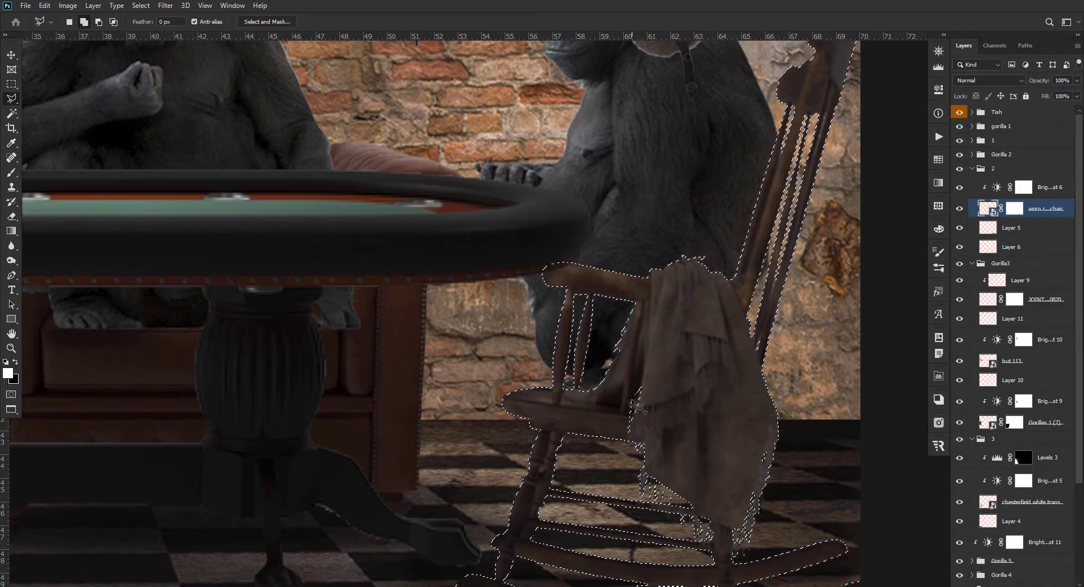
pyautogui.doubleClick(632, 401)
pyautogui.click(632, 400)
pyautogui.click(757, 379)
pyautogui.scroll(-3, 573, 368)
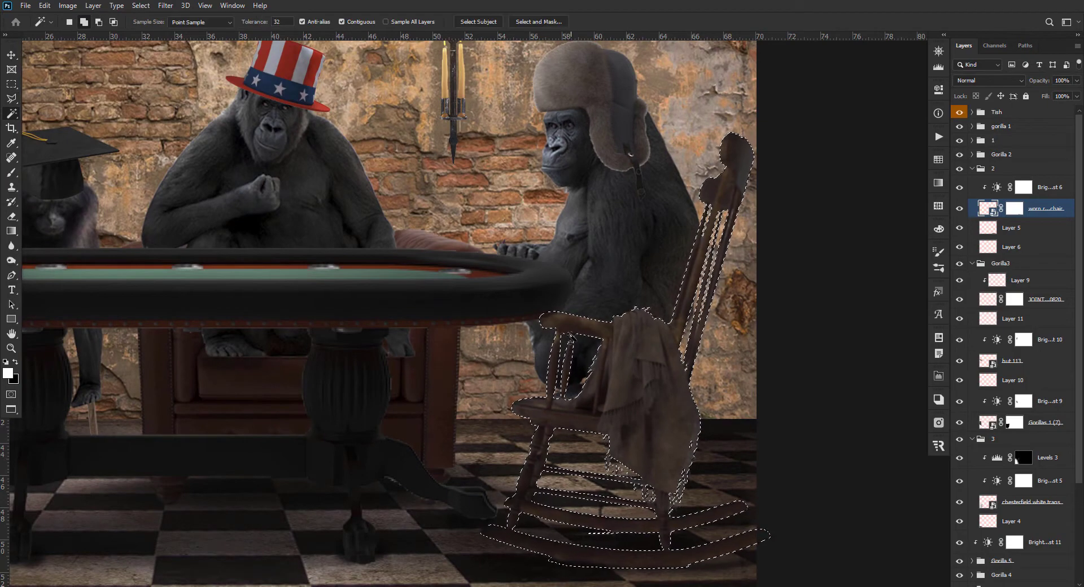
pyautogui.press('w')
pyautogui.moveTo(579, 326)
pyautogui.mouseDown()
pyautogui.moveTo(548, 314)
pyautogui.moveTo(565, 356)
pyautogui.mouseUp()
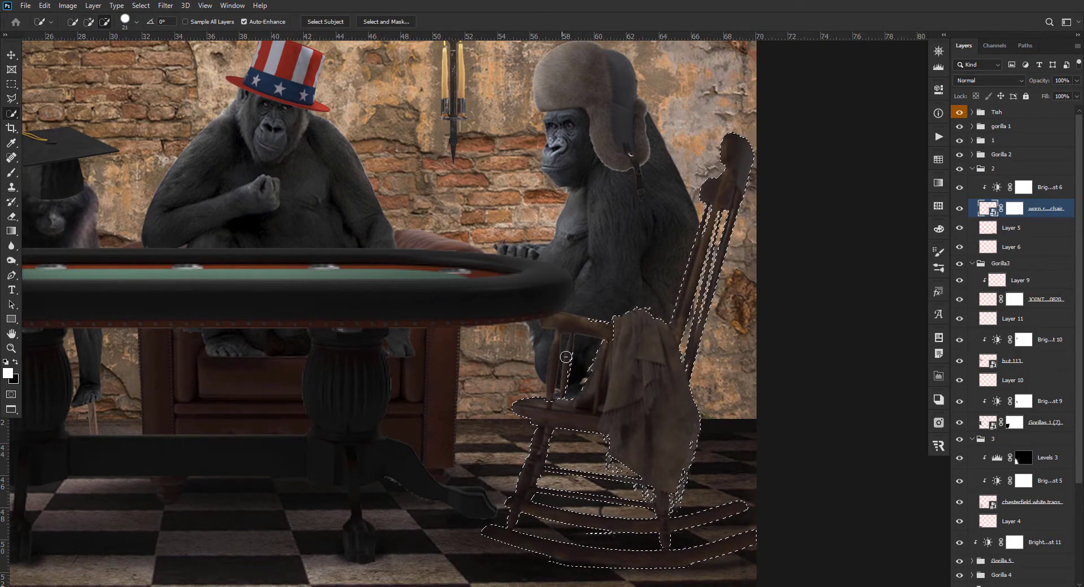
# Start a fresh Quick Selection of the cloth draped over the rocking chair and refine its edges with a smaller brush.
pyautogui.moveTo(518, 543)
pyautogui.mouseDown()
pyautogui.moveTo(649, 523)
pyautogui.moveTo(656, 480)
pyautogui.mouseUp()
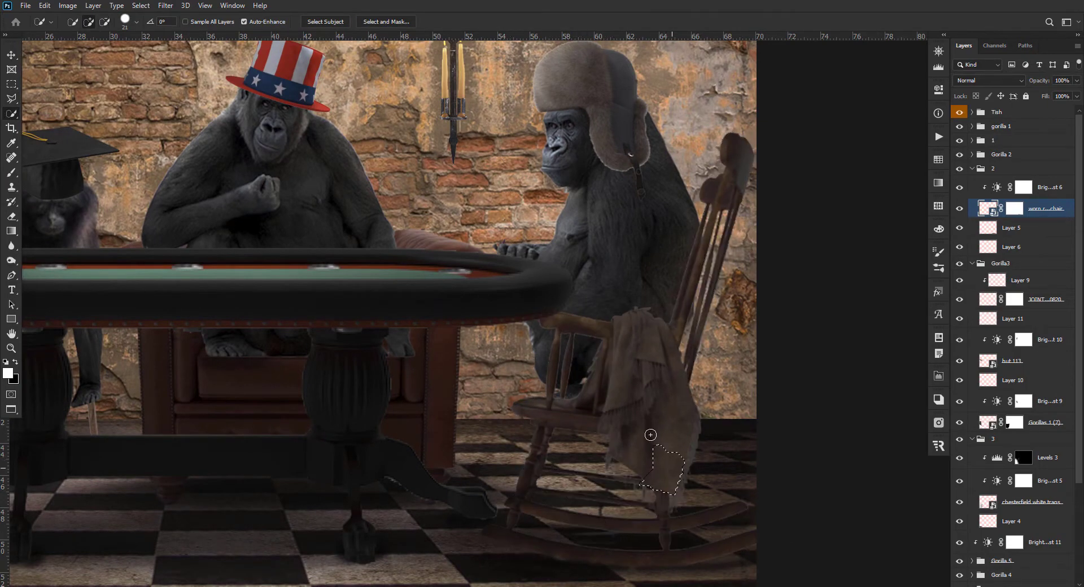
pyautogui.moveTo(650, 438); pyautogui.dragTo(643, 385)
pyautogui.scroll(2, 687, 366)
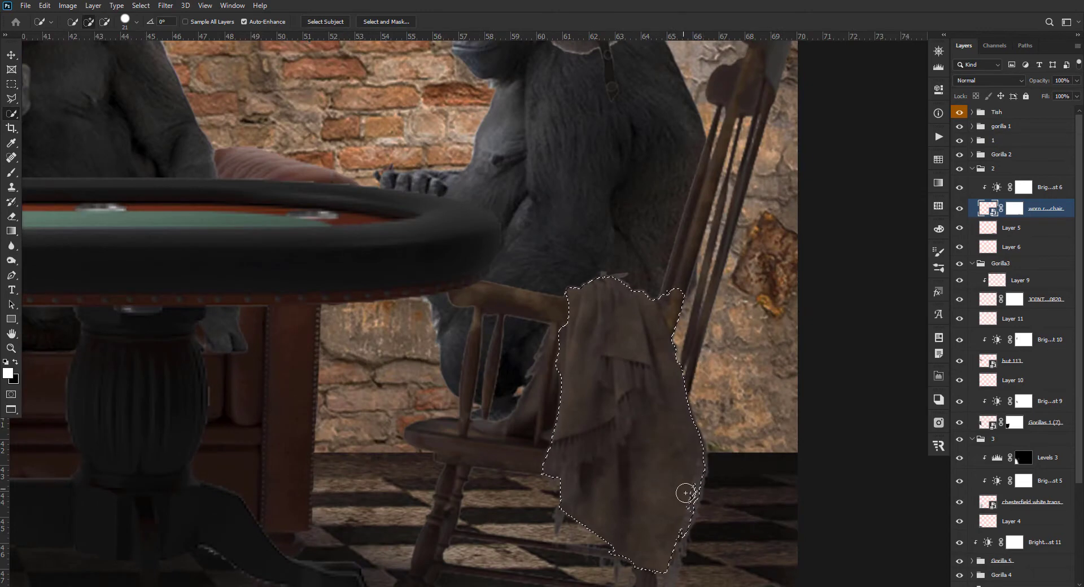
pyautogui.scroll(1, 571, 352)
pyautogui.press('[')
pyautogui.press('[')
pyautogui.press('[')
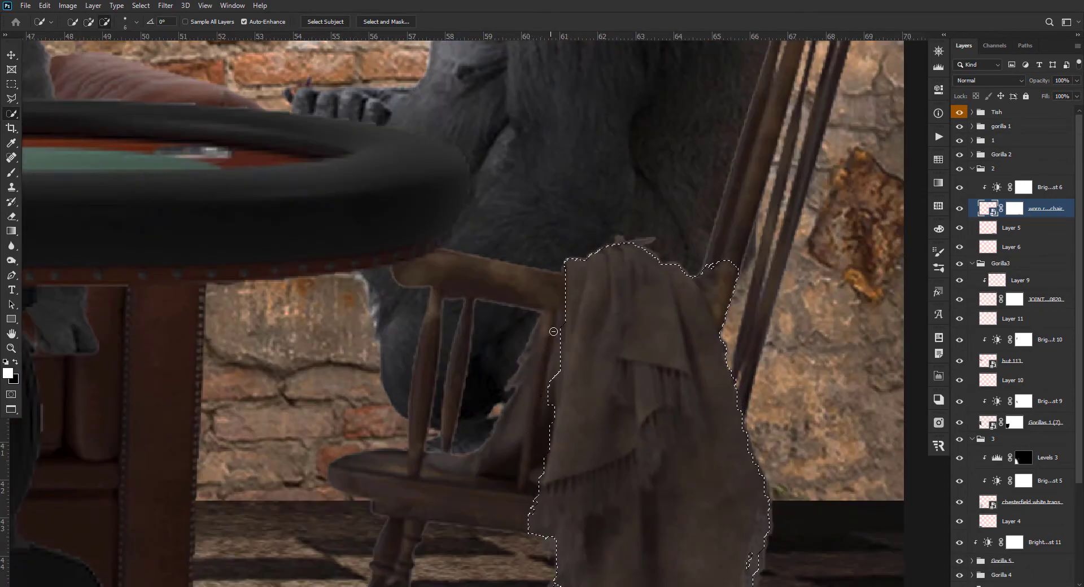
# Add the piece of cloth lying on the chair seat to the selection with the Polygonal Lasso.
pyautogui.press('l')
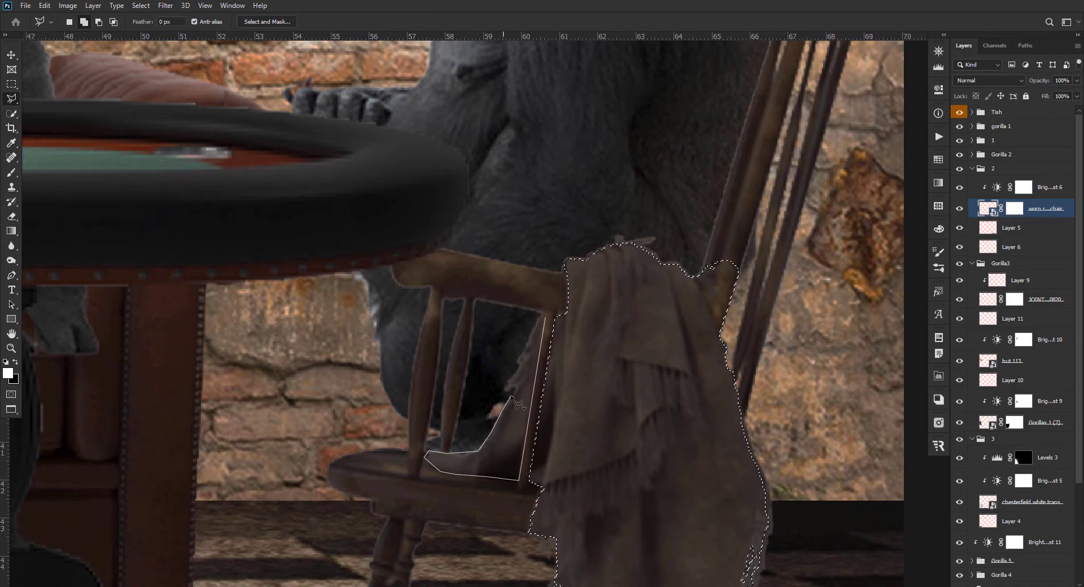
pyautogui.click(542, 317)
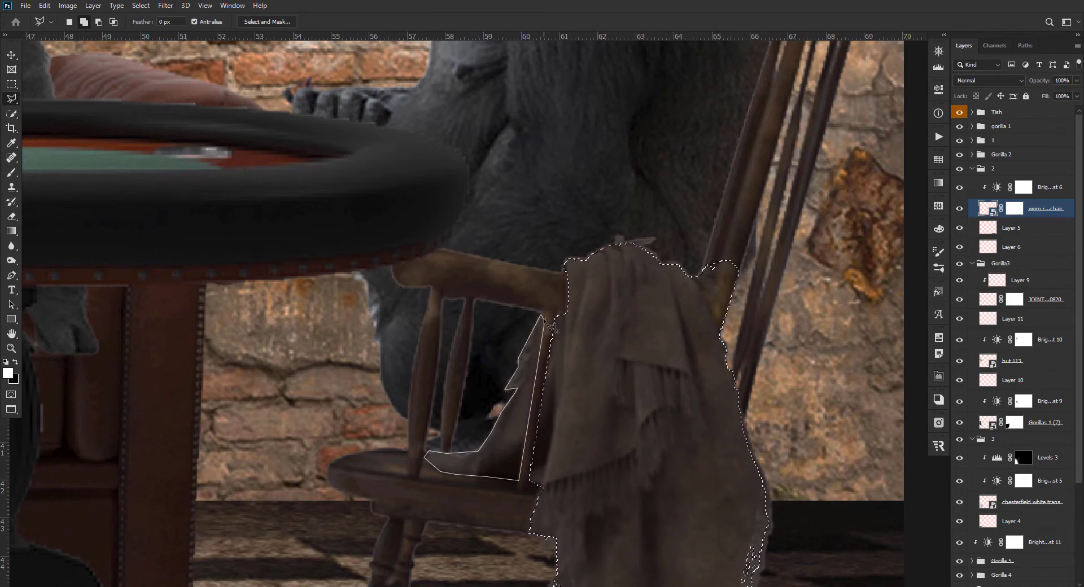
pyautogui.scroll(-4, 541, 332)
# Create a new layer above the rocking chair's Brightness/Contrast 6 adjustment and undo the white test stroke on the cloth.
pyautogui.click(1008, 586)
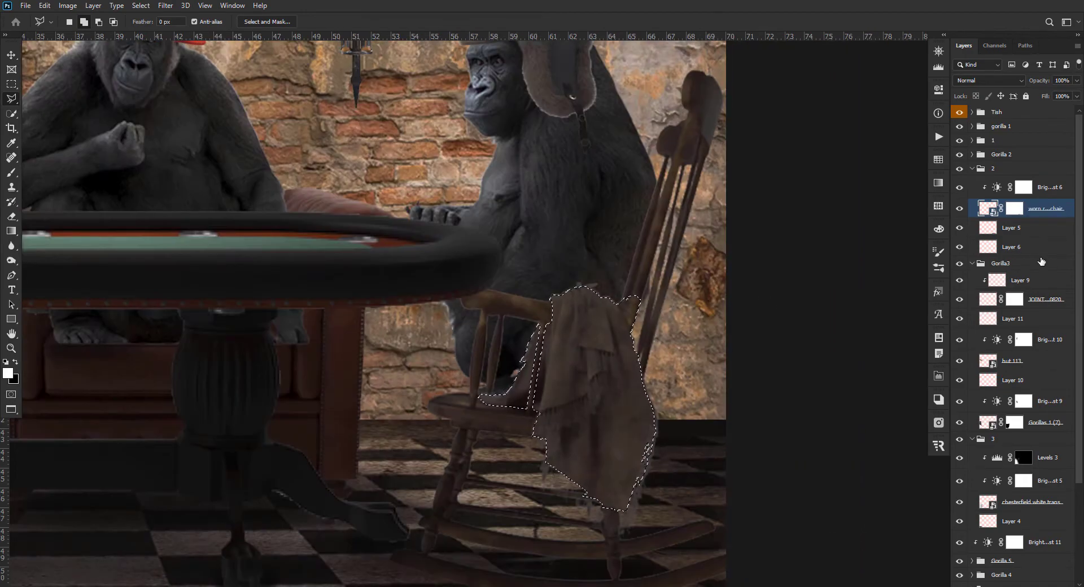
pyautogui.hotkey('ctrl', 'shift', 'alt', 'n')
pyautogui.press('b')
pyautogui.moveTo(579, 410); pyautogui.dragTo(617, 436)
pyautogui.hotkey('ctrl', 'z')
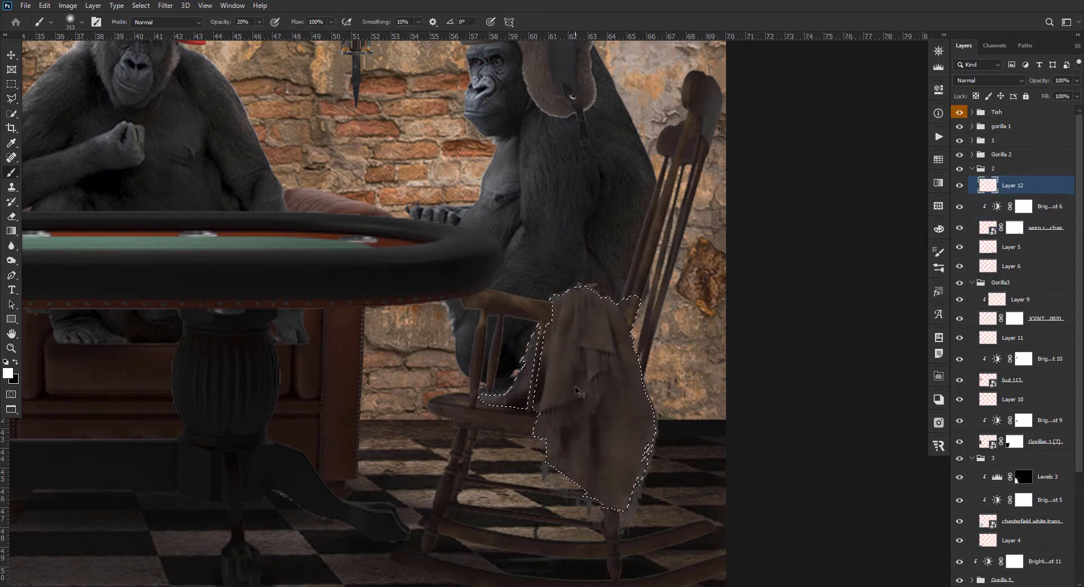
pyautogui.hotkey('ctrl', 'z')
pyautogui.hotkey('ctrl', 'shift', 'z')
# Choose a crimson red swatch and fill the selected cloth with the brush at 100% opacity.
pyautogui.click(939, 160)
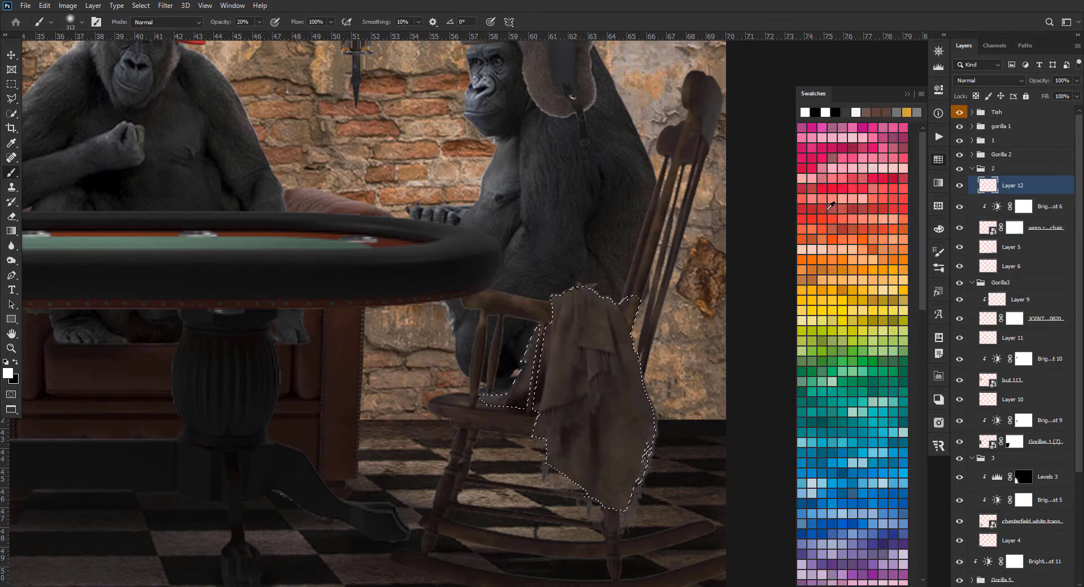
pyautogui.click(802, 168)
pyautogui.moveTo(570, 438); pyautogui.dragTo(601, 345)
pyautogui.press('0')
pyautogui.click(588, 375)
pyautogui.moveTo(568, 512); pyautogui.dragTo(630, 278)
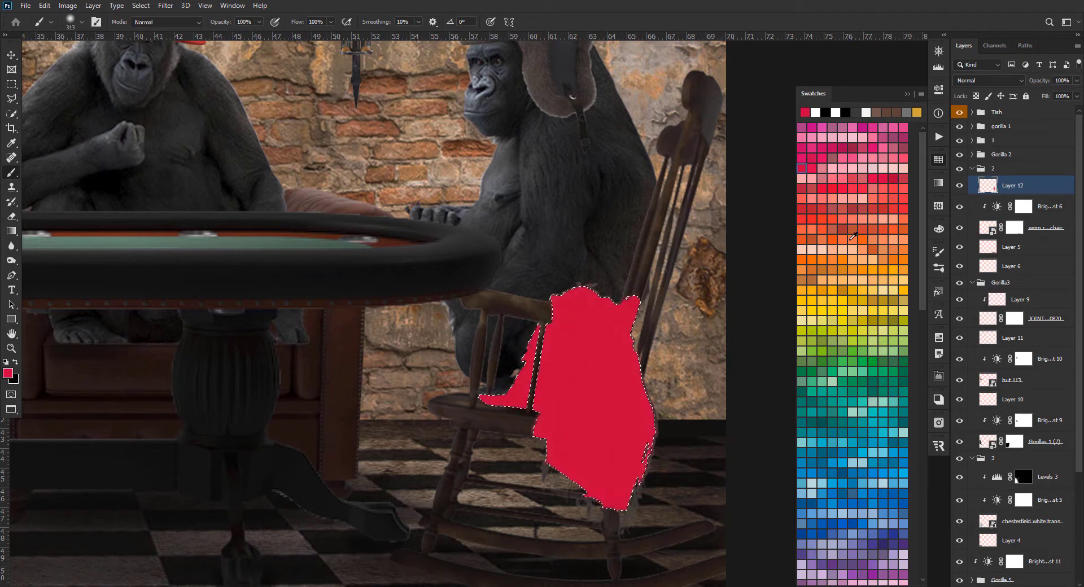
# Deselect the cloth and set the red layer's blend mode to Overlay.
pyautogui.press('v')
pyautogui.hotkey('ctrl', 'd')
pyautogui.click(907, 94)
pyautogui.click(982, 81)
pyautogui.click(981, 84)
pyautogui.scroll(-10, 980, 84)
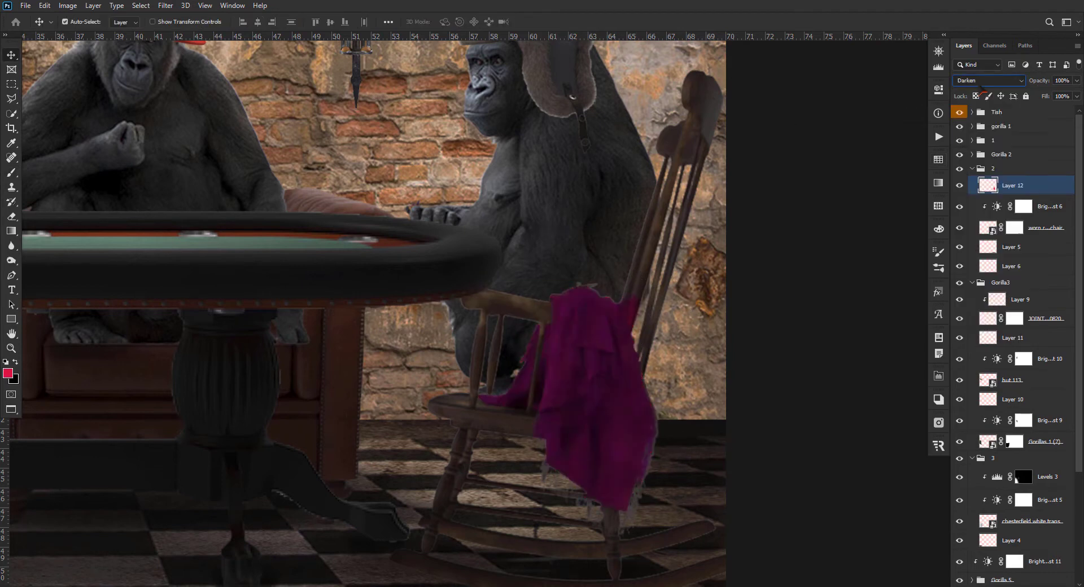
pyautogui.scroll(-2, 981, 84)
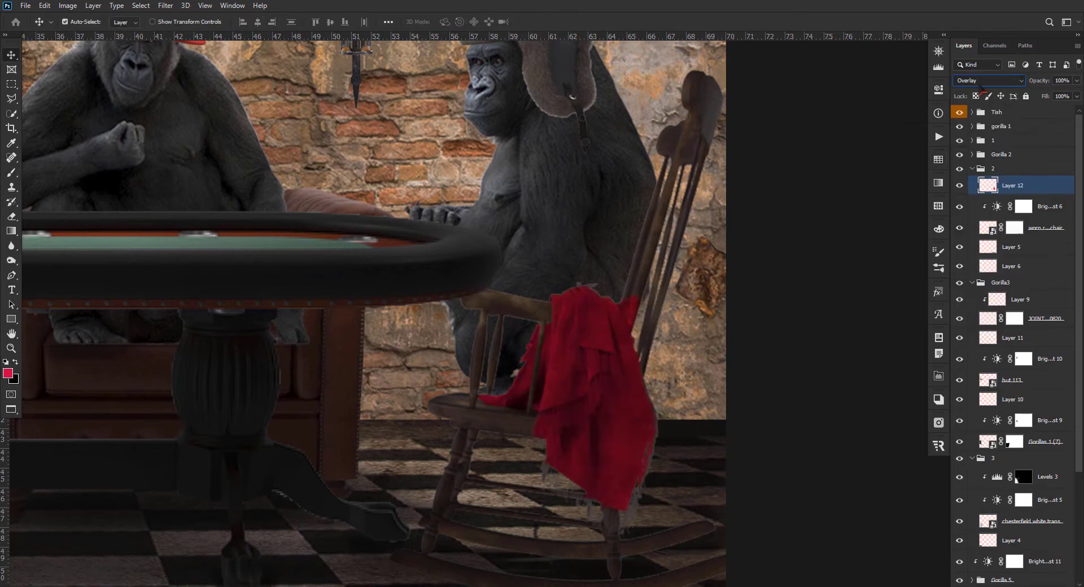
pyautogui.scroll(-4, 508, 299)
# Erase the red colour spilling onto the rocking chair's wooden back post beside the cloth.
pyautogui.scroll(12, 551, 284)
pyautogui.press('e')
pyautogui.moveTo(704, 313)
pyautogui.mouseDown()
pyautogui.moveTo(666, 302)
pyautogui.moveTo(673, 331)
pyautogui.mouseUp()
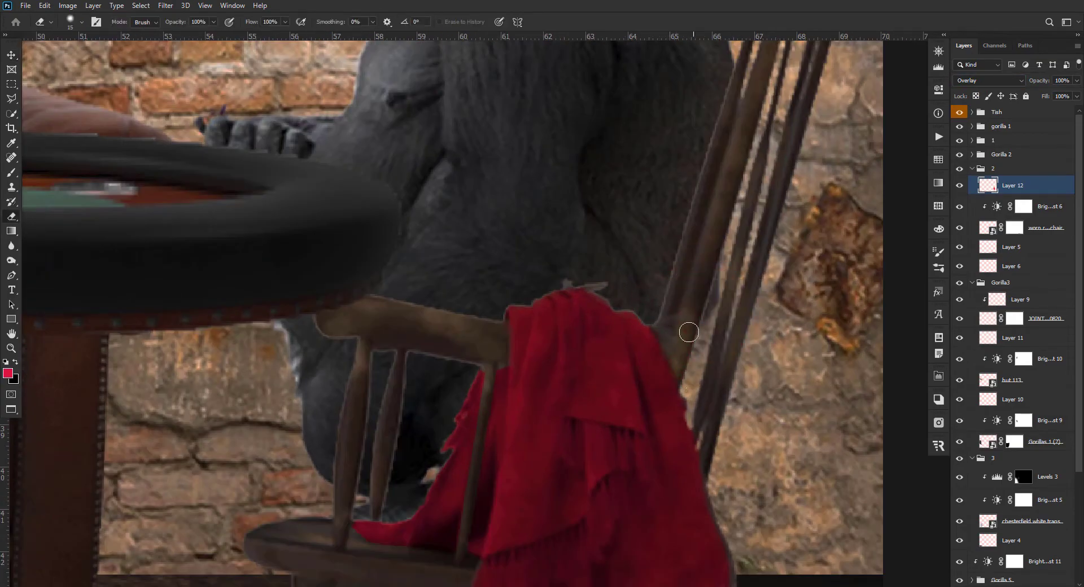
# Mask out the frayed grey fringe along the red cloth's lower edge by painting black on the rocking chair layer's mask.
pyautogui.scroll(-6, 689, 333)
pyautogui.scroll(3, 646, 538)
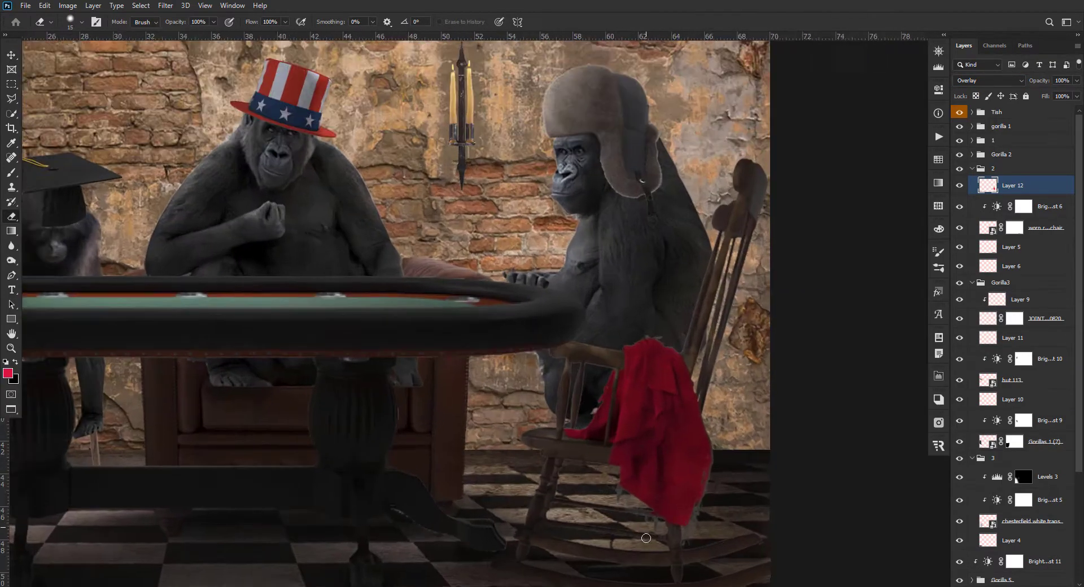
pyautogui.scroll(4, 646, 538)
pyautogui.click(959, 207)
pyautogui.click(959, 207)
pyautogui.click(960, 228)
pyautogui.click(960, 228)
pyautogui.click(1045, 229)
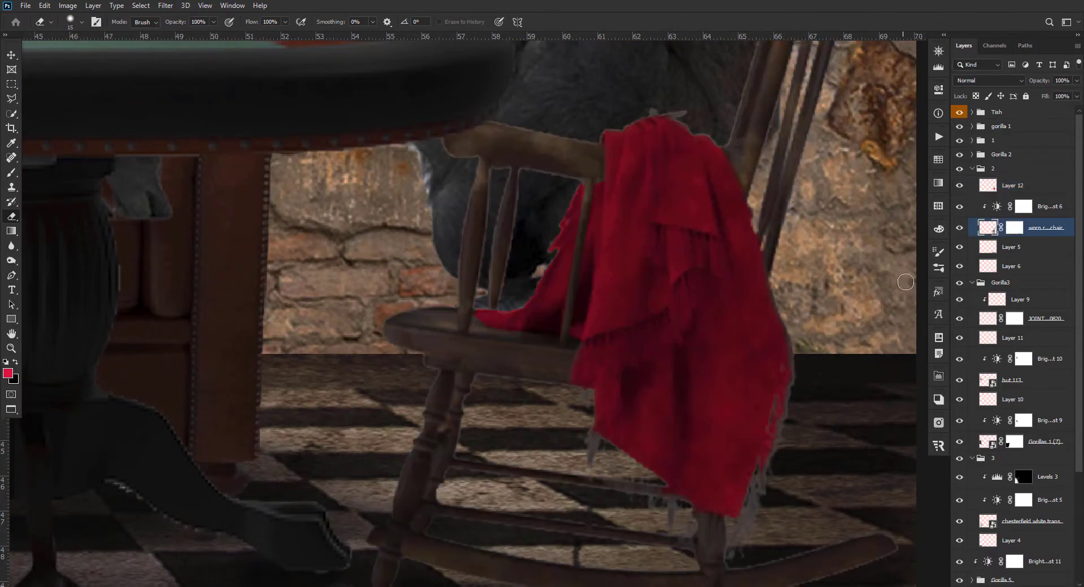
pyautogui.press('b')
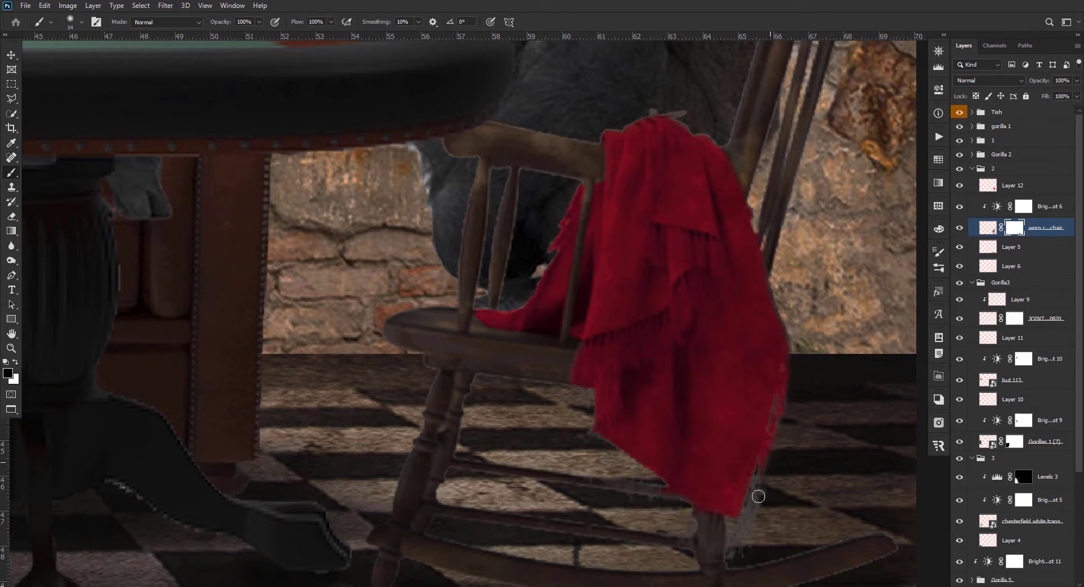
pyautogui.moveTo(758, 497); pyautogui.dragTo(748, 538)
pyautogui.scroll(-4, 550, 424)
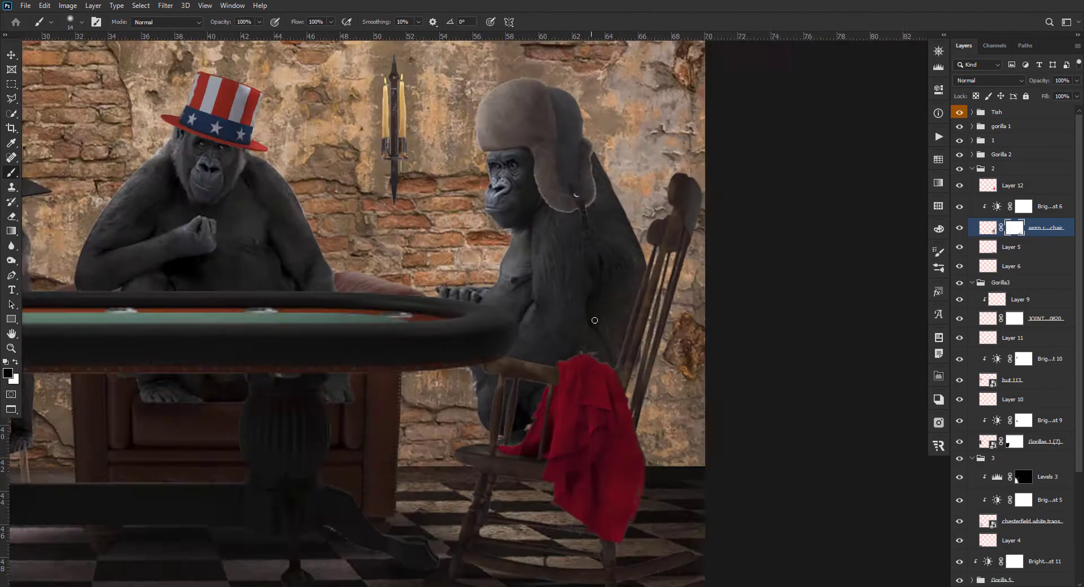
pyautogui.scroll(2, 592, 356)
pyautogui.scroll(-4, 578, 348)
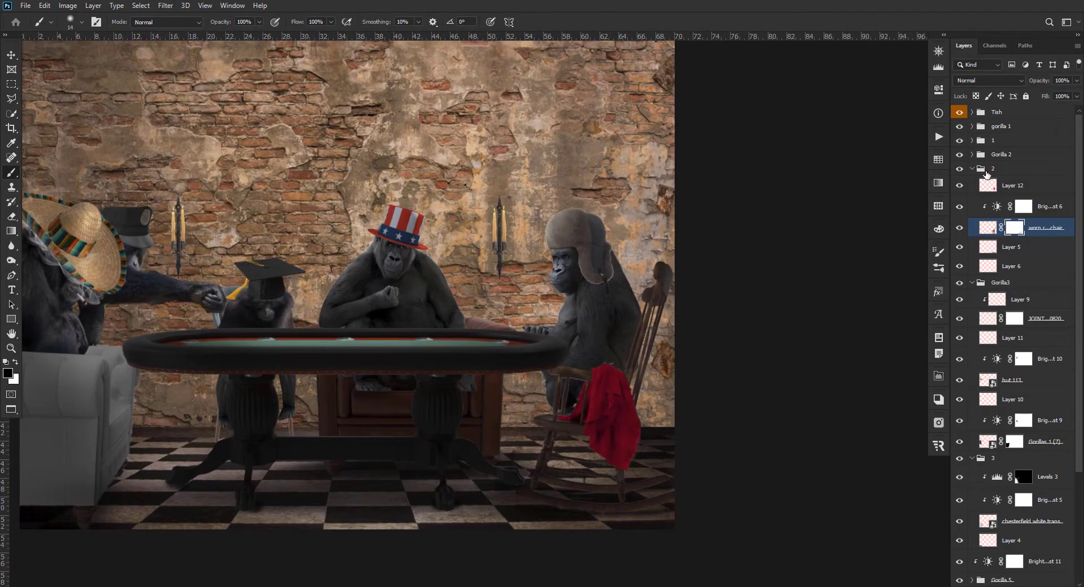
# Set the cloth's red colour layer, Layer 12, to Multiply and lower its opacity.
pyautogui.click(1010, 186)
pyautogui.click(989, 81)
pyautogui.click(982, 106)
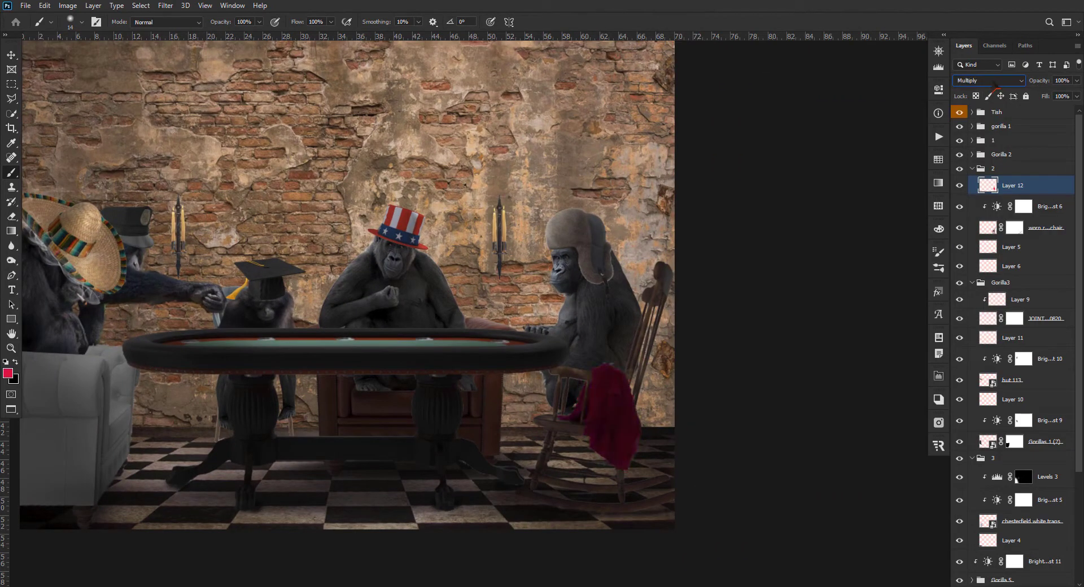
pyautogui.moveTo(1044, 84); pyautogui.dragTo(1043, 86)
pyautogui.press('space')
pyautogui.moveTo(322, 181); pyautogui.dragTo(465, 221)
pyautogui.scroll(-2, 465, 220)
pyautogui.scroll(1, 640, 209)
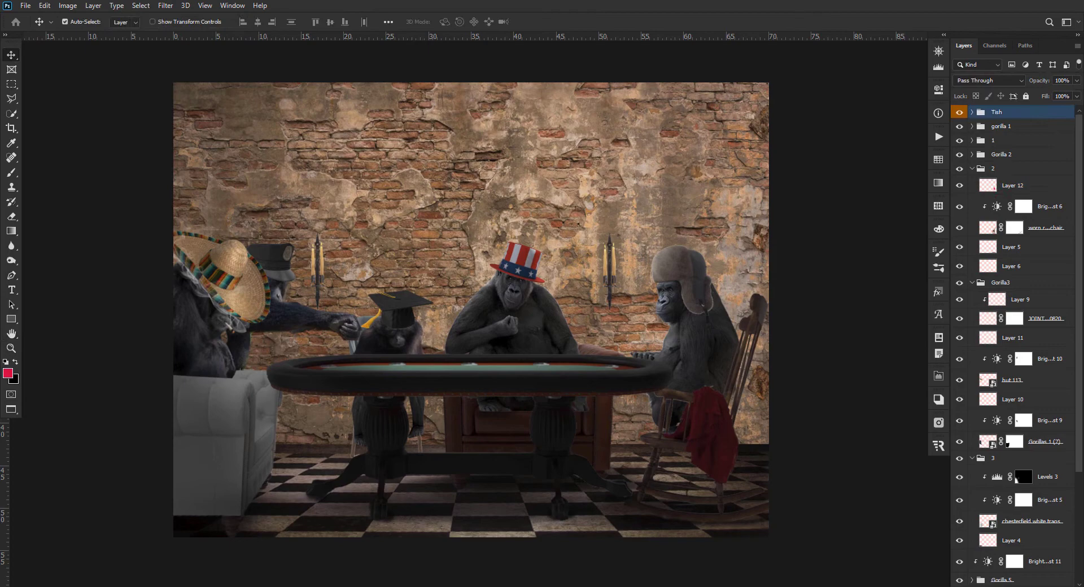
# Place the bundle2 money image above the Tish group and scale it down onto the poker table before the middle gorilla.
pyautogui.moveTo(991, 429); pyautogui.dragTo(537, 366)
pyautogui.moveTo(397, 284); pyautogui.dragTo(506, 411)
pyautogui.scroll(4, 489, 320)
pyautogui.press('Return')
pyautogui.hotkey('ctrl', '0')
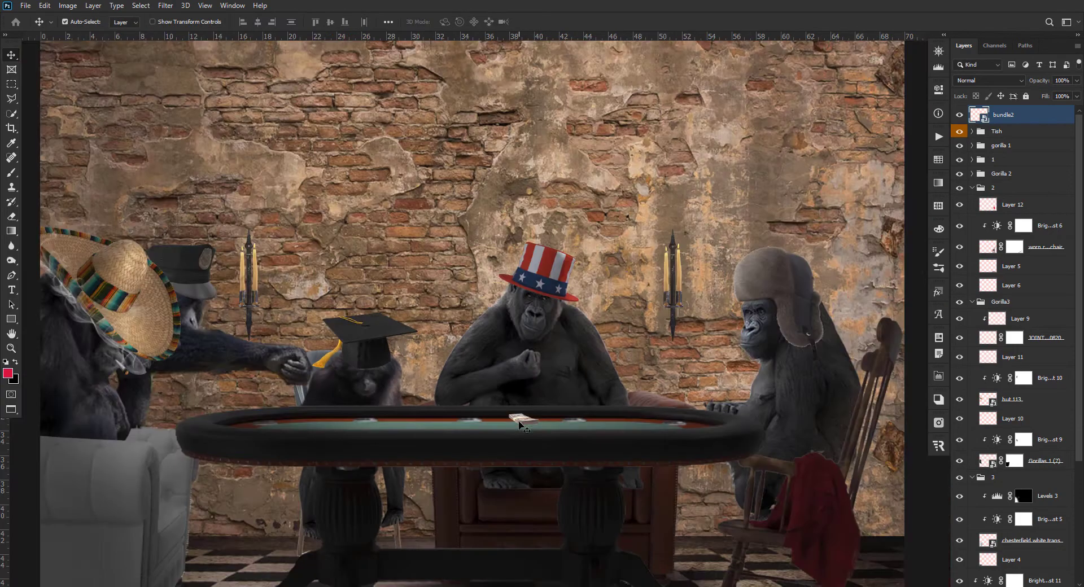
# Duplicate the money bundle and transform the copy so it is stacked on the first bundle.
pyautogui.hotkey('ctrl', 'j')
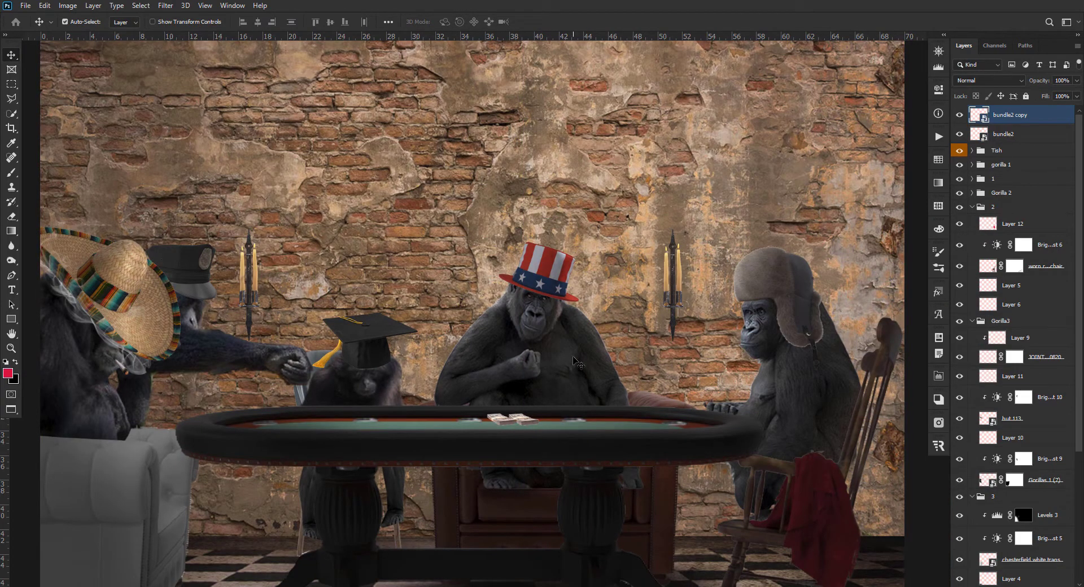
pyautogui.hotkey('ctrl', 't')
pyautogui.hotkey('ctrl', '+')
pyautogui.moveTo(552, 413); pyautogui.dragTo(571, 406)
pyautogui.press('Return')
# Duplicate the original bundle again, shift the copy to its right and order its layer beneath bundle2.
pyautogui.click(537, 420)
pyautogui.hotkey('ctrl', 'j')
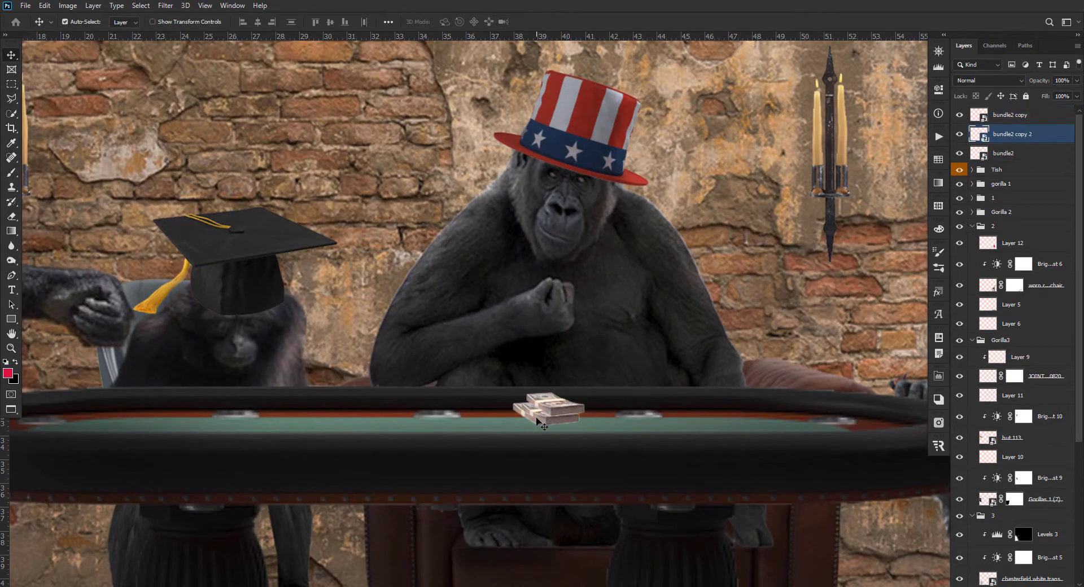
pyautogui.hotkey('shift', 'Right')
pyautogui.hotkey('shift', 'Right')
pyautogui.hotkey('shift', 'Right')
pyautogui.hotkey('shift', 'Right')
pyautogui.hotkey('shift', 'Right')
pyautogui.hotkey('shift', 'Right')
pyautogui.hotkey('shift', 'Right')
pyautogui.hotkey('shift', 'Right')
pyautogui.hotkey('shift', 'Right')
pyautogui.hotkey('shift', 'Right')
pyautogui.hotkey('shift', 'Right')
pyautogui.hotkey('shift', 'Left')
pyautogui.hotkey('shift', 'Left')
pyautogui.hotkey('shift', 'Left')
pyautogui.hotkey('shift', 'Left')
pyautogui.hotkey('shift', 'Left')
pyautogui.hotkey('shift', 'Left')
pyautogui.hotkey('shift', 'Up')
pyautogui.hotkey('shift', 'Up')
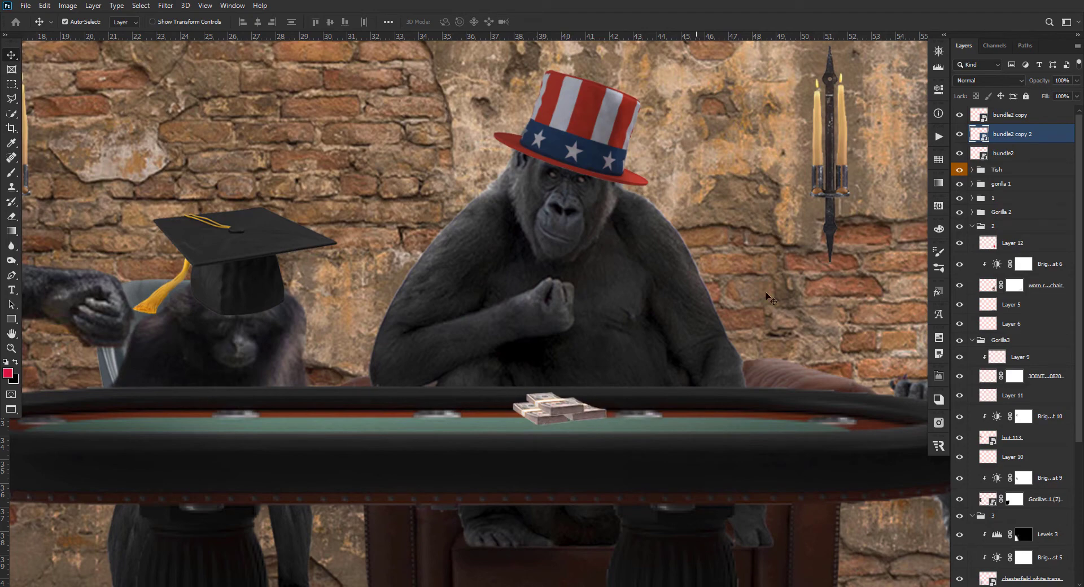
pyautogui.moveTo(1011, 134); pyautogui.dragTo(1025, 164)
pyautogui.scroll(-3, 528, 261)
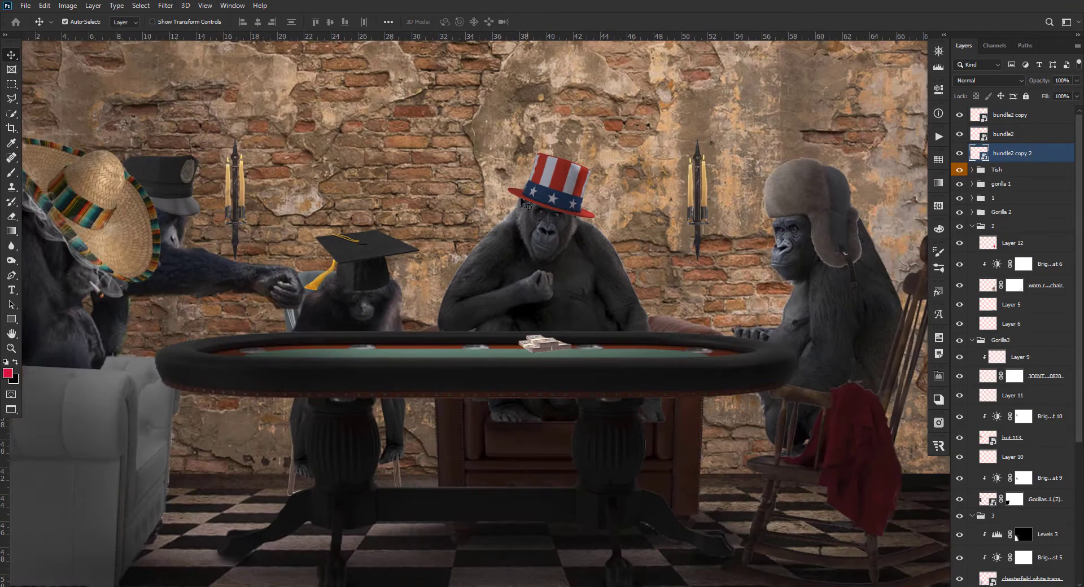
# Select all three money bundle layers and rotate them together slightly clockwise.
pyautogui.keyDown('shift'); pyautogui.click(1057, 119); pyautogui.keyUp('shift')
pyautogui.hotkey('ctrl', 't')
pyautogui.moveTo(619, 245); pyautogui.dragTo(631, 254)
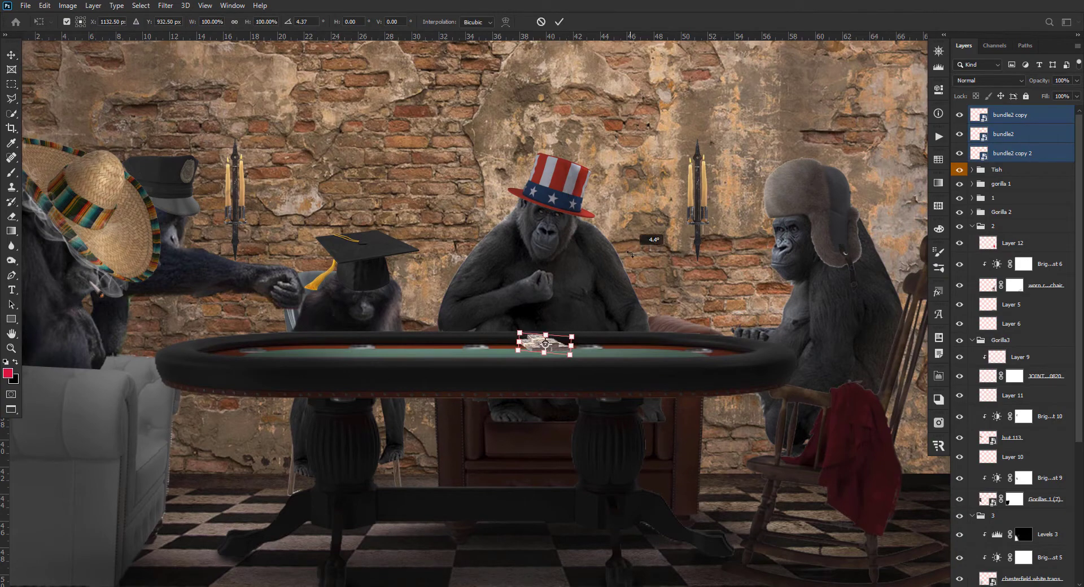
pyautogui.press('Return')
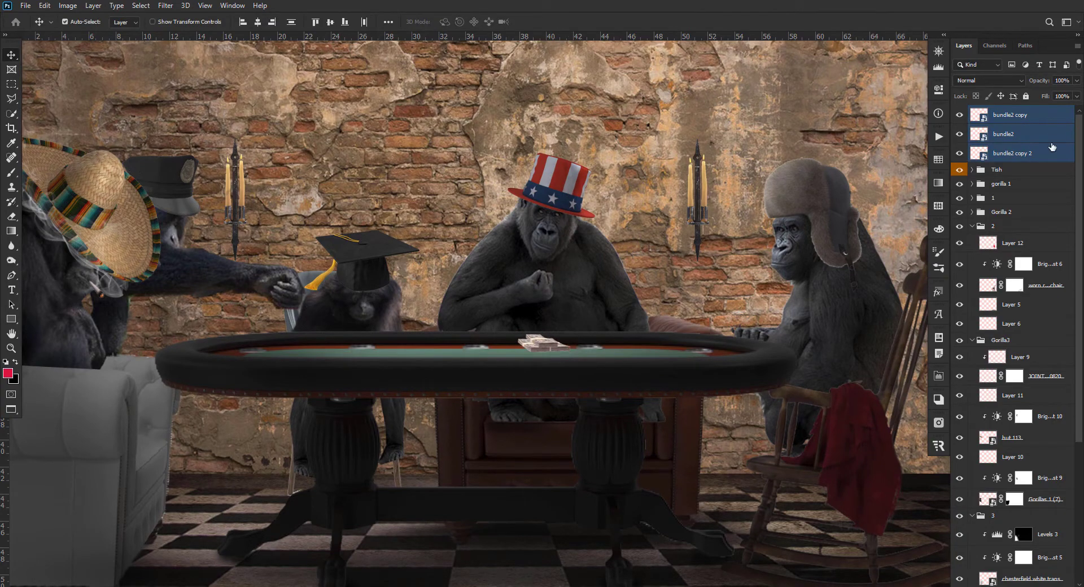
# Group the three money bundle layers and name the group Dollar 1.
pyautogui.hotkey('ctrl', 'g')
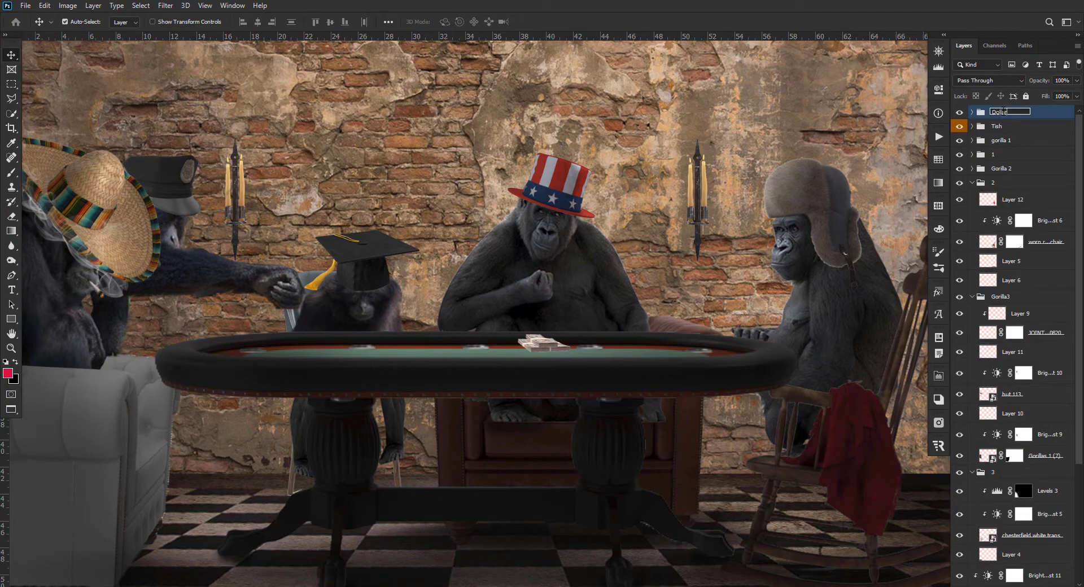
pyautogui.doubleClick(1003, 112)
pyautogui.write('1')
pyautogui.press('Return')
pyautogui.scroll(-1, 530, 378)
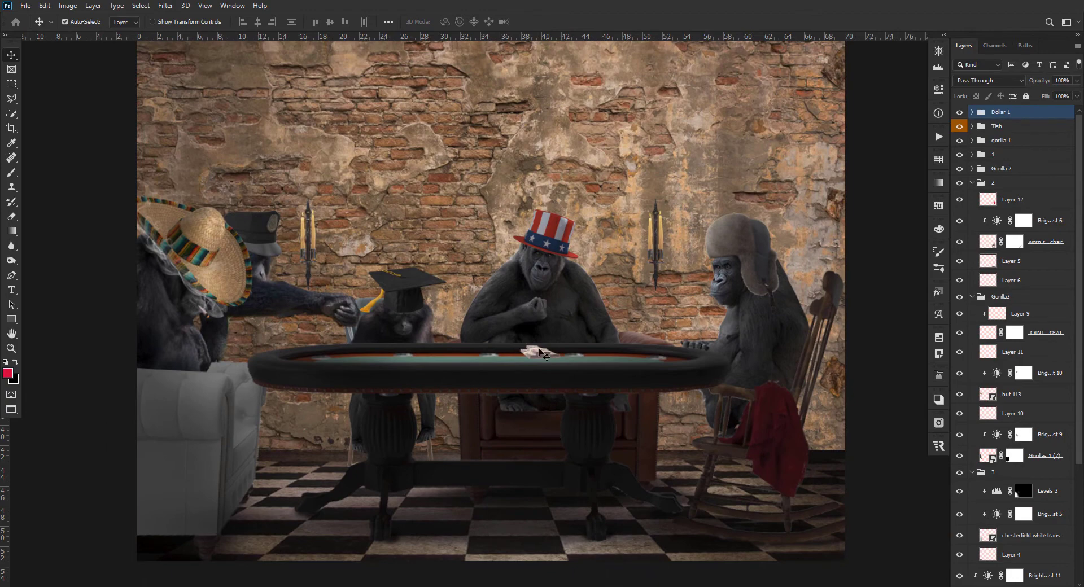
# Move the Dollar 1 group to the right end of the table, in front of the fur-hat gorilla.
pyautogui.hotkey('ctrl', 't')
pyautogui.hotkey('ctrl', '+')
pyautogui.hotkey('ctrl', '+')
pyautogui.moveTo(549, 380); pyautogui.dragTo(781, 388)
pyautogui.moveTo(728, 366); pyautogui.dragTo(771, 391)
pyautogui.press('Return')
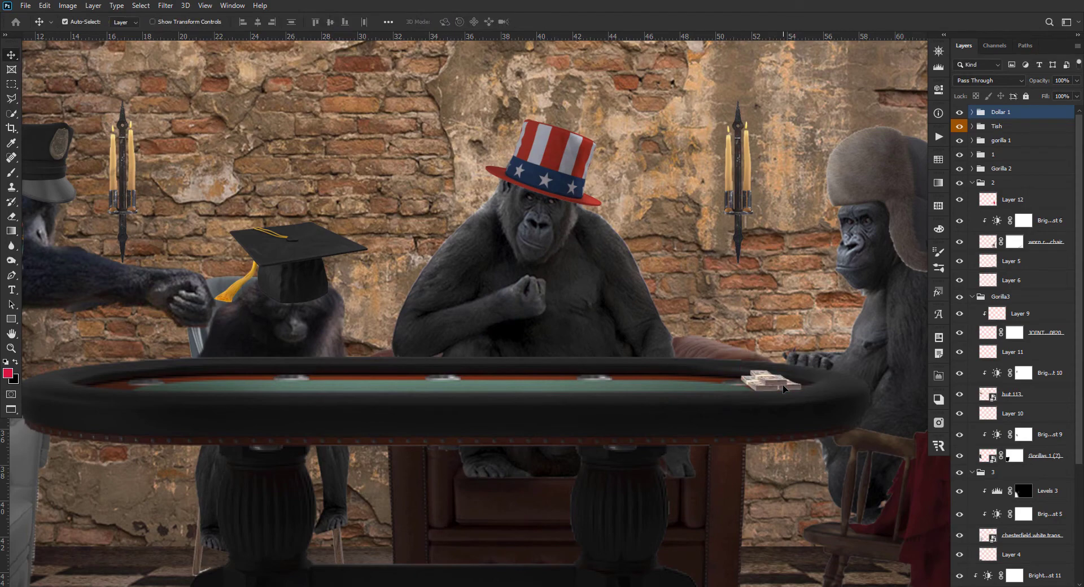
pyautogui.press('0')
pyautogui.press('0')
pyautogui.press('ctrl')
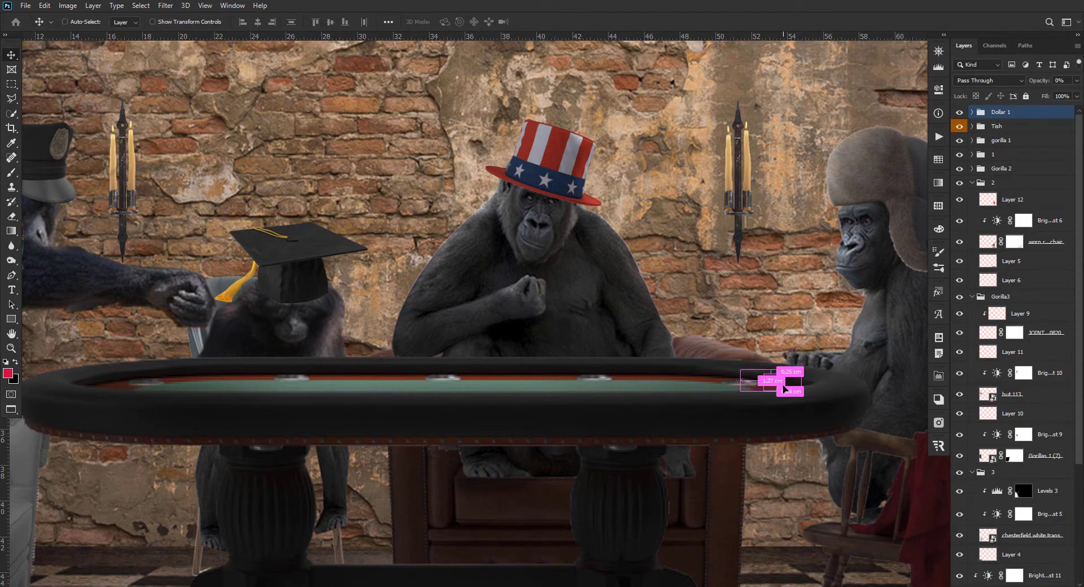
pyautogui.press('0')
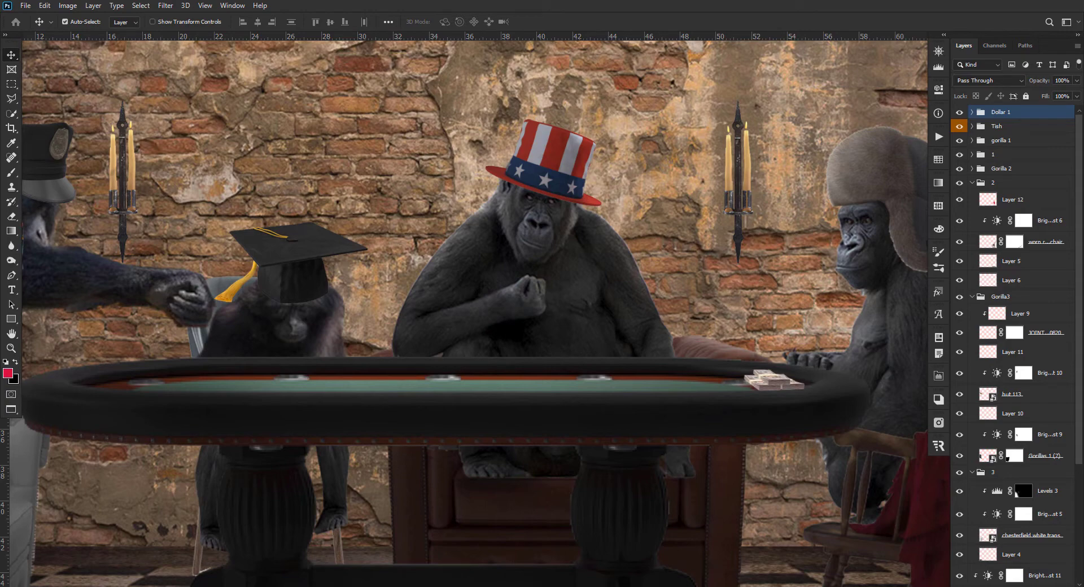
# Place the image of bars, banknotes and coins, scaled down onto the table in front of the middle gorilla.
pyautogui.moveTo(909, 365); pyautogui.dragTo(537, 368)
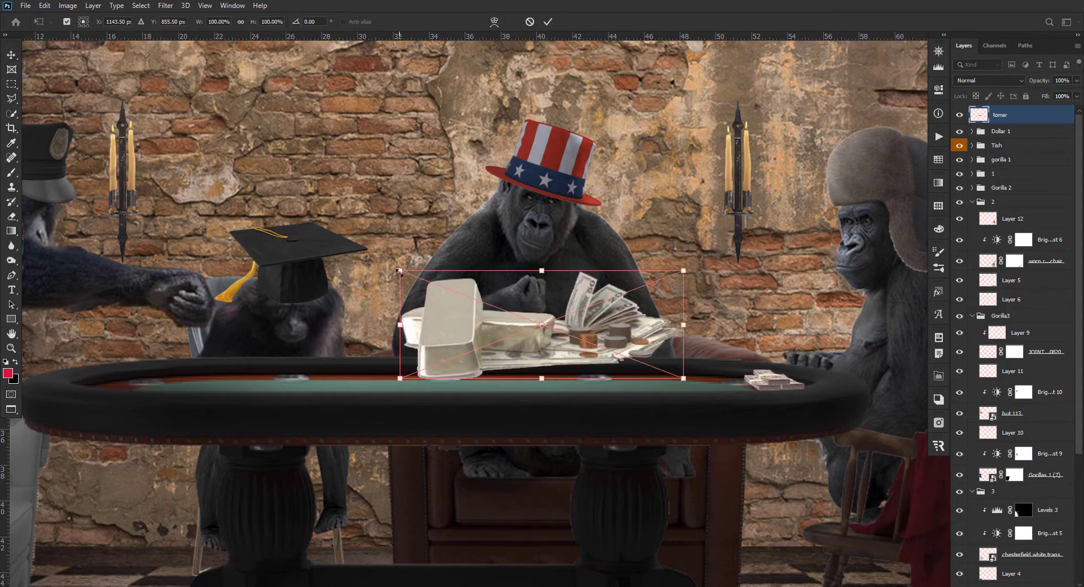
pyautogui.moveTo(399, 273); pyautogui.dragTo(479, 300)
pyautogui.moveTo(559, 359); pyautogui.dragTo(549, 379)
pyautogui.press('Return')
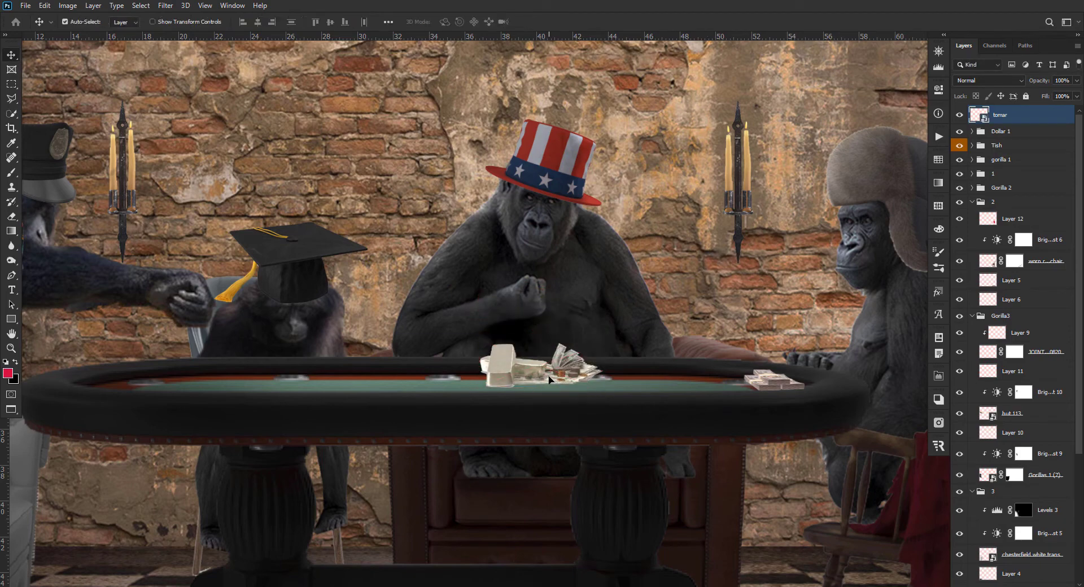
# Load the outline of the placed money pile as a selection and contract it.
pyautogui.keyDown('ctrl'); pyautogui.click(975, 113); pyautogui.keyUp('ctrl')
pyautogui.click(140, 5)
pyautogui.moveTo(161, 166)
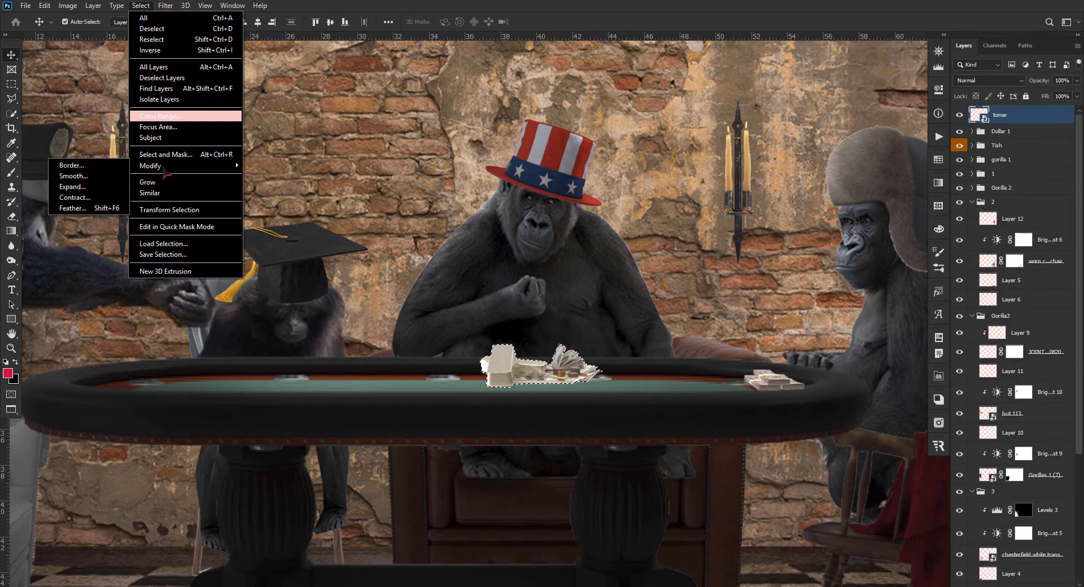
pyautogui.click(75, 197)
pyautogui.press('Return')
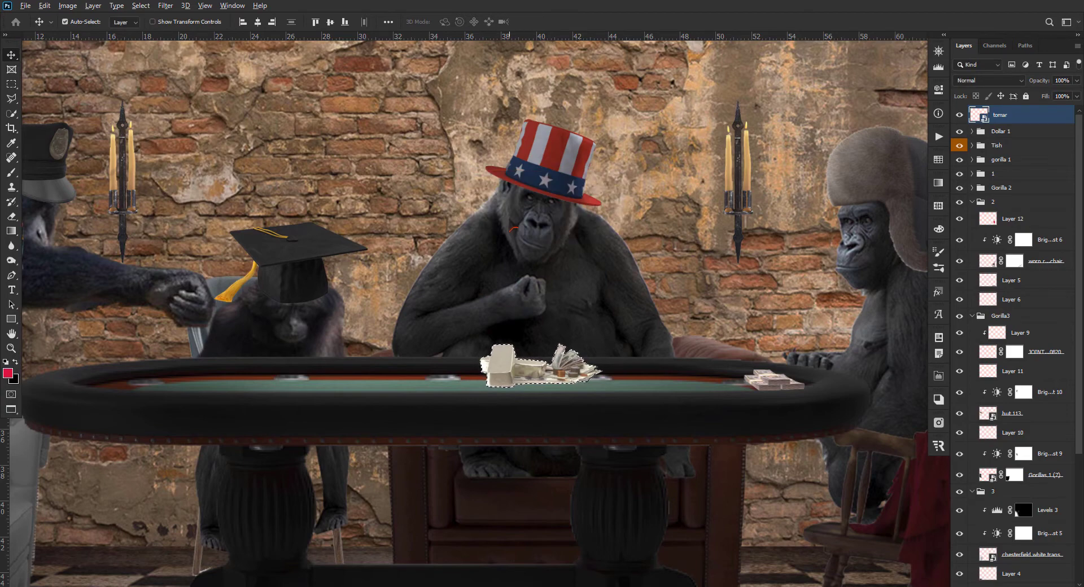
# Rasterize the money pile layer and erase its outer edge fringe through the inverted selection.
pyautogui.rightClick(1039, 115)
pyautogui.click(927, 306)
pyautogui.hotkey('ctrl', 'shift', 'i')
pyautogui.scroll(-3, 384, 333)
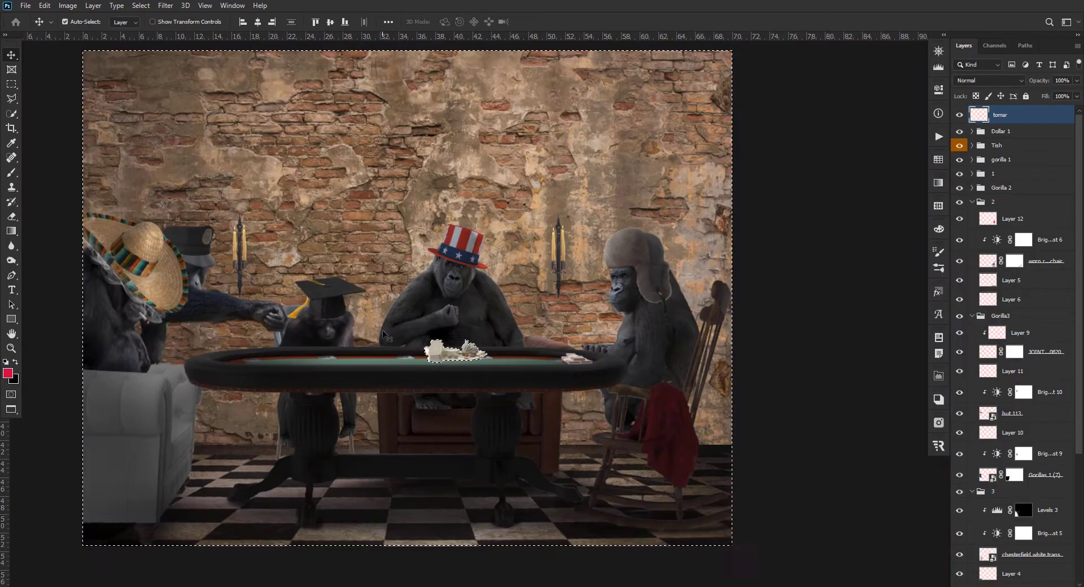
pyautogui.scroll(2, 357, 334)
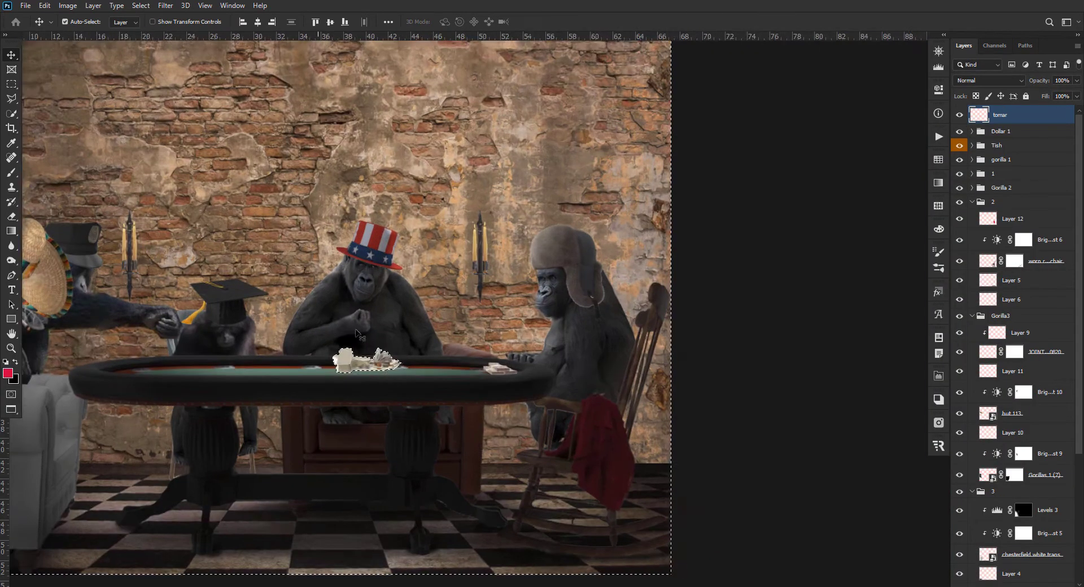
pyautogui.scroll(2, 358, 334)
pyautogui.press('e')
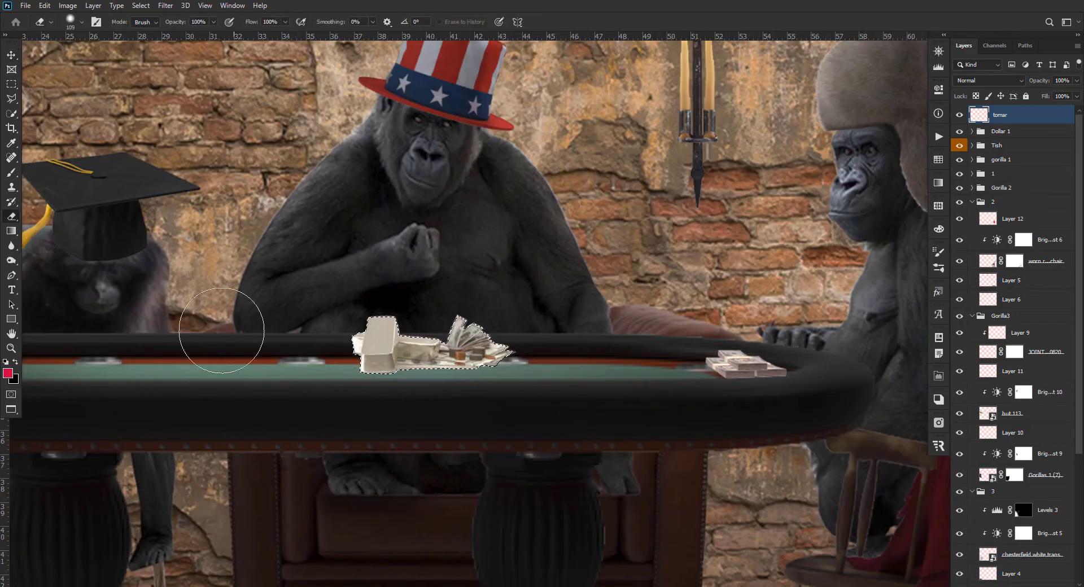
pyautogui.scroll(-3, 564, 288)
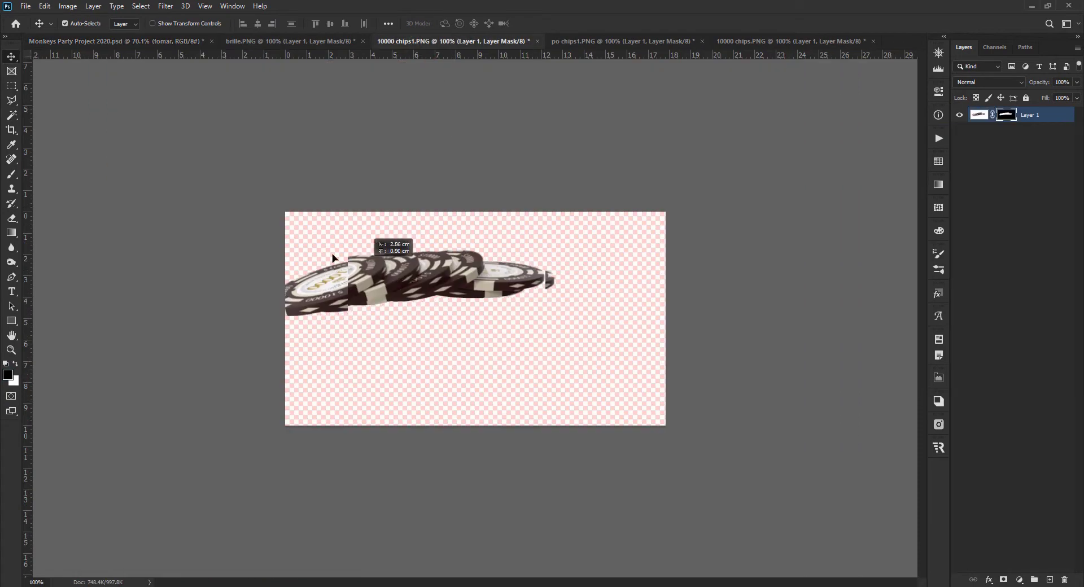
# Bring the black-and-white chips from 10000 chips1.PNG into the Monkeys Party Project, scaled to about 19.29% at the table's left end.
pyautogui.moveTo(333, 259); pyautogui.dragTo(309, 398)
pyautogui.hotkey('ctrl', 't')
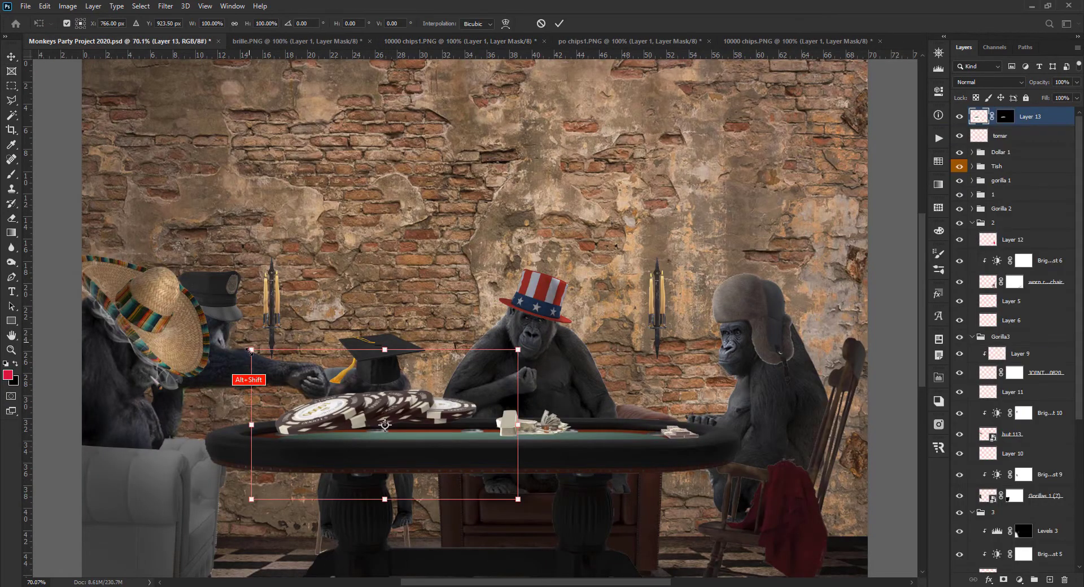
pyautogui.moveTo(252, 351); pyautogui.dragTo(314, 435)
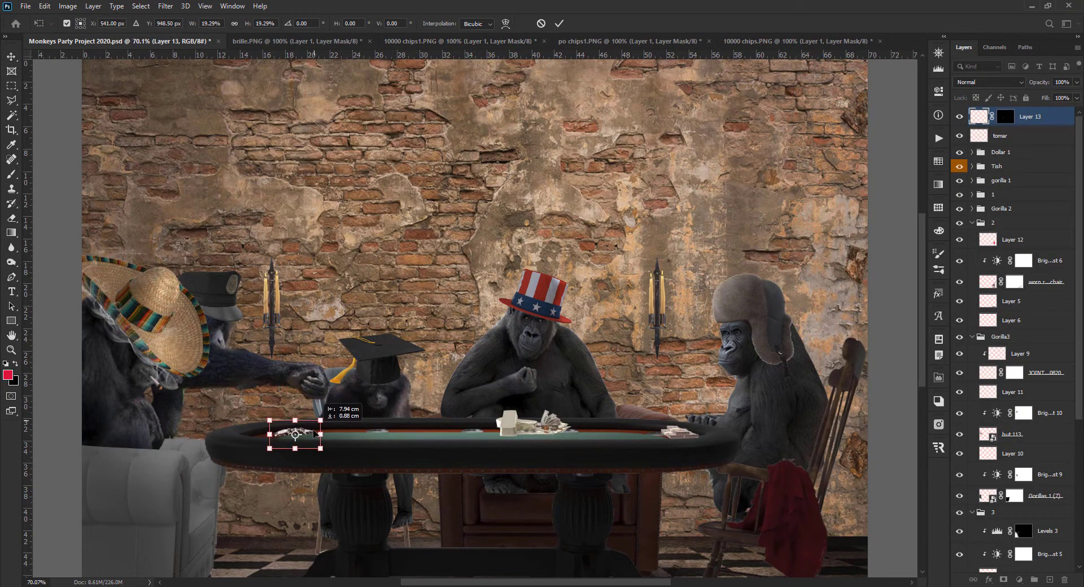
pyautogui.press('Return')
# Bring the coloured chip stacks from po chips1.PNG into the scene, scaled to about 13.03% before the graduation-cap gorilla.
pyautogui.click(467, 43)
pyautogui.click(608, 42)
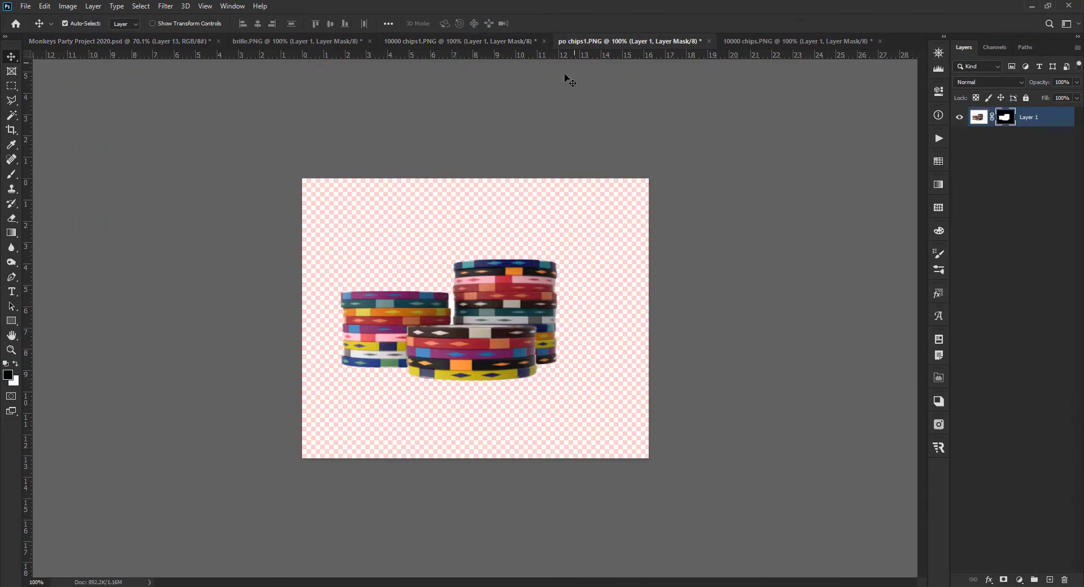
pyautogui.moveTo(497, 308); pyautogui.dragTo(620, 402)
pyautogui.hotkey('ctrl', 't')
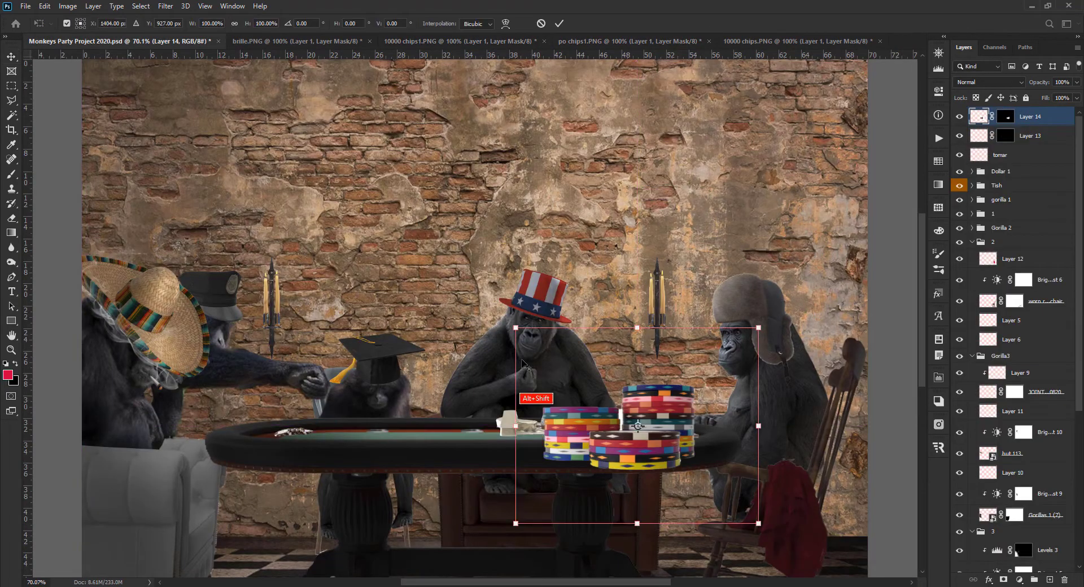
pyautogui.moveTo(515, 527); pyautogui.dragTo(359, 416)
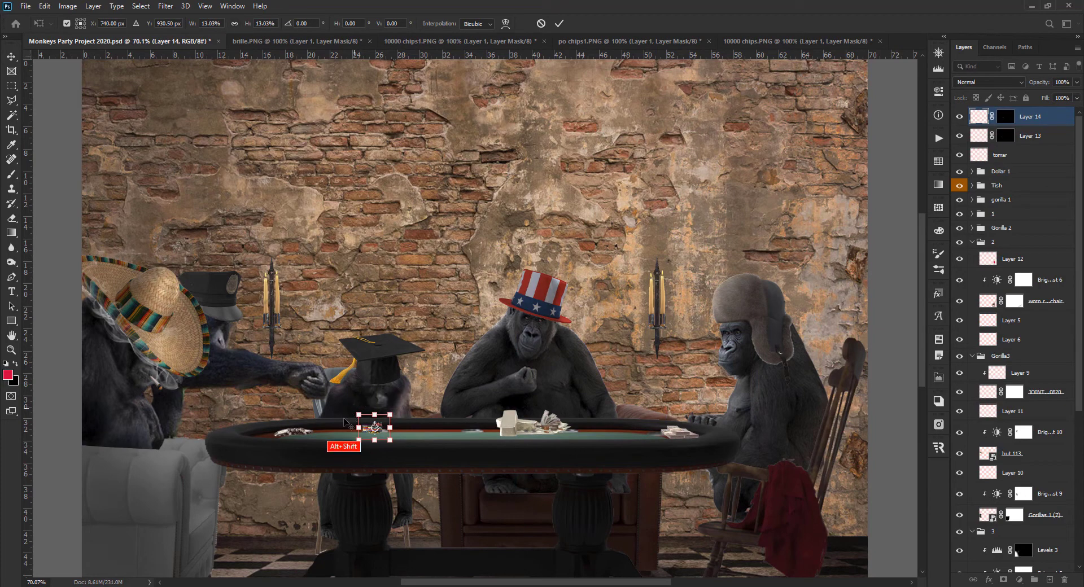
pyautogui.press('Return')
# Scale the black-and-white chips down to 80.77% and select the coloured chip stacks' layer.
pyautogui.click(292, 435)
pyautogui.hotkey('ctrl', 't')
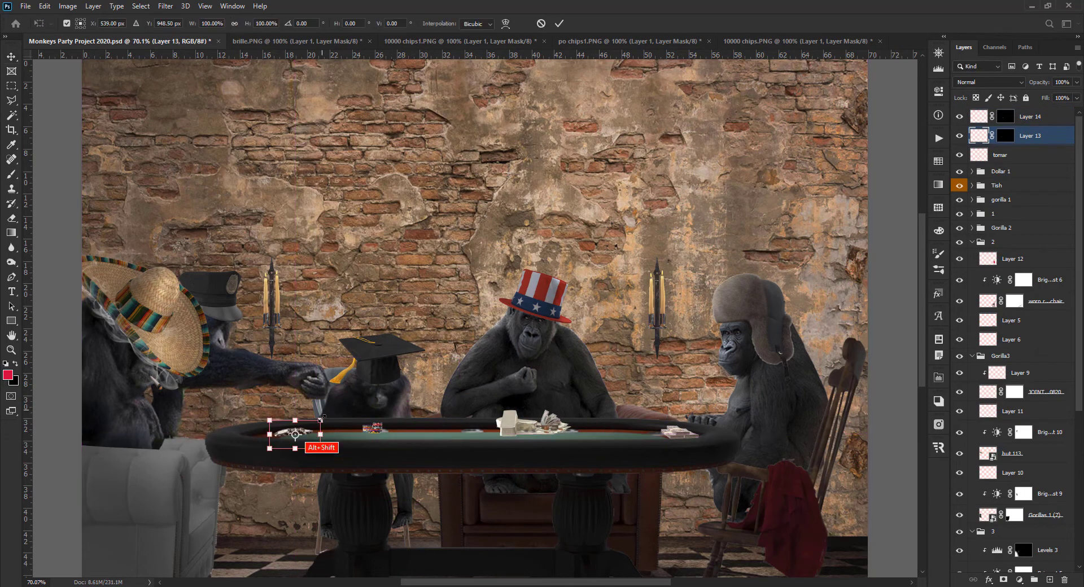
pyautogui.moveTo(321, 420); pyautogui.dragTo(316, 425)
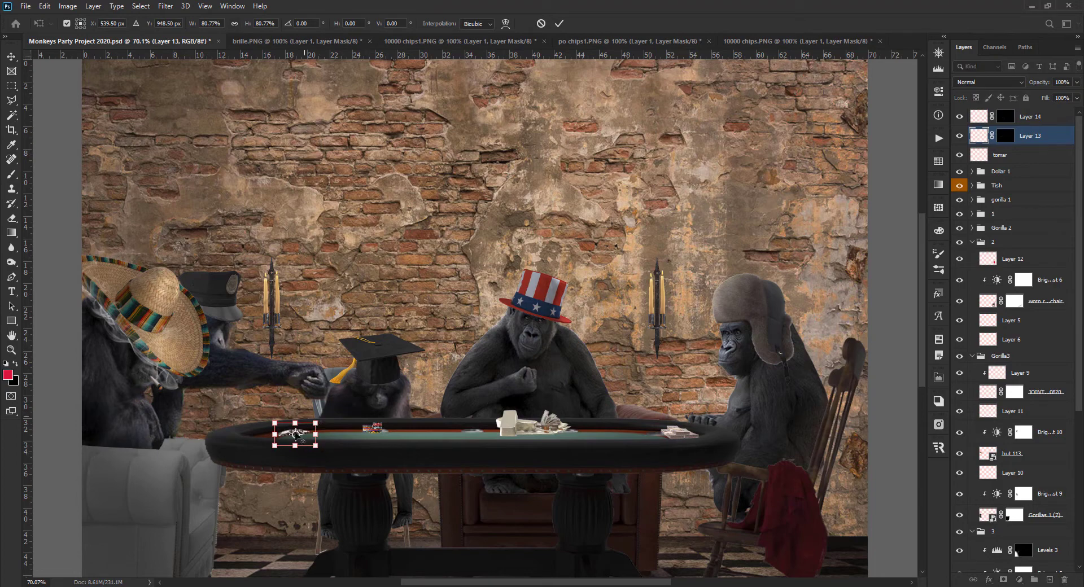
pyautogui.press('Return')
pyautogui.click(365, 426)
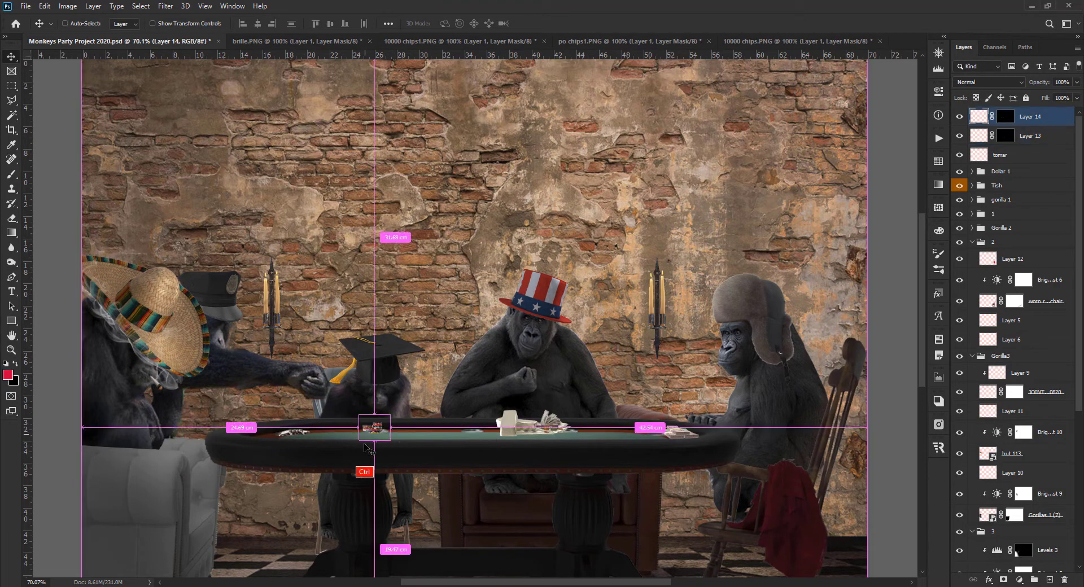
# Duplicate the coloured chip stacks' layer and move the copy along the table beside the money bundles near the fur-hat gorilla.
pyautogui.hotkey('ctrl', 'j')
pyautogui.hotkey('ctrl', 'shift', 'Right')
pyautogui.hotkey('ctrl', 'shift', 'Right')
pyautogui.hotkey('ctrl', 'shift', 'Right')
pyautogui.hotkey('ctrl', 'shift', 'Right')
pyautogui.hotkey('ctrl', 'shift', 'Right')
pyautogui.hotkey('ctrl', 'shift', 'Right')
pyautogui.hotkey('ctrl', 'shift', 'Right')
pyautogui.hotkey('ctrl', 'shift', 'Right')
pyautogui.hotkey('ctrl', 'shift', 'Right')
pyautogui.hotkey('ctrl', 'shift', 'Right')
pyautogui.hotkey('ctrl', 'shift', 'Right')
pyautogui.hotkey('ctrl', 'shift', 'Right')
pyautogui.hotkey('ctrl', 'shift', 'Right')
pyautogui.hotkey('ctrl', 'shift', 'Right')
pyautogui.hotkey('ctrl', 'shift', 'Right')
pyautogui.hotkey('ctrl', 'shift', 'Right')
pyautogui.hotkey('ctrl', 'shift', 'Right')
pyautogui.hotkey('ctrl', 'shift', 'Right')
pyautogui.hotkey('ctrl', 'shift', 'Right')
pyautogui.hotkey('ctrl', 'shift', 'Right')
pyautogui.hotkey('shift', 'Right')
pyautogui.hotkey('shift', 'Right')
pyautogui.hotkey('shift', 'Right')
pyautogui.hotkey('shift', 'Right')
pyautogui.hotkey('shift', 'Right')
pyautogui.hotkey('shift', 'Right')
pyautogui.hotkey('shift', 'Right')
pyautogui.hotkey('shift', 'Right')
pyautogui.hotkey('shift', 'Right')
pyautogui.hotkey('shift', 'Right')
pyautogui.hotkey('shift', 'Right')
pyautogui.hotkey('shift', 'Right')
pyautogui.hotkey('shift', 'Right')
pyautogui.hotkey('shift', 'Right')
pyautogui.hotkey('shift', 'Right')
pyautogui.hotkey('shift', 'Right')
pyautogui.hotkey('shift', 'Right')
pyautogui.hotkey('shift', 'Right')
pyautogui.hotkey('shift', 'Right')
pyautogui.hotkey('shift', 'Right')
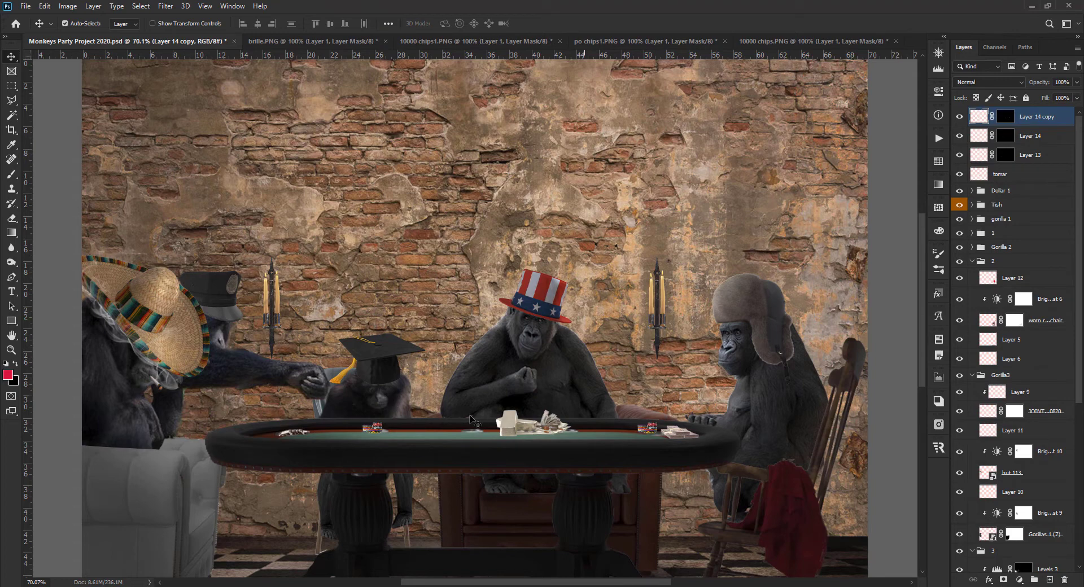
# Bring the chips from 10000 chips.PNG into the Monkeys Party Project and scale them down beside the black-and-white chips at the table's left end.
pyautogui.click(702, 43)
pyautogui.click(794, 43)
pyautogui.moveTo(492, 287); pyautogui.dragTo(237, 144)
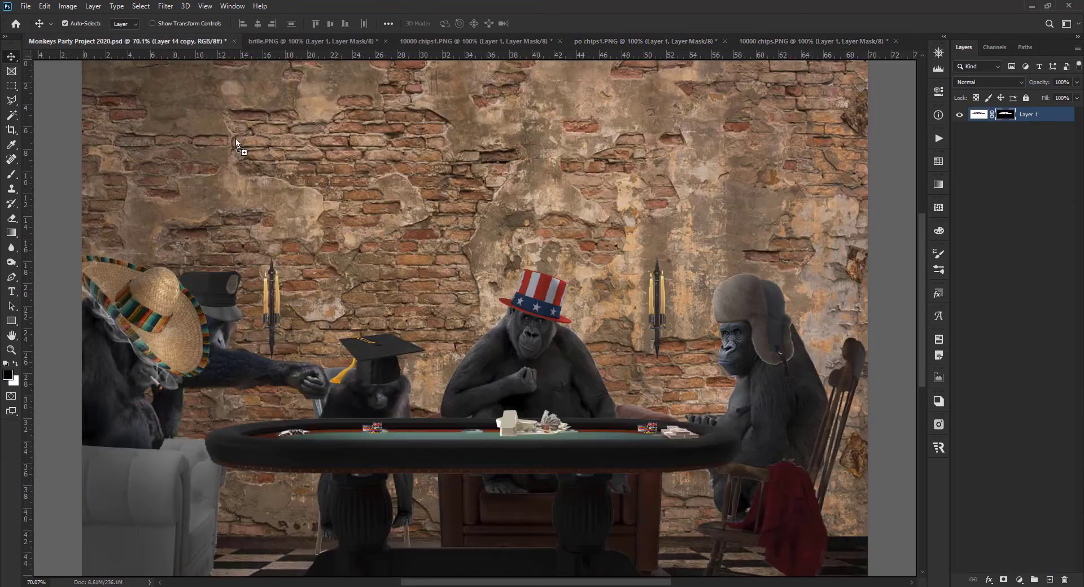
pyautogui.moveTo(467, 431); pyautogui.dragTo(467, 431)
pyautogui.hotkey('ctrl', 't')
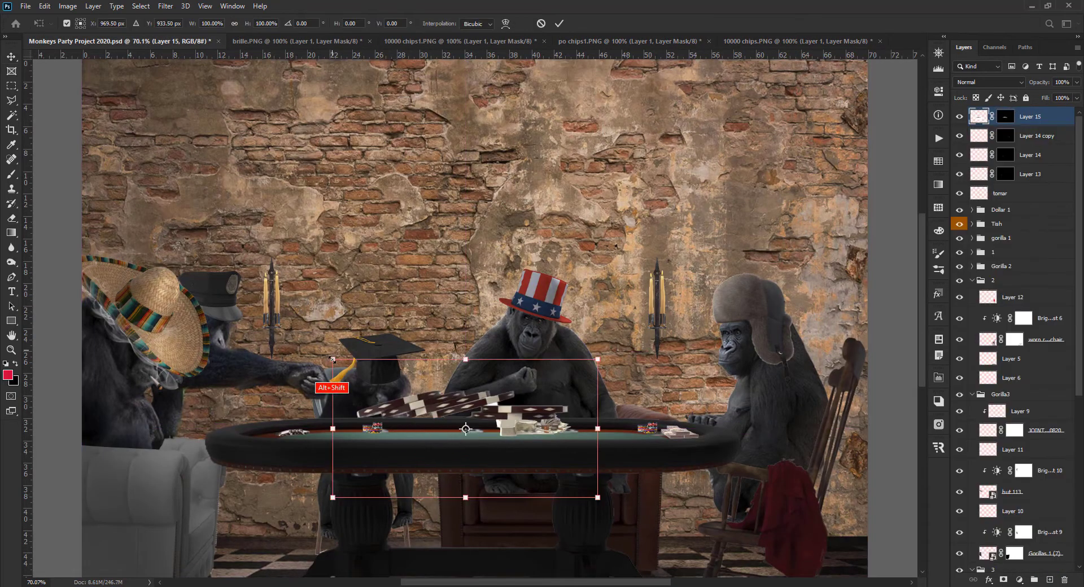
pyautogui.moveTo(334, 360); pyautogui.dragTo(334, 427)
pyautogui.press('Return')
pyautogui.hotkey('ctrl', 't')
pyautogui.press('Return')
pyautogui.press('ctrl')
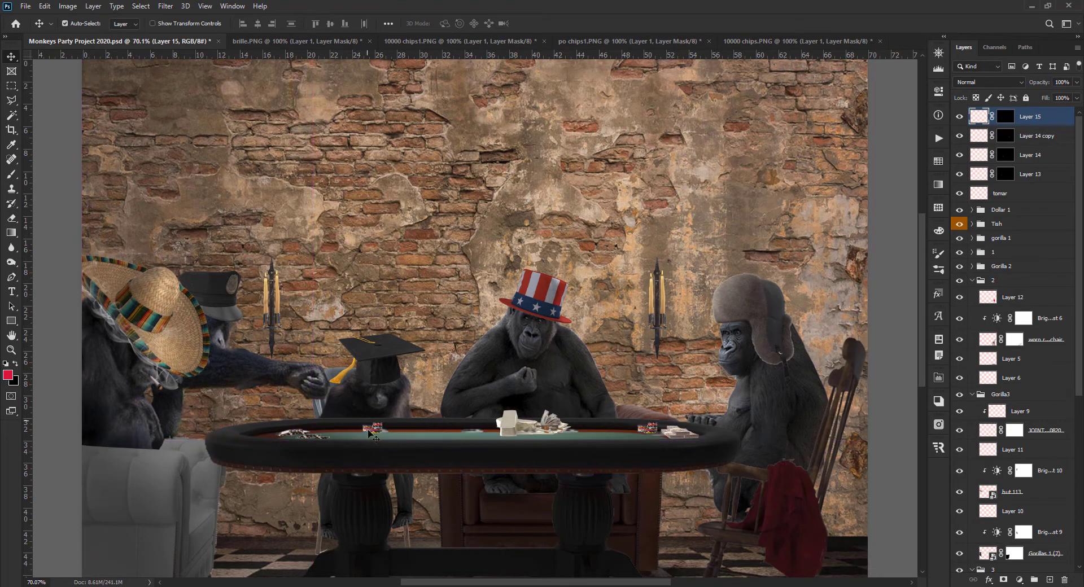
# Duplicate the coloured chip stacks before the graduation-cap gorilla and move the copy against the central money pile.
pyautogui.click(424, 433)
pyautogui.hotkey('ctrl', 'j')
pyautogui.hotkey('shift', 'Right')
pyautogui.hotkey('shift', 'Right')
pyautogui.hotkey('shift', 'Right')
pyautogui.hotkey('shift', 'Right')
pyautogui.hotkey('shift', 'Right')
pyautogui.hotkey('shift', 'Right')
pyautogui.hotkey('shift', 'Right')
pyautogui.hotkey('shift', 'Right')
pyautogui.hotkey('shift', 'Right')
pyautogui.hotkey('shift', 'Right')
pyautogui.hotkey('shift', 'Right')
pyautogui.hotkey('shift', 'Right')
pyautogui.hotkey('shift', 'Right')
pyautogui.hotkey('shift', 'Right')
pyautogui.hotkey('shift', 'Right')
pyautogui.hotkey('shift', 'Right')
pyautogui.hotkey('shift', 'Right')
pyautogui.hotkey('shift', 'Right')
pyautogui.hotkey('shift', 'Right')
pyautogui.hotkey('shift', 'Right')
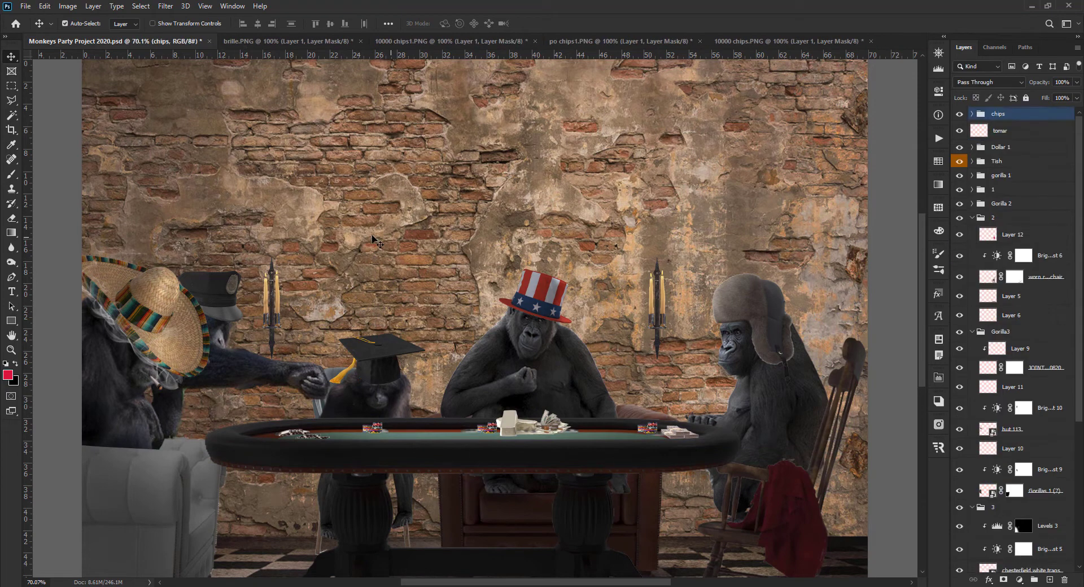
# Bring the glasses from brille.PNG in above the Brightness/Contrast 12 layer, scaled down to fit the graduation-cap gorilla's face.
pyautogui.click(573, 272)
pyautogui.moveTo(922, 229); pyautogui.dragTo(922, 260)
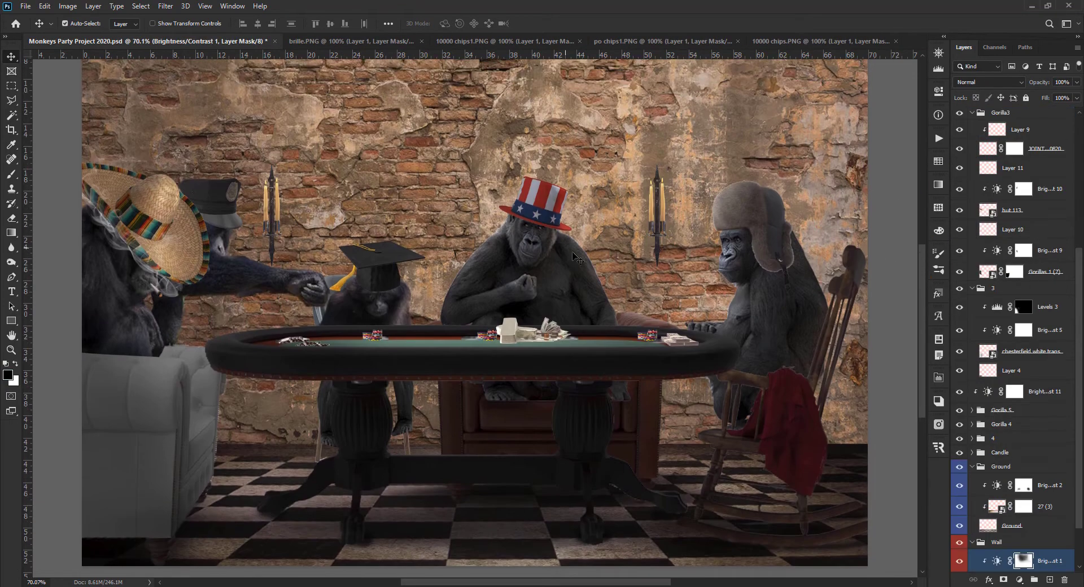
pyautogui.click(367, 302)
pyautogui.click(1023, 504)
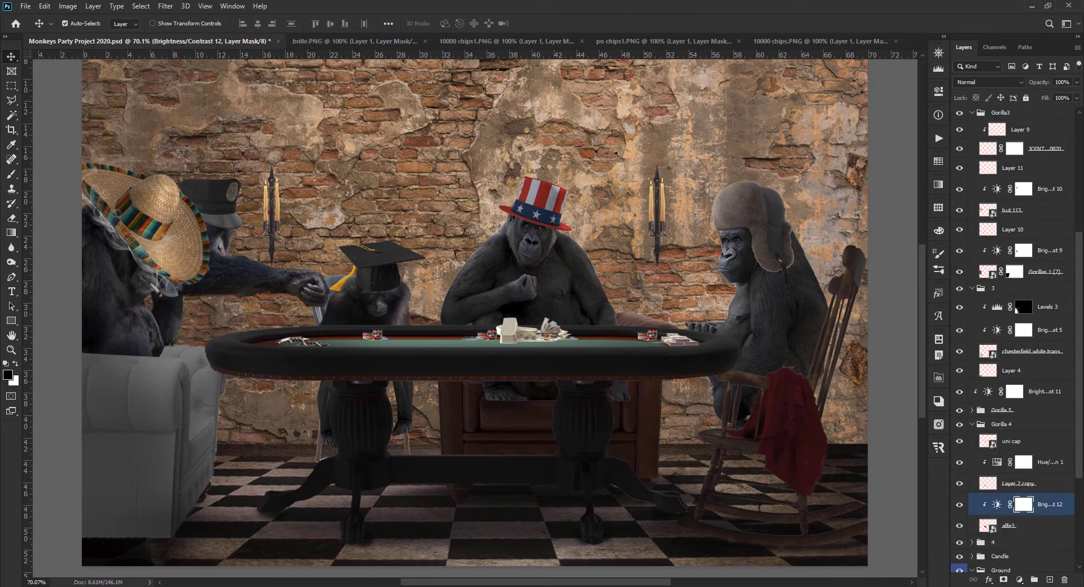
pyautogui.click(354, 41)
pyautogui.moveTo(435, 235); pyautogui.dragTo(367, 299)
pyautogui.hotkey('ctrl', 't')
pyautogui.moveTo(520, 194); pyautogui.dragTo(378, 239)
pyautogui.moveTo(379, 305); pyautogui.dragTo(377, 308)
pyautogui.press('Return')
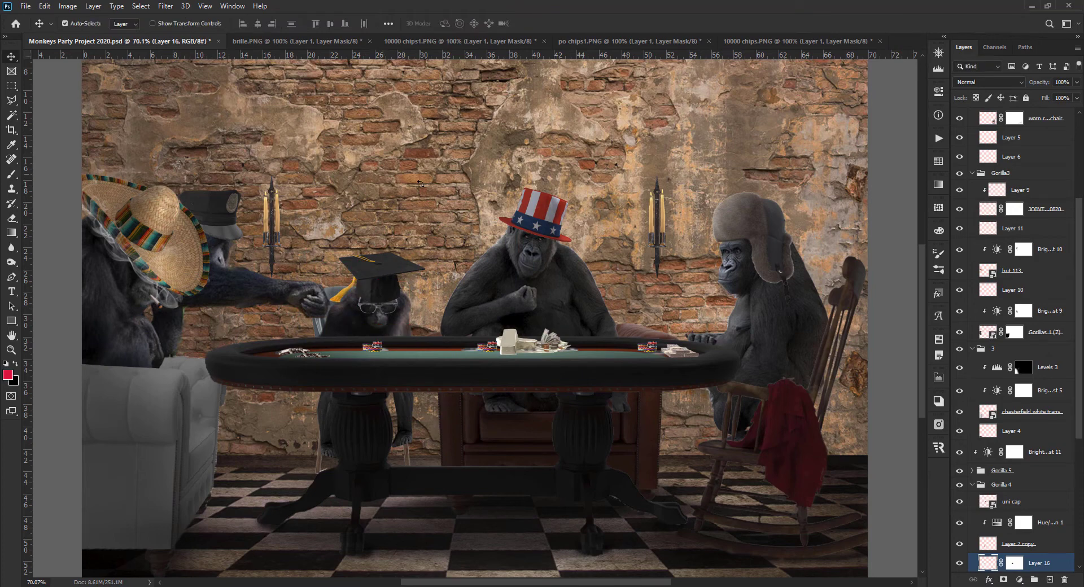
# Give the glasses layer a Linear Burn inner shadow with 8% opacity, 2 px distance and 0 px size.
pyautogui.click(959, 563)
pyautogui.click(959, 563)
pyautogui.doubleClick(1054, 564)
pyautogui.click(673, 249)
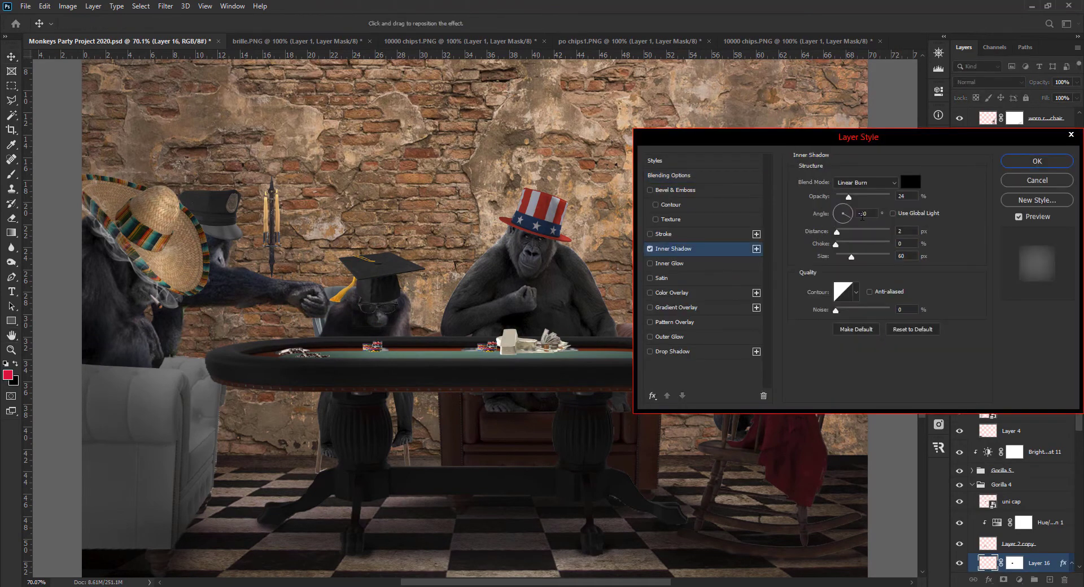
pyautogui.moveTo(848, 197); pyautogui.dragTo(840, 197)
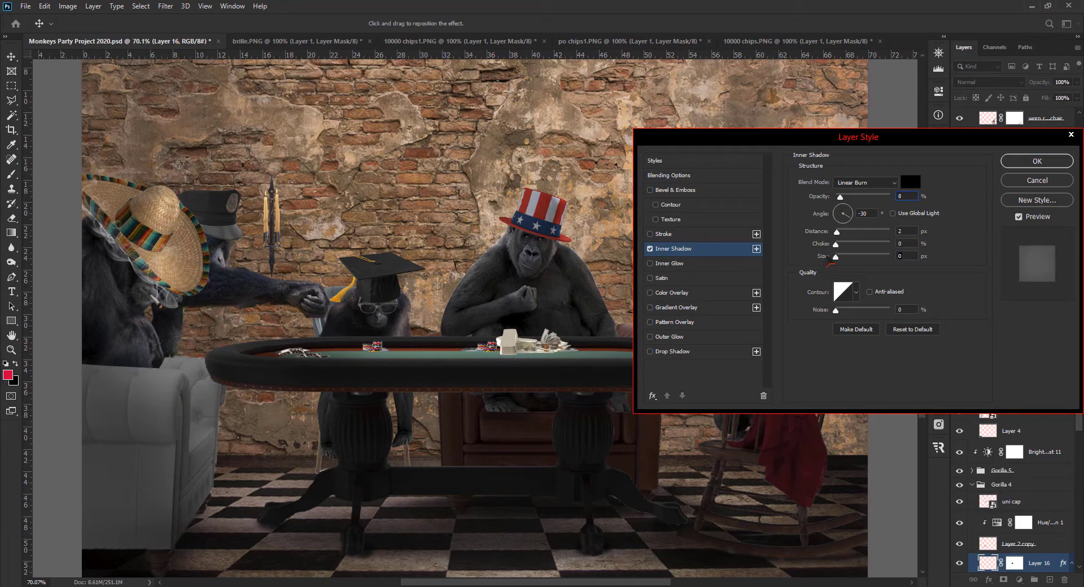
pyautogui.click(1040, 162)
# Add a new layer beneath the striped top hat and paint a soft black shadow on the gorilla's forehead at 20% brush opacity.
pyautogui.scroll(-3, 399, 336)
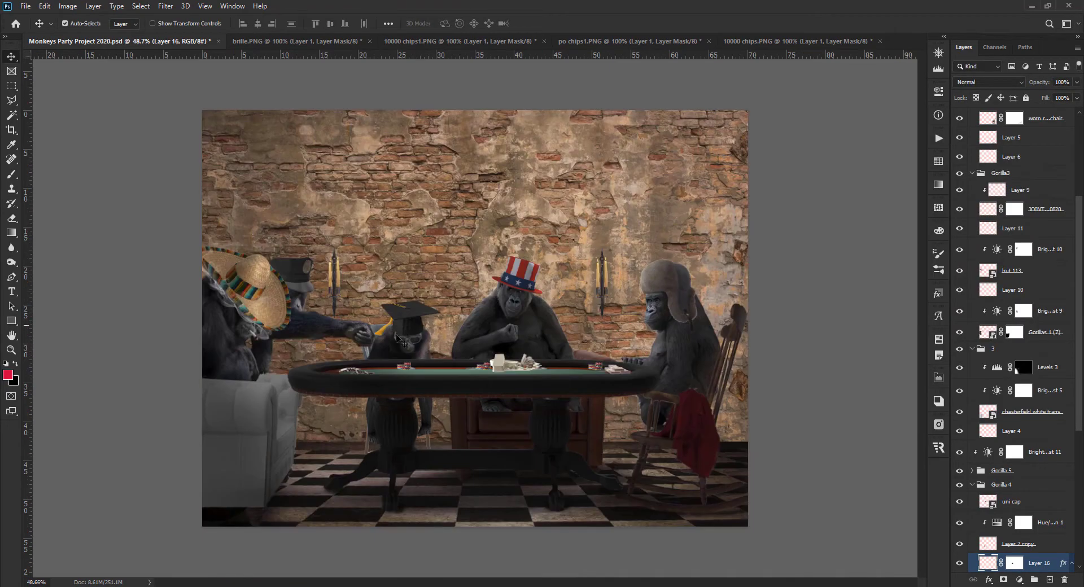
pyautogui.scroll(2, 539, 308)
pyautogui.scroll(-1, 537, 304)
pyautogui.click(531, 267)
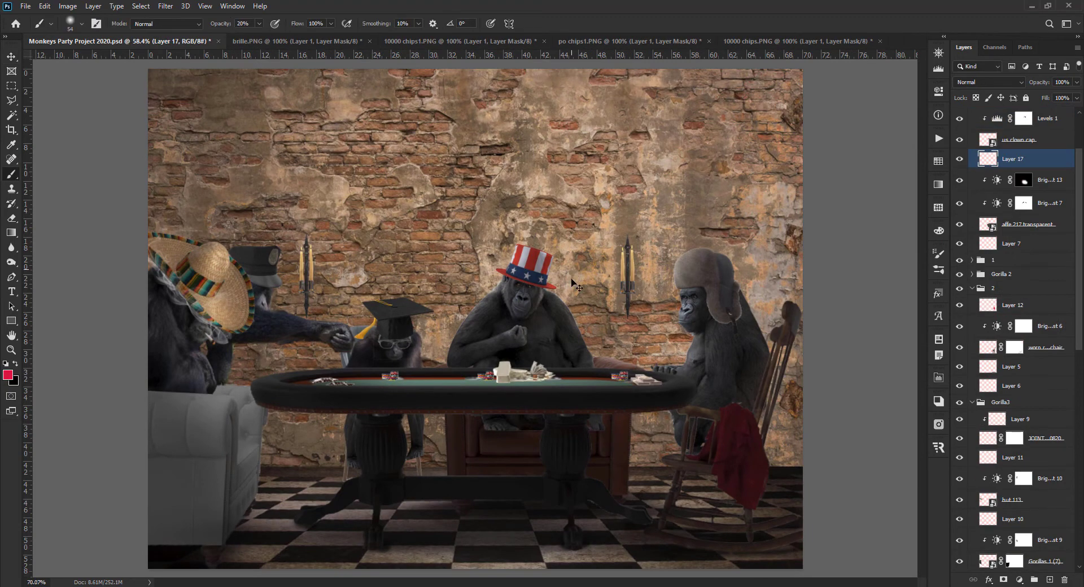
pyautogui.scroll(4, 573, 281)
pyautogui.rightClick(572, 280)
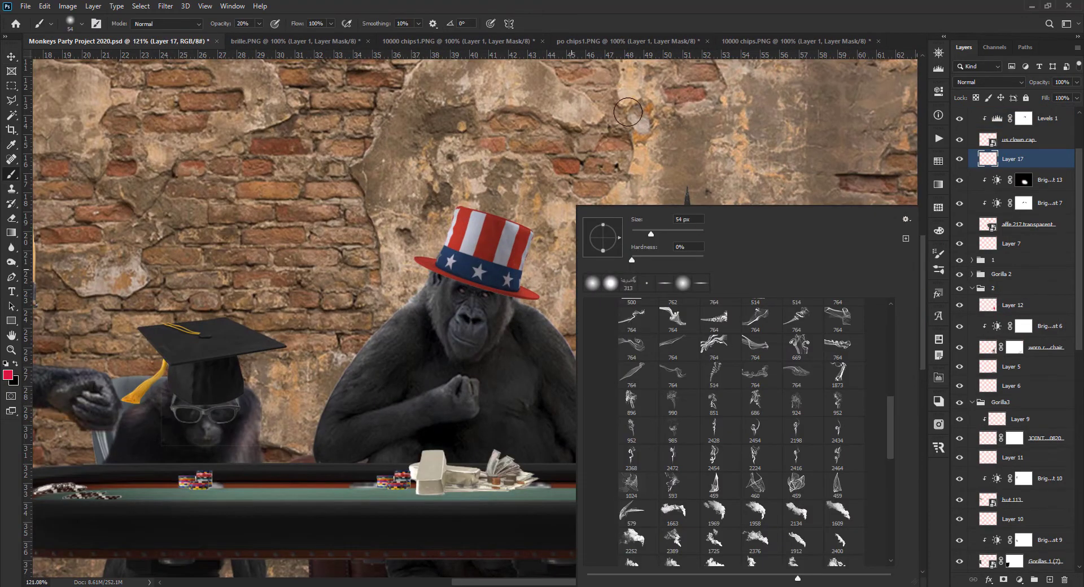
pyautogui.click(1055, 161)
pyautogui.press('d')
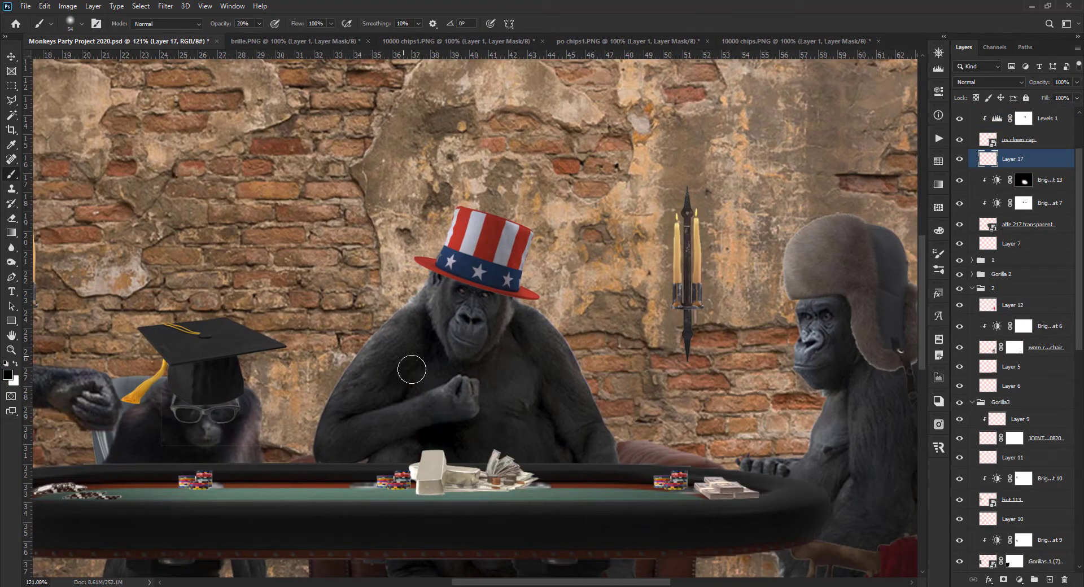
pyautogui.keyDown('alt'); pyautogui.rightClick(466, 291); pyautogui.keyUp('alt')
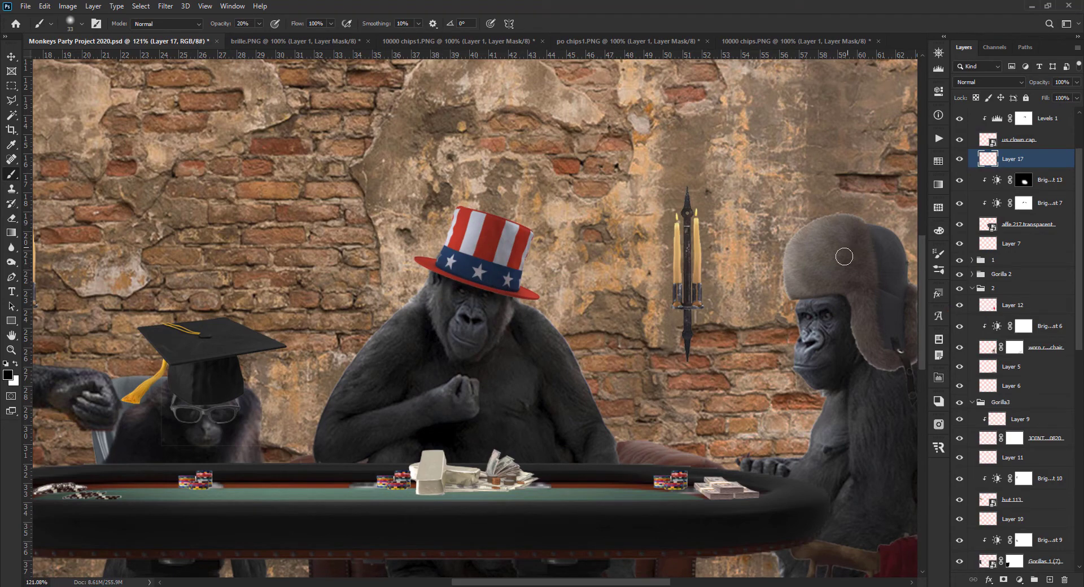
# Add a new layer beneath the fur hat and brush a soft black shadow onto that gorilla's face at 20% opacity.
pyautogui.press('v')
pyautogui.click(827, 265)
pyautogui.keyDown('ctrl'); pyautogui.click(1049, 580); pyautogui.keyUp('ctrl')
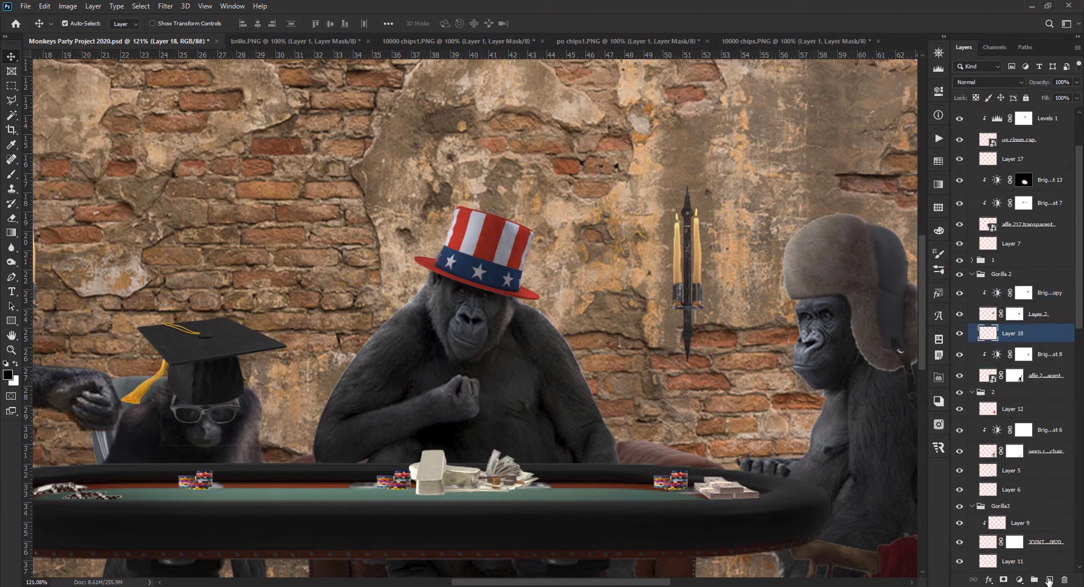
pyautogui.press('b')
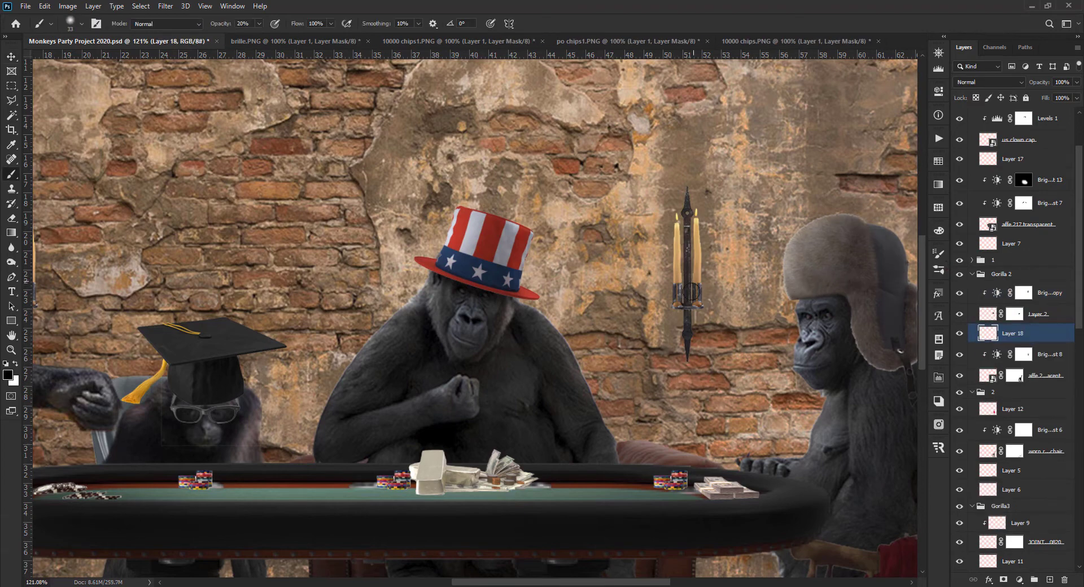
pyautogui.moveTo(811, 316); pyautogui.dragTo(804, 316)
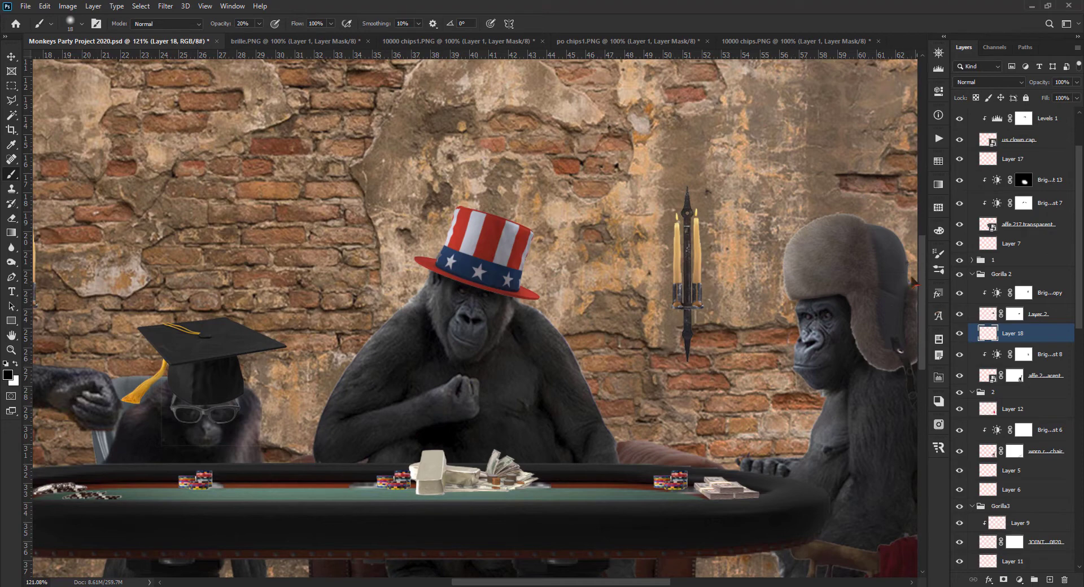
# Compare the graduation-cap gorilla with and without the glasses layer and target the glasses' mask with the Brush.
pyautogui.press('v')
pyautogui.click(218, 390)
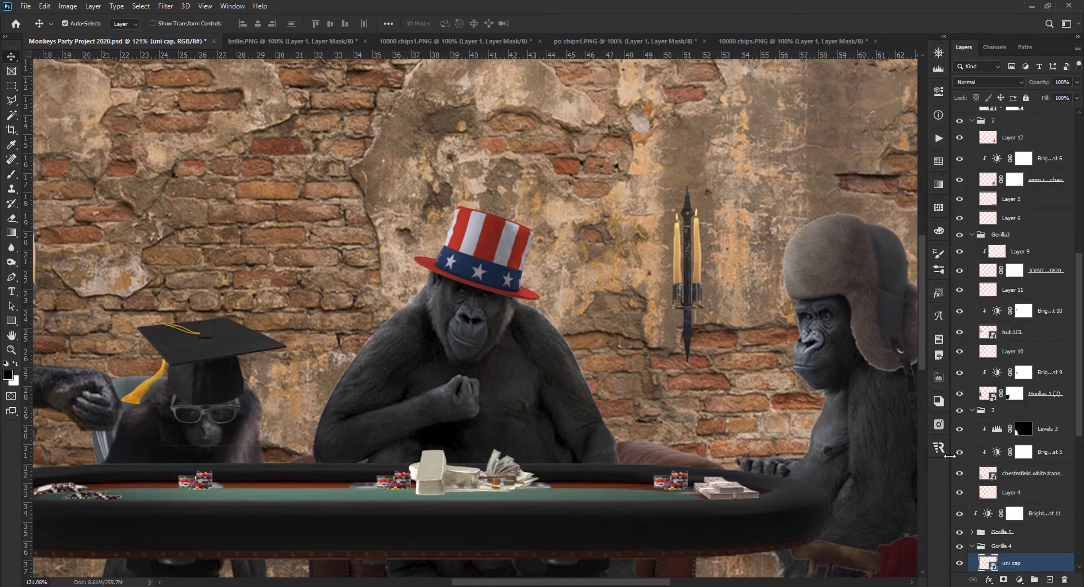
pyautogui.click(955, 393)
pyautogui.click(236, 410)
pyautogui.click(953, 542)
pyautogui.click(953, 541)
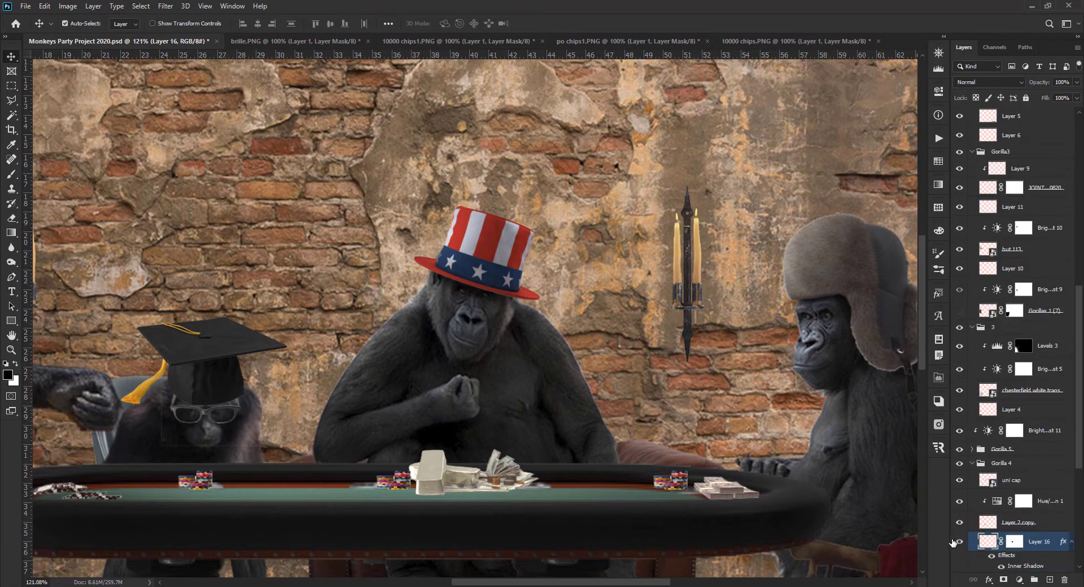
pyautogui.click(1014, 542)
pyautogui.press('b')
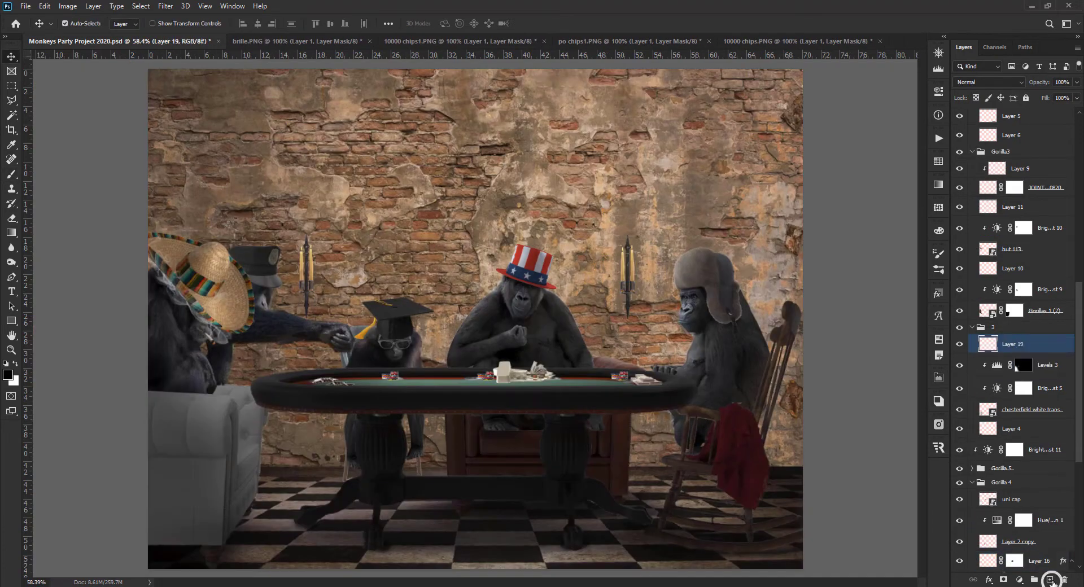
# Paint a soft black shadow on the armchair under the seated gorilla on a clipped layer at 30% brush opacity and erase the excess.
pyautogui.press('b')
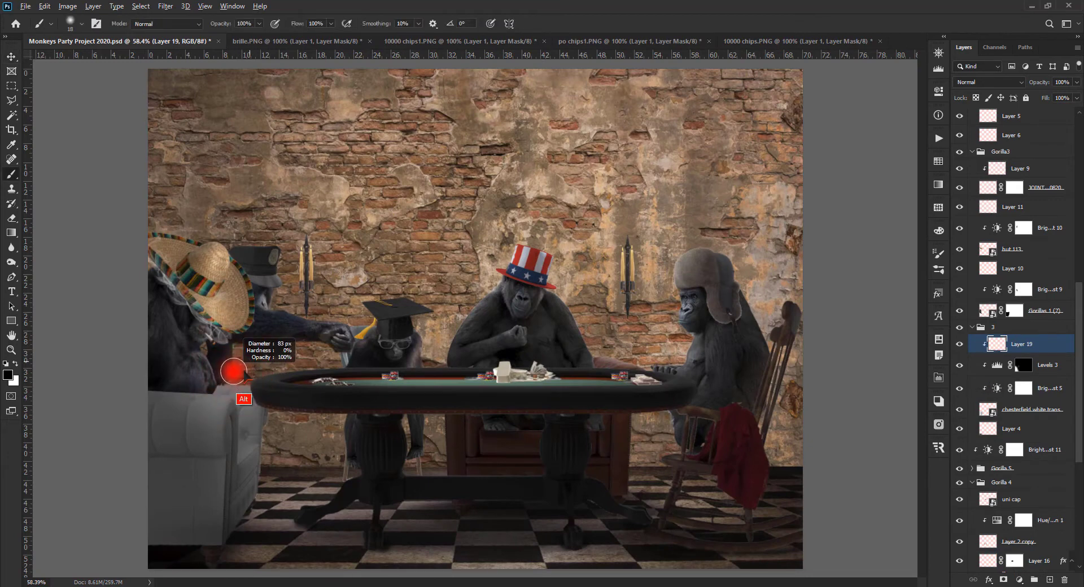
pyautogui.moveTo(149, 383)
pyautogui.mouseDown()
pyautogui.moveTo(209, 397)
pyautogui.moveTo(161, 383)
pyautogui.moveTo(201, 386)
pyautogui.moveTo(153, 387)
pyautogui.moveTo(243, 416)
pyautogui.mouseUp()
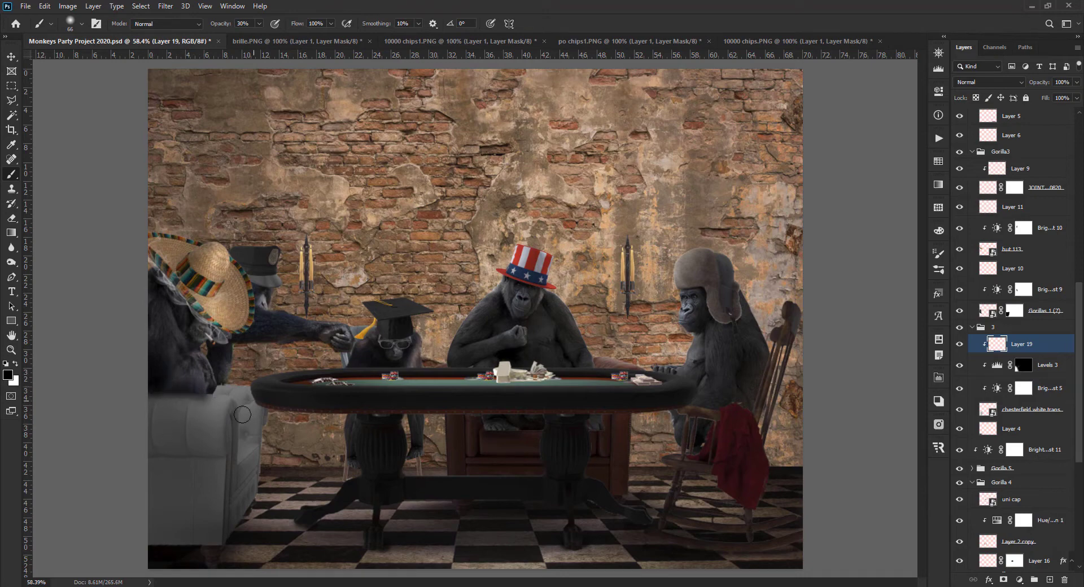
pyautogui.moveTo(1012, 85); pyautogui.dragTo(1048, 88)
pyautogui.press('e')
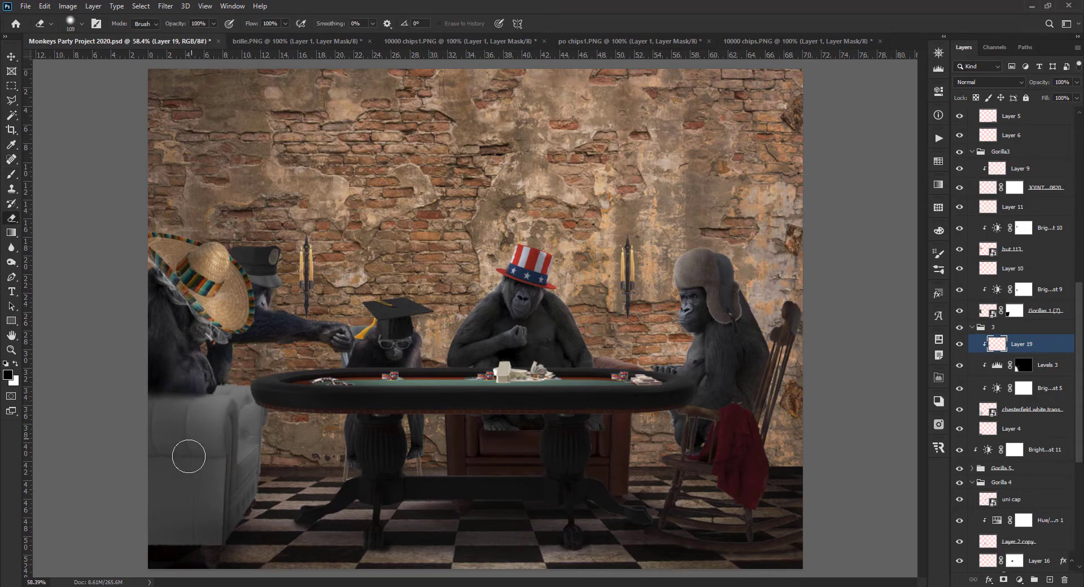
pyautogui.press('v')
# Set the brightness of the fur-hat gorilla's Brightness/Contrast adjustment to -110.
pyautogui.scroll(-2, 294, 382)
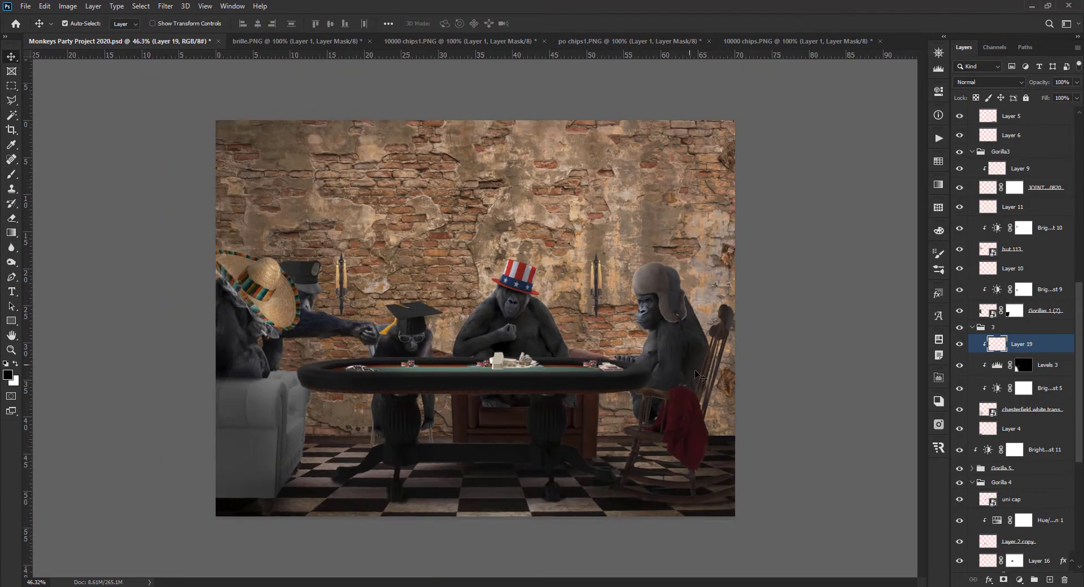
pyautogui.click(676, 354)
pyautogui.doubleClick(997, 118)
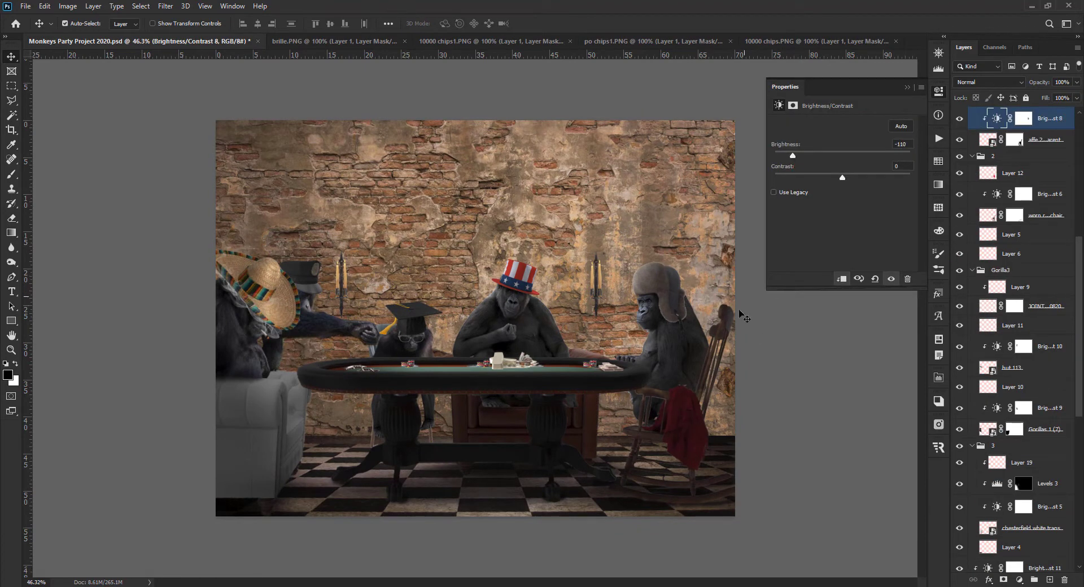
pyautogui.click(907, 87)
# Set the rocking chair's Brightness/Contrast adjustment to brightness -124 and contrast -5.
pyautogui.click(727, 320)
pyautogui.click(960, 194)
pyautogui.click(960, 194)
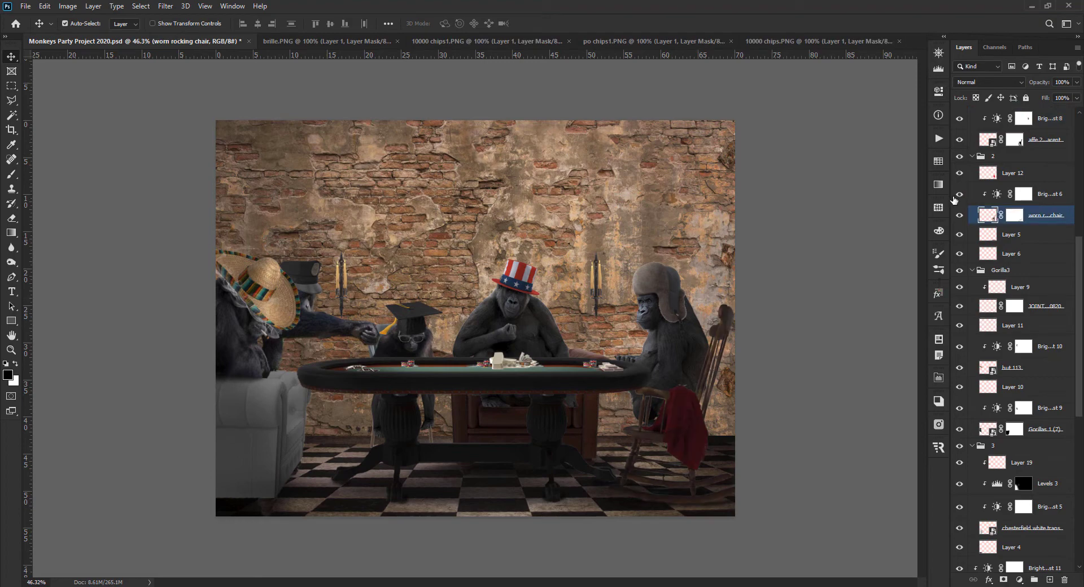
pyautogui.click(997, 194)
pyautogui.doubleClick(997, 194)
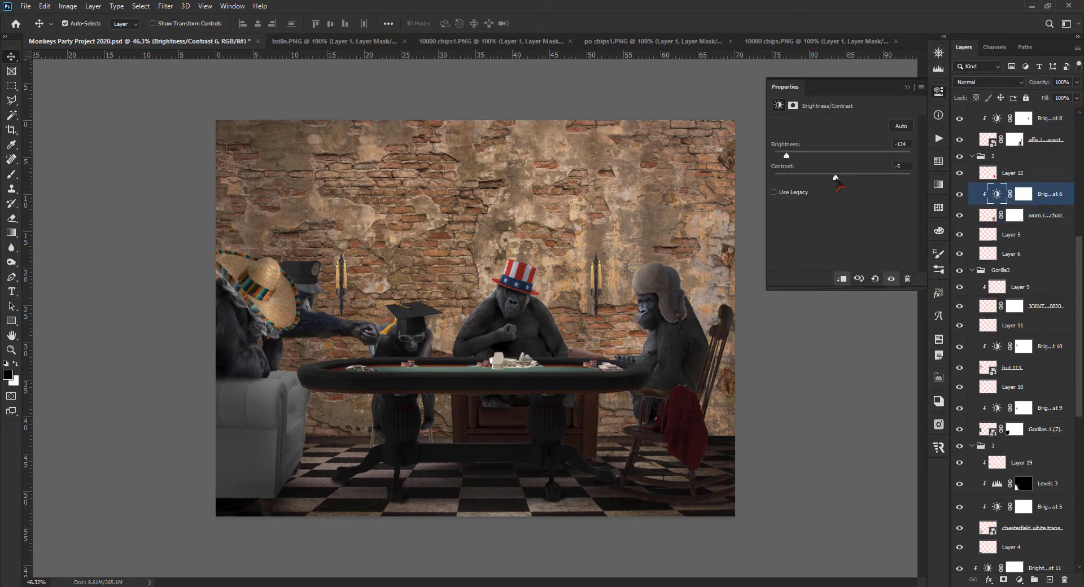
pyautogui.click(907, 88)
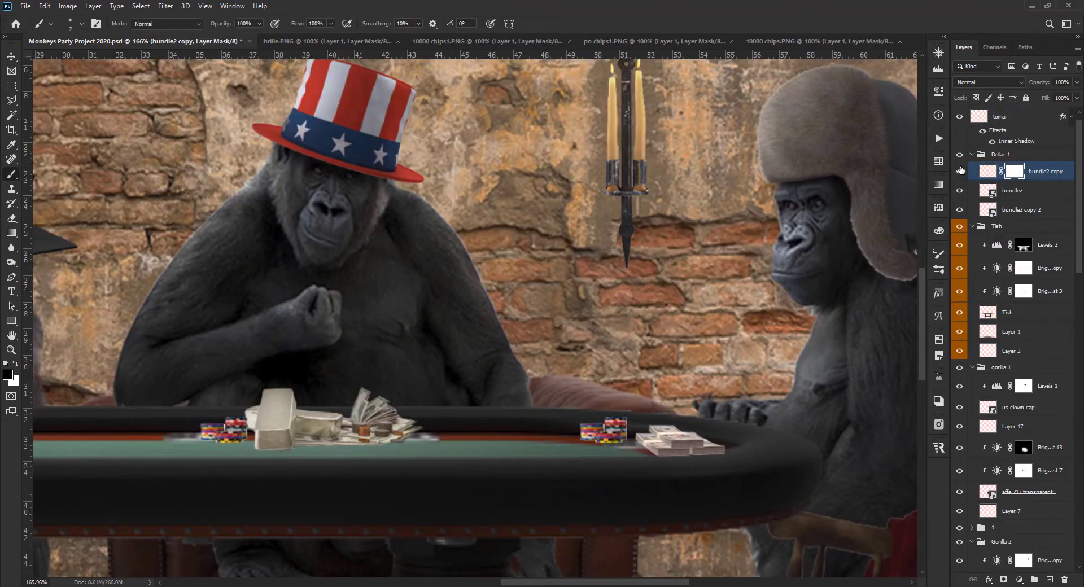
# Merge the three money bundle layers in the Dollar 1 group into one layer and add a layer mask to it.
pyautogui.click(959, 210)
pyautogui.click(959, 210)
pyautogui.keyDown('shift'); pyautogui.click(1028, 211); pyautogui.keyUp('shift')
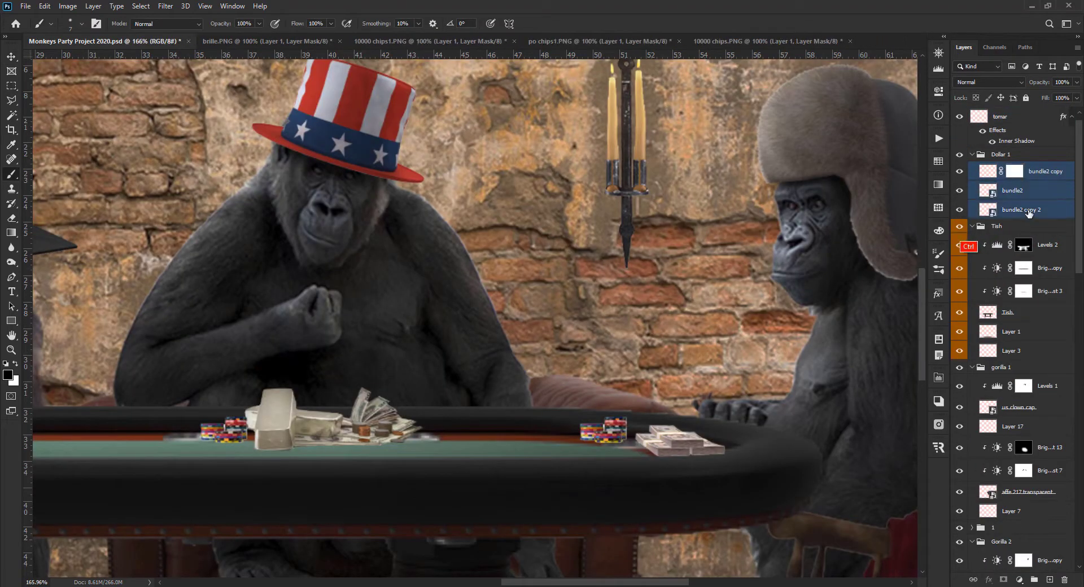
pyautogui.hotkey('ctrl', 'e')
pyautogui.click(1004, 580)
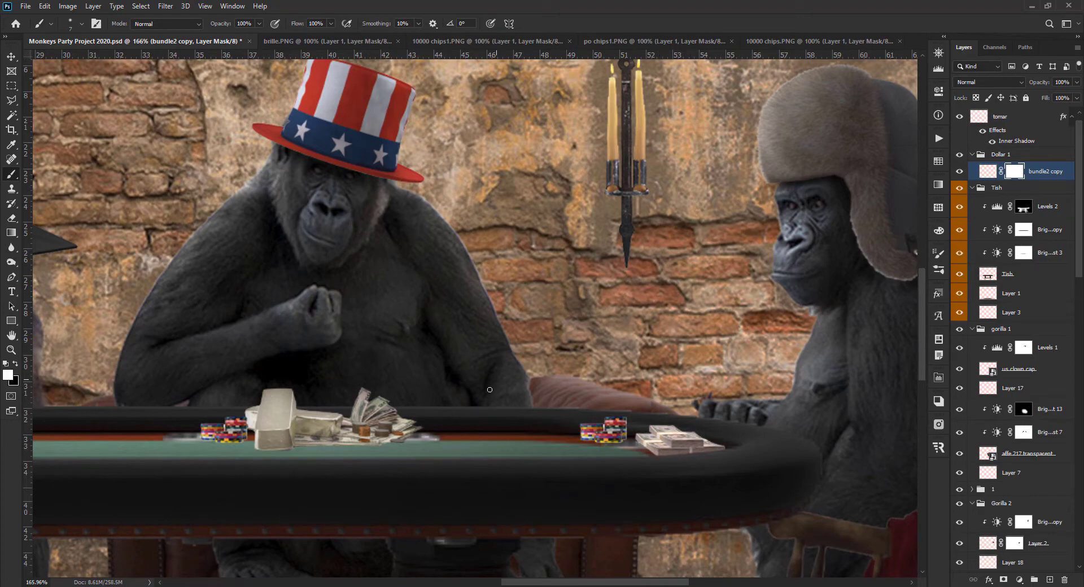
# Give the merged money bundles a Linear Burn inner shadow with 15% opacity and 144 px size, and select the tomar layer.
pyautogui.press('v')
pyautogui.doubleClick(988, 172)
pyautogui.moveTo(762, 140); pyautogui.dragTo(264, 115)
pyautogui.click(178, 224)
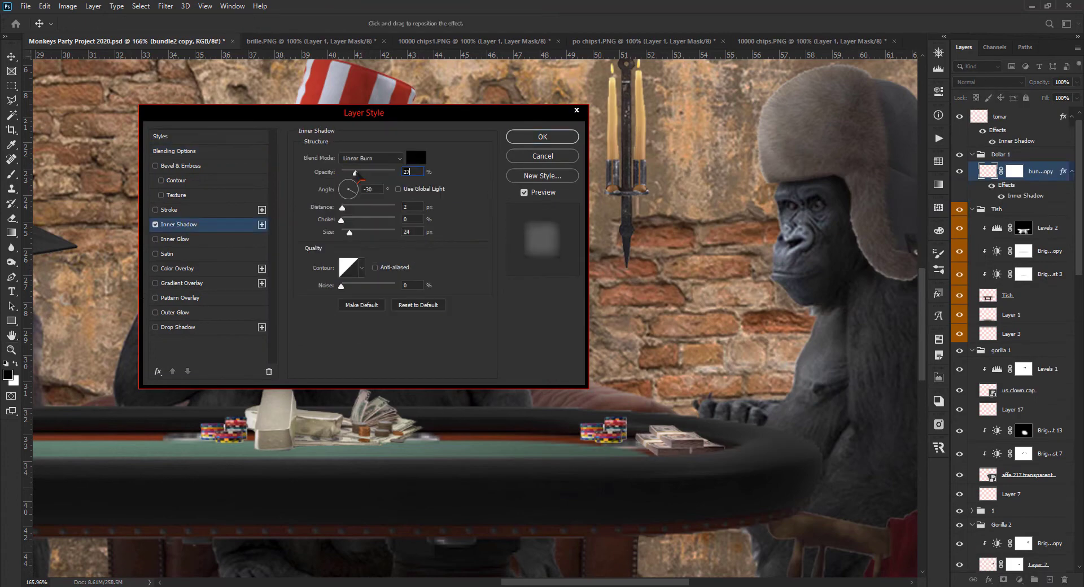
pyautogui.moveTo(347, 232); pyautogui.dragTo(382, 237)
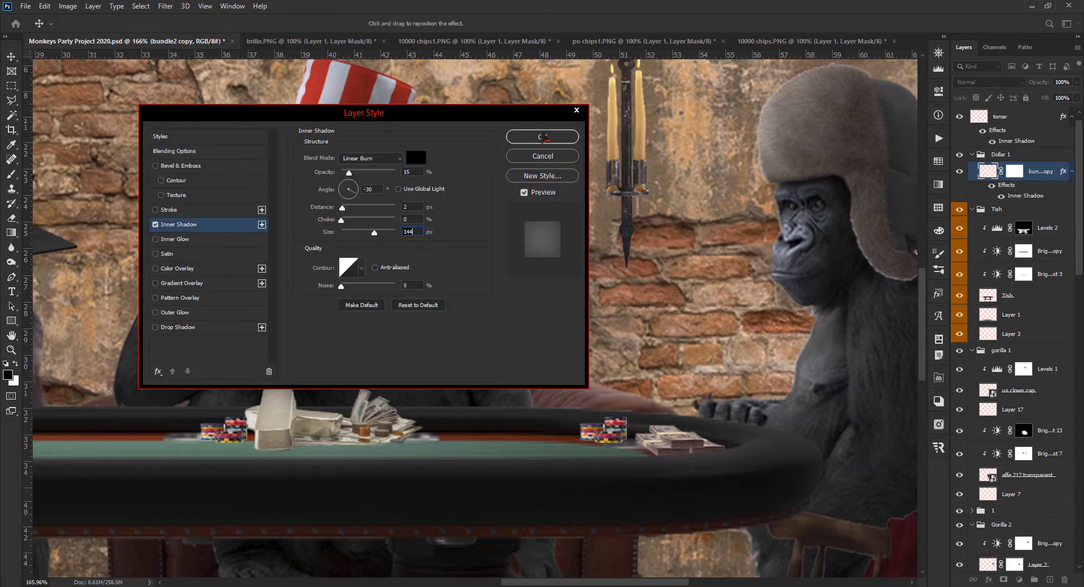
pyautogui.click(544, 137)
pyautogui.hotkey('ctrl', '0')
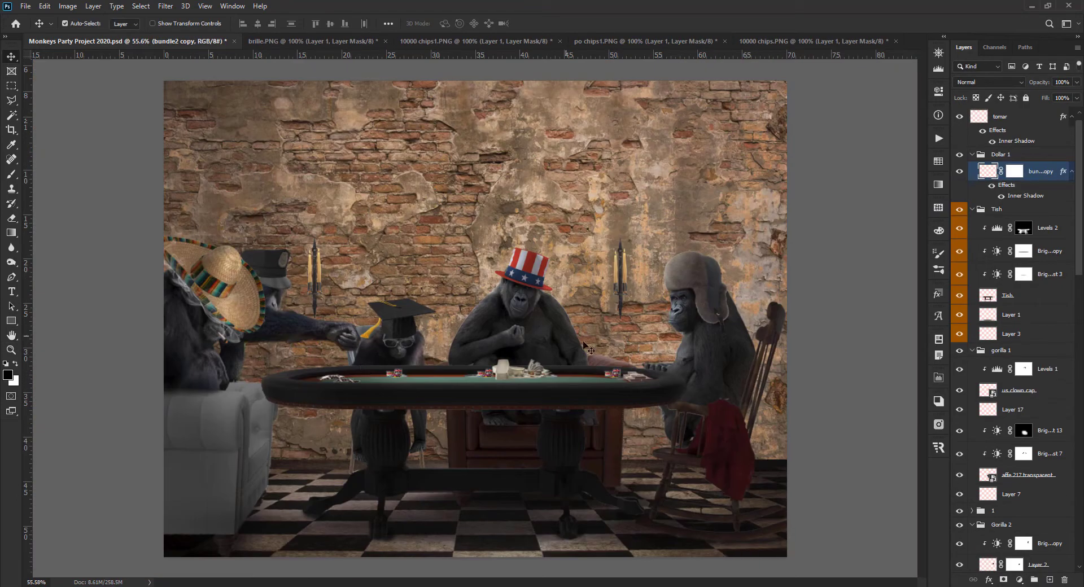
pyautogui.click(1030, 117)
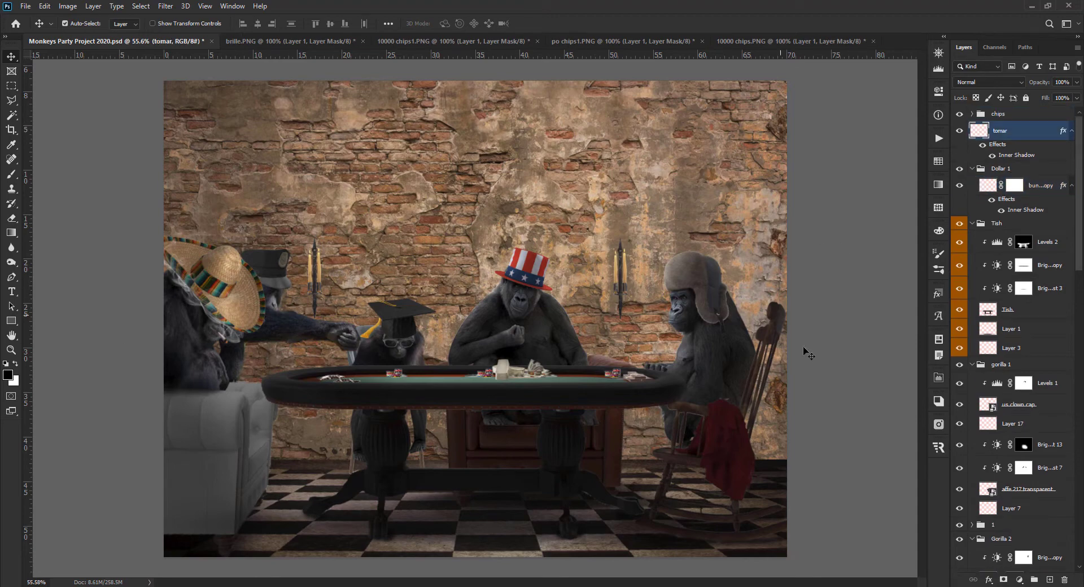
# Add a new empty layer at the top of the Wall group, above its Brightness/Contrast adjustment.
pyautogui.scroll(-10, 1016, 339)
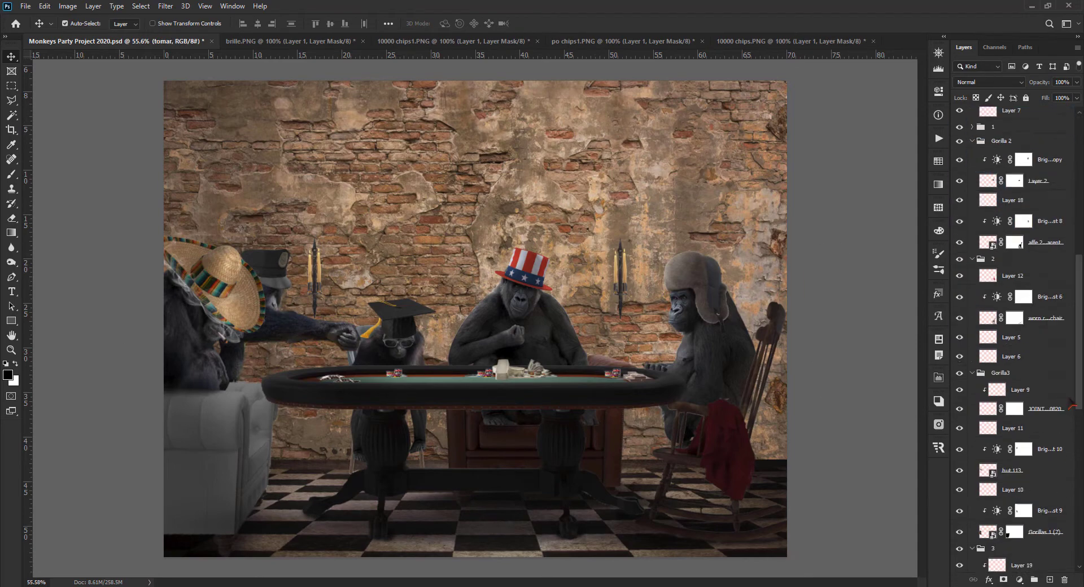
pyautogui.click(1051, 505)
pyautogui.hotkey('ctrl', 'shift', 'alt', 'n')
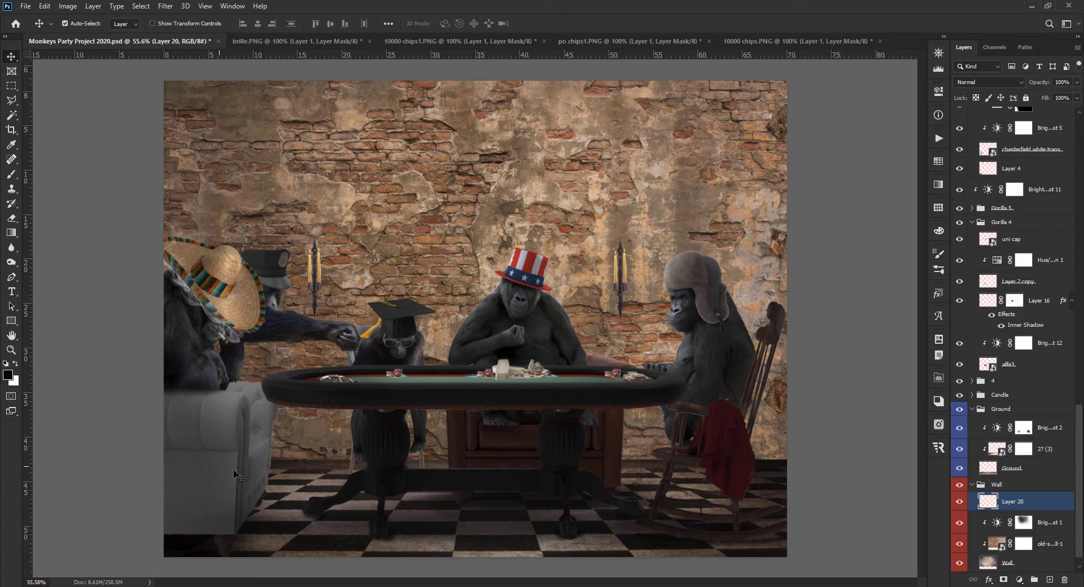
# Paint a single 90 px black dot low on the wall beside the armchair, using the General set's round brush at 100% hardness.
pyautogui.press('b')
pyautogui.rightClick(379, 374)
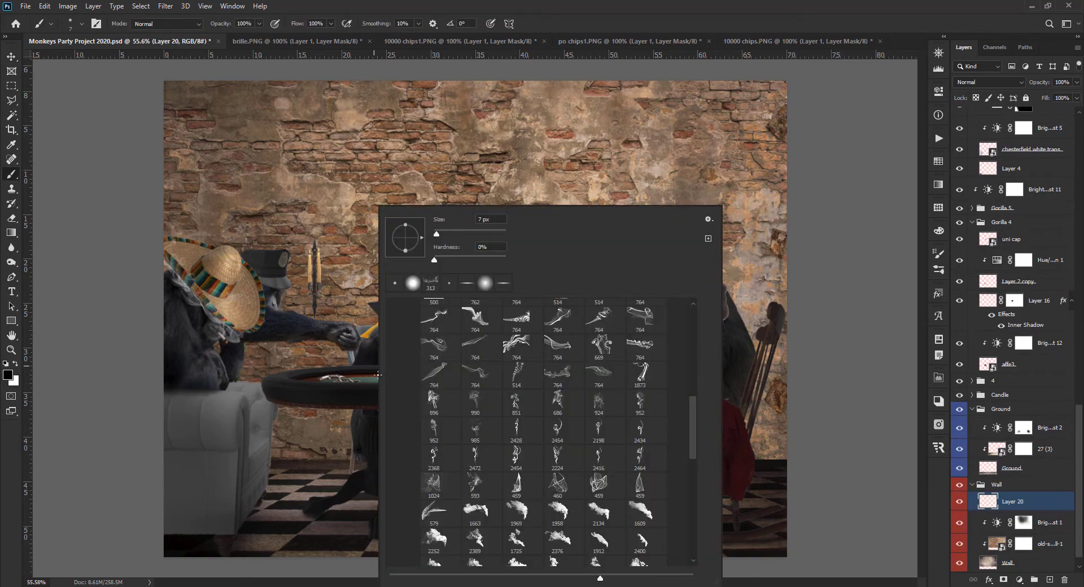
pyautogui.moveTo(695, 420); pyautogui.dragTo(697, 328)
pyautogui.click(416, 356)
pyautogui.click(478, 378)
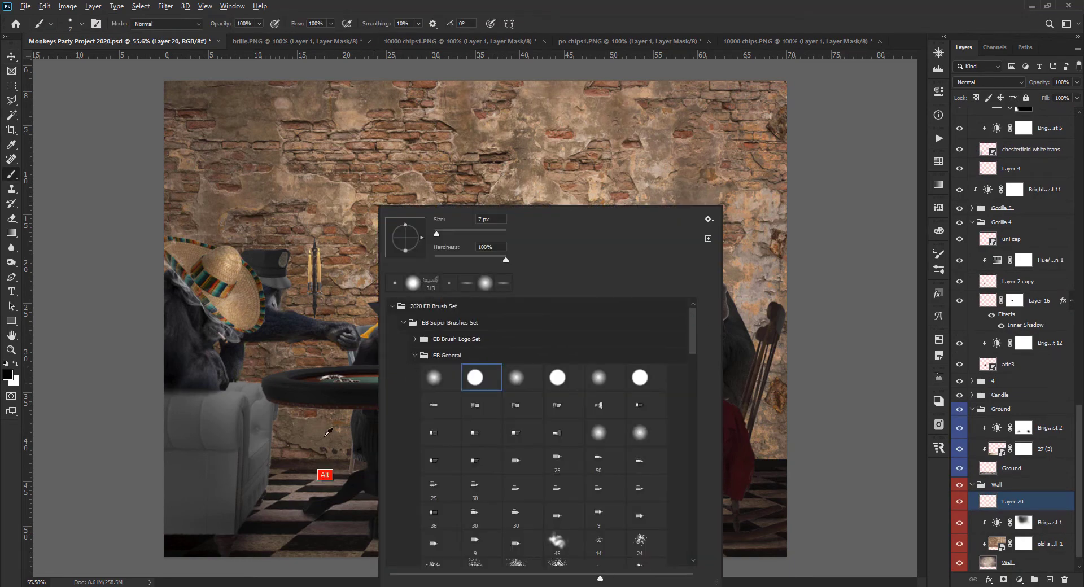
pyautogui.moveTo(231, 391)
pyautogui.keyDown('alt'); pyautogui.mouseDown()
pyautogui.moveTo(134, 387)
pyautogui.moveTo(148, 384)
pyautogui.mouseUp(); pyautogui.keyUp('alt')
pyautogui.keyDown('alt'); pyautogui.moveTo(320, 447); pyautogui.dragTo(274, 445); pyautogui.keyUp('alt')
pyautogui.click(304, 456)
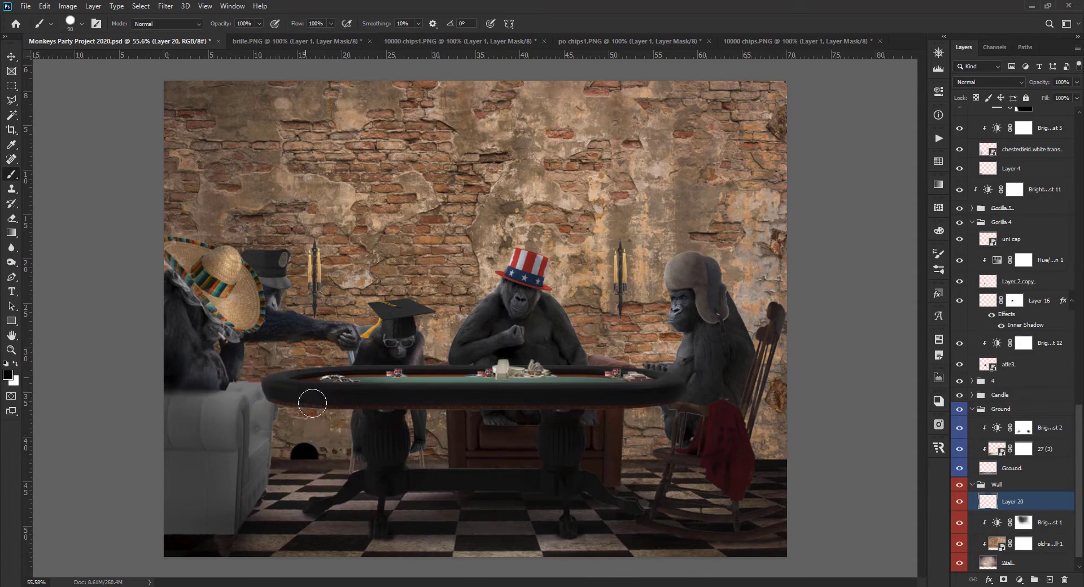
# Move the dot's layer above the Ground group and collapse the Ground and Wall groups.
pyautogui.press('v')
pyautogui.moveTo(1016, 501)
pyautogui.mouseDown()
pyautogui.moveTo(1051, 457)
pyautogui.moveTo(1028, 402)
pyautogui.mouseUp()
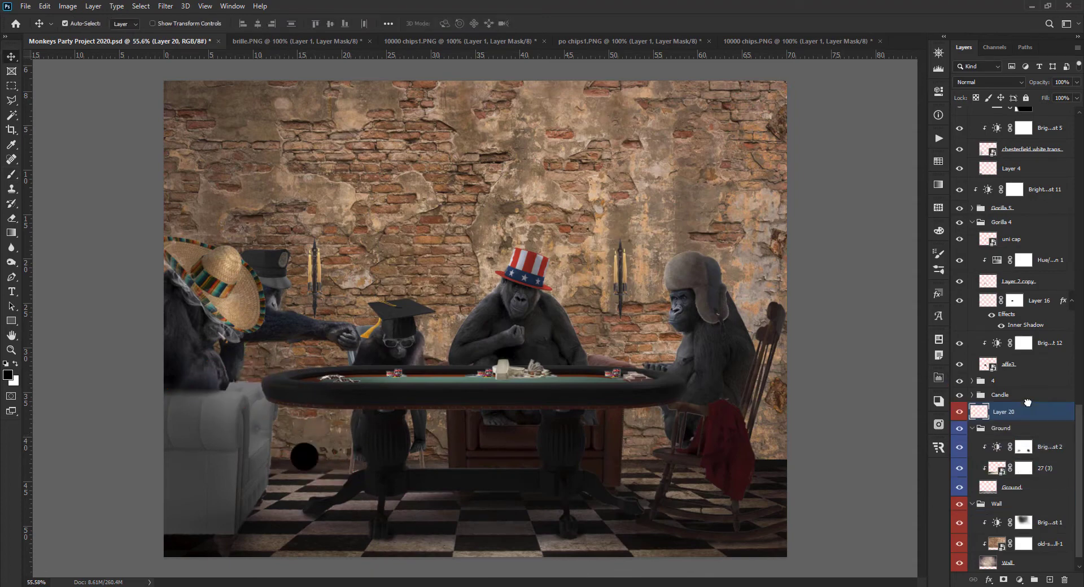
pyautogui.click(972, 428)
pyautogui.click(971, 487)
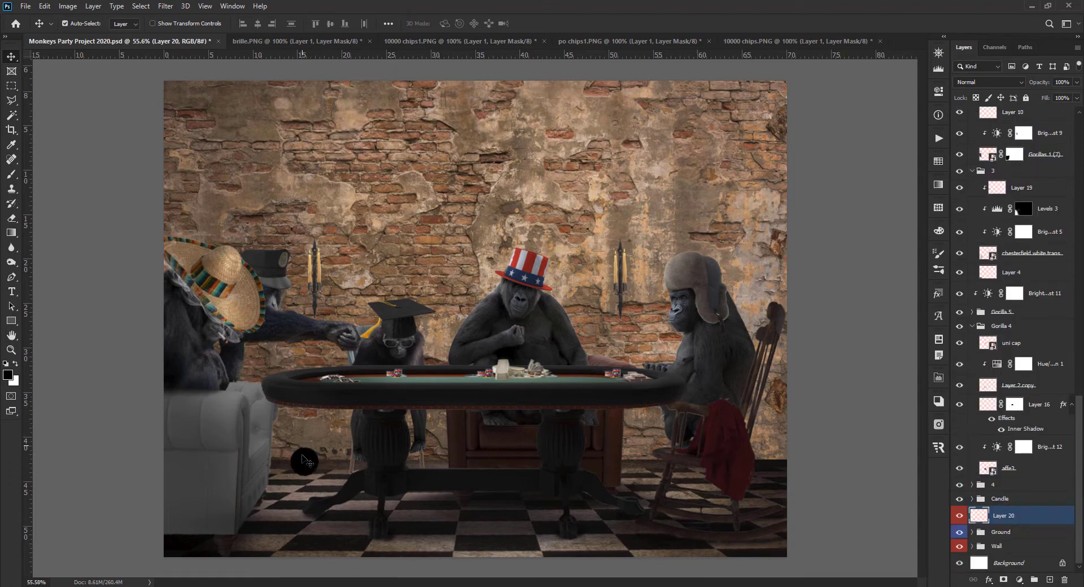
# Scale the black dot down to about 84% at the line where the wall meets the floor.
pyautogui.hotkey('ctrl', 't')
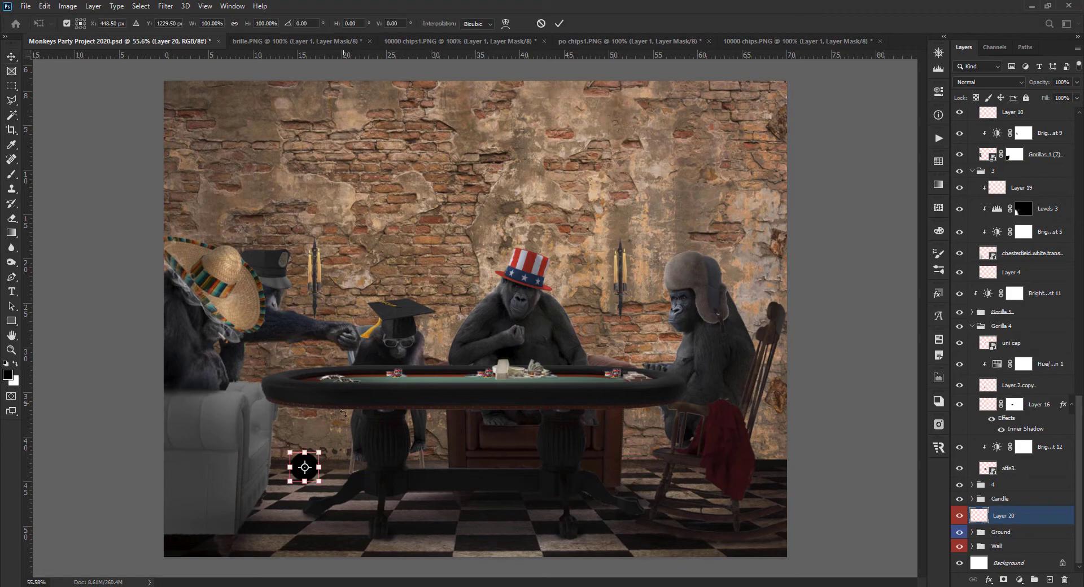
pyautogui.scroll(5, 304, 466)
pyautogui.moveTo(301, 480); pyautogui.dragTo(288, 488)
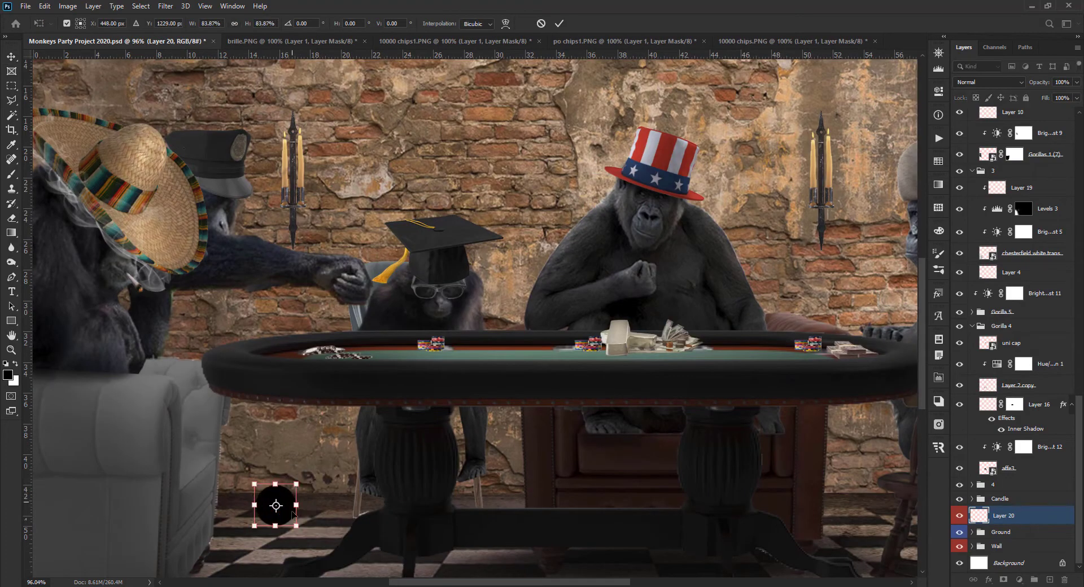
pyautogui.press('Return')
# Delete the part of the dot overlapping the floor with a rectangular selection to form a mouse hole, and deselect.
pyautogui.press('m')
pyautogui.moveTo(305, 544); pyautogui.dragTo(230, 509)
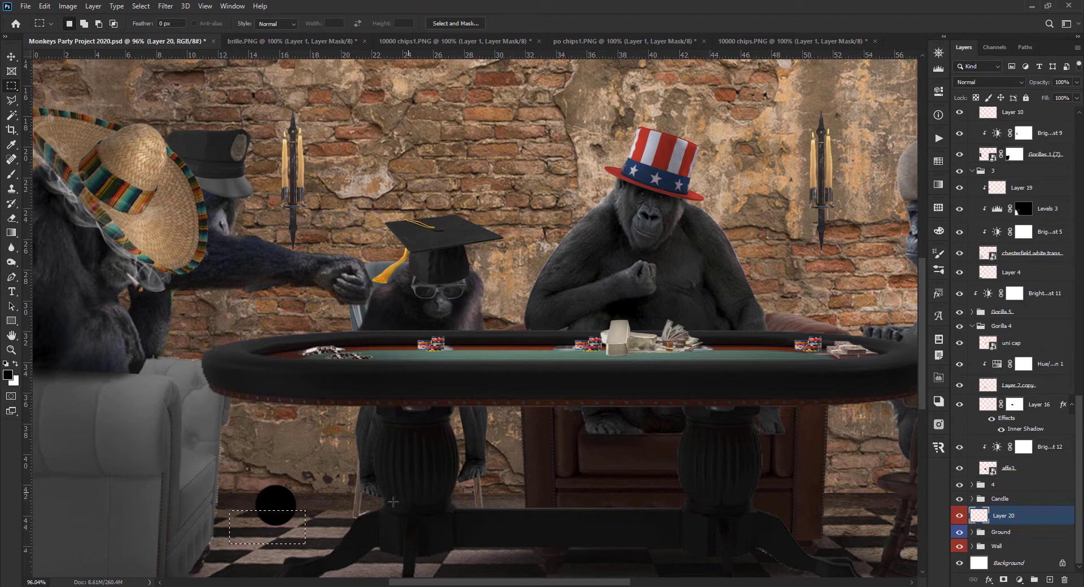
pyautogui.press('Delete')
pyautogui.hotkey('ctrl', 'd')
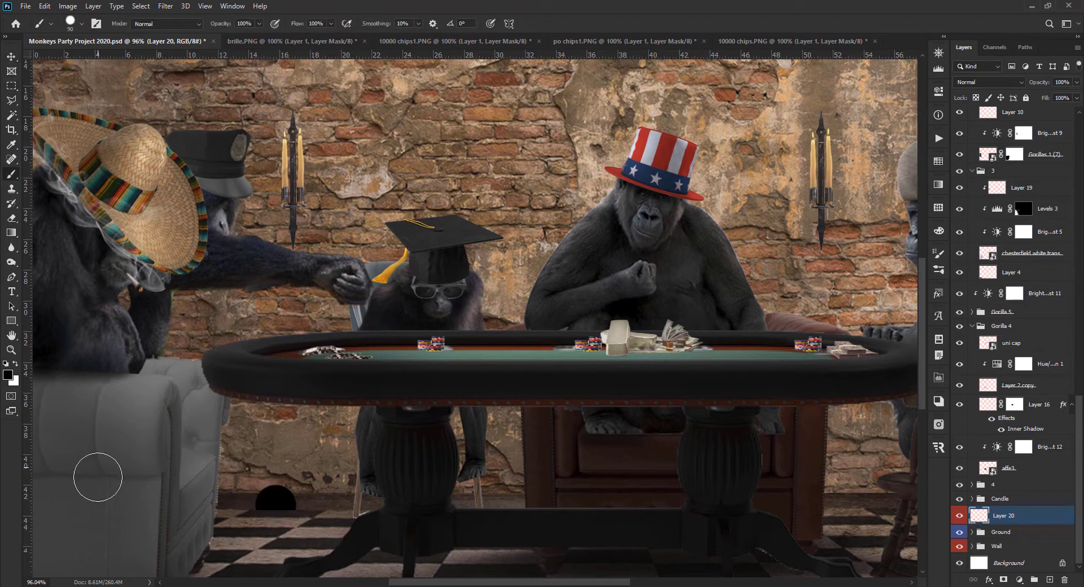
# Shade the mouse hole's lower edge with a 10% opacity brush and touch it up with the eraser at 10%.
pyautogui.moveTo(324, 510)
pyautogui.mouseDown()
pyautogui.moveTo(274, 510)
pyautogui.moveTo(285, 509)
pyautogui.mouseUp()
pyautogui.press('1')
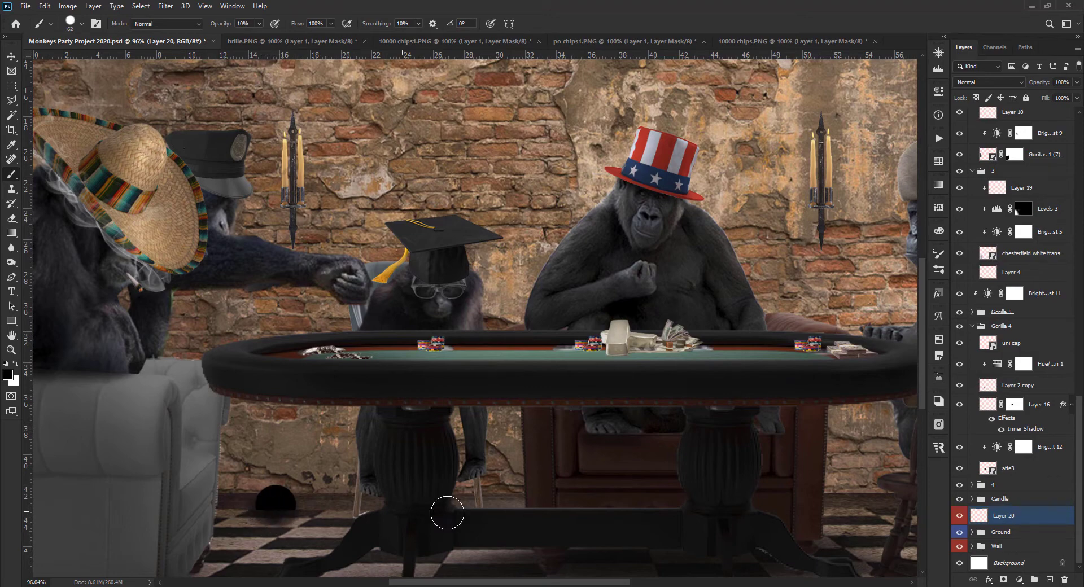
pyautogui.press('v')
pyautogui.scroll(-3, 336, 477)
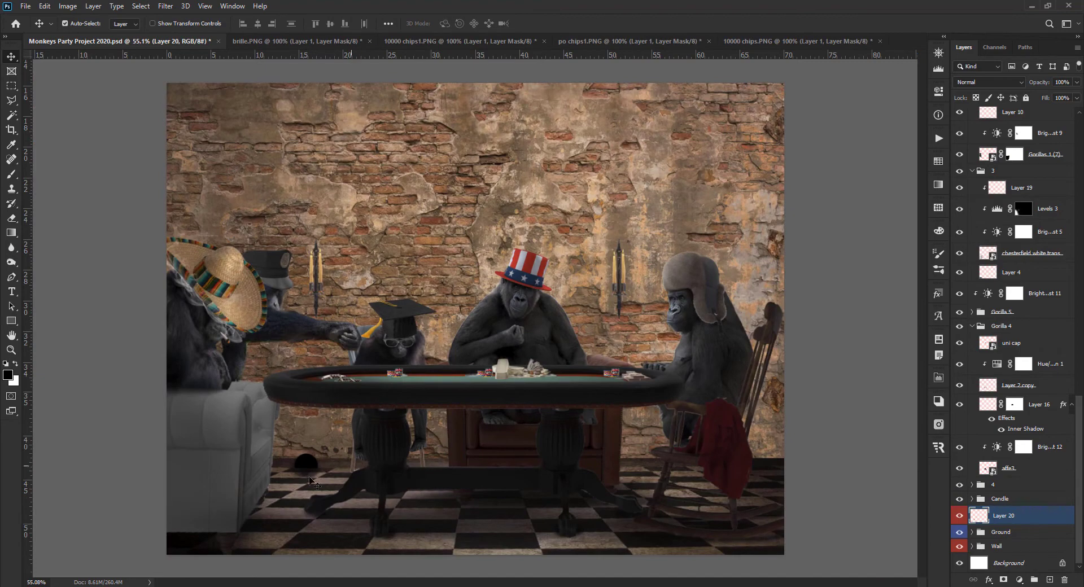
pyautogui.scroll(2, 309, 480)
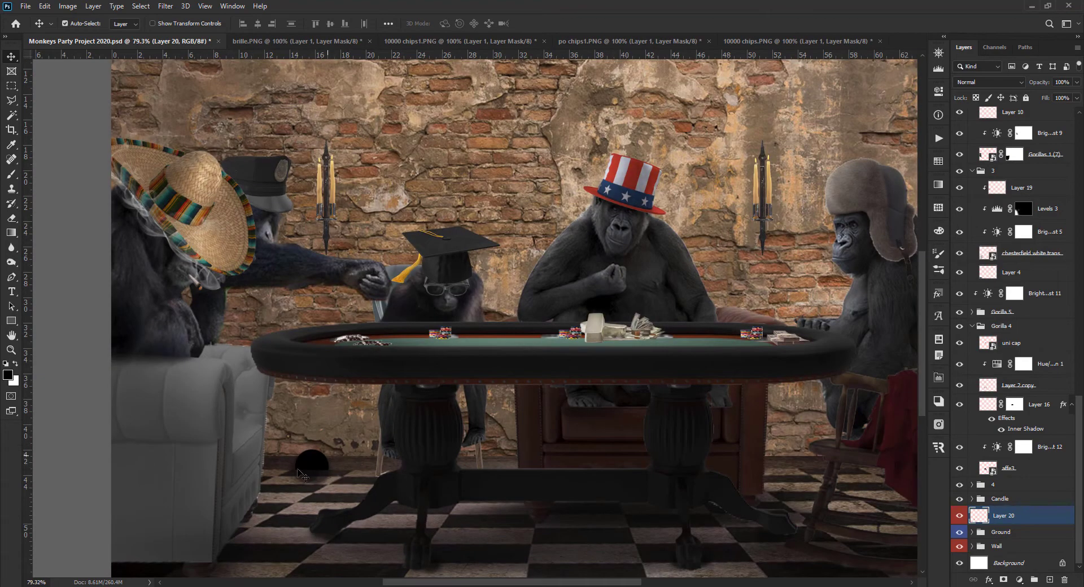
pyautogui.press('b')
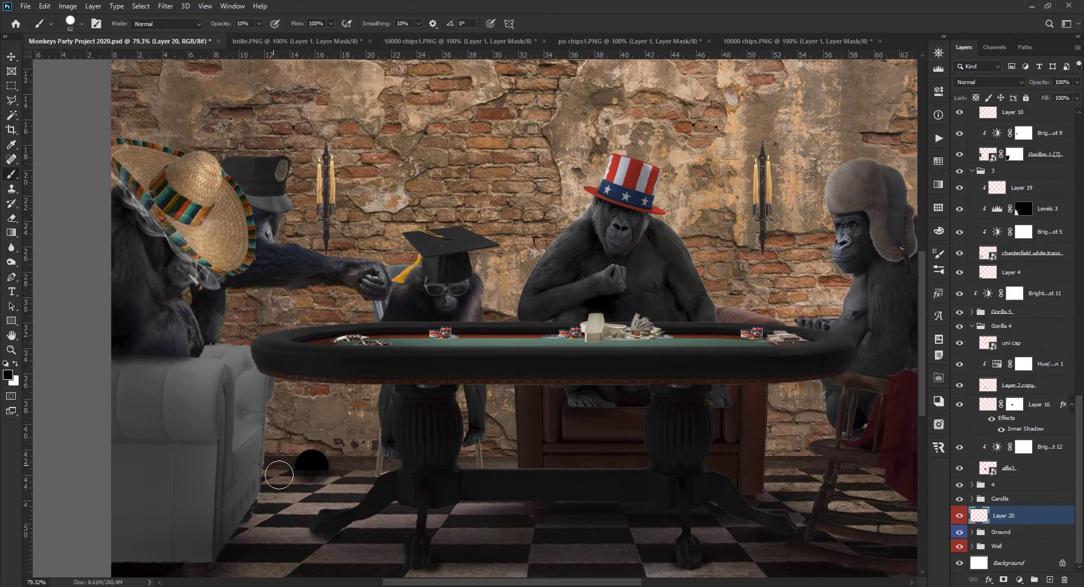
pyautogui.press('e')
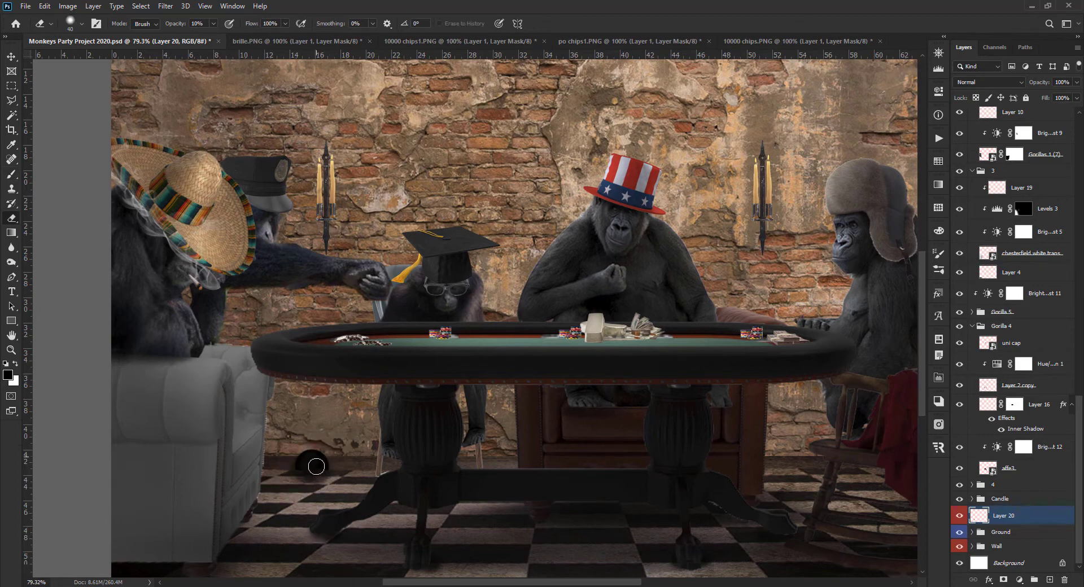
pyautogui.scroll(-3, 296, 546)
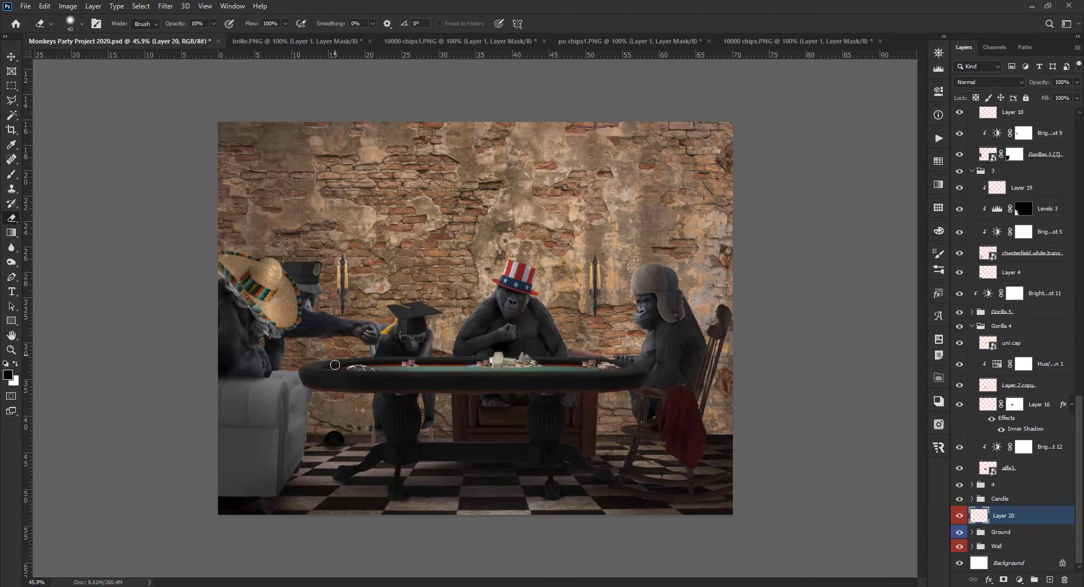
pyautogui.press('v')
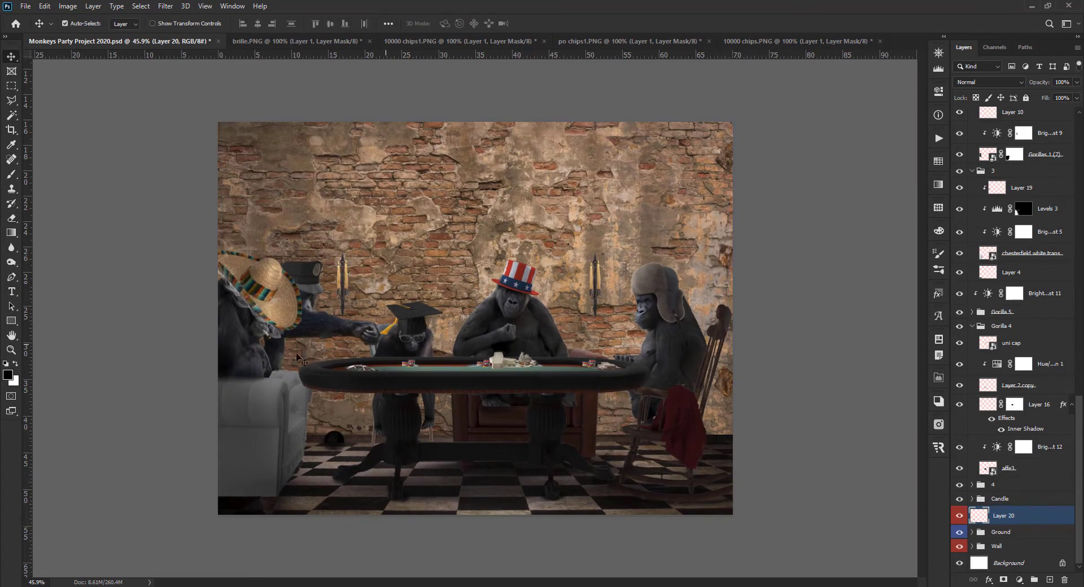
# Paint white at 10% brush opacity on the armchair's Levels 3 mask to adjust the armchair's shading.
pyautogui.click(1033, 113)
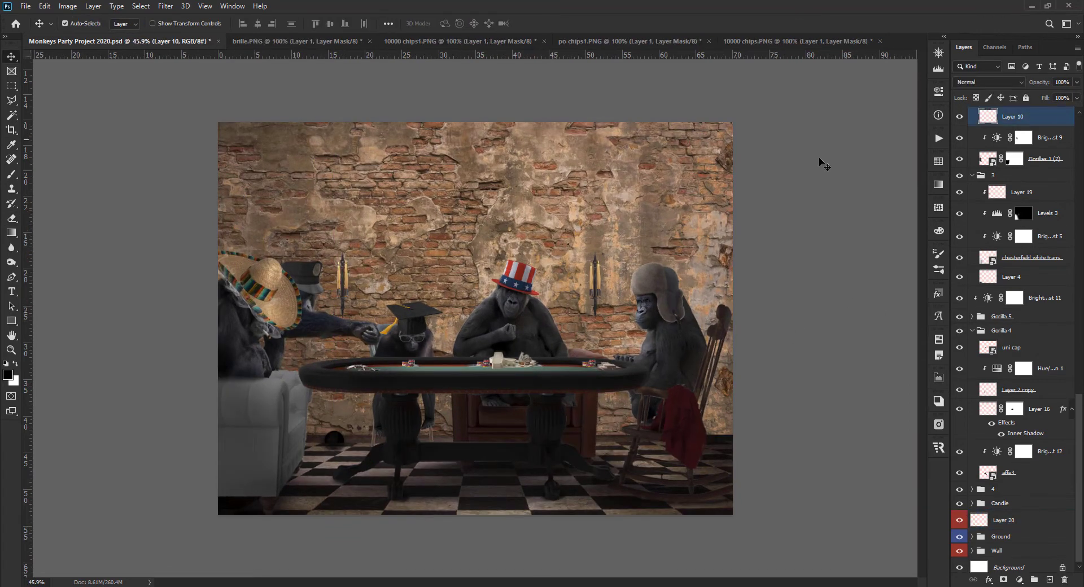
pyautogui.click(1023, 213)
pyautogui.click(960, 213)
pyautogui.click(960, 214)
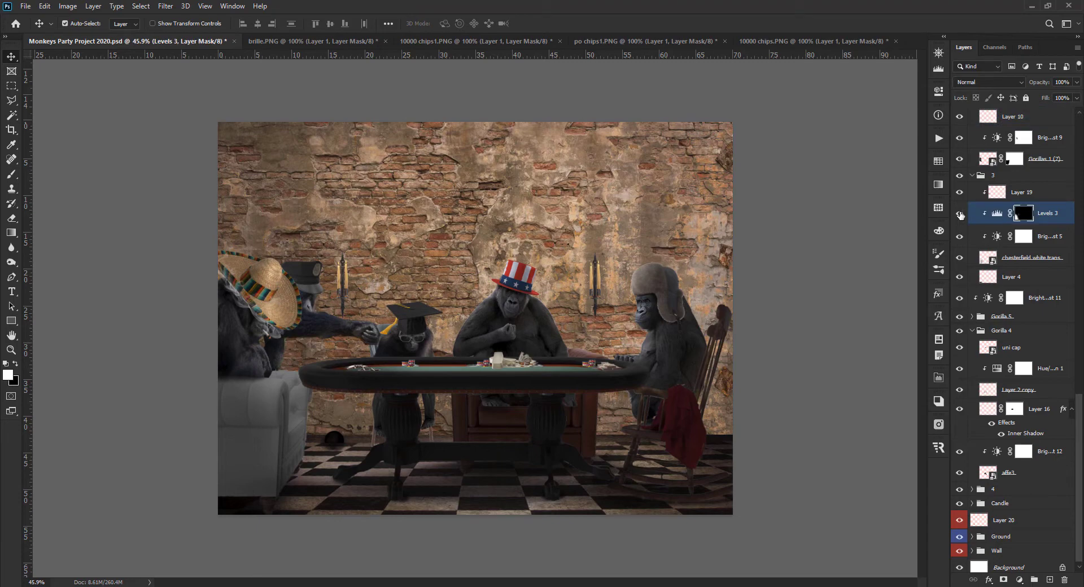
pyautogui.press('b')
pyautogui.scroll(3, 309, 373)
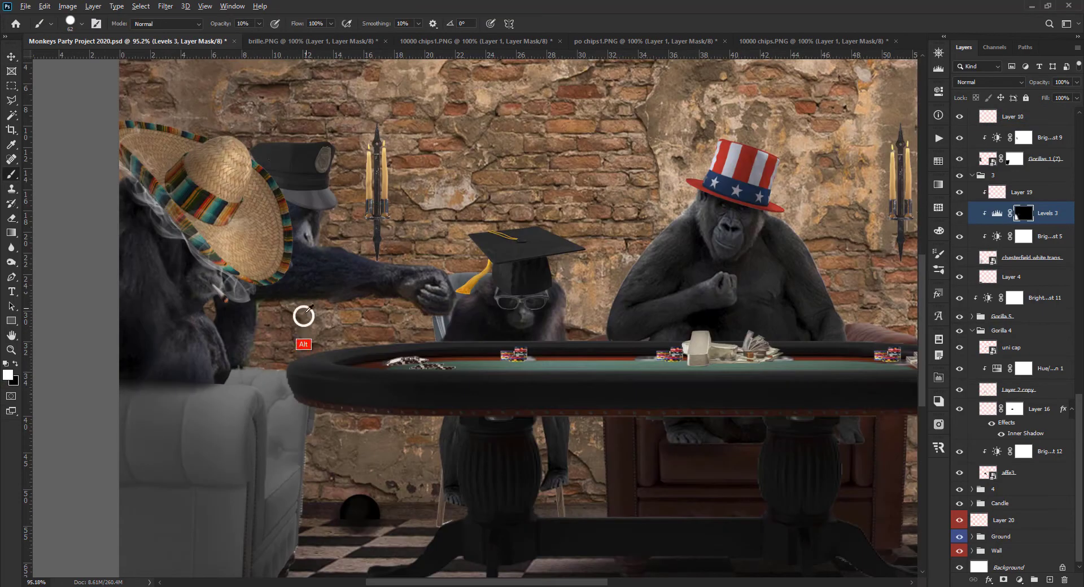
pyautogui.moveTo(261, 349); pyautogui.dragTo(225, 348)
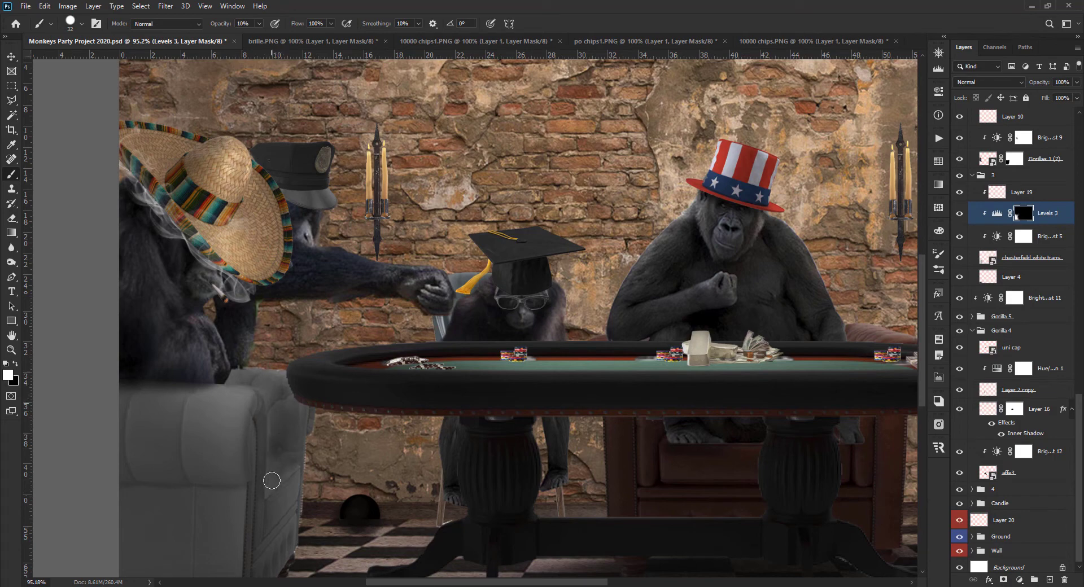
pyautogui.scroll(-5, 304, 350)
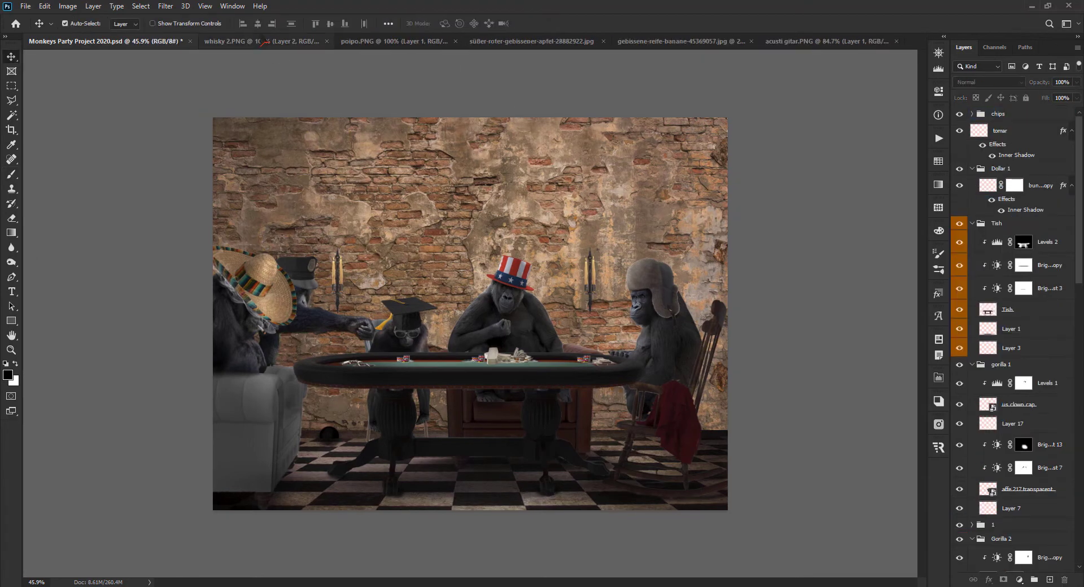
# Bring the whisky bottle into the poker scene, scale it down and stand it on the table between the money and the chips.
pyautogui.click(262, 42)
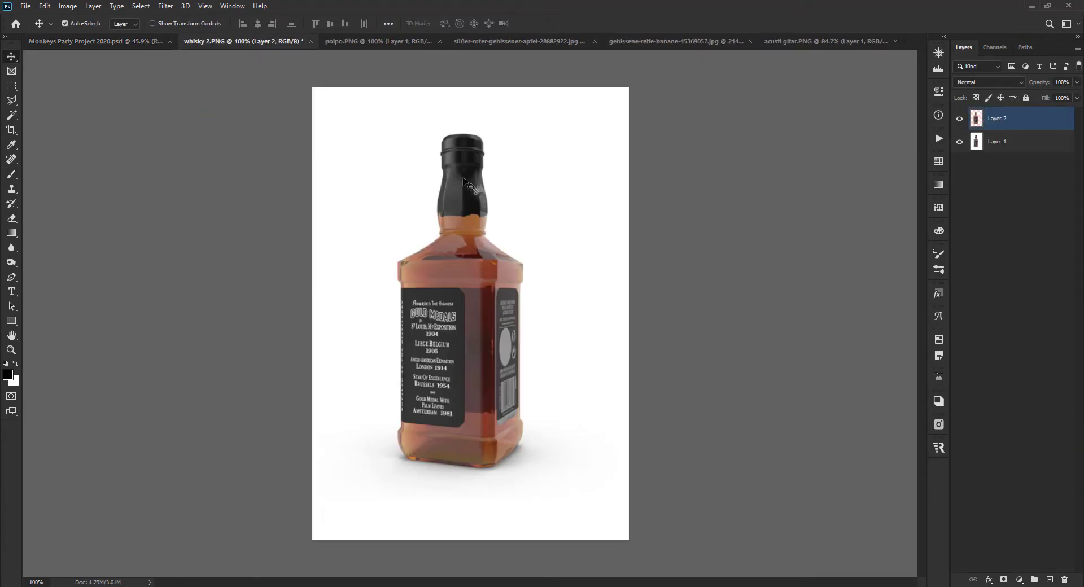
pyautogui.moveTo(464, 180); pyautogui.dragTo(577, 316)
pyautogui.hotkey('ctrl', 't')
pyautogui.moveTo(547, 239); pyautogui.dragTo(570, 297)
pyautogui.scroll(7, 619, 330)
pyautogui.moveTo(625, 328); pyautogui.dragTo(607, 379)
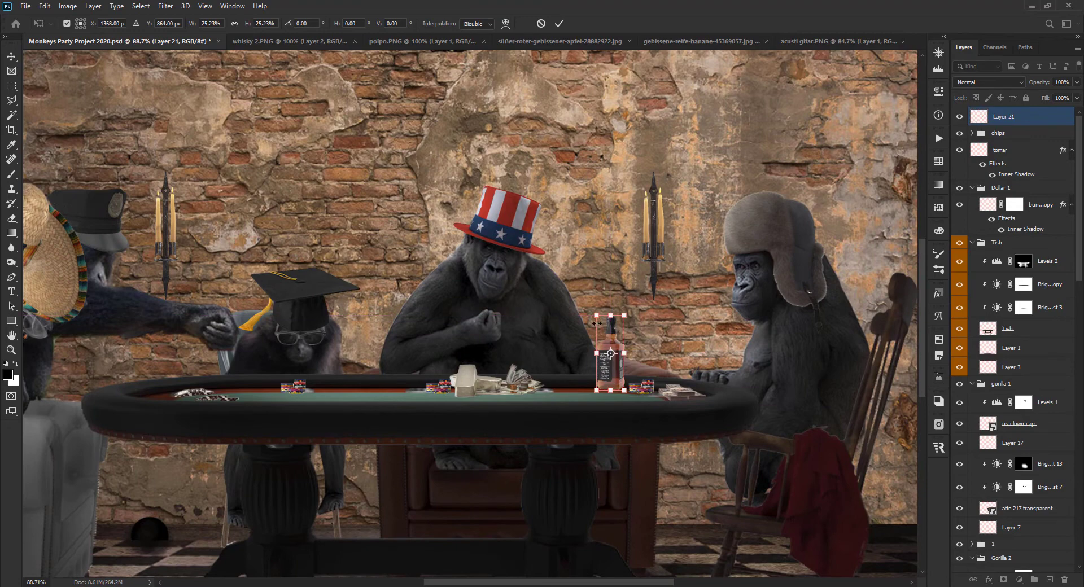
pyautogui.moveTo(597, 316); pyautogui.dragTo(602, 323)
pyautogui.press('Return')
pyautogui.scroll(-5, 602, 322)
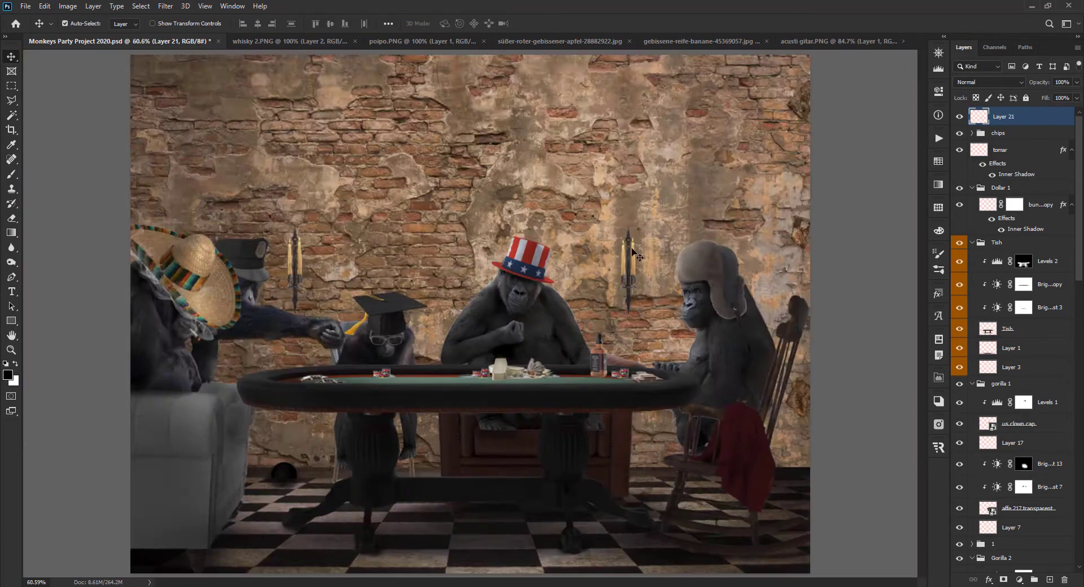
# Bring the bitten apple into the poker scene and scale it down on the floor by the table's left foot.
pyautogui.click(354, 42)
pyautogui.click(422, 43)
pyautogui.moveTo(460, 288); pyautogui.dragTo(310, 492)
pyautogui.hotkey('ctrl', 't')
pyautogui.press('Return')
pyautogui.scroll(8, 310, 492)
pyautogui.hotkey('ctrl', 't')
pyautogui.press('Return')
pyautogui.scroll(-8, 322, 486)
# Bring the banana peel into the poker scene and scale it down on the checkered floor below the table.
pyautogui.click(549, 41)
pyautogui.click(465, 41)
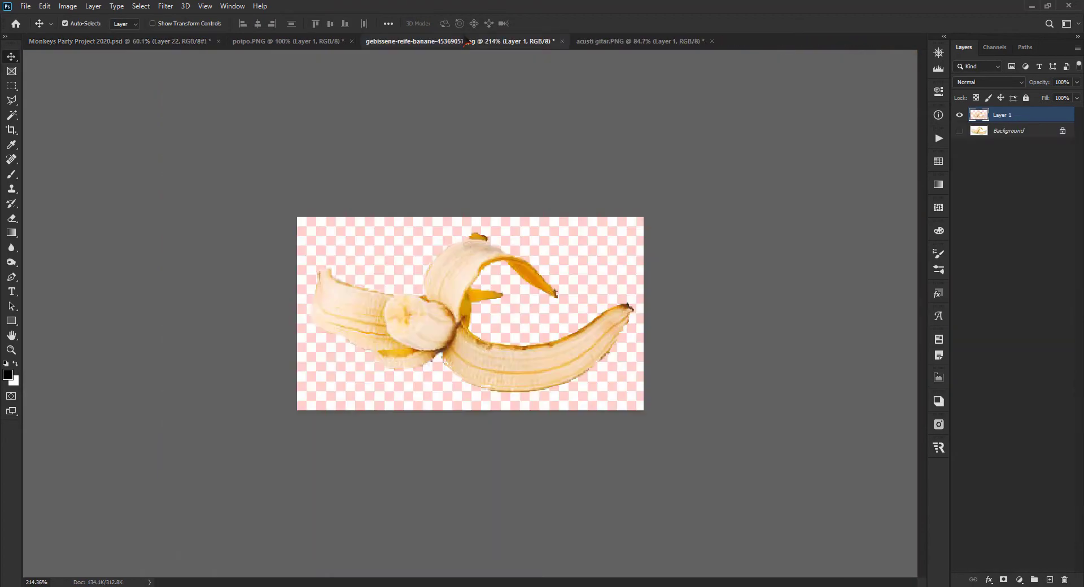
pyautogui.moveTo(431, 339); pyautogui.dragTo(625, 541)
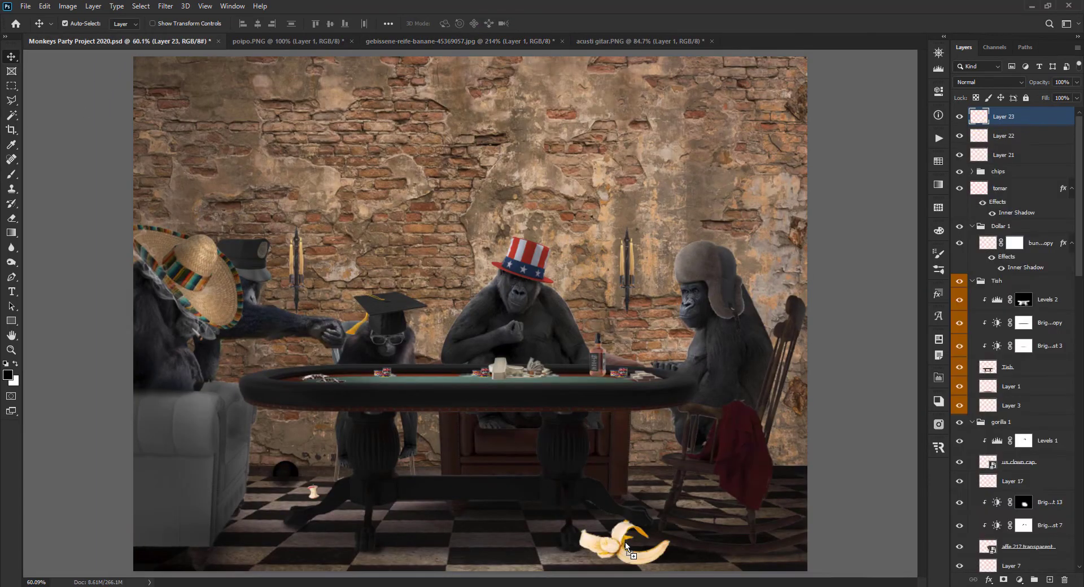
pyautogui.scroll(-3, 626, 541)
pyautogui.hotkey('ctrl', 't')
pyautogui.scroll(5, 573, 475)
pyautogui.moveTo(573, 518); pyautogui.dragTo(636, 563)
pyautogui.press('Return')
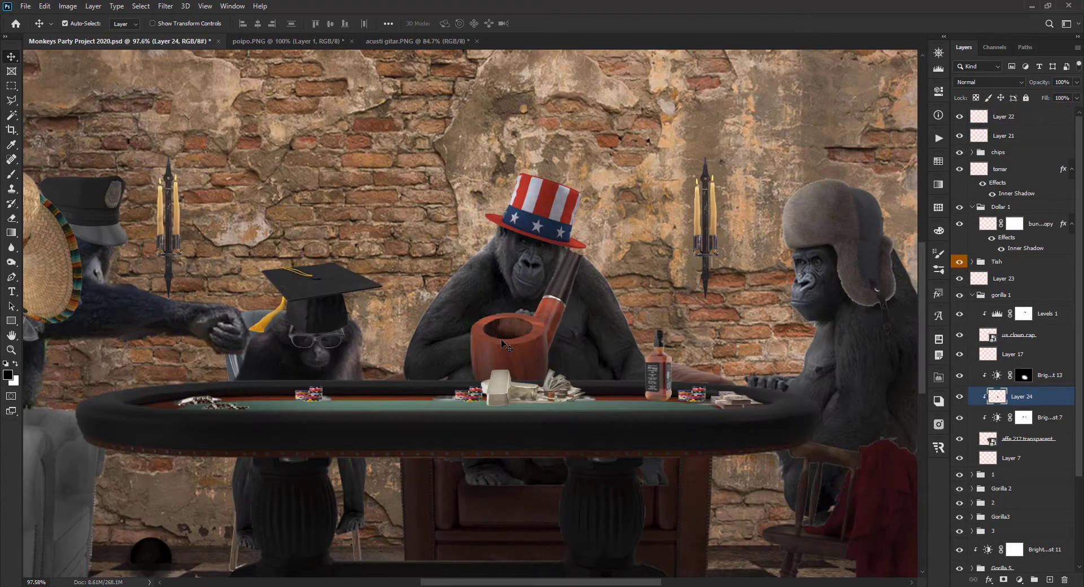
# Scale the smoking pipe down and position it at the raised fist of the gorilla in the stars-and-stripes hat.
pyautogui.moveTo(500, 339); pyautogui.dragTo(501, 339)
pyautogui.hotkey('ctrl', 't')
pyautogui.moveTo(609, 211); pyautogui.dragTo(560, 281)
pyautogui.moveTo(530, 331); pyautogui.dragTo(523, 322)
pyautogui.moveTo(512, 274); pyautogui.dragTo(518, 284)
pyautogui.moveTo(524, 313); pyautogui.dragTo(522, 321)
pyautogui.press('Return')
# Try lowering the pipe layer's opacity to 23% to see the gorilla's fist through it.
pyautogui.scroll(7, 522, 310)
pyautogui.scroll(6, 548, 314)
pyautogui.moveTo(1040, 83); pyautogui.dragTo(997, 95)
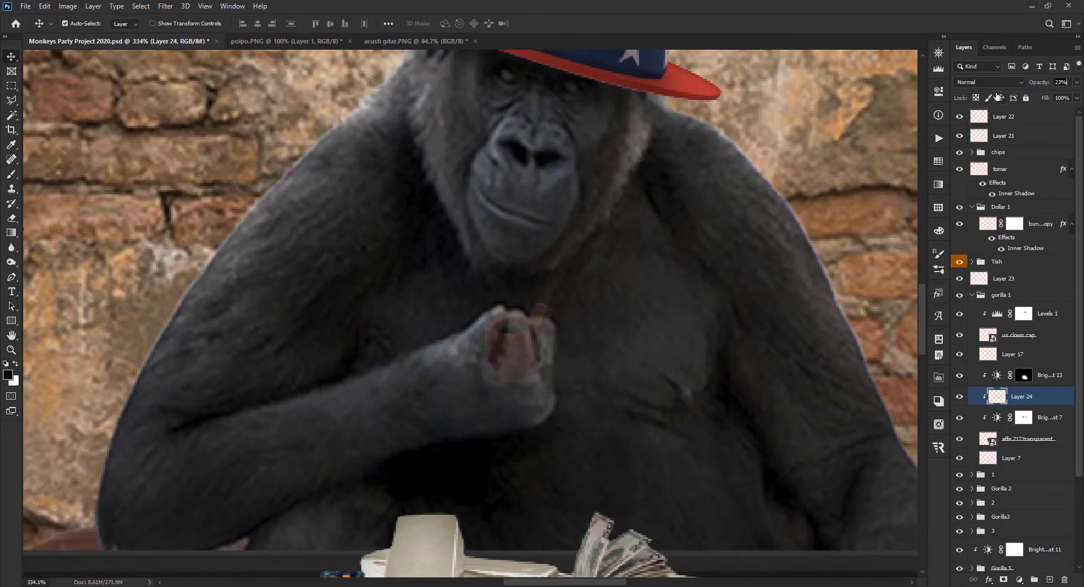
pyautogui.press('e')
pyautogui.scroll(-7, 621, 361)
# Move the pipe layer above the Brightness/Contrast 13 adjustment in the gorilla 1 group and nudge the pipe over the fist.
pyautogui.press('v')
pyautogui.moveTo(1022, 397); pyautogui.dragTo(1020, 365)
pyautogui.moveTo(583, 335); pyautogui.dragTo(581, 336)
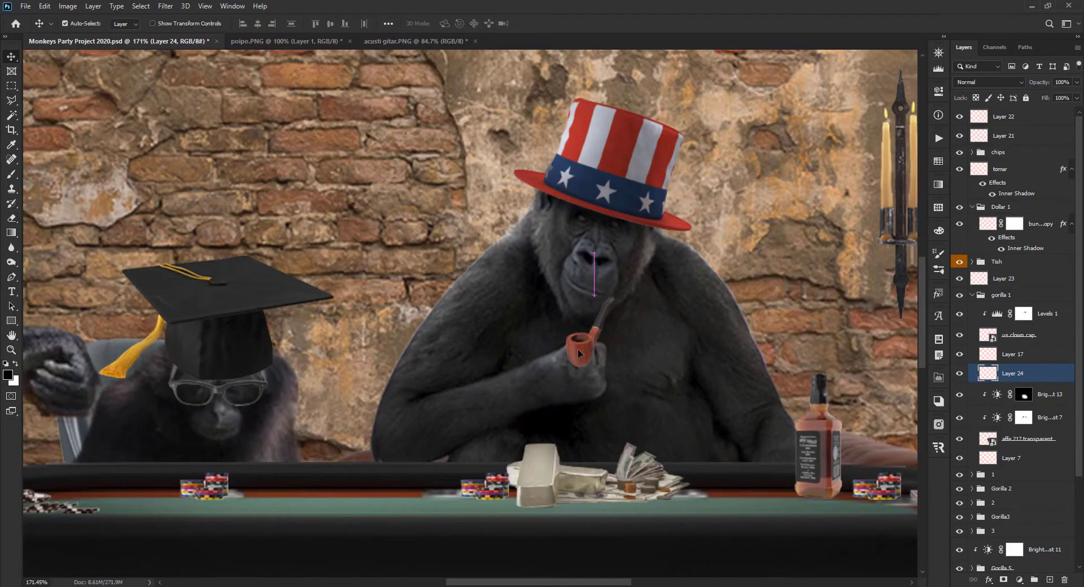
# Set the pipe layer's fill to 51% and add a layer mask to it.
pyautogui.scroll(6, 609, 335)
pyautogui.moveTo(1049, 100); pyautogui.dragTo(1022, 107)
pyautogui.click(1003, 580)
# Paint black on the pipe's mask at 100% brush opacity to hide the lower bowl behind the gorilla's fist.
pyautogui.press('b')
pyautogui.scroll(1, 561, 347)
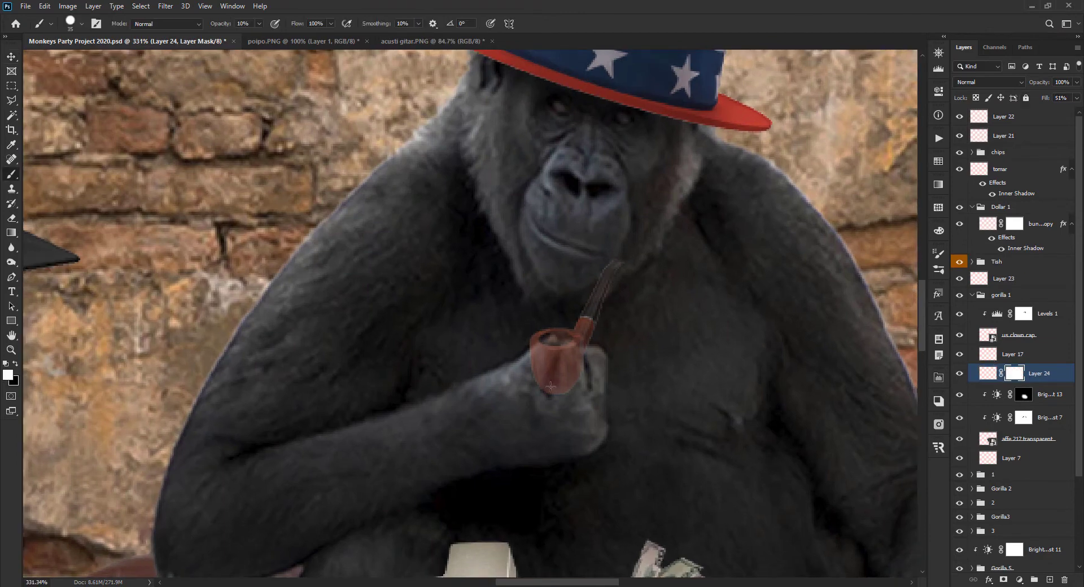
pyautogui.moveTo(535, 349); pyautogui.dragTo(518, 349)
pyautogui.press('x')
pyautogui.moveTo(534, 385)
pyautogui.mouseDown()
pyautogui.moveTo(532, 406)
pyautogui.moveTo(585, 378)
pyautogui.moveTo(532, 362)
pyautogui.mouseUp()
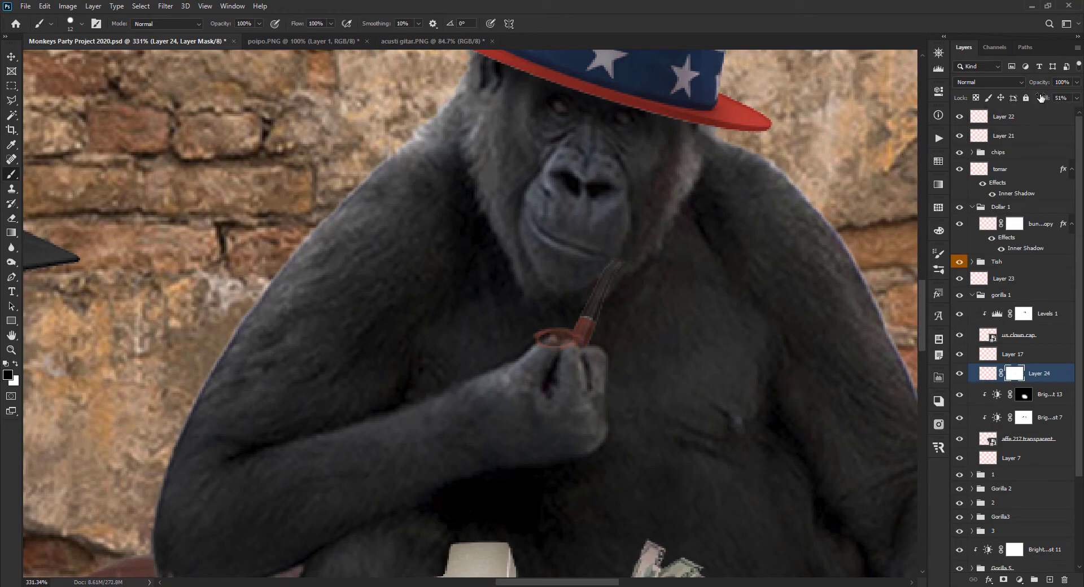
# Set the pipe layer's fill to 100% and touch up its mask around the bowl rim.
pyautogui.moveTo(1041, 99); pyautogui.dragTo(1074, 99)
pyautogui.scroll(-12, 646, 356)
pyautogui.scroll(11, 617, 359)
pyautogui.press('x')
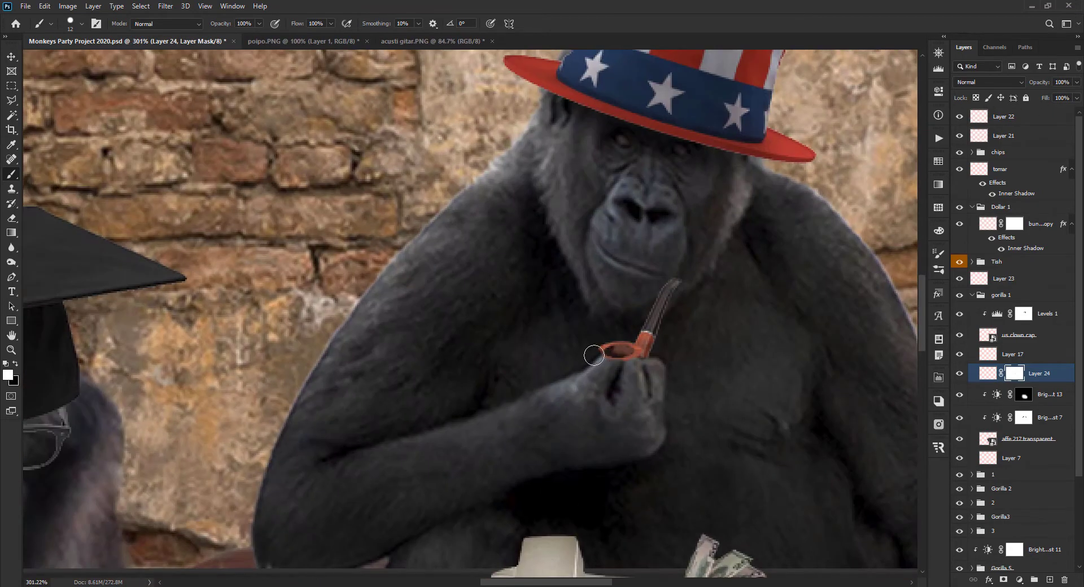
pyautogui.press('x')
pyautogui.scroll(-12, 570, 438)
# Place the money4 image above Layer 22 and scale it to about 17% on the poker table.
pyautogui.press('v')
pyautogui.click(1004, 117)
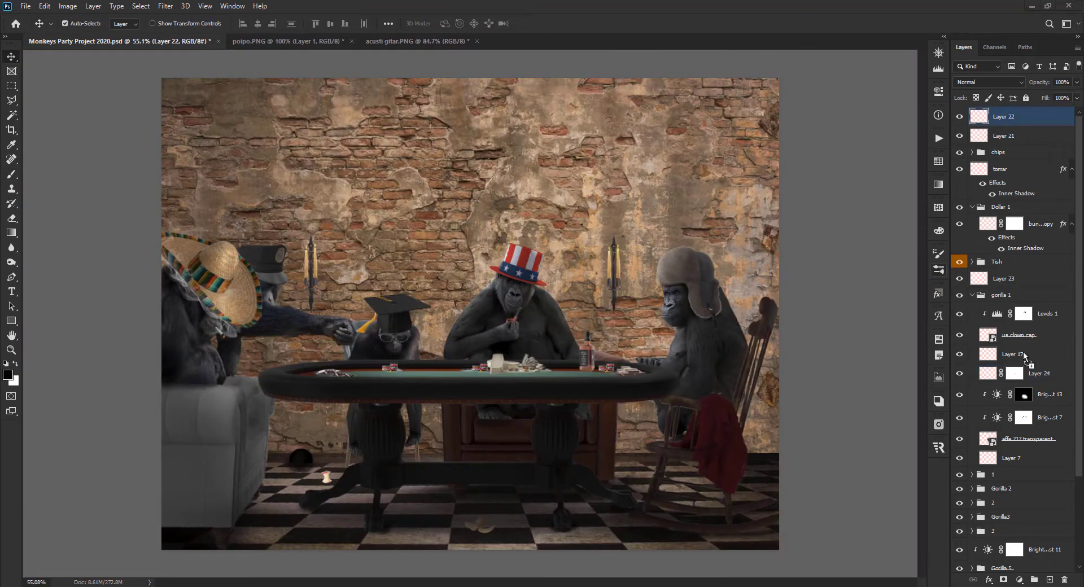
pyautogui.moveTo(1027, 360); pyautogui.dragTo(418, 336)
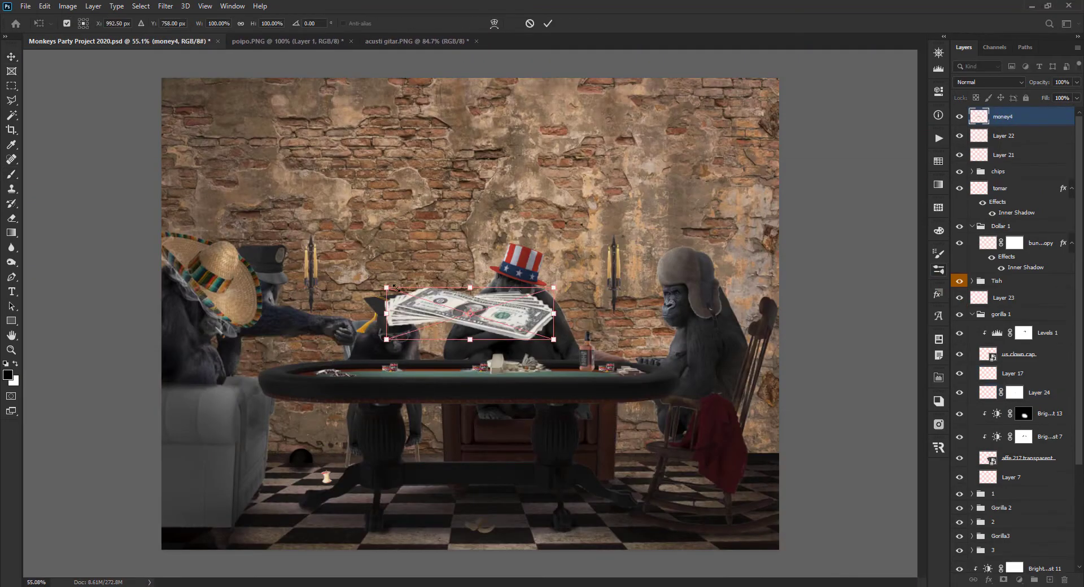
pyautogui.moveTo(394, 287); pyautogui.dragTo(378, 376)
pyautogui.scroll(4, 469, 324)
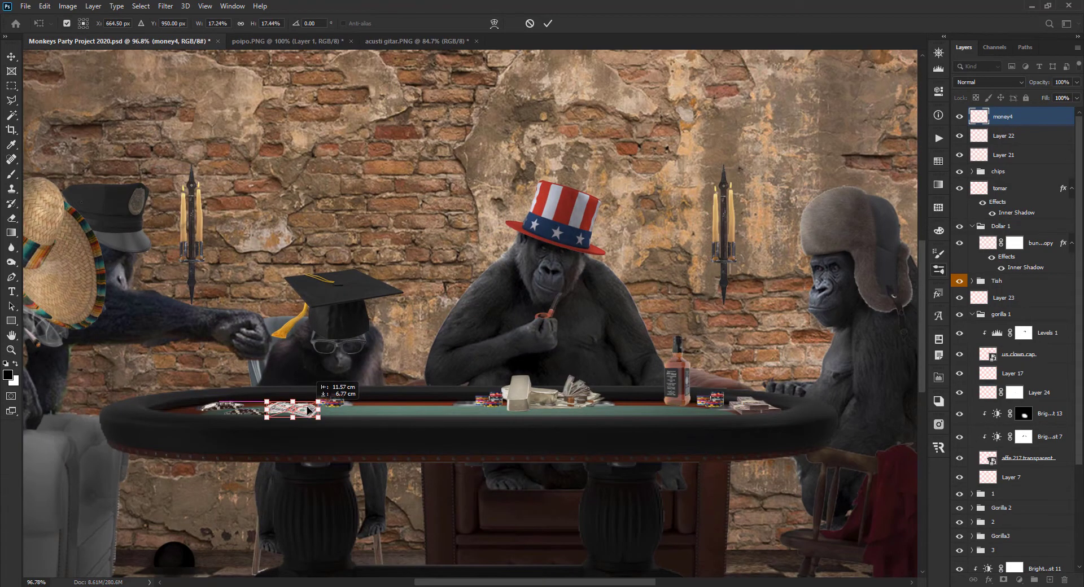
# Nudge the money4 dollar stack into place beside the graduate gorilla's chips on the table and commit the transform.
pyautogui.moveTo(267, 401); pyautogui.dragTo(263, 401)
pyautogui.press('Up')
pyautogui.press('Up')
pyautogui.press('Up')
pyautogui.press('Up')
pyautogui.press('Left')
pyautogui.press('Left')
pyautogui.press('Left')
pyautogui.press('Left')
pyautogui.press('Return')
pyautogui.scroll(-3, 252, 417)
pyautogui.scroll(1, 250, 417)
pyautogui.hotkey('ctrl', 't')
pyautogui.press('Return')
pyautogui.scroll(-4, 270, 420)
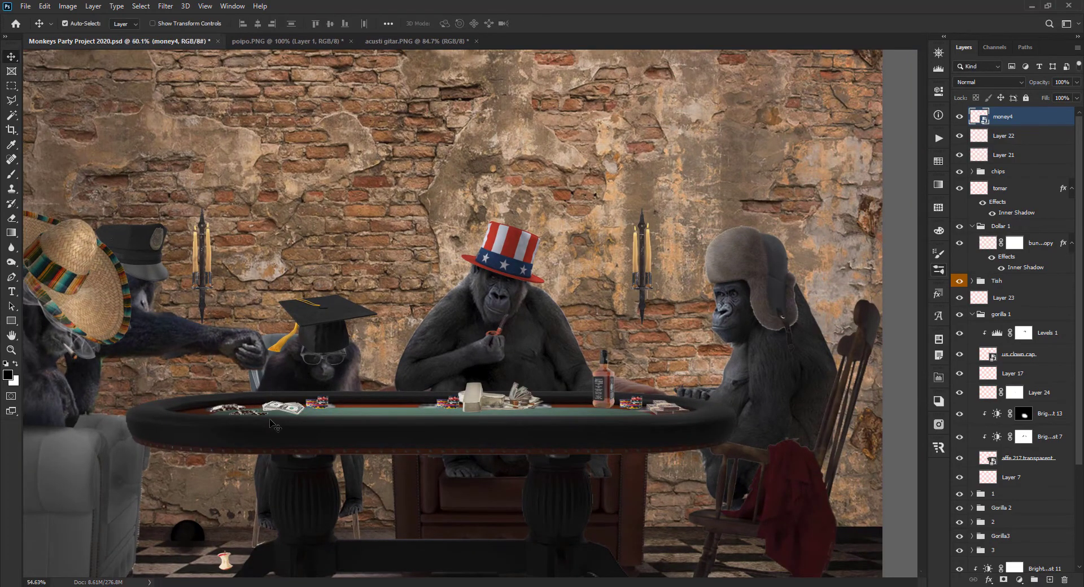
pyautogui.scroll(-1, 272, 424)
pyautogui.scroll(5, 277, 418)
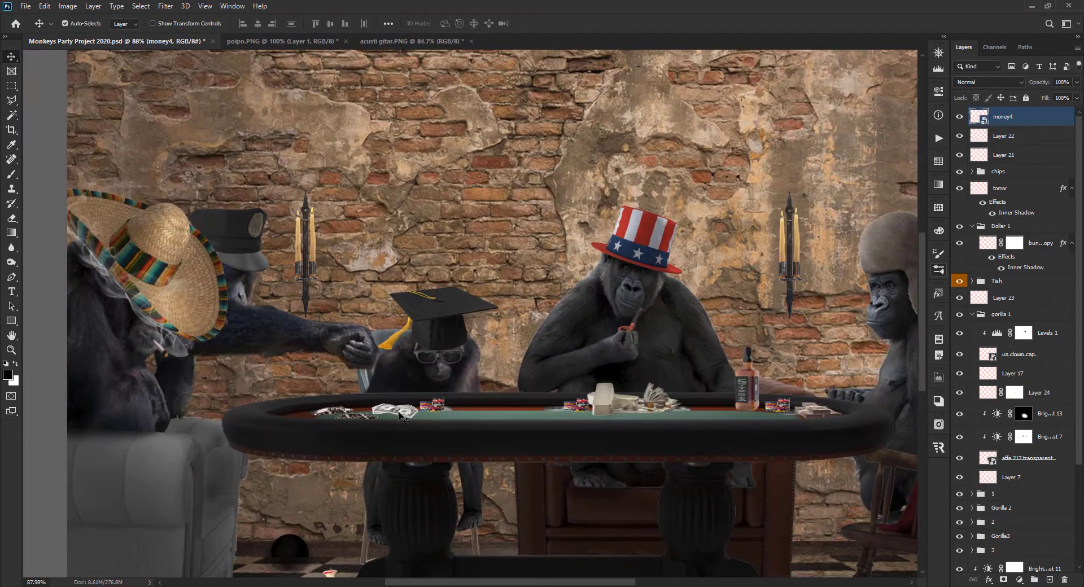
pyautogui.scroll(-2, 399, 414)
pyautogui.scroll(-1, 395, 435)
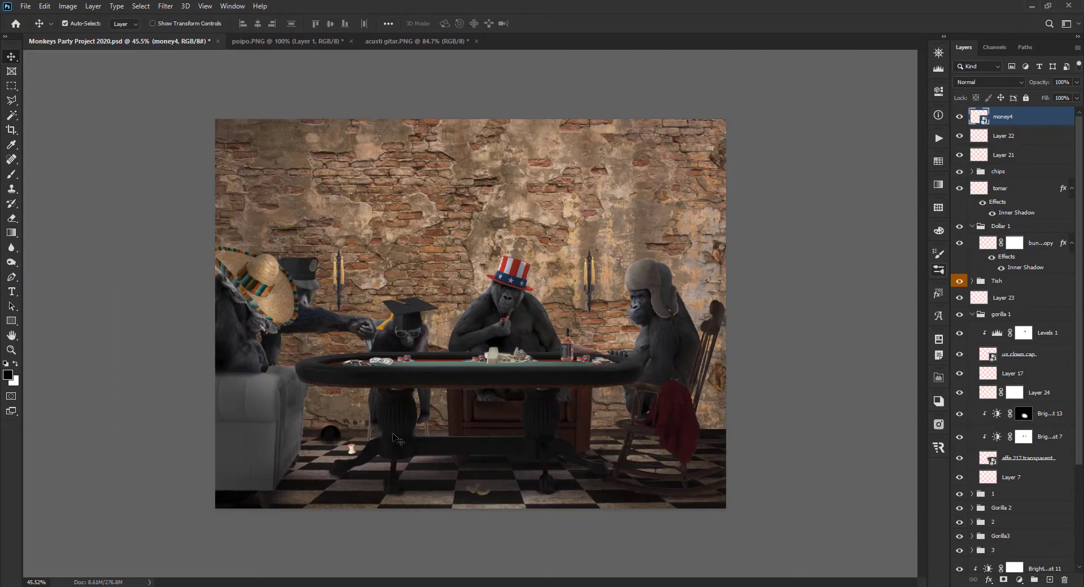
# Place the money1 image on the floor by the rocking chair and move its layer between group 2 and Gorilla3.
pyautogui.scroll(1, 397, 439)
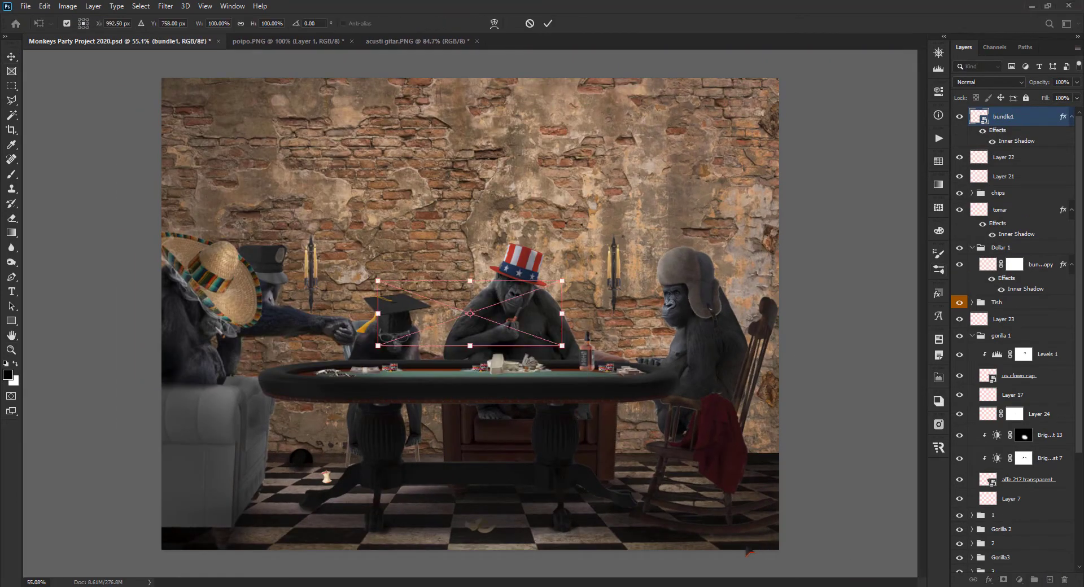
pyautogui.moveTo(565, 330); pyautogui.dragTo(696, 520)
pyautogui.press('Return')
pyautogui.moveTo(1011, 117); pyautogui.dragTo(1007, 493)
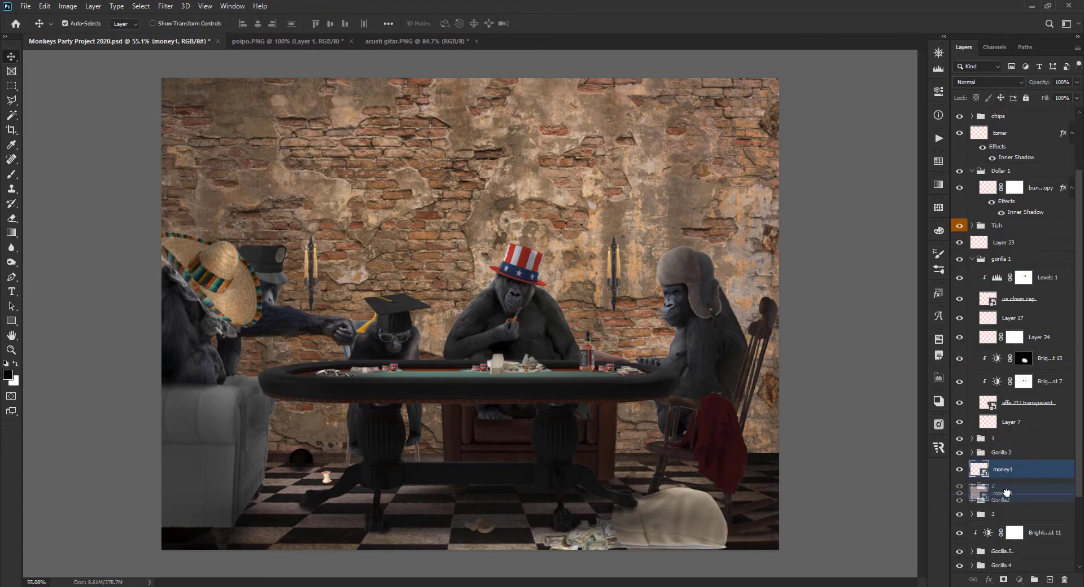
# Scale the money1 layer to about 71% and move it under the table behind the front-left table leg.
pyautogui.hotkey('ctrl', 't')
pyautogui.moveTo(659, 538); pyautogui.dragTo(724, 476)
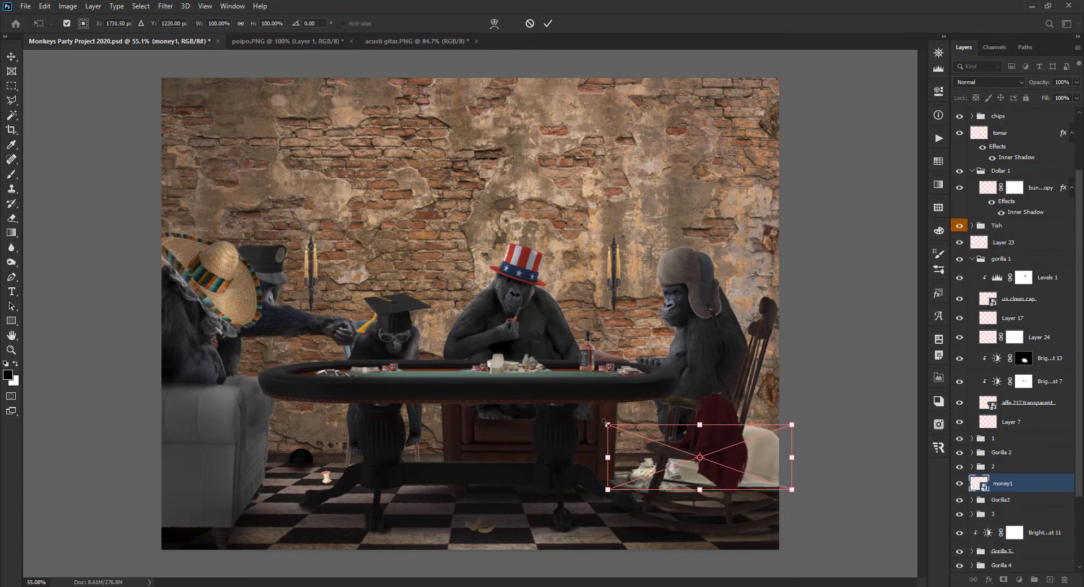
pyautogui.moveTo(606, 422); pyautogui.dragTo(635, 434)
pyautogui.moveTo(758, 469); pyautogui.dragTo(447, 461)
pyautogui.press('Return')
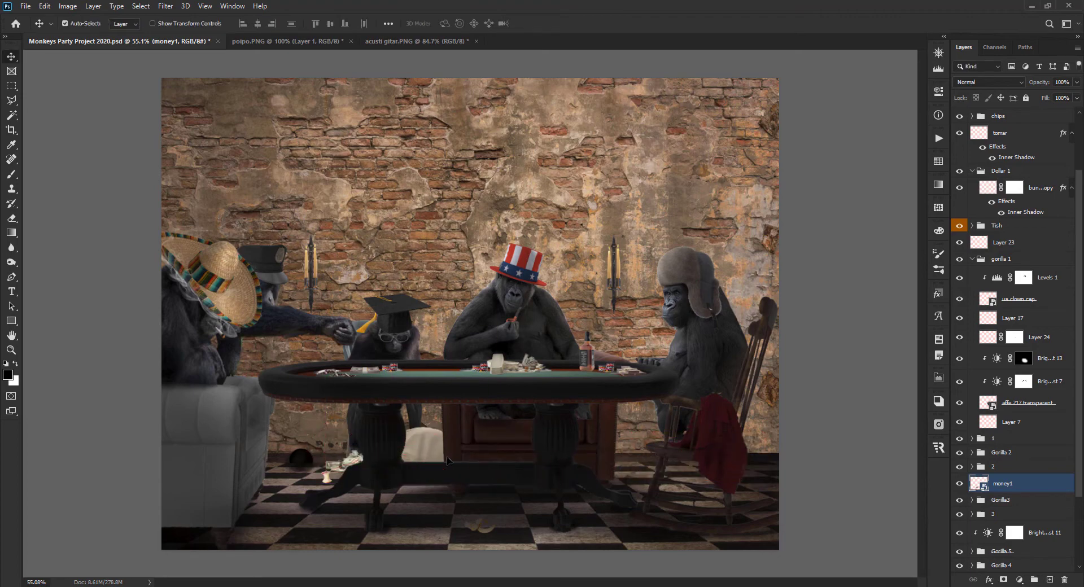
# Flip the money1 layer horizontally and move it between the leather chair and the rocking chair.
pyautogui.scroll(-2, 447, 457)
pyautogui.hotkey('ctrl', 't')
pyautogui.rightClick(433, 435)
pyautogui.click(474, 416)
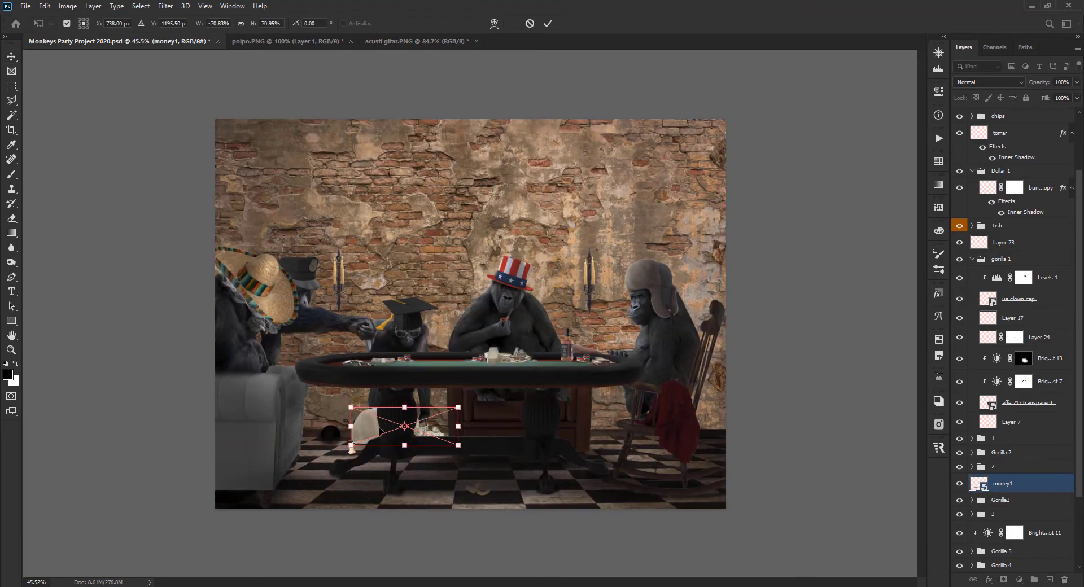
pyautogui.moveTo(380, 430); pyautogui.dragTo(557, 440)
pyautogui.press('Return')
# Place the bira beer mug, flip it horizontally and scale it down beneath the police-capped gorilla's outstretched fist.
pyautogui.moveTo(998, 116); pyautogui.dragTo(609, 320)
pyautogui.rightClick(499, 315)
pyautogui.click(531, 492)
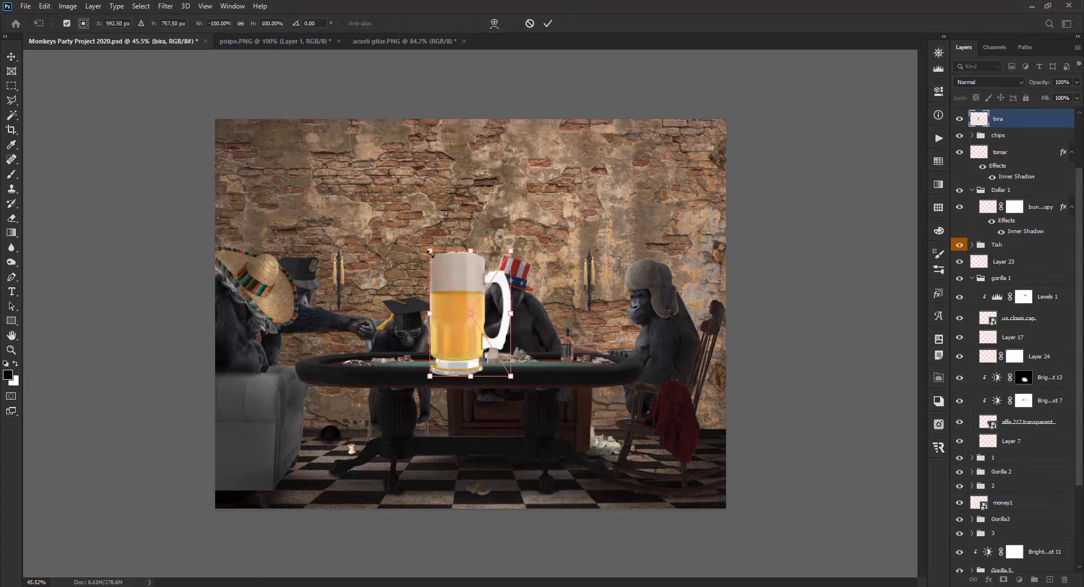
pyautogui.moveTo(430, 252); pyautogui.dragTo(345, 353)
pyautogui.press('Return')
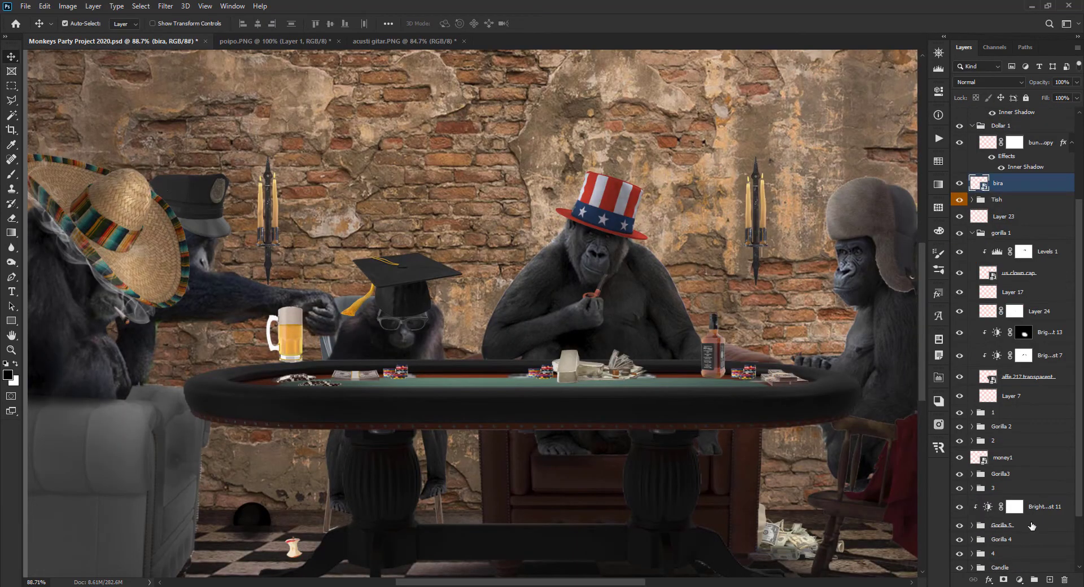
# Load the affe2 layer's outline as a selection and give the bira layer an inverted mask hiding the mug behind the fist.
pyautogui.click(248, 309)
pyautogui.keyDown('ctrl'); pyautogui.click(982, 562); pyautogui.keyUp('ctrl')
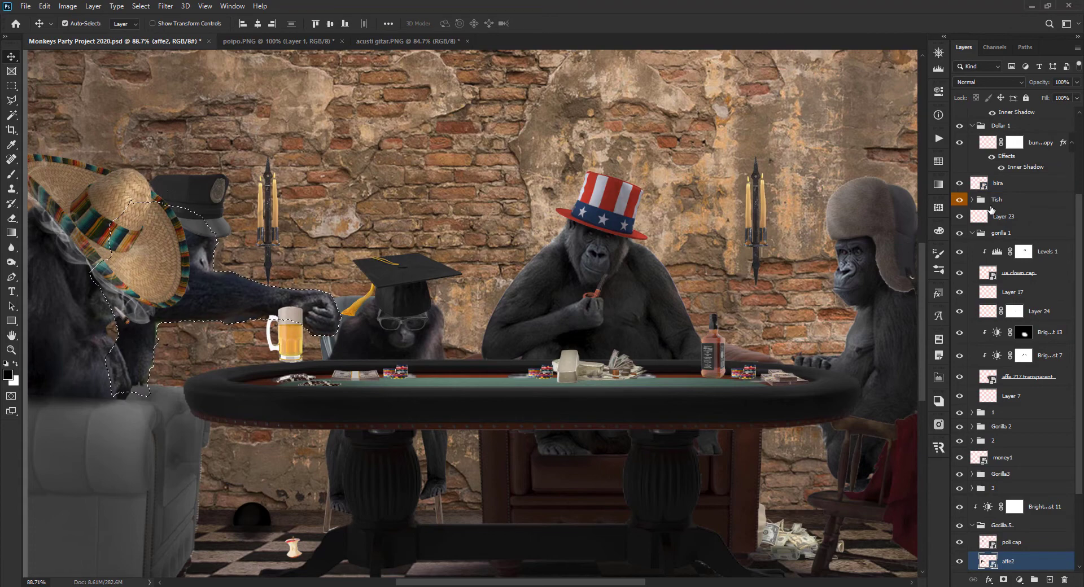
pyautogui.click(999, 184)
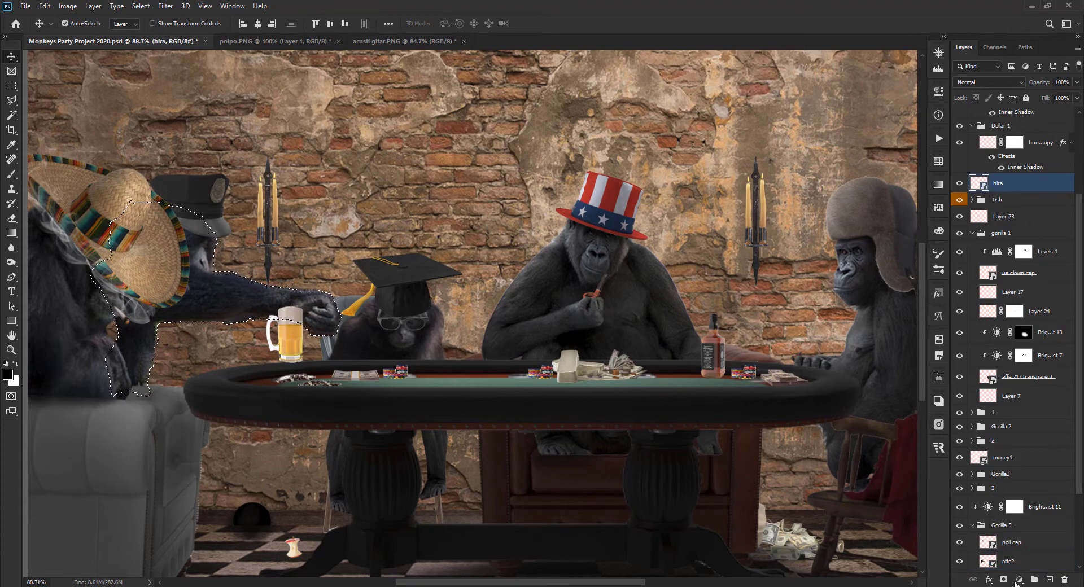
pyautogui.click(1003, 580)
pyautogui.hotkey('ctrl', 'i')
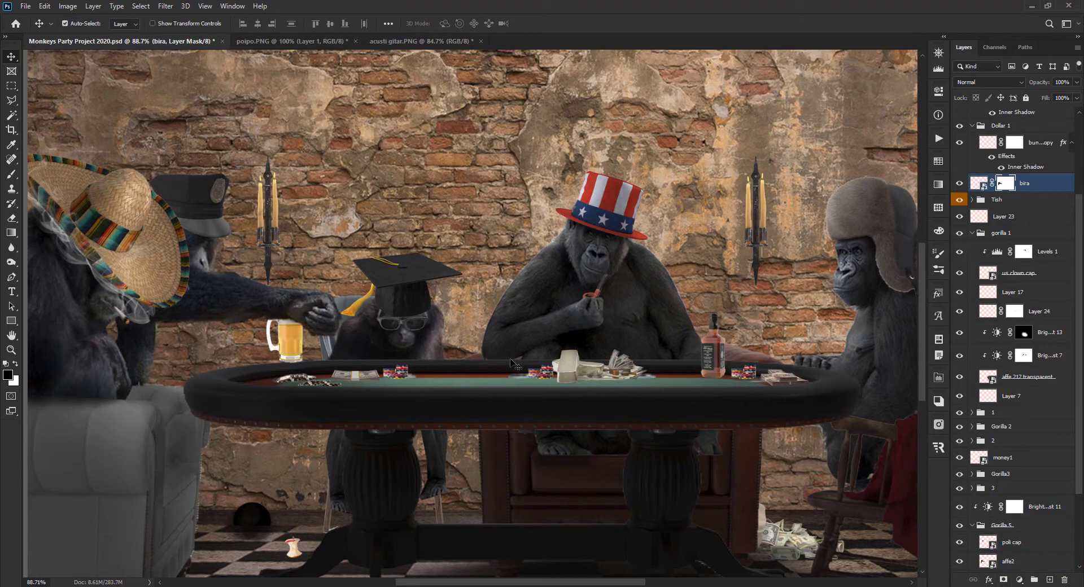
# Nudge the bira mug slightly down toward the table under the gorilla's fist and commit its transform.
pyautogui.press('Down')
pyautogui.press('Down')
pyautogui.press('Down')
pyautogui.press('Down')
pyautogui.press('Down')
pyautogui.hotkey('ctrl', '0')
pyautogui.hotkey('ctrl', 't')
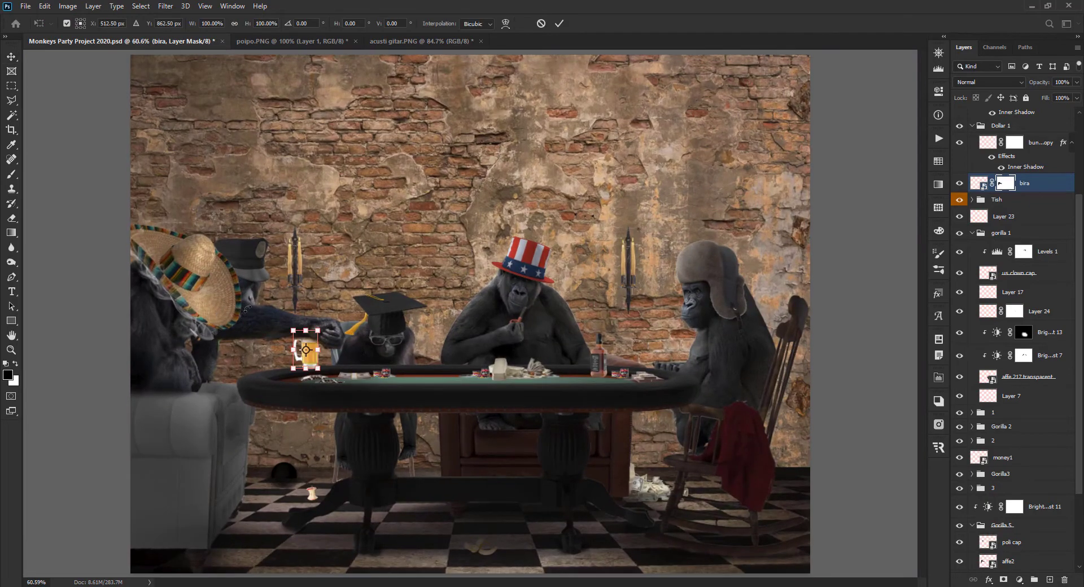
pyautogui.press('Return')
# Split the This Layer white slider in the bira layer's Blend If settings to make the mug's white handle transparent.
pyautogui.doubleClick(1046, 184)
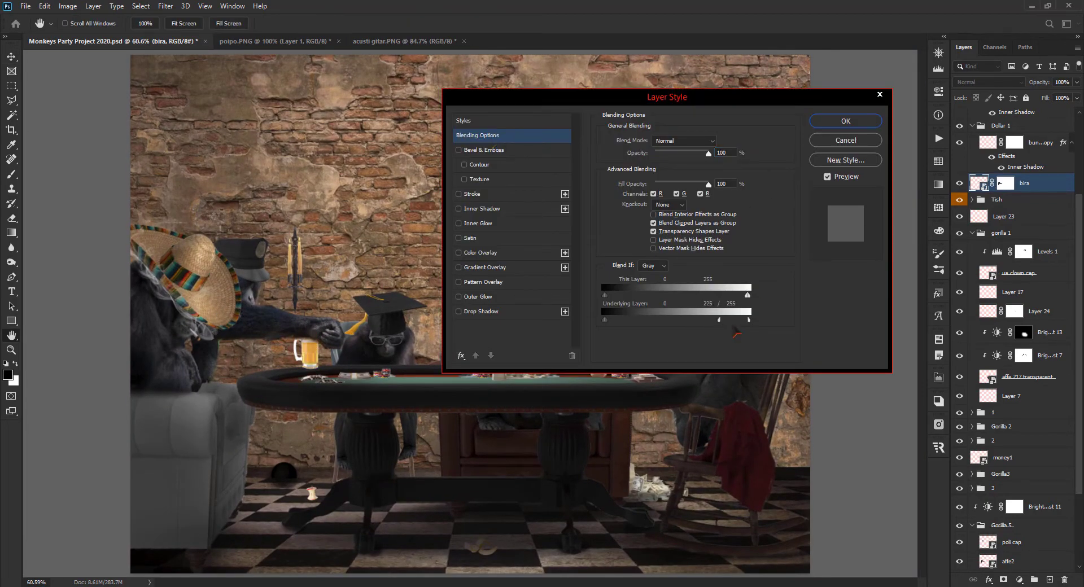
pyautogui.press('alt')
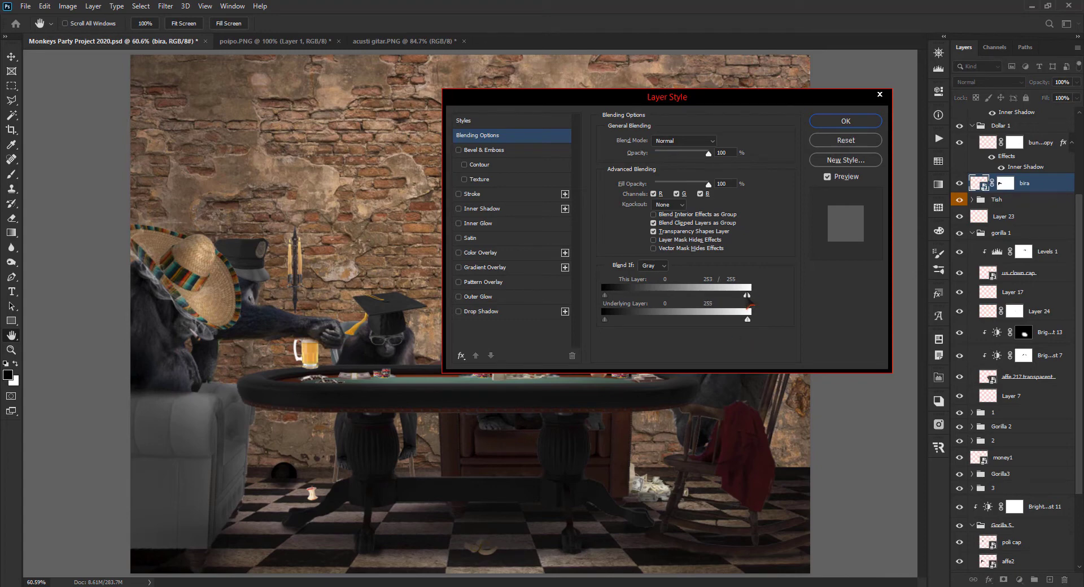
pyautogui.click(848, 121)
pyautogui.scroll(-4, 508, 294)
pyautogui.scroll(7, 306, 376)
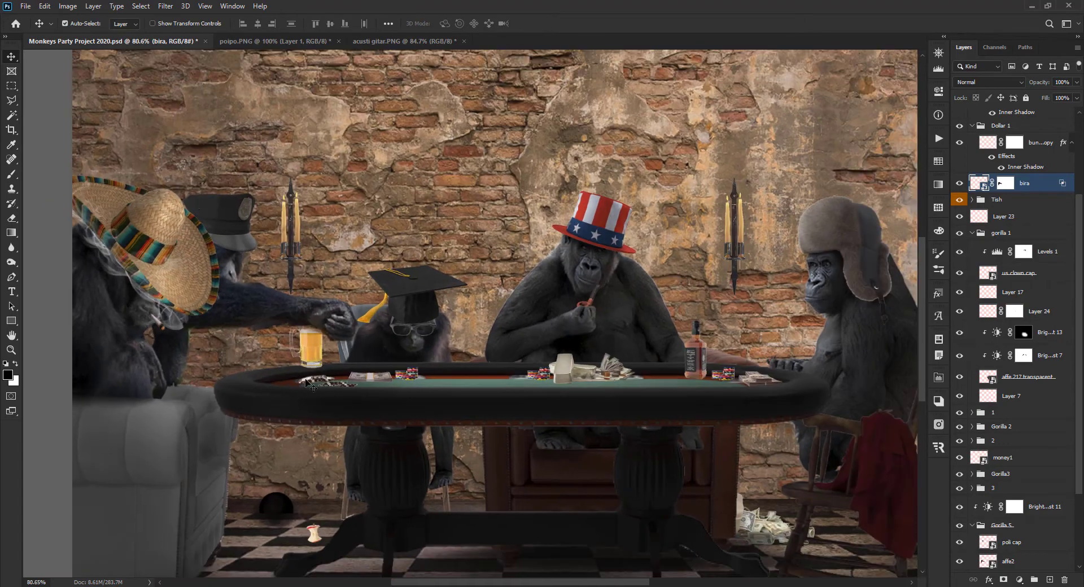
pyautogui.press('b')
pyautogui.click(1003, 186)
pyautogui.press('v')
pyautogui.scroll(-3, 374, 338)
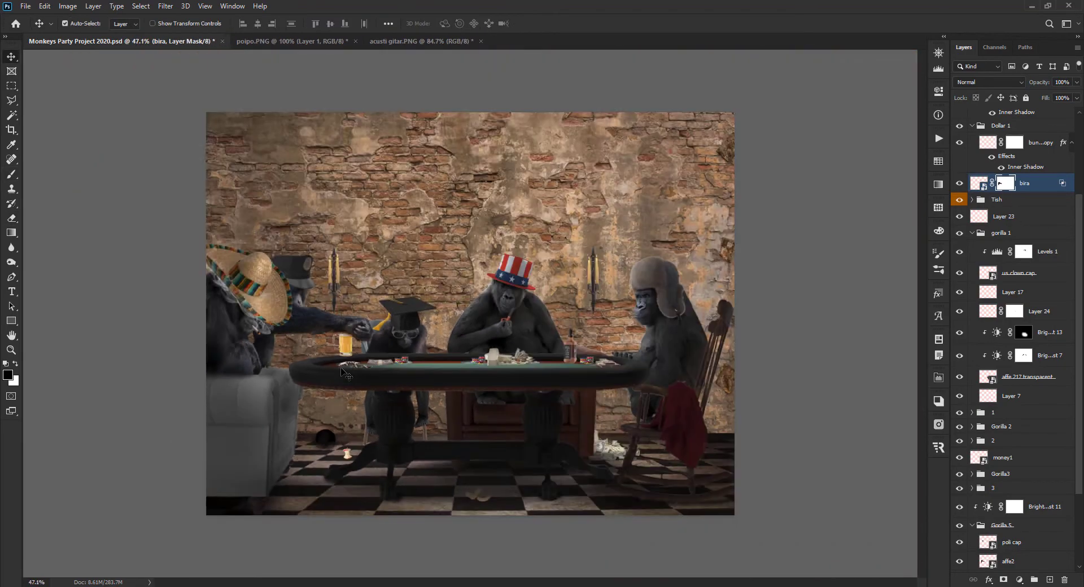
# Enlarge the whisky bottle on Layer 21 to about 106%.
pyautogui.click(584, 357)
pyautogui.hotkey('ctrl', 't')
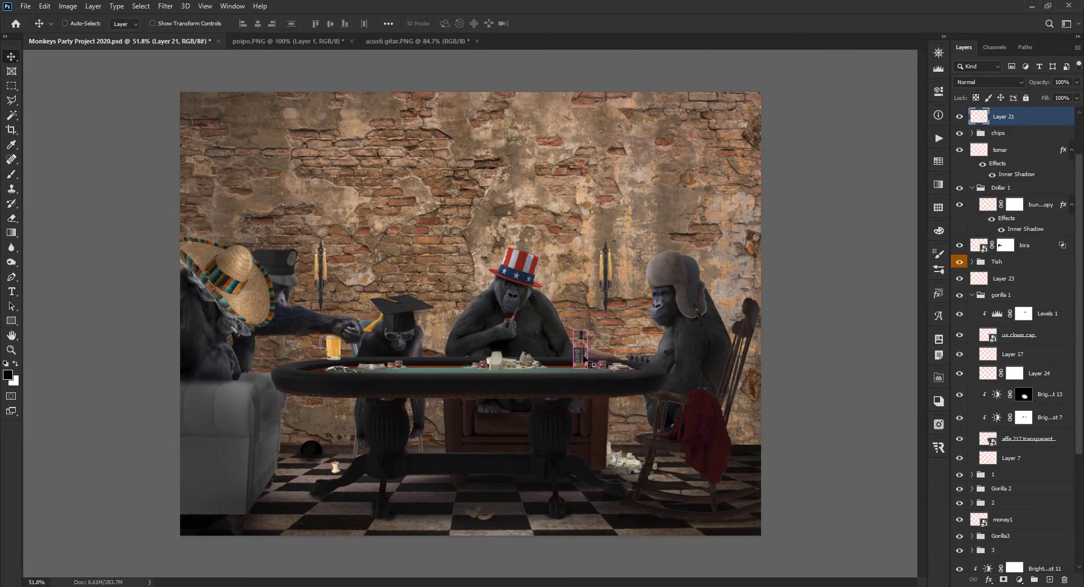
pyautogui.moveTo(573, 331); pyautogui.dragTo(572, 328)
pyautogui.press('Return')
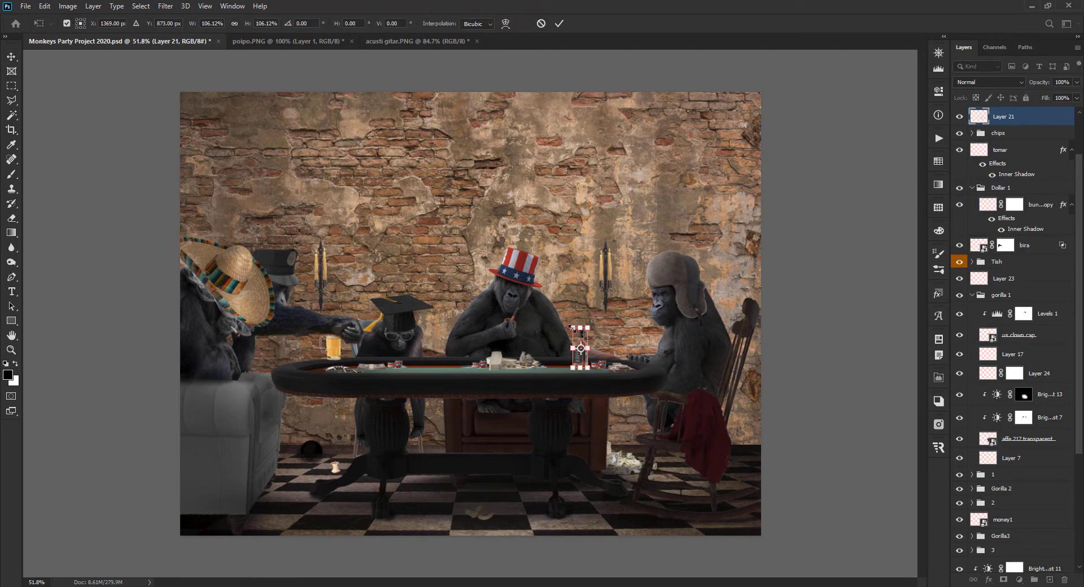
pyautogui.scroll(-1, 339, 295)
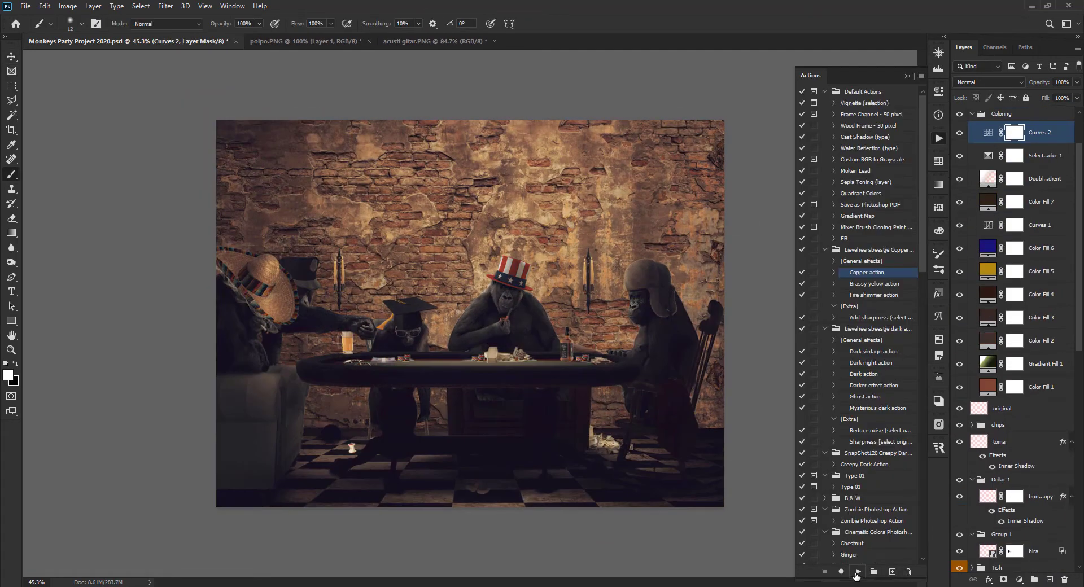
# Collapse the Coloring group, move it above the bundle1 layer and close the actions list.
pyautogui.press('v')
pyautogui.click(972, 113)
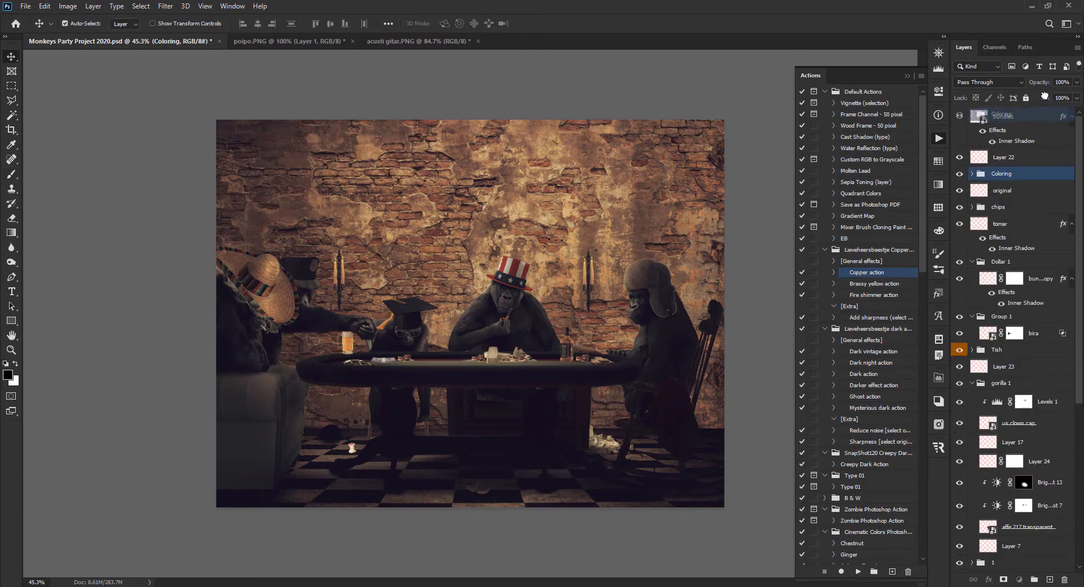
pyautogui.click(1037, 116)
pyautogui.click(908, 76)
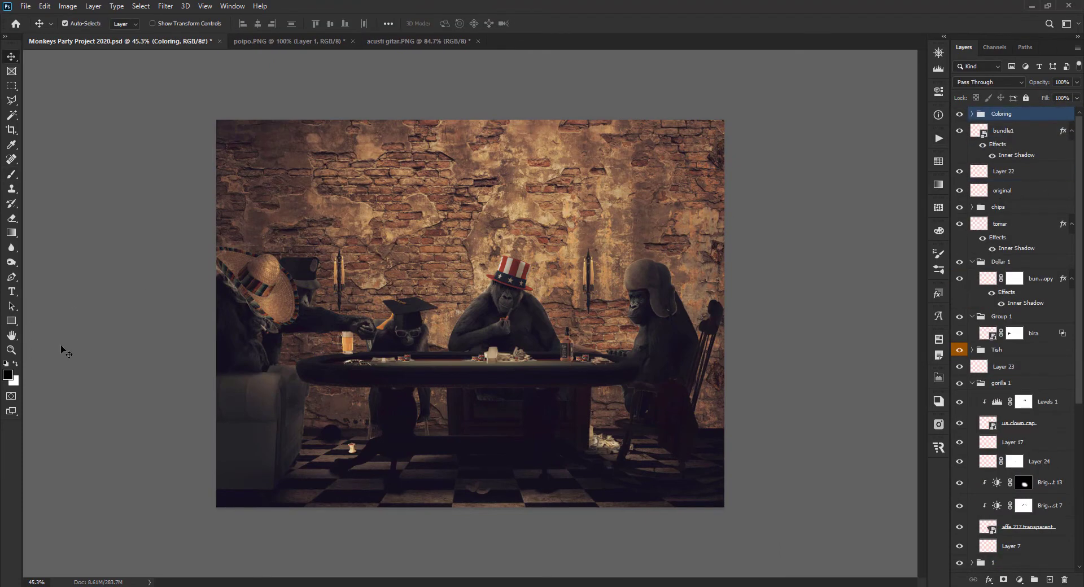
# Switch to full-screen view and choose an orange swatch as the brush colour.
pyautogui.scroll(3, 71, 352)
pyautogui.scroll(-2, 90, 356)
pyautogui.press('b')
pyautogui.scroll(7, 178, 333)
pyautogui.scroll(3, 178, 333)
pyautogui.press('f')
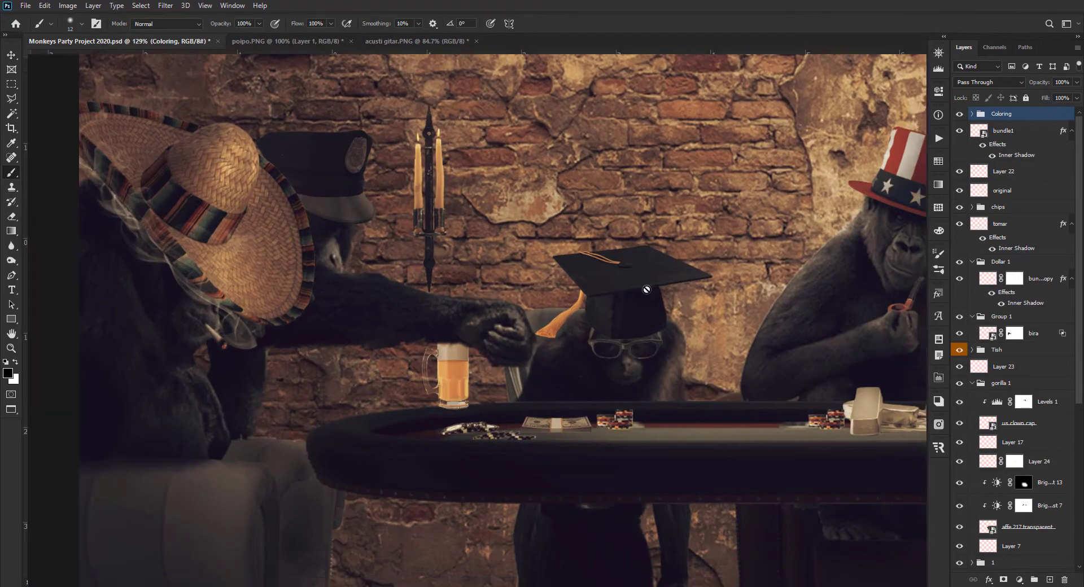
pyautogui.click(940, 161)
pyautogui.click(844, 260)
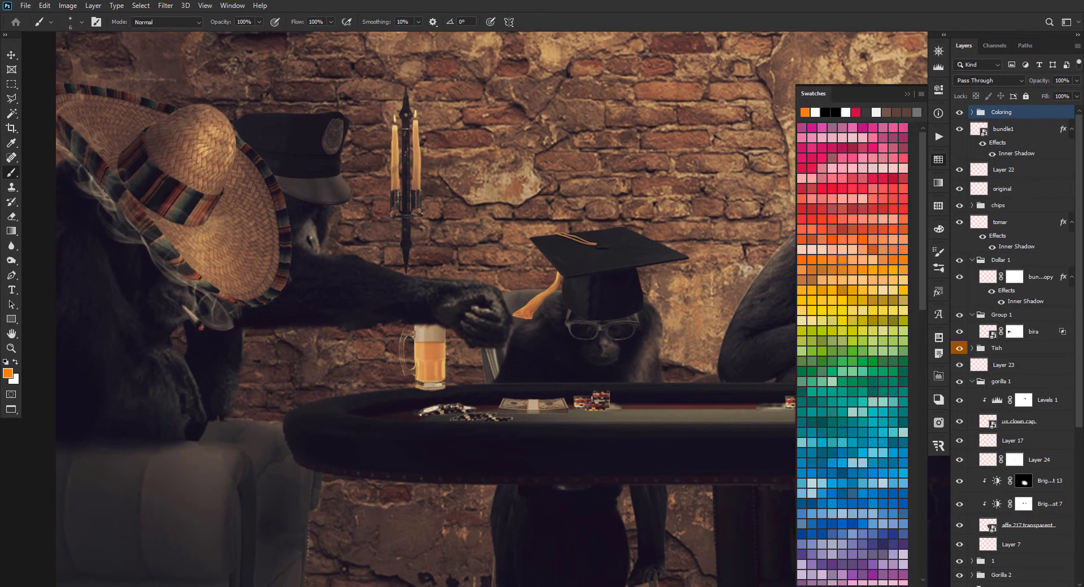
# Paint an orange ember on the sombrero gorilla's cigarette tip on a new top layer and set it to Color Dodge.
pyautogui.hotkey('ctrl', 'shift', 'alt', 'n')
pyautogui.scroll(2, 201, 327)
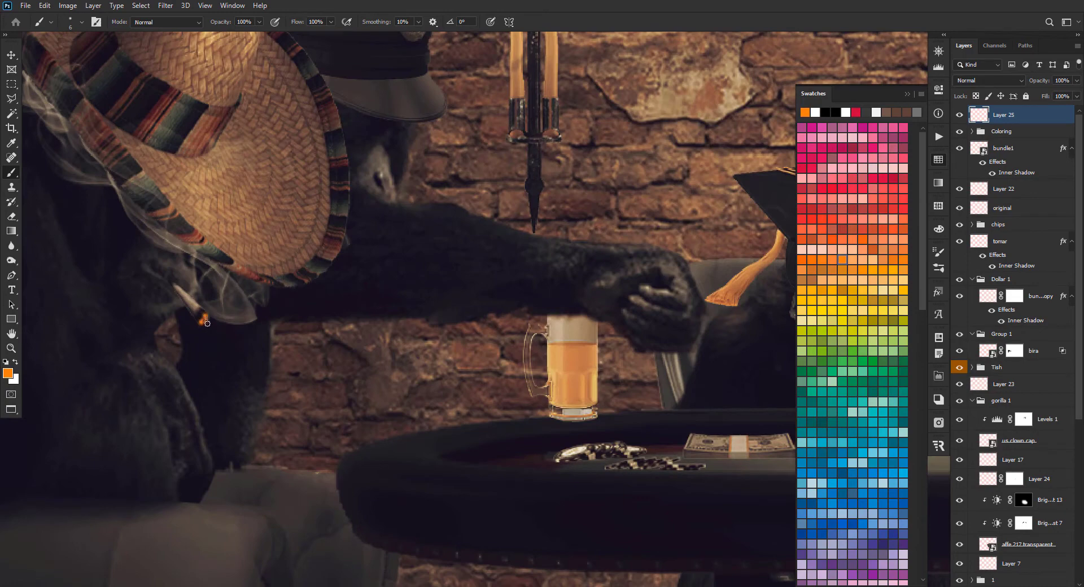
pyautogui.scroll(-3, 151, 338)
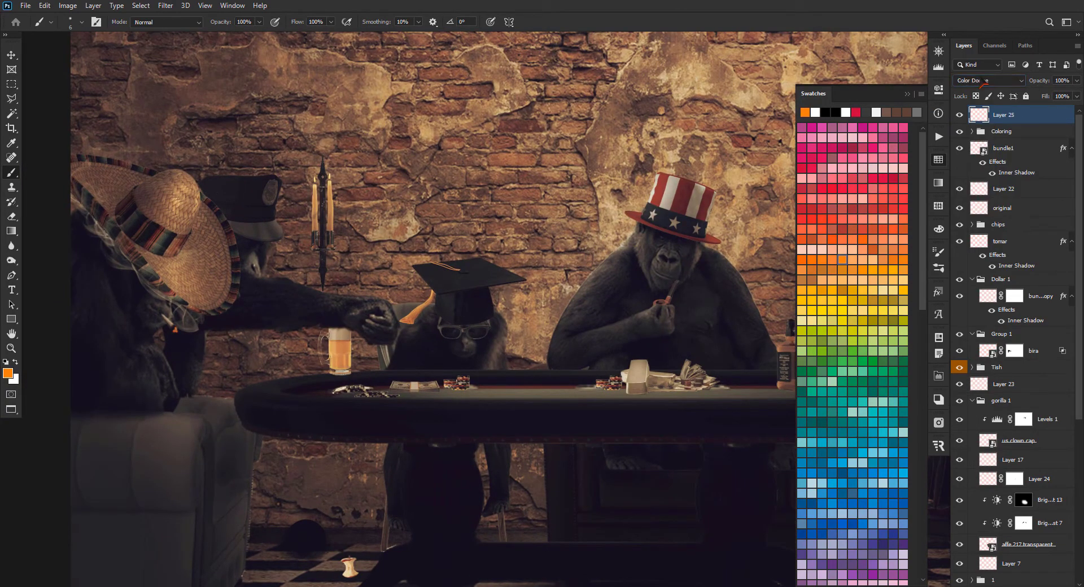
pyautogui.scroll(-6, 565, 351)
pyautogui.scroll(1, 175, 352)
pyautogui.press('v')
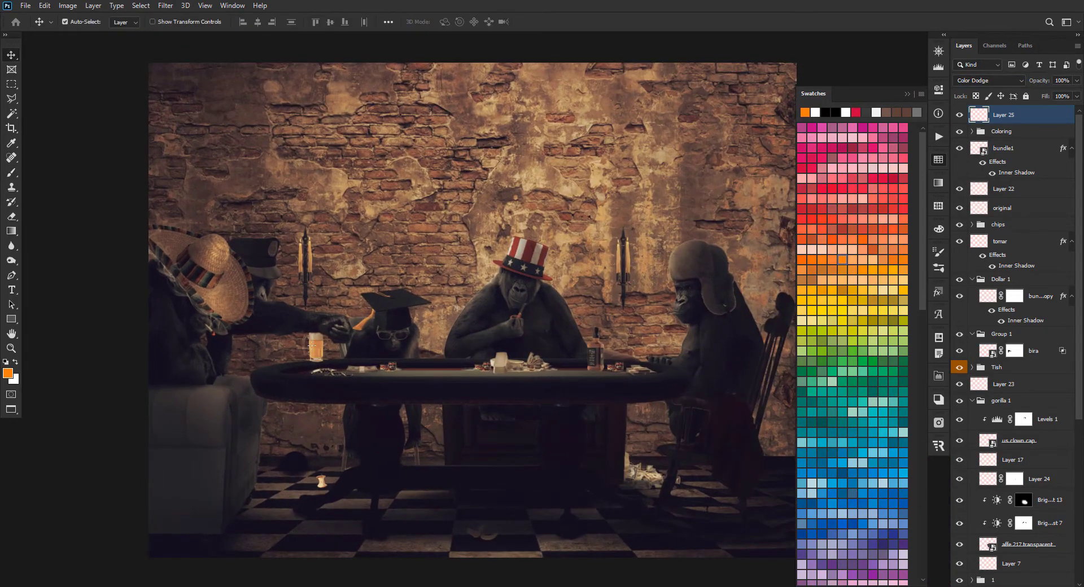
# Pick a smoke brush from the Smoke Set for the Brush tool.
pyautogui.scroll(1, 298, 340)
pyautogui.press('b')
pyautogui.rightClick(480, 328)
pyautogui.click(518, 361)
pyautogui.scroll(-5, 546, 415)
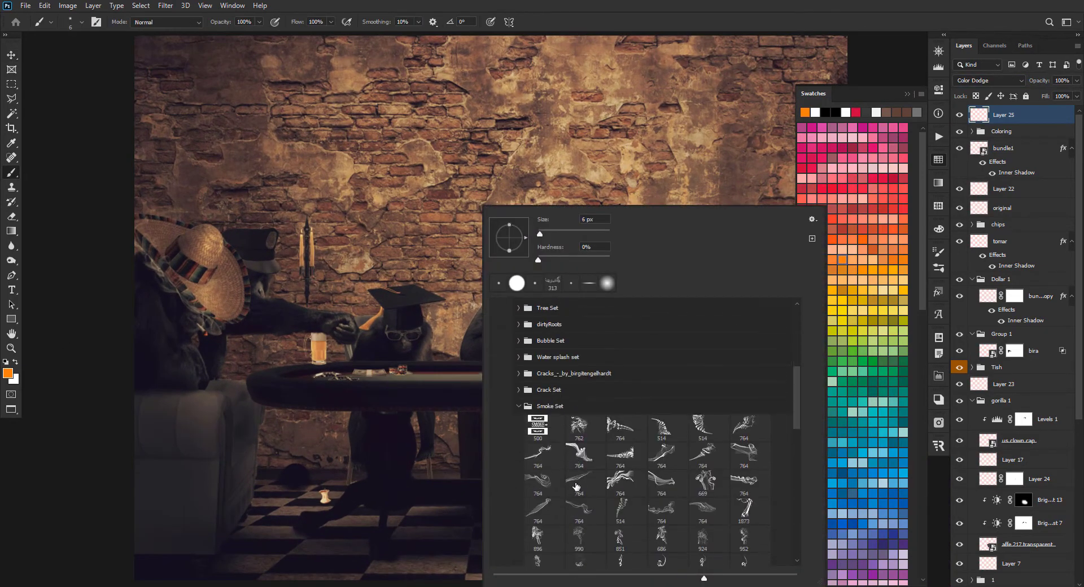
pyautogui.scroll(-4, 576, 487)
pyautogui.rightClick(153, 295)
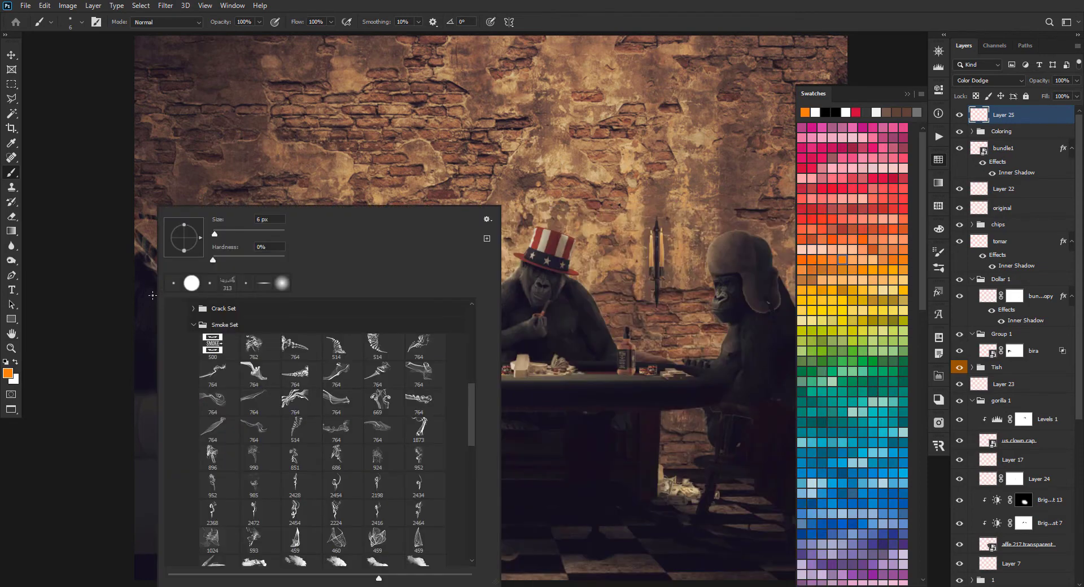
pyautogui.click(306, 436)
# Paint white smoke above the top-hat gorilla's pipe on a new top layer and lower the layer's opacity to 40%.
pyautogui.moveTo(582, 236)
pyautogui.mouseDown()
pyautogui.moveTo(550, 232)
pyautogui.moveTo(565, 223)
pyautogui.mouseUp()
pyautogui.press('x')
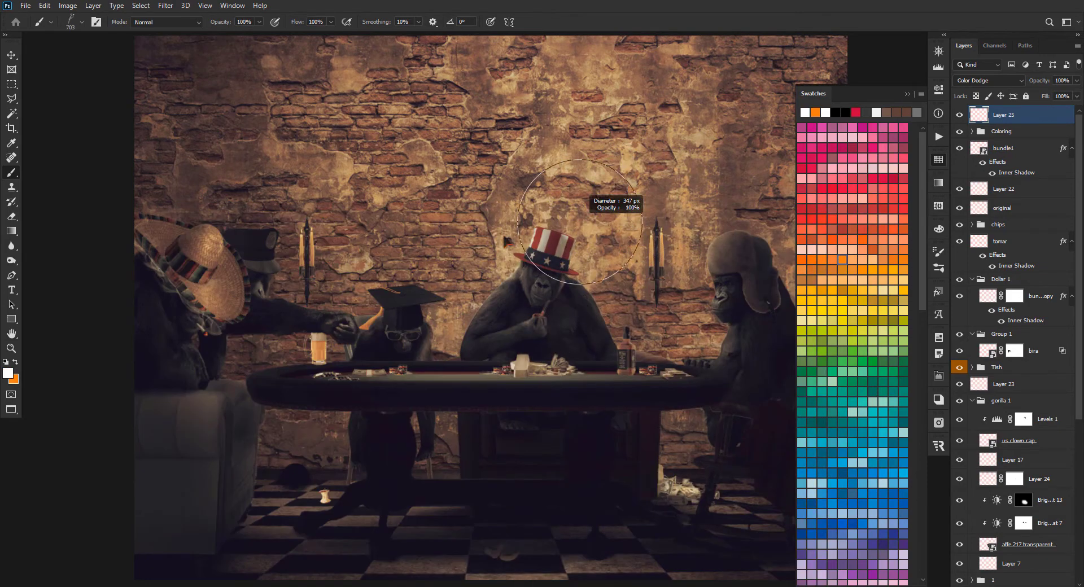
pyautogui.hotkey('ctrl', 'shift', 'alt', 'n')
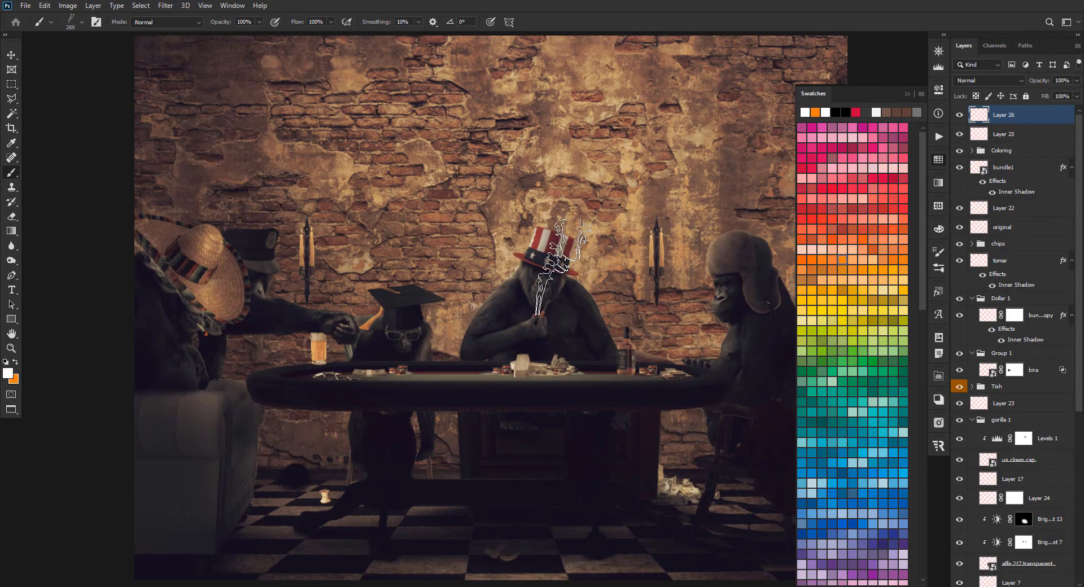
pyautogui.click(565, 265)
pyautogui.moveTo(1046, 85); pyautogui.dragTo(1011, 88)
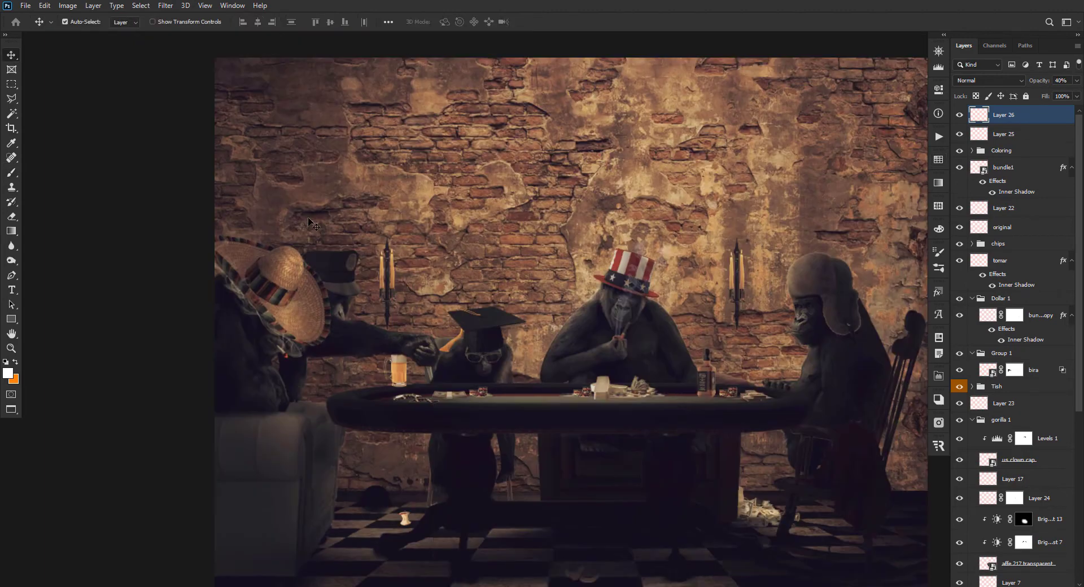
# Switch the Brush tool from the smoke brush to a small soft round brush.
pyautogui.press('b')
pyautogui.rightClick(436, 237)
pyautogui.click(469, 325)
pyautogui.scroll(6, 483, 341)
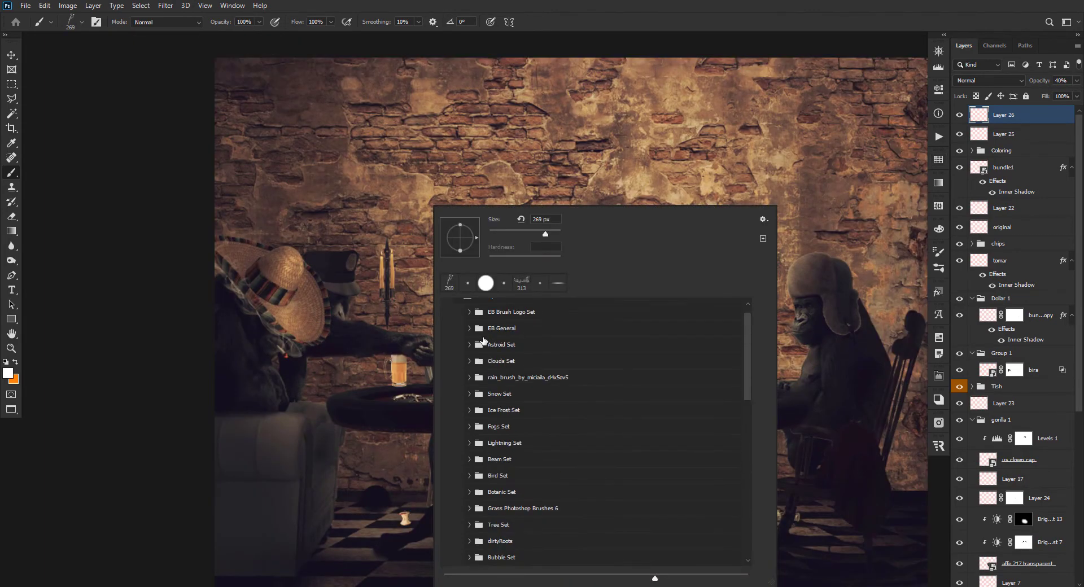
pyautogui.scroll(1, 483, 341)
pyautogui.click(469, 355)
pyautogui.click(490, 375)
pyautogui.moveTo(361, 209); pyautogui.dragTo(309, 220)
pyautogui.moveTo(371, 249); pyautogui.dragTo(945, 170)
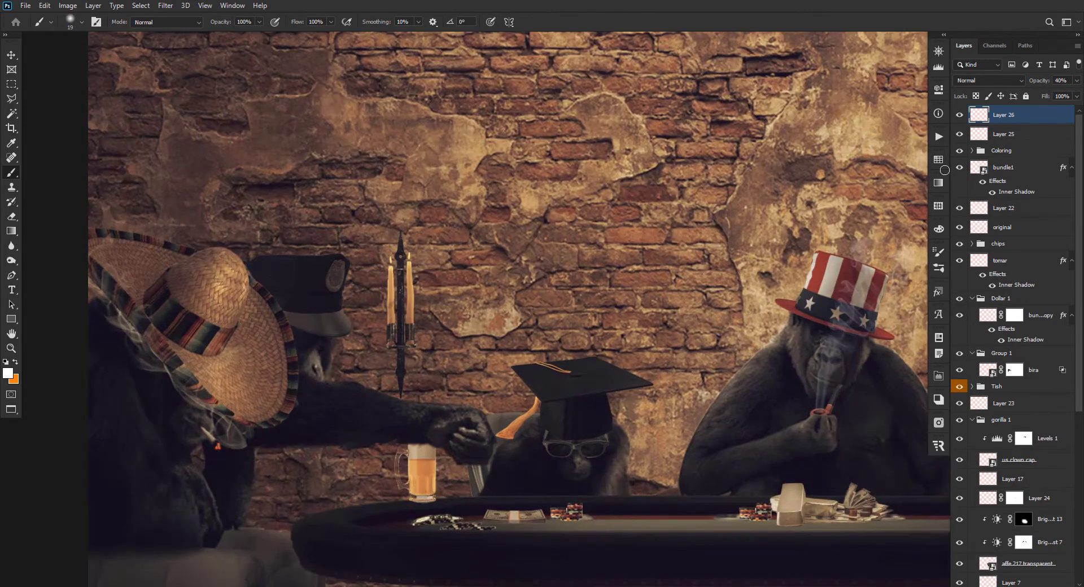
# Hide the Coloring group to sample the yellow candle flame as the brush colour, and restore the group.
pyautogui.click(957, 151)
pyautogui.scroll(3, 422, 250)
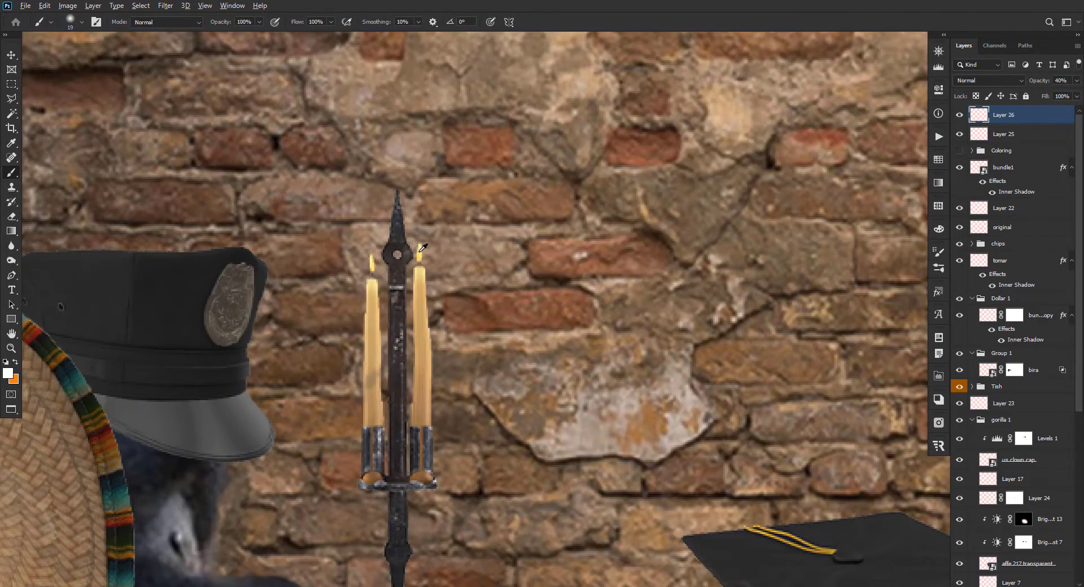
pyautogui.keyDown('alt'); pyautogui.click(421, 249); pyautogui.keyUp('alt')
pyautogui.scroll(-4, 422, 249)
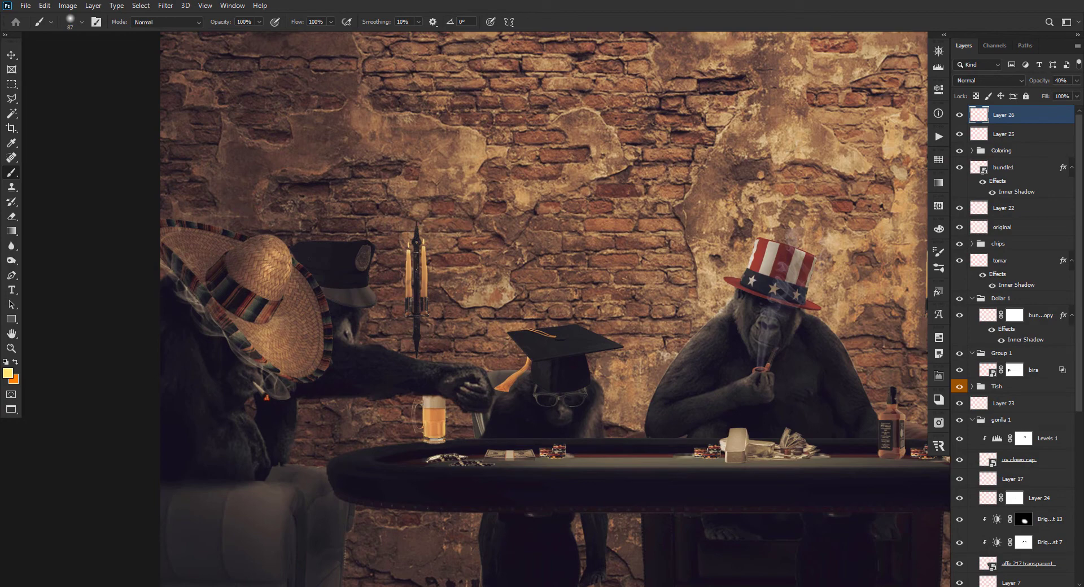
# Paint yellow glows around the left candle flames on a new top layer set to Lighten at 31% opacity.
pyautogui.hotkey('ctrl', 'shift', 'alt', 'n')
pyautogui.click(427, 240)
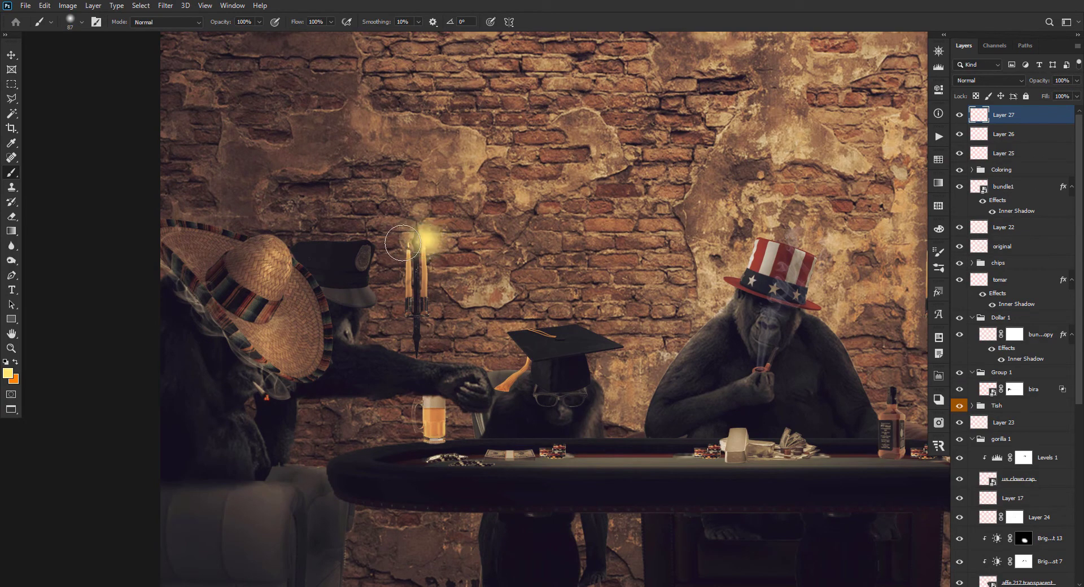
pyautogui.click(403, 243)
pyautogui.click(989, 80)
pyautogui.click(983, 165)
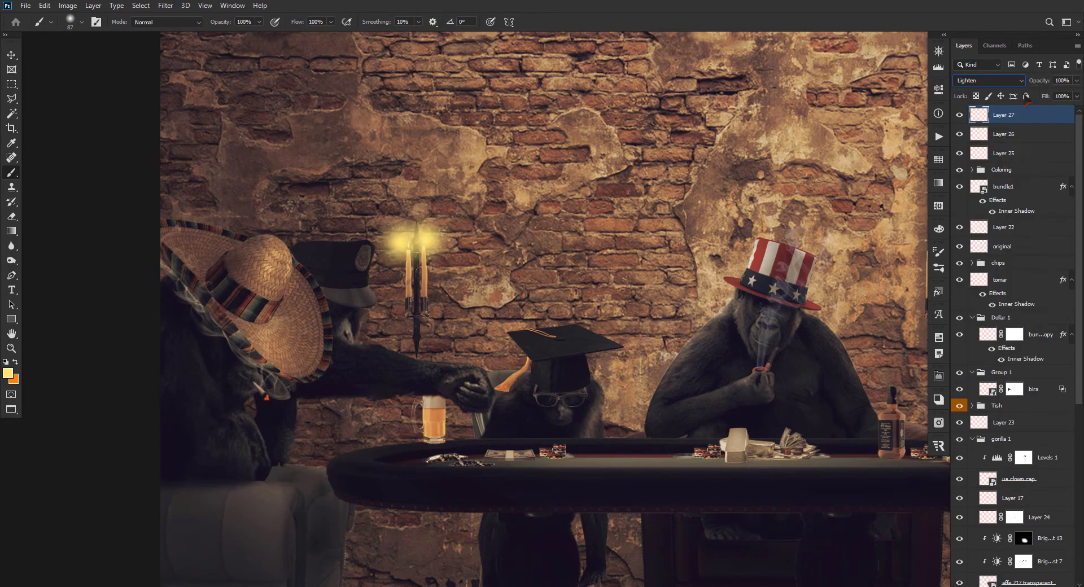
pyautogui.moveTo(1040, 83); pyautogui.dragTo(1002, 85)
pyautogui.scroll(-4, 335, 398)
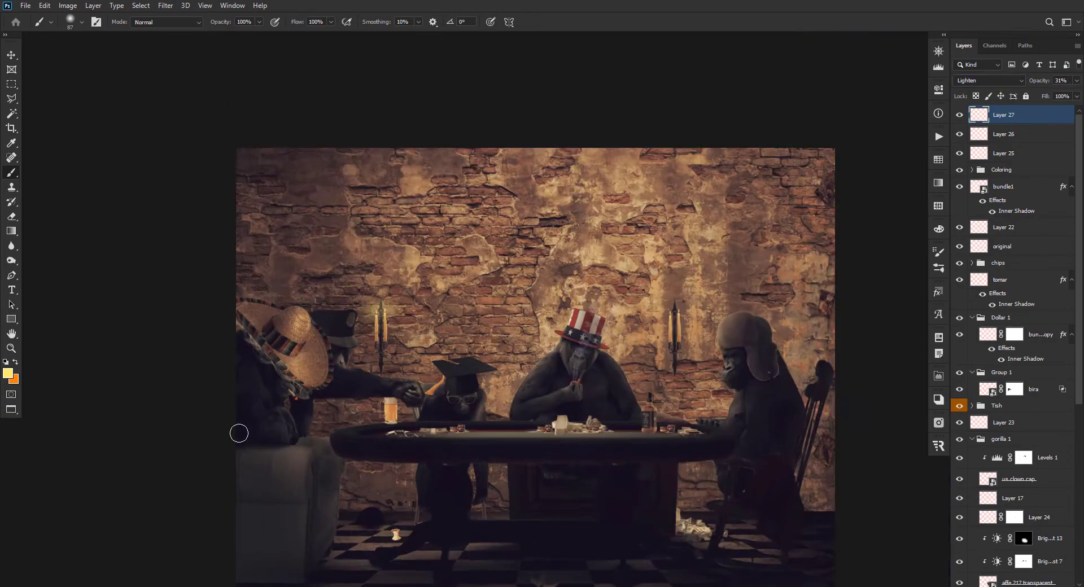
# Paint matching yellow glows around the right candle holder's flames on the same layer.
pyautogui.scroll(5, 672, 312)
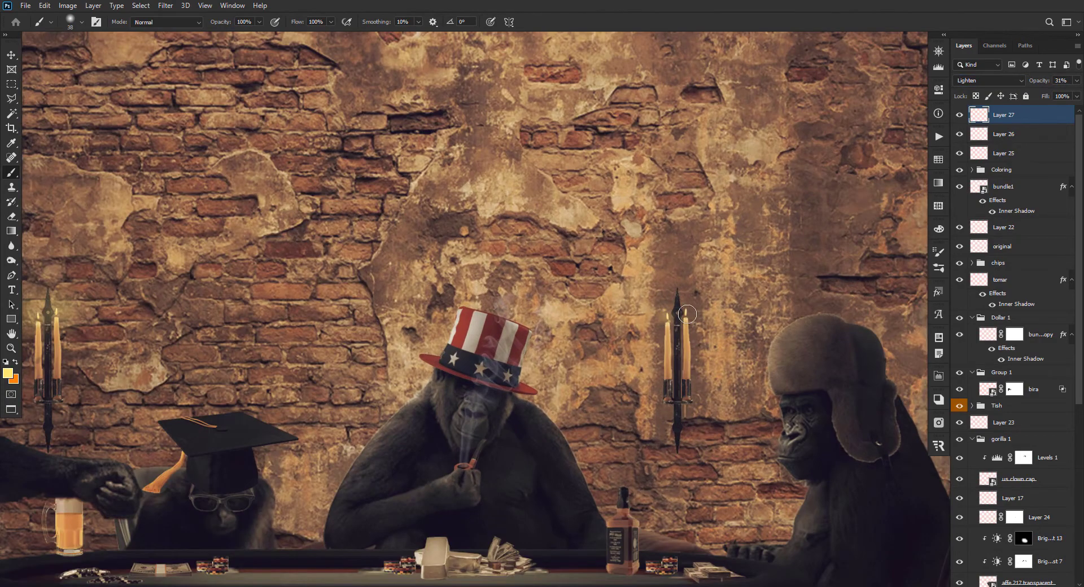
pyautogui.click(689, 312)
pyautogui.click(668, 315)
pyautogui.click(685, 314)
pyautogui.scroll(-5, 555, 214)
pyautogui.press('v')
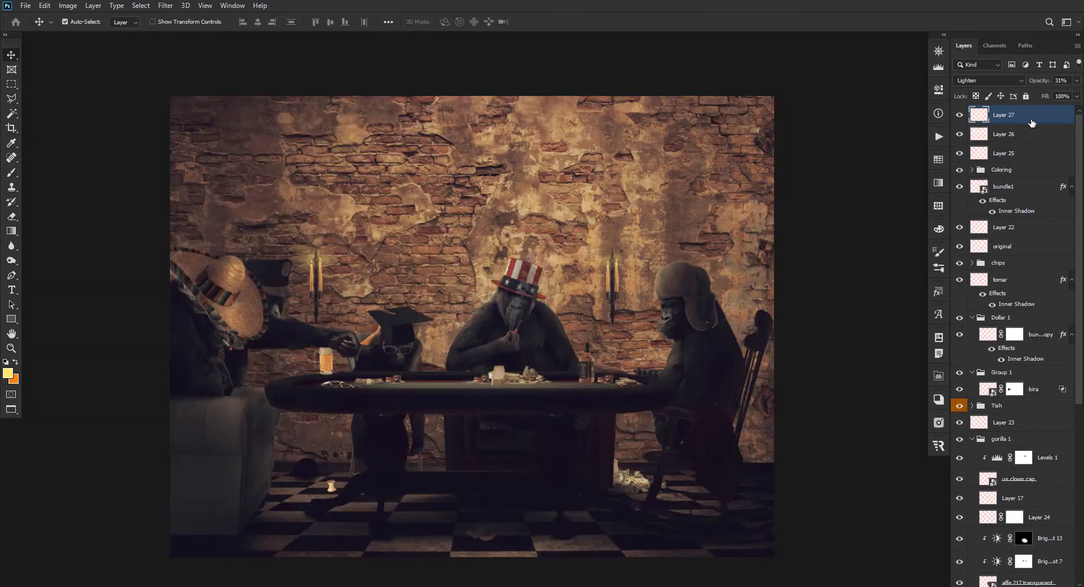
# Hide the Coloring group and add an Inner Shadow at 57% opacity to the banknotes on Layer 22.
pyautogui.click(959, 170)
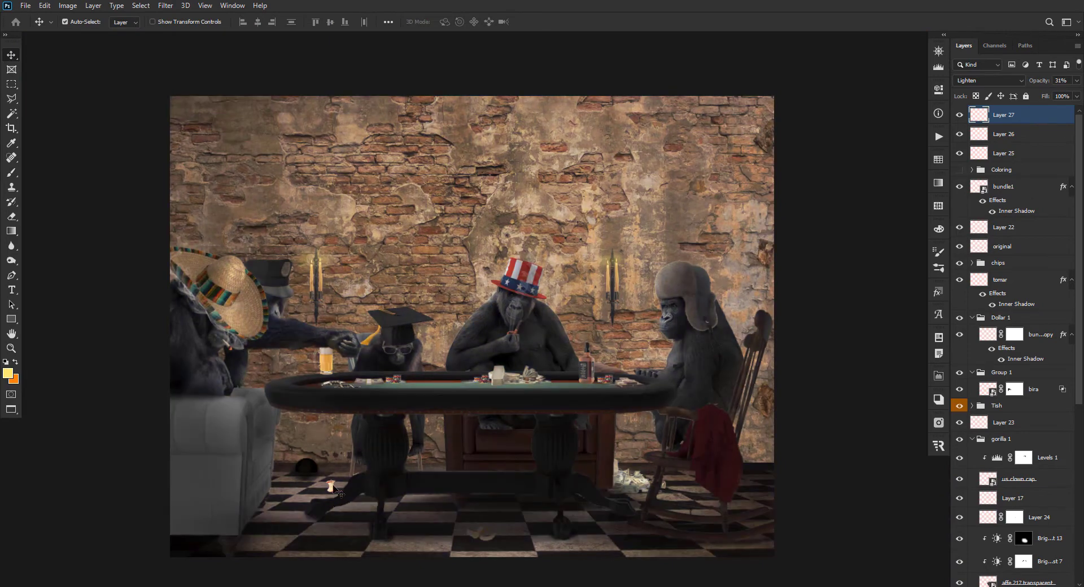
pyautogui.click(964, 227)
pyautogui.doubleClick(1050, 233)
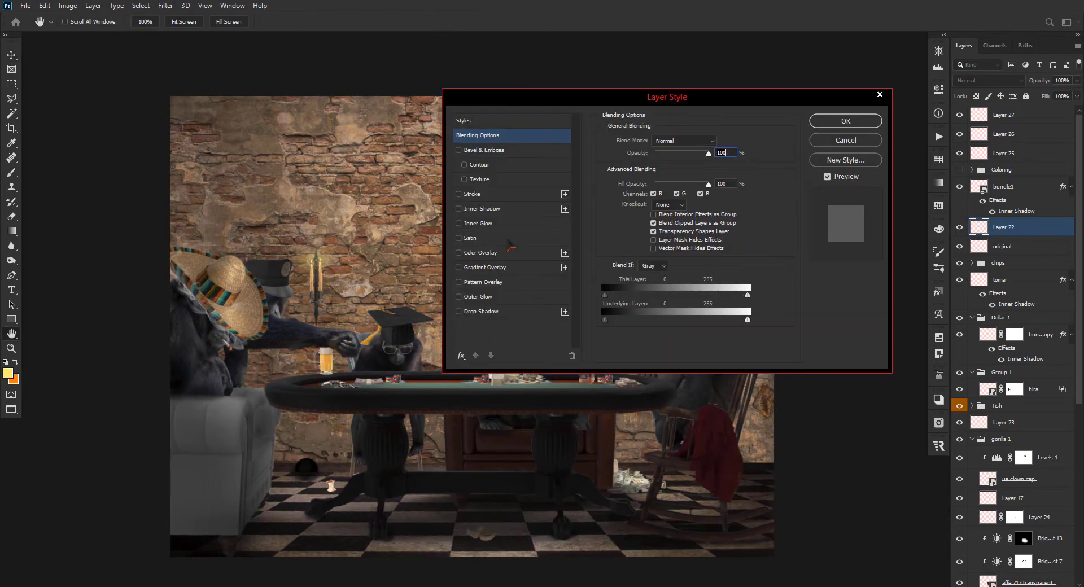
pyautogui.moveTo(527, 100); pyautogui.dragTo(726, 108)
pyautogui.click(684, 219)
pyautogui.moveTo(860, 166); pyautogui.dragTo(879, 165)
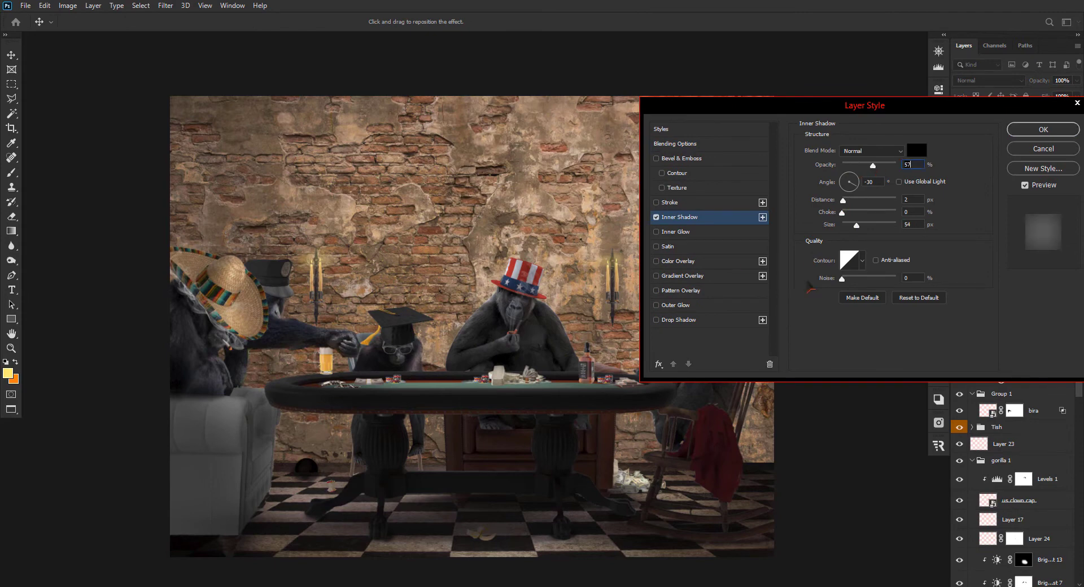
pyautogui.press('Return')
# Rasterize the money1 layer on the floor and give it an Inner Shadow at 65% opacity.
pyautogui.scroll(-3, 1011, 452)
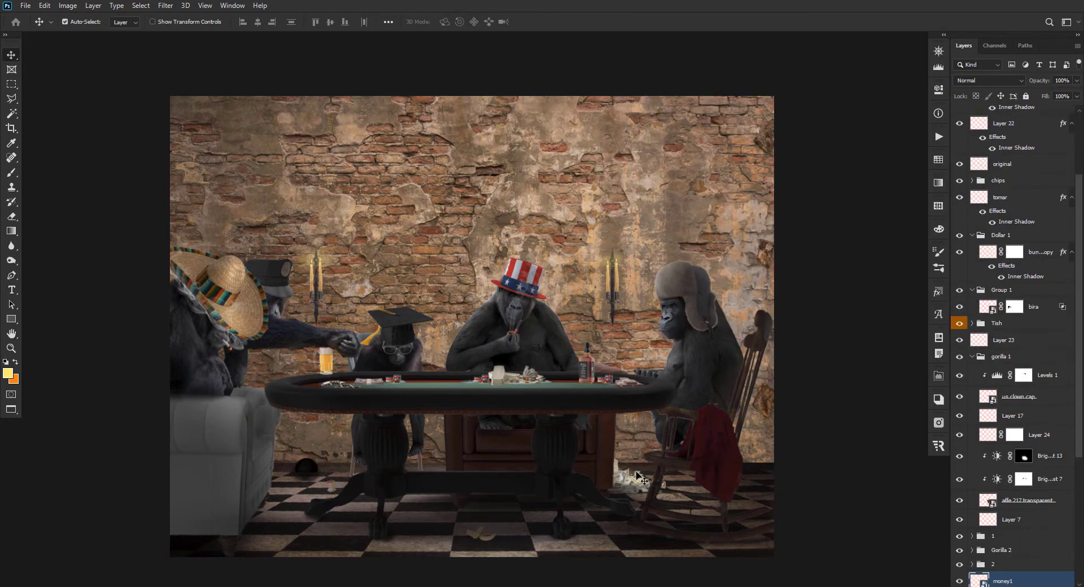
pyautogui.click(967, 528)
pyautogui.rightClick(971, 525)
pyautogui.click(960, 47)
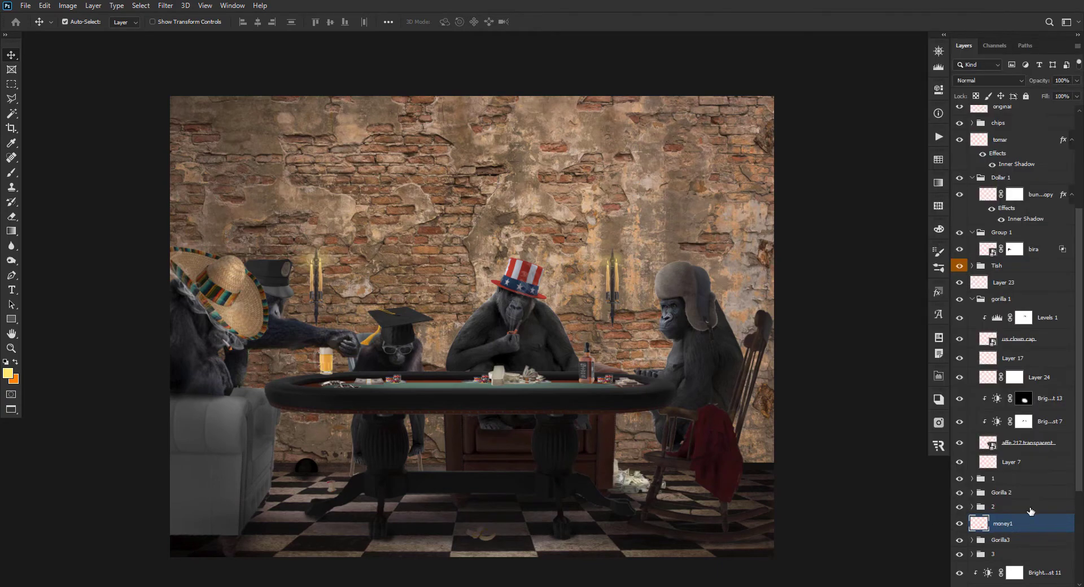
pyautogui.click(678, 221)
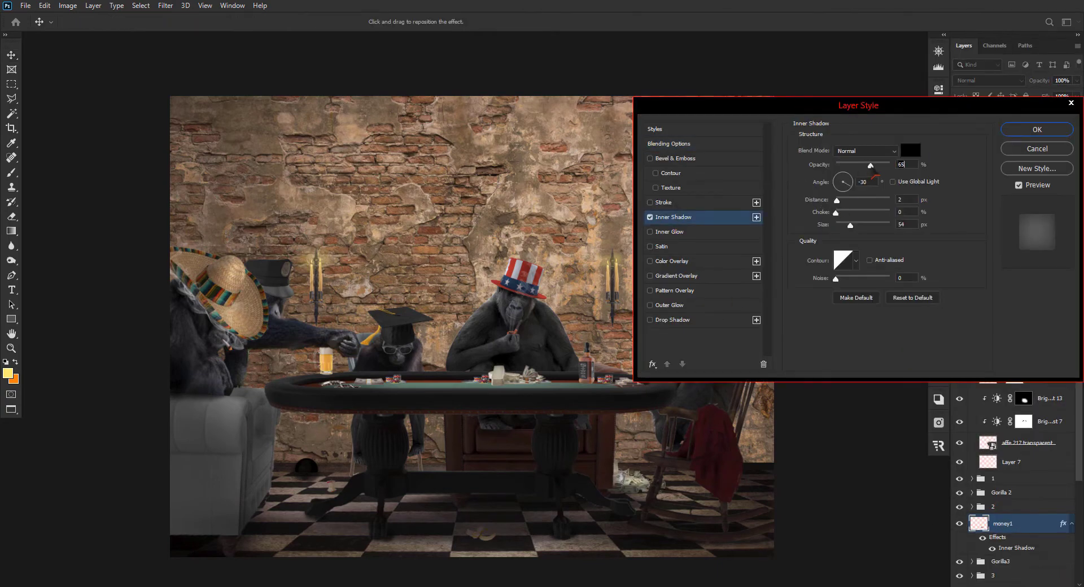
pyautogui.press('Return')
# Darken the checkered floor with soft black brush strokes on a new layer in the Ground group, using 20% brush opacity.
pyautogui.scroll(-2, 402, 381)
pyautogui.scroll(1, 402, 381)
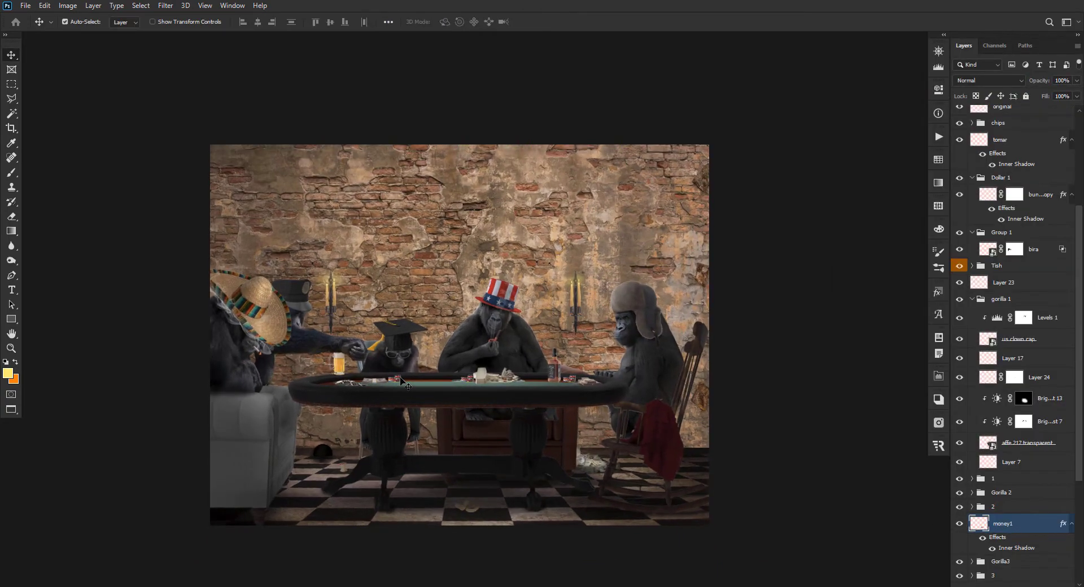
pyautogui.scroll(2, 344, 367)
pyautogui.scroll(-1, 345, 366)
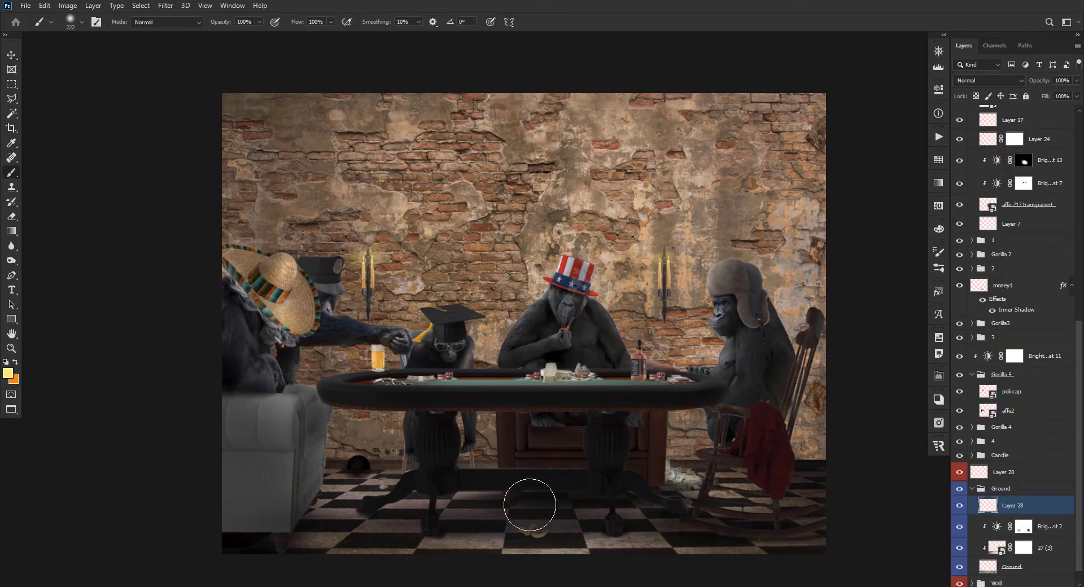
pyautogui.press('d')
pyautogui.moveTo(568, 523)
pyautogui.mouseDown()
pyautogui.moveTo(658, 526)
pyautogui.moveTo(641, 512)
pyautogui.moveTo(425, 495)
pyautogui.moveTo(452, 519)
pyautogui.moveTo(305, 534)
pyautogui.moveTo(315, 559)
pyautogui.mouseUp()
pyautogui.scroll(-1, 502, 555)
pyautogui.scroll(1, 339, 585)
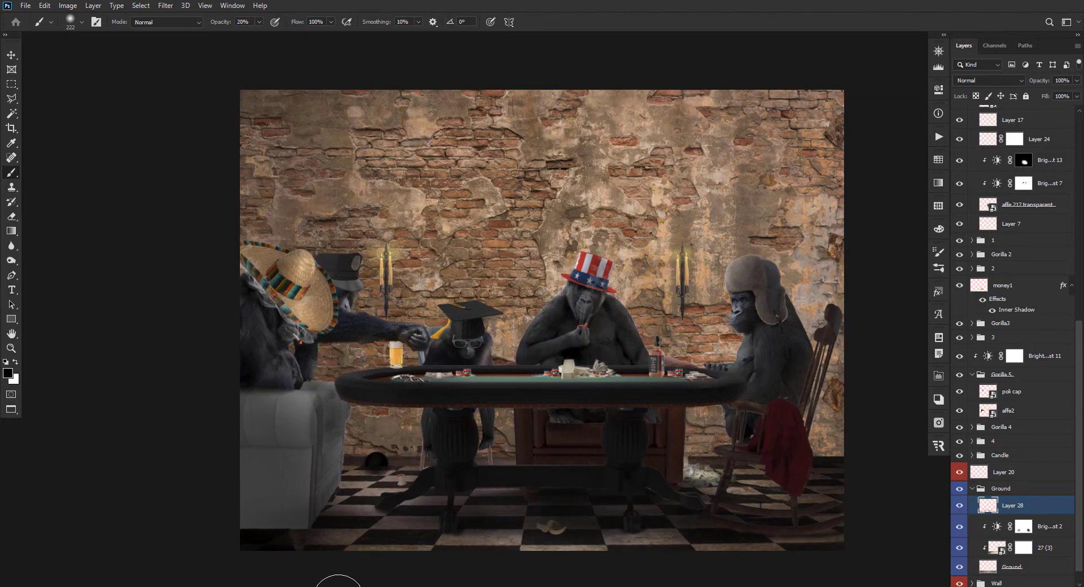
pyautogui.scroll(-1, 487, 406)
# Toggle the Coloring group's visibility to compare the scene with and without the colour grade.
pyautogui.press('v')
pyautogui.scroll(10, 1012, 282)
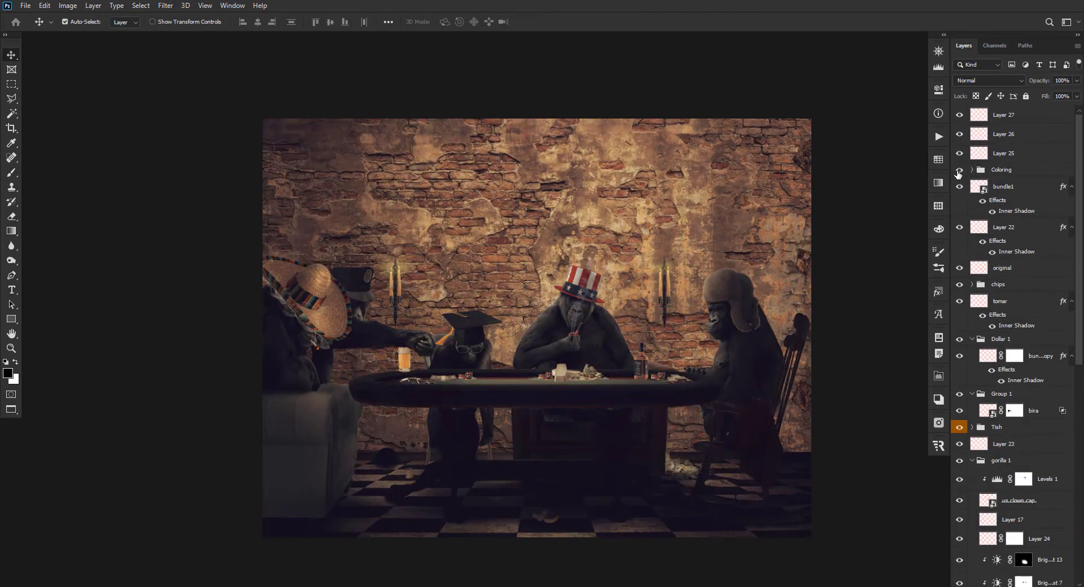
pyautogui.click(960, 170)
pyautogui.click(960, 170)
pyautogui.click(960, 170)
pyautogui.click(959, 170)
# Add an Inner Shadow to the beer glass layer bira and show the Coloring group again.
pyautogui.doubleClick(1054, 412)
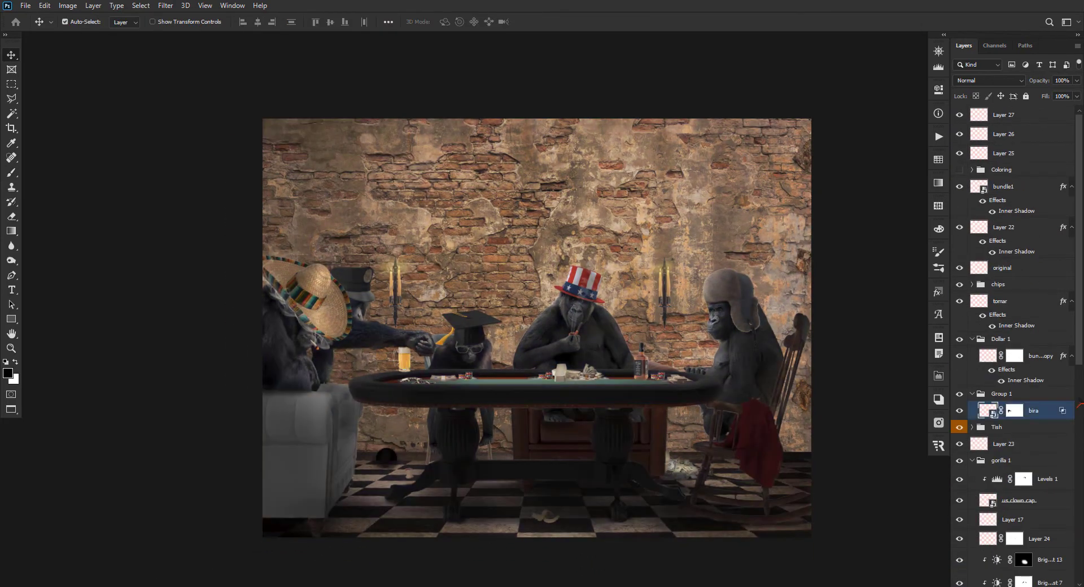
pyautogui.click(669, 219)
pyautogui.click(1030, 149)
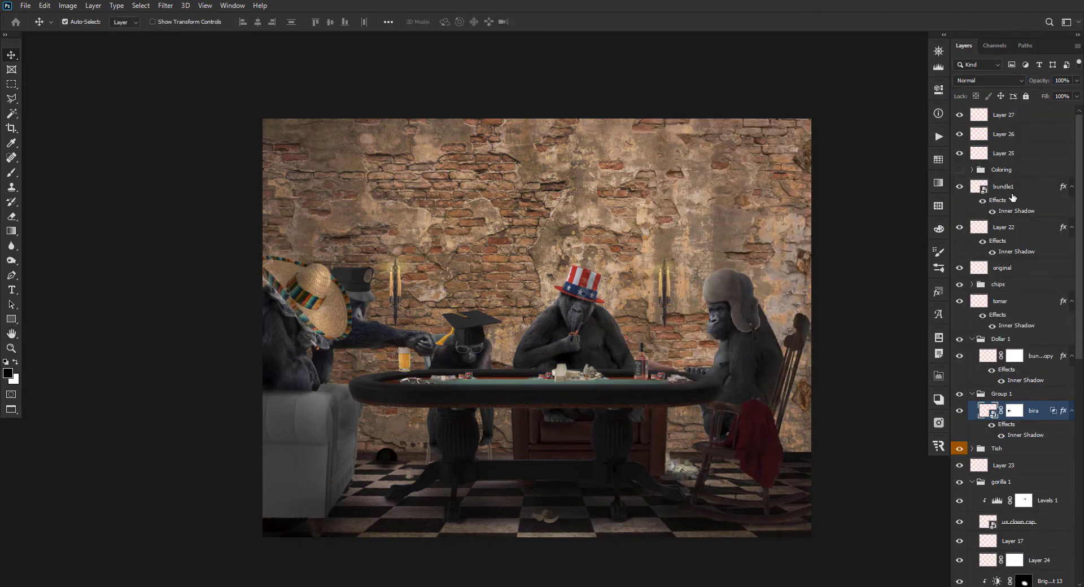
pyautogui.click(959, 170)
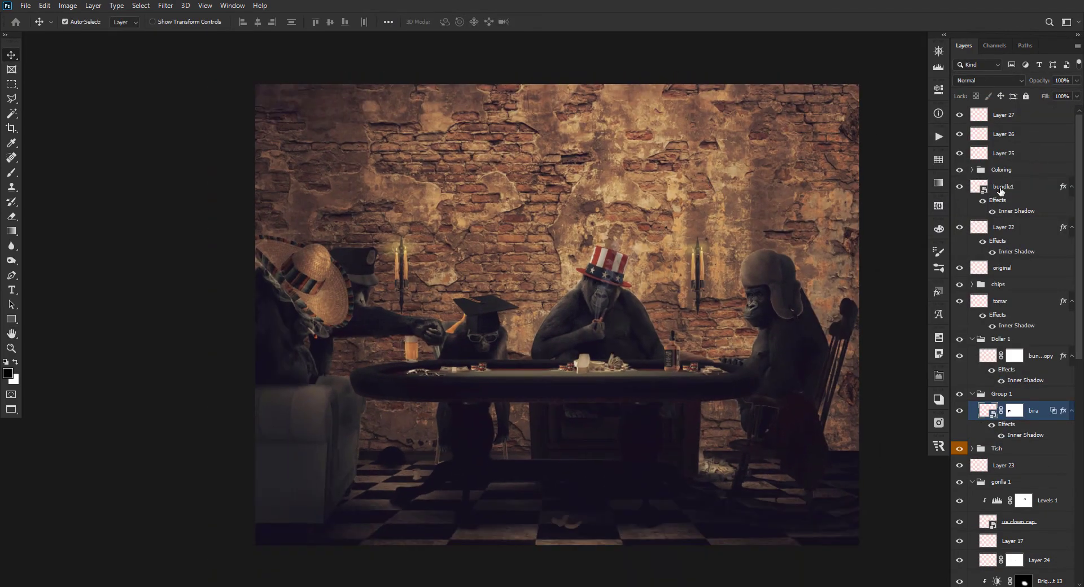
# Hide the Coloring group and create a new layer directly below the tomar money layer for brush painting.
pyautogui.click(1000, 171)
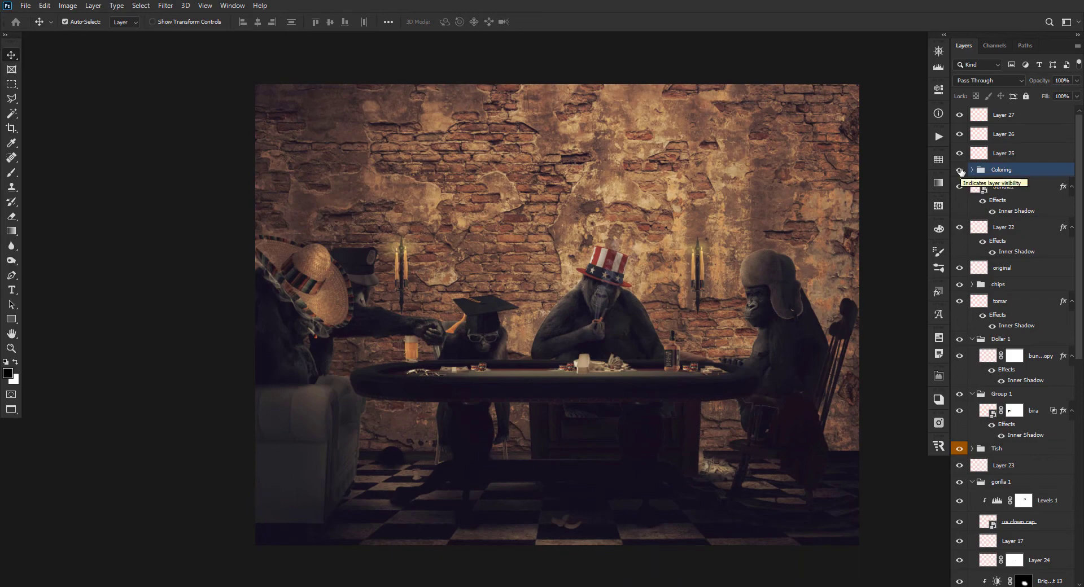
pyautogui.scroll(-1, 633, 373)
pyautogui.scroll(5, 598, 386)
pyautogui.click(960, 169)
pyautogui.click(1000, 301)
pyautogui.press('b')
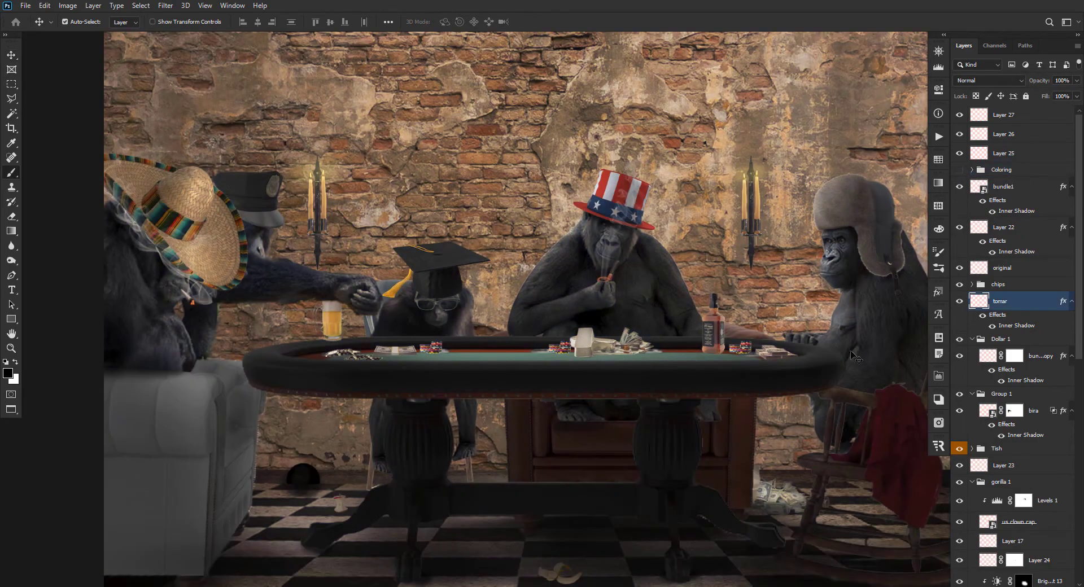
pyautogui.hotkey('ctrl', 'shift', 'alt', 'n')
# Paint soft black shadows on the table beneath the central money pile with a small brush at 20% opacity.
pyautogui.moveTo(632, 350); pyautogui.dragTo(554, 350)
pyautogui.scroll(5, 639, 375)
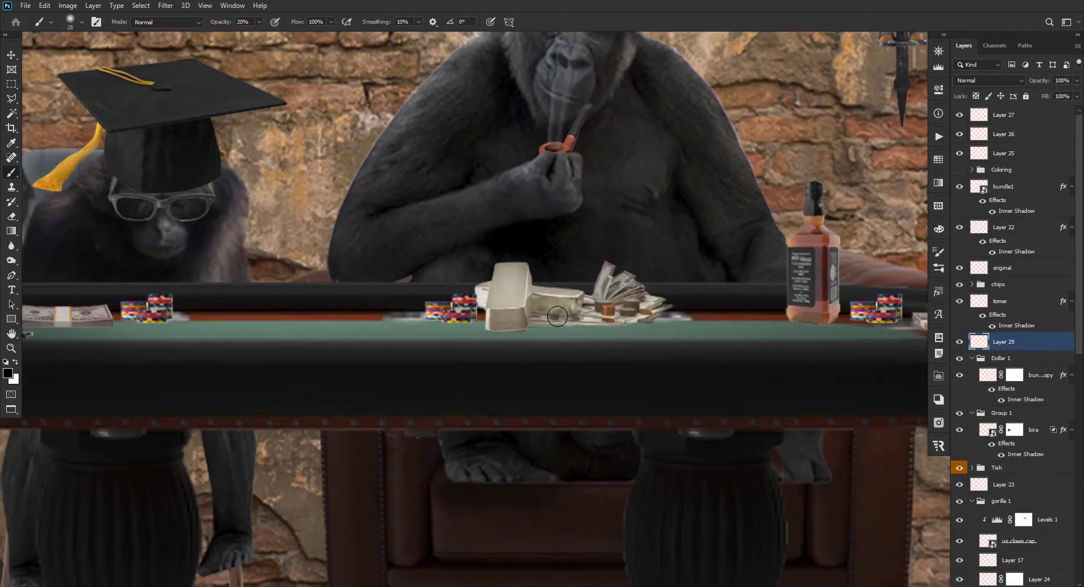
pyautogui.moveTo(520, 316)
pyautogui.mouseDown()
pyautogui.moveTo(489, 317)
pyautogui.moveTo(686, 321)
pyautogui.mouseUp()
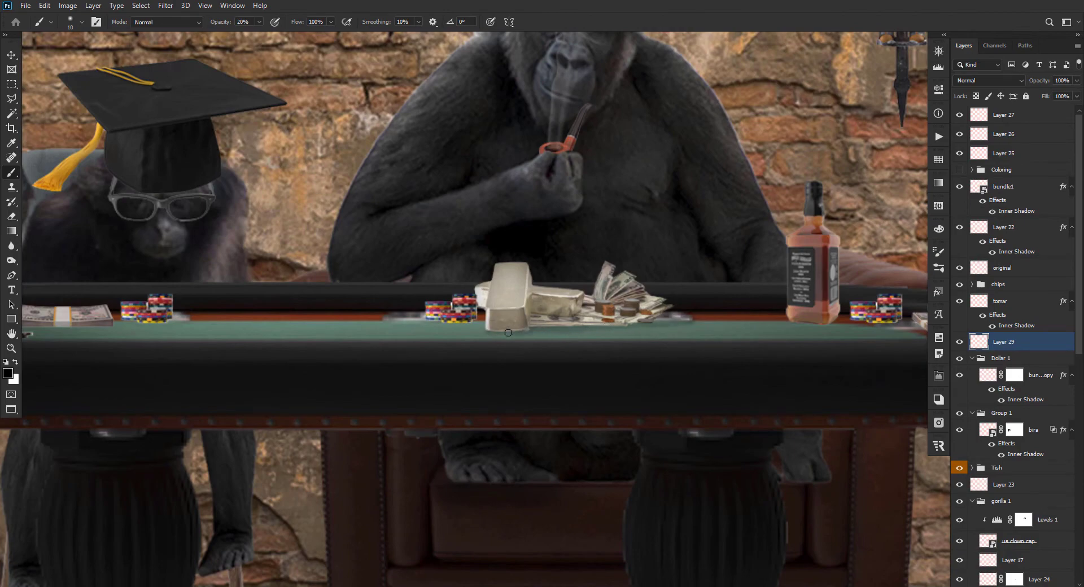
pyautogui.moveTo(483, 319)
pyautogui.mouseDown()
pyautogui.moveTo(487, 329)
pyautogui.moveTo(510, 326)
pyautogui.mouseUp()
pyautogui.scroll(-4, 515, 322)
pyautogui.scroll(2, 515, 320)
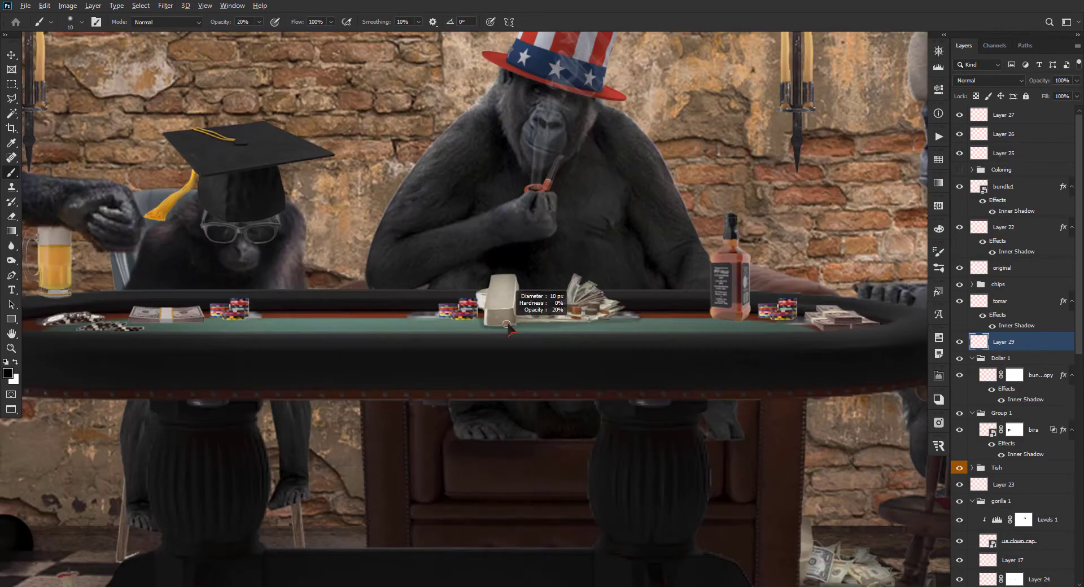
# Paint soft black shading along the base of the central money pile on a new layer above tomar, lowering brush opacity to 10%.
pyautogui.click(1016, 302)
pyautogui.hotkey('ctrl', 'alt', 'shift', 'n')
pyautogui.moveTo(492, 323)
pyautogui.mouseDown()
pyautogui.moveTo(542, 308)
pyautogui.moveTo(541, 318)
pyautogui.moveTo(579, 321)
pyautogui.moveTo(487, 320)
pyautogui.moveTo(525, 317)
pyautogui.moveTo(546, 273)
pyautogui.moveTo(540, 258)
pyautogui.moveTo(547, 314)
pyautogui.mouseUp()
pyautogui.scroll(-3, 525, 317)
pyautogui.scroll(1, 533, 316)
pyautogui.press('1')
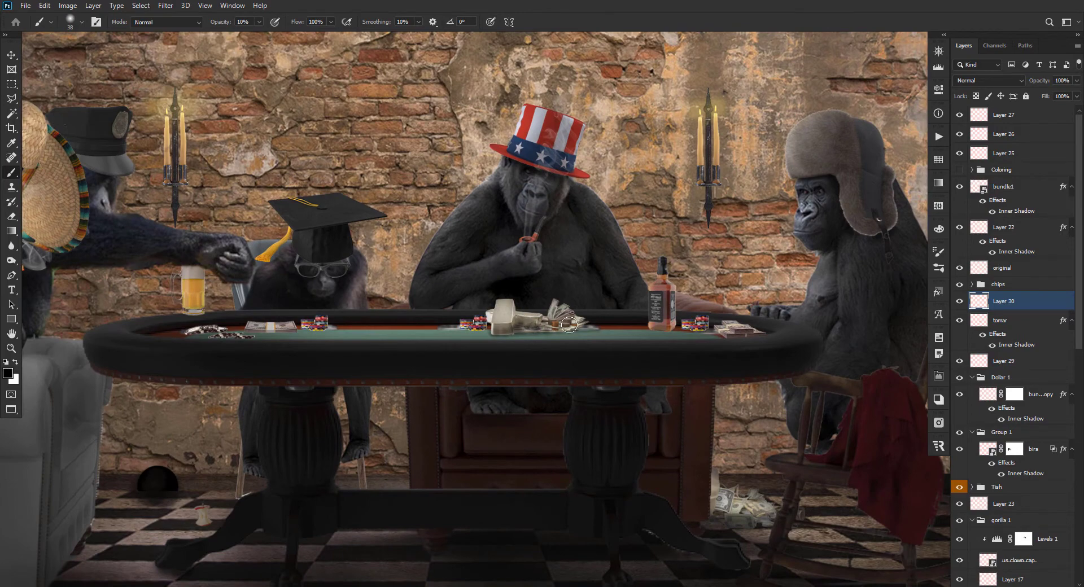
pyautogui.scroll(-3, 565, 326)
pyautogui.scroll(1, 613, 346)
# Paint a faint shadow at the whiskey bottle's base on a new layer directly below the original layer.
pyautogui.press('v')
pyautogui.hotkey('ctrl', 'shift', 'alt', 'n')
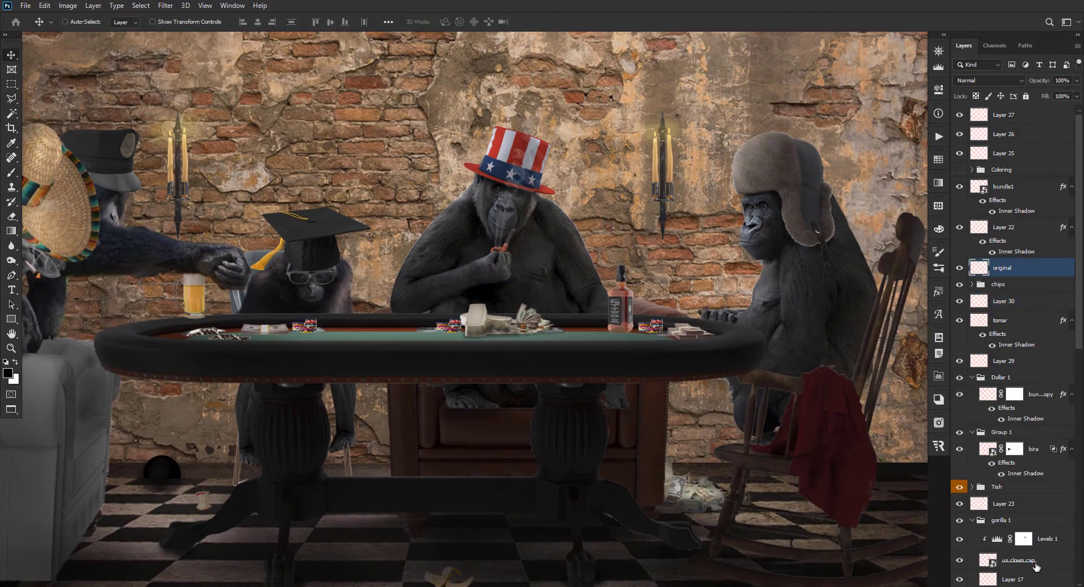
pyautogui.hotkey('ctrl', ']')
pyautogui.press('b')
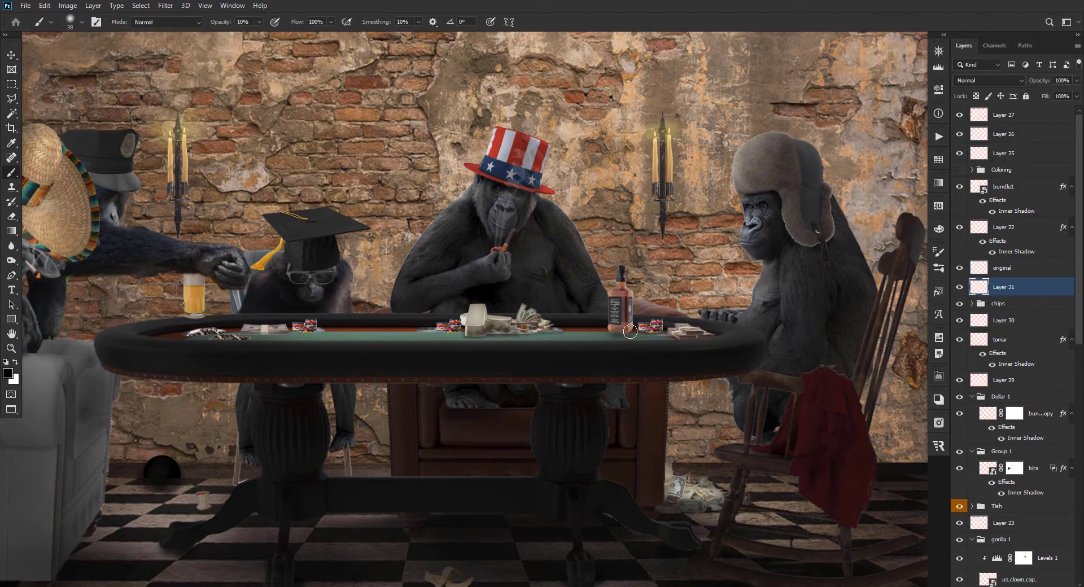
pyautogui.press('v')
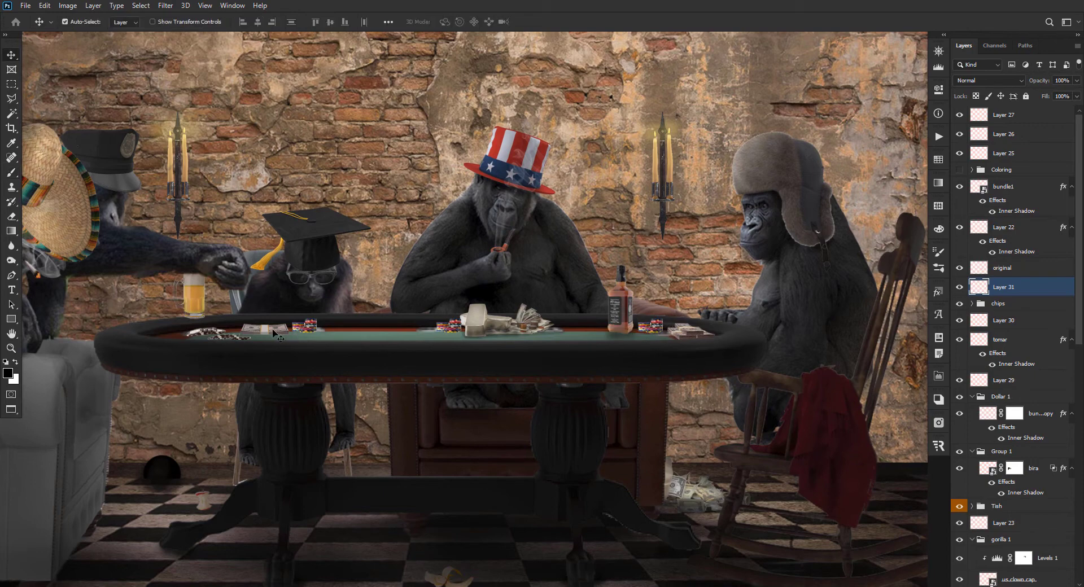
# Paint a faint black shadow beneath the bill bundle near the graduate gorilla on a new layer directly below bundle1, using a smaller brush.
pyautogui.click(274, 332)
pyautogui.press('b')
pyautogui.keyDown('ctrl'); pyautogui.click(1050, 586); pyautogui.keyUp('ctrl')
pyautogui.press('[')
pyautogui.press('[')
pyautogui.press('[')
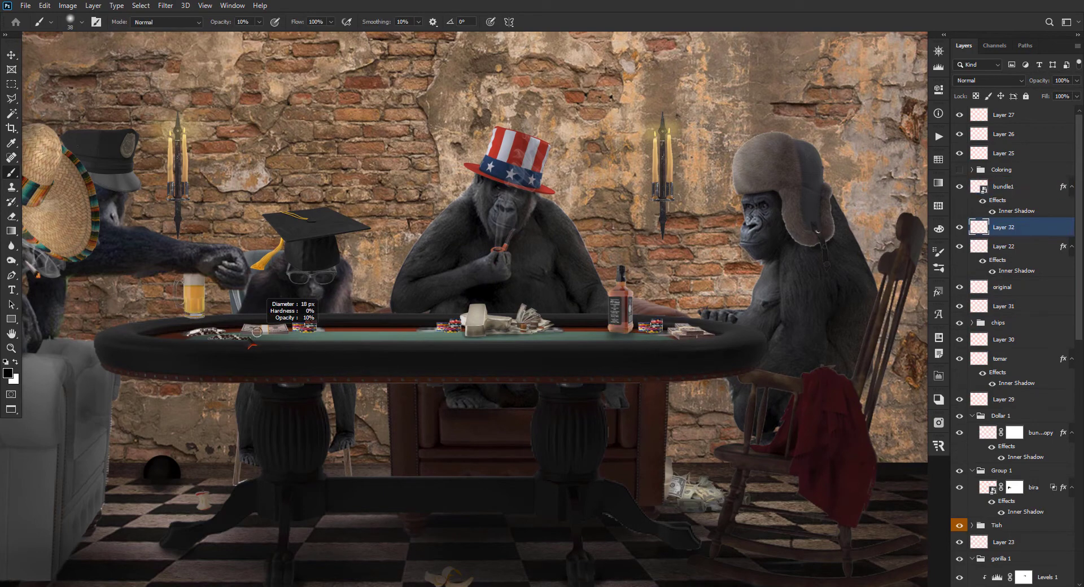
pyautogui.scroll(3, 253, 339)
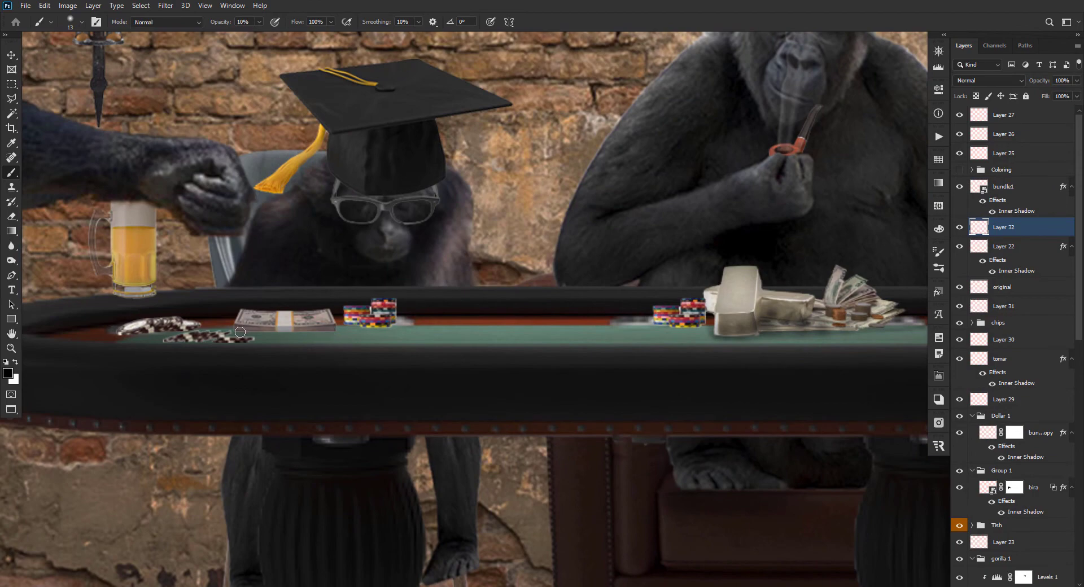
pyautogui.scroll(-3, 342, 334)
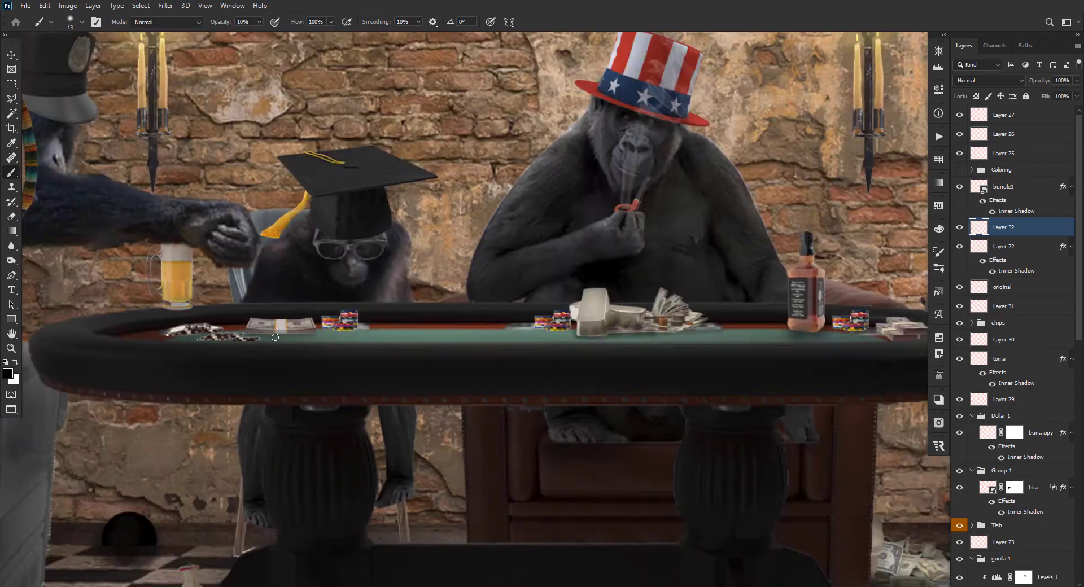
# Paint soft black shading along the bill bundle's base on a new layer directly above bundle1.
pyautogui.click(1015, 190)
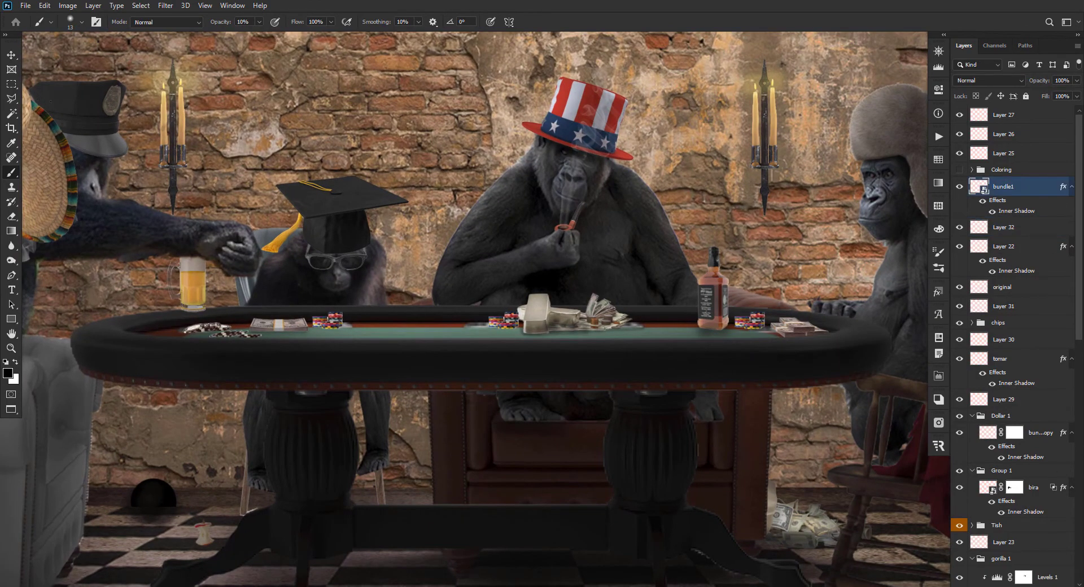
pyautogui.click(1059, 582)
pyautogui.scroll(5, 373, 330)
pyautogui.press('[')
pyautogui.moveTo(373, 330); pyautogui.dragTo(251, 330)
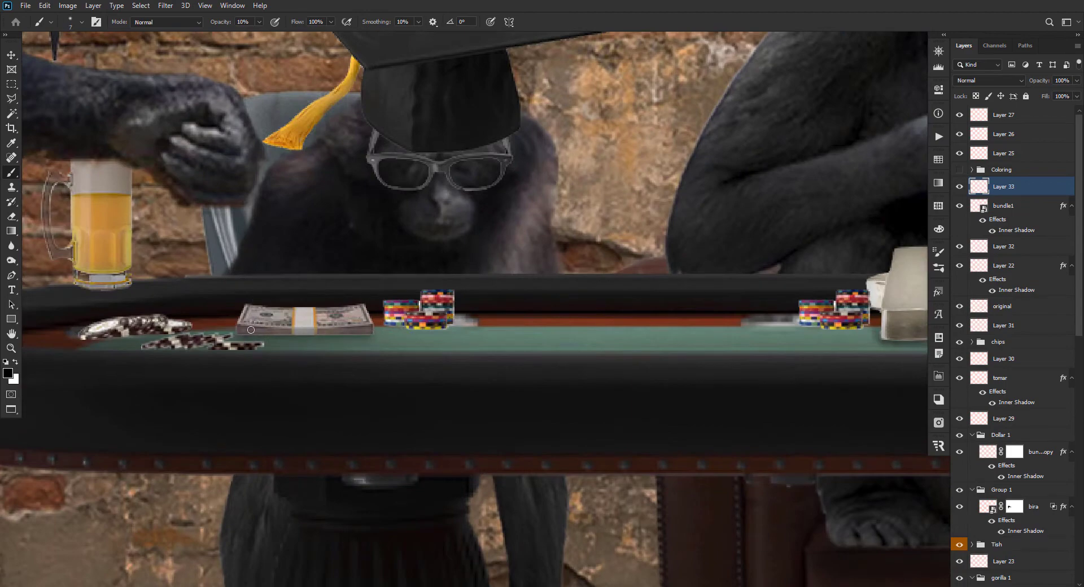
pyautogui.keyDown('shift'); pyautogui.click(370, 332); pyautogui.keyUp('shift')
pyautogui.hotkey('ctrl', '0')
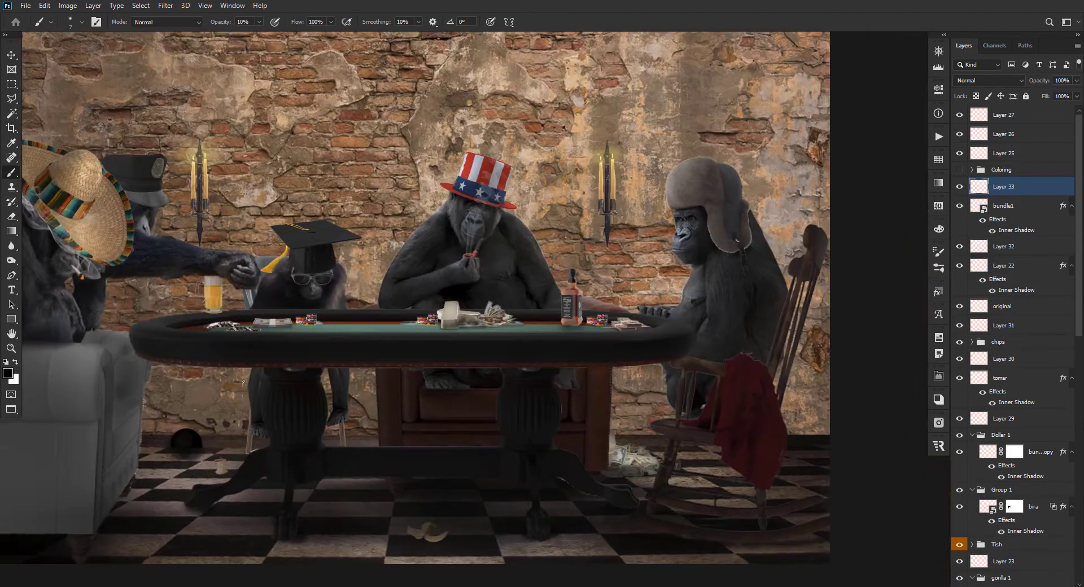
# Paint a faint shadow under the rear black-and-white chips near the beer mug on a new layer directly below Layer 13.
pyautogui.scroll(5, 215, 328)
pyautogui.press('v')
pyautogui.click(214, 323)
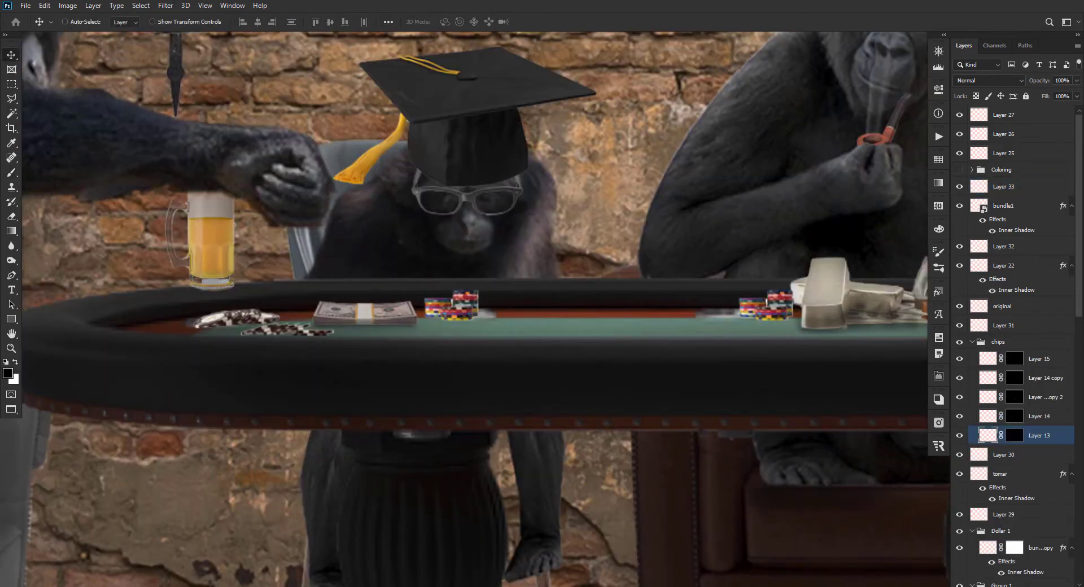
pyautogui.hotkey('ctrl', 'shift', 'alt', 'n')
pyautogui.press('b')
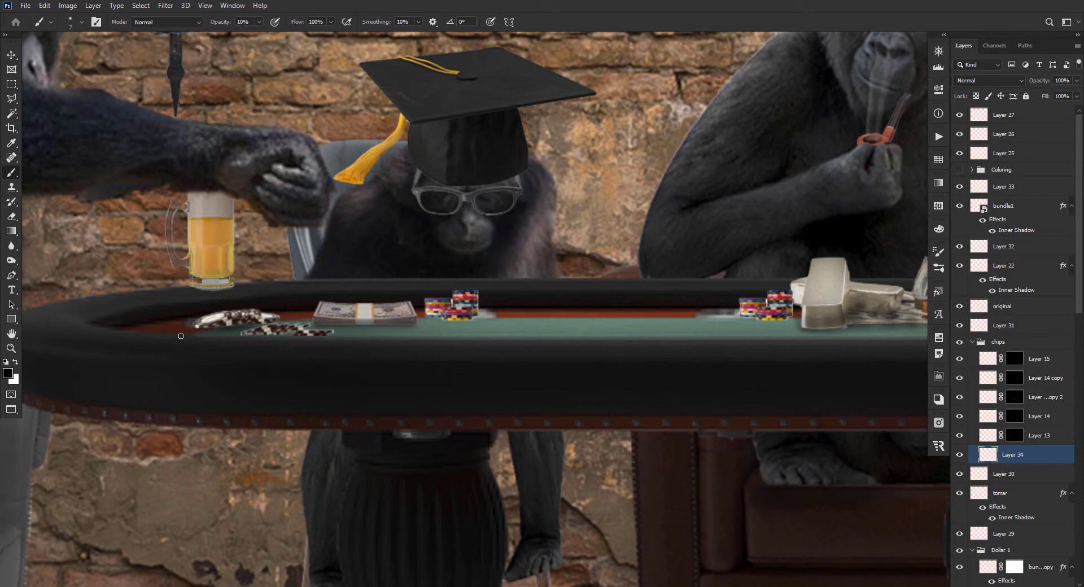
# Paint a faint shadow under the front black-and-white chips on a new layer directly below their layer in the chips group.
pyautogui.press('v')
pyautogui.click(272, 330)
pyautogui.click(279, 327)
pyautogui.keyDown('ctrl'); pyautogui.click(1042, 586); pyautogui.keyUp('ctrl')
pyautogui.press('b')
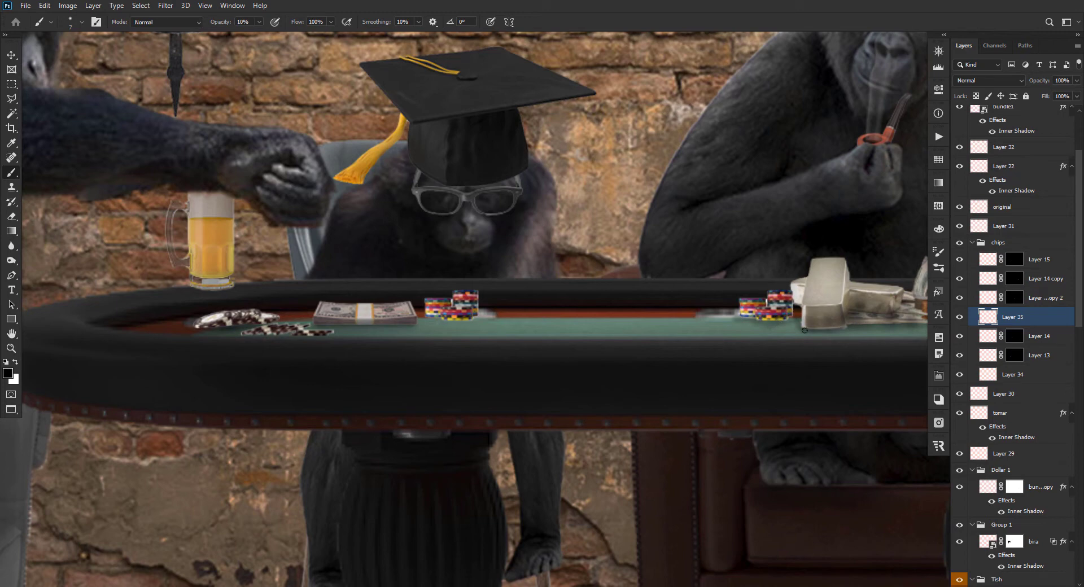
# Paint a faint shadow under the coloured chips beside the bill bundle on a new layer directly below Layer 14.
pyautogui.press('v')
pyautogui.click(465, 311)
pyautogui.keyDown('ctrl'); pyautogui.click(1042, 586); pyautogui.keyUp('ctrl')
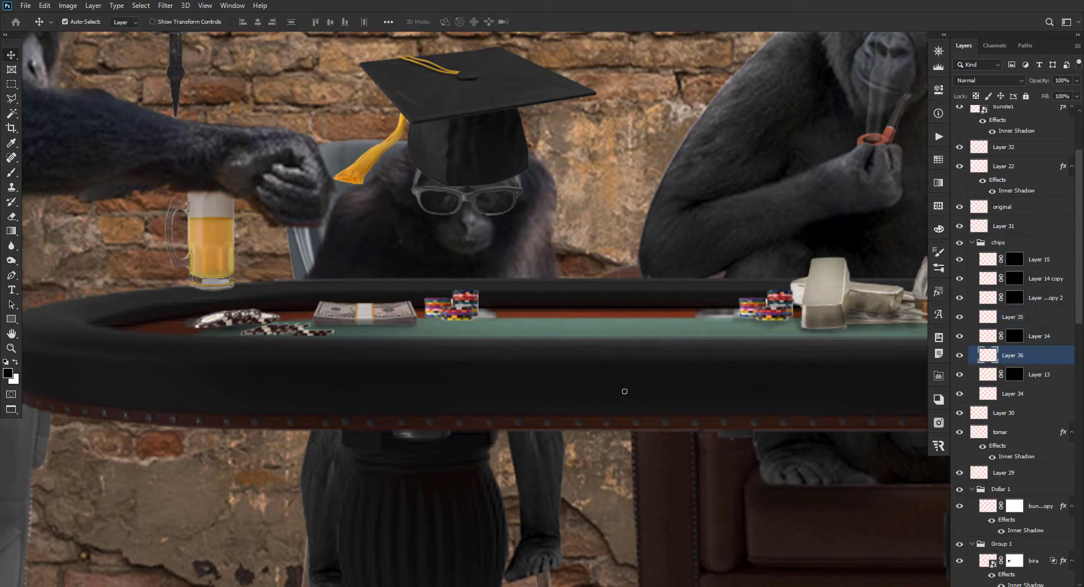
pyautogui.press('b')
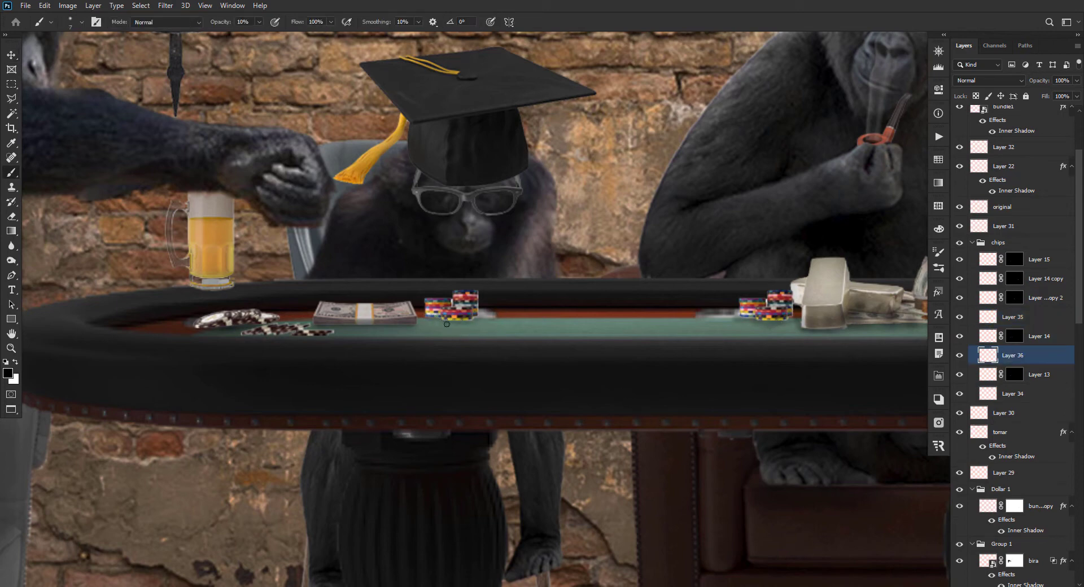
pyautogui.scroll(-5, 518, 341)
pyautogui.scroll(5, 706, 343)
# Paint a faint shadow under the chips beside the whiskey bottle on a new layer directly below Layer 14 copy.
pyautogui.press('v')
pyautogui.keyDown('ctrl'); pyautogui.click(701, 344); pyautogui.keyUp('ctrl')
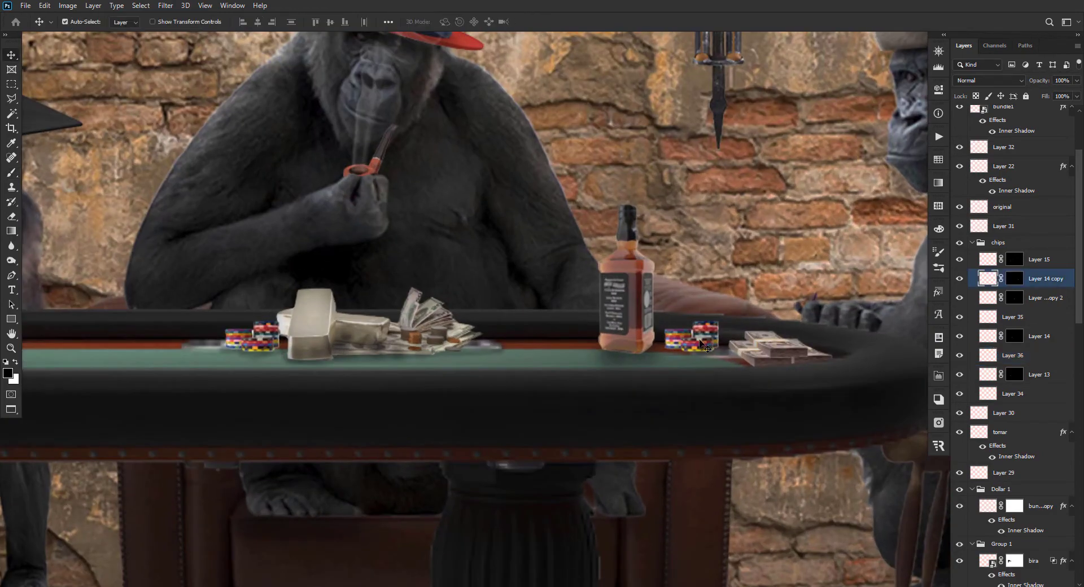
pyautogui.keyDown('ctrl'); pyautogui.click(1042, 586); pyautogui.keyUp('ctrl')
pyautogui.press('b')
pyautogui.scroll(2, 667, 357)
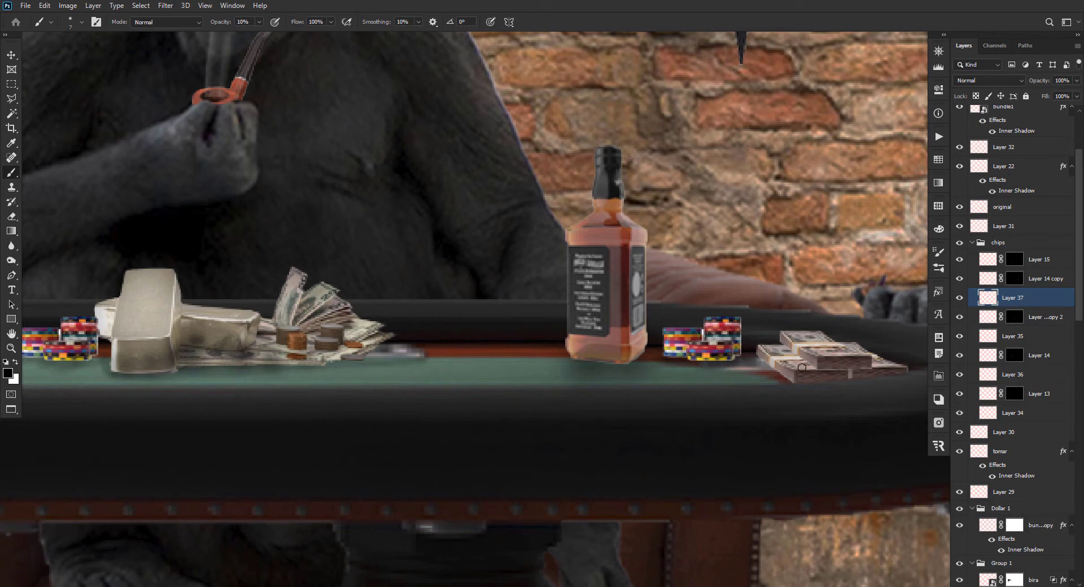
# Paint a soft shadow beneath the stacked bill bundles beside the bottle chips on a new bottom layer in the Dollar 1 group.
pyautogui.press('v')
pyautogui.keyDown('ctrl'); pyautogui.click(790, 367); pyautogui.keyUp('ctrl')
pyautogui.hotkey('ctrl', 'shift', 'alt', 'n')
pyautogui.press('b')
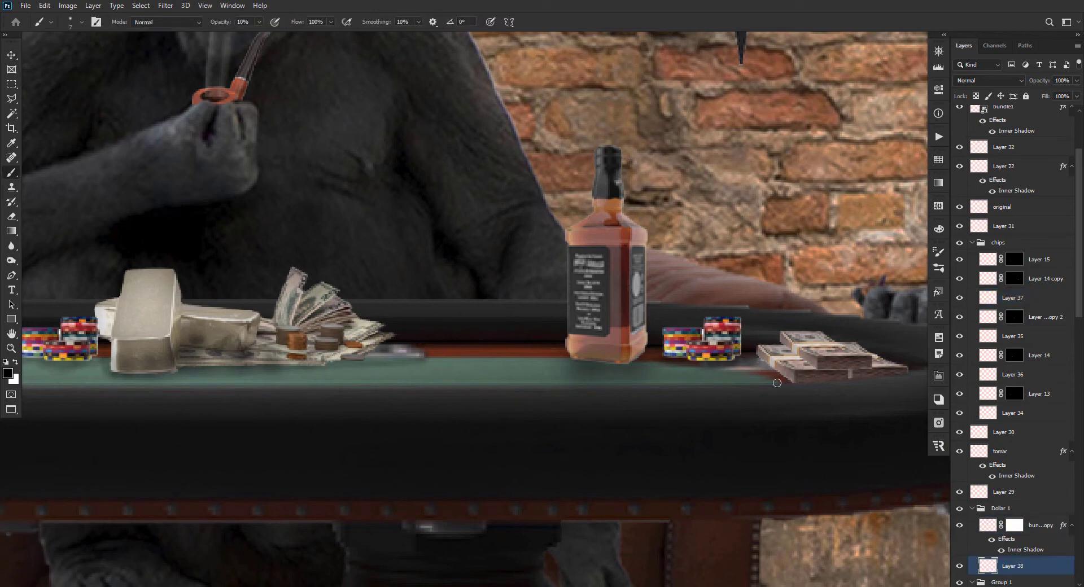
pyautogui.moveTo(772, 366); pyautogui.dragTo(781, 377)
# Add a layer clipped to the stacked bill bundles and paint soft black shading on their lower edge.
pyautogui.hotkey('ctrl', 'shift', 'alt', 'n')
pyautogui.hotkey('ctrl', ']')
pyautogui.hotkey('ctrl', 'alt', 'g')
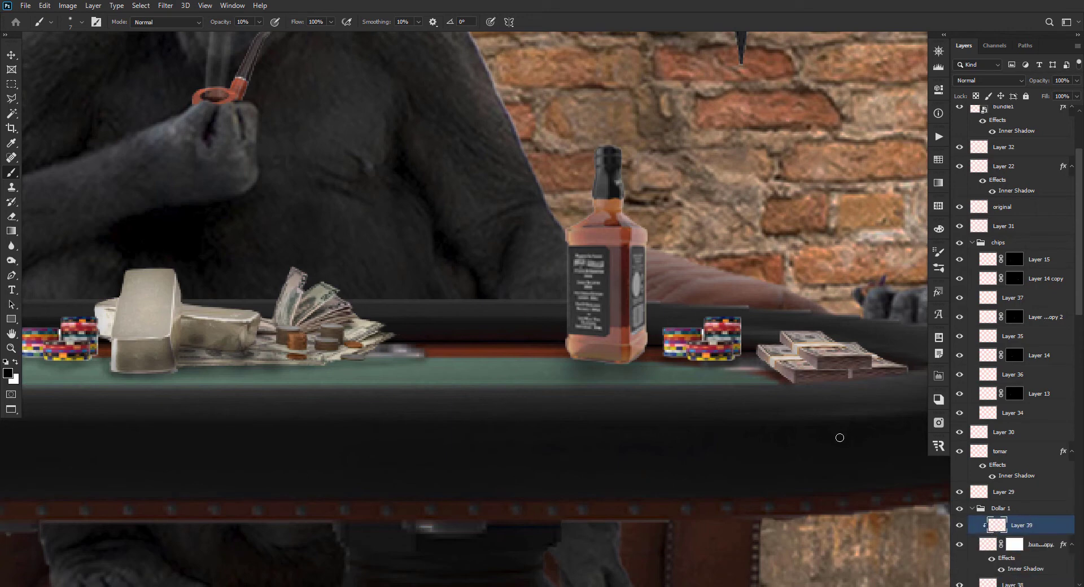
pyautogui.moveTo(851, 371)
pyautogui.mouseDown()
pyautogui.moveTo(826, 382)
pyautogui.moveTo(895, 378)
pyautogui.moveTo(822, 377)
pyautogui.moveTo(815, 362)
pyautogui.moveTo(881, 365)
pyautogui.moveTo(793, 371)
pyautogui.moveTo(788, 362)
pyautogui.moveTo(874, 367)
pyautogui.moveTo(801, 394)
pyautogui.mouseUp()
pyautogui.scroll(-8, 486, 317)
pyautogui.press('v')
pyautogui.scroll(-2, 362, 299)
pyautogui.scroll(3, 80, 207)
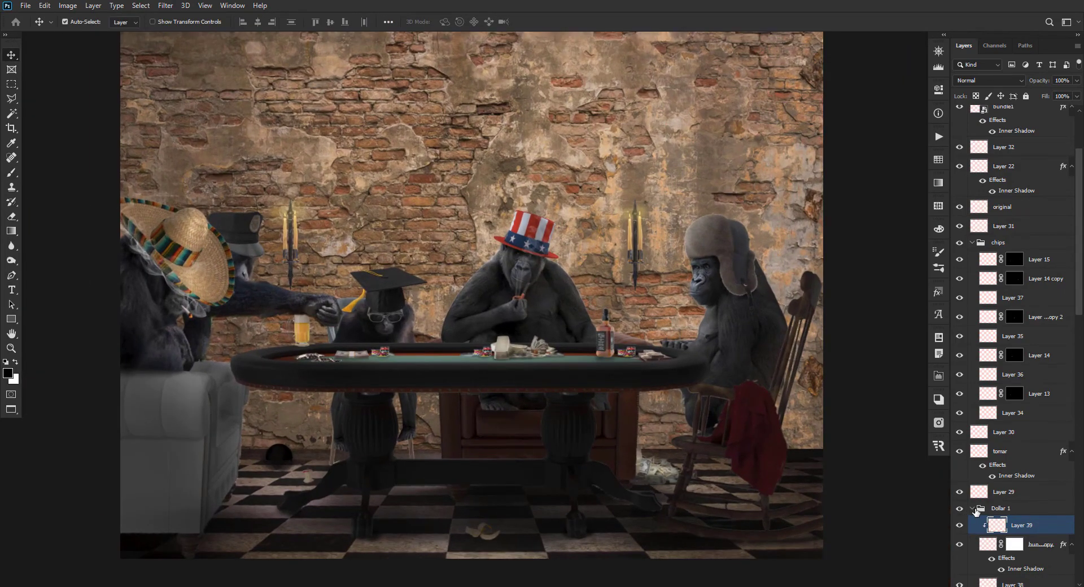
# Bring the money2 money bag in above Layer 19, scale it to about 85%, and place it in front of the sofa.
pyautogui.click(973, 509)
pyautogui.click(180, 452)
pyautogui.scroll(-5, 964, 262)
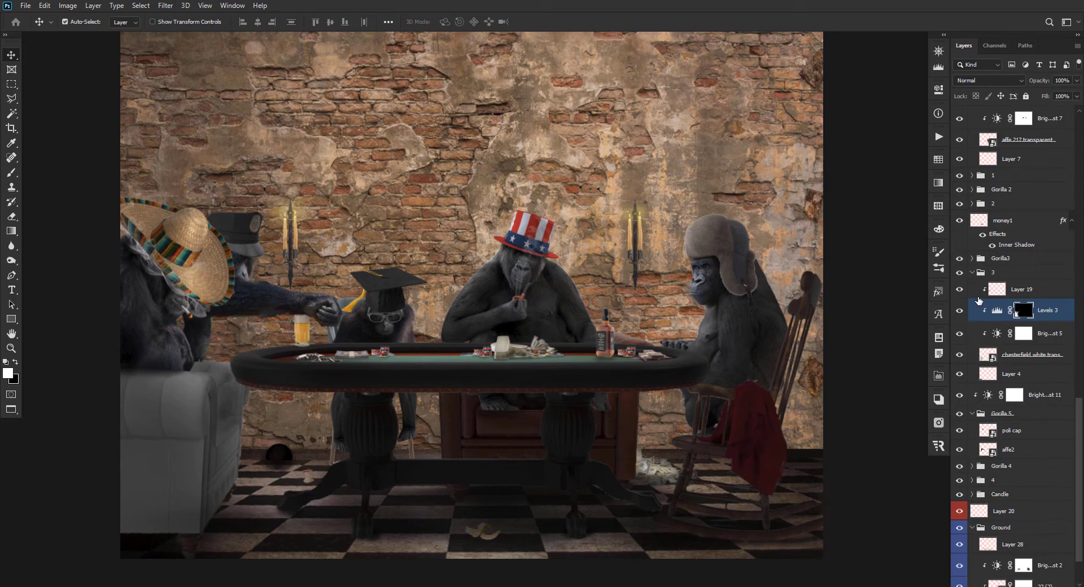
pyautogui.click(986, 291)
pyautogui.press('x')
pyautogui.moveTo(461, 290); pyautogui.dragTo(130, 483)
pyautogui.moveTo(208, 403); pyautogui.dragTo(193, 422)
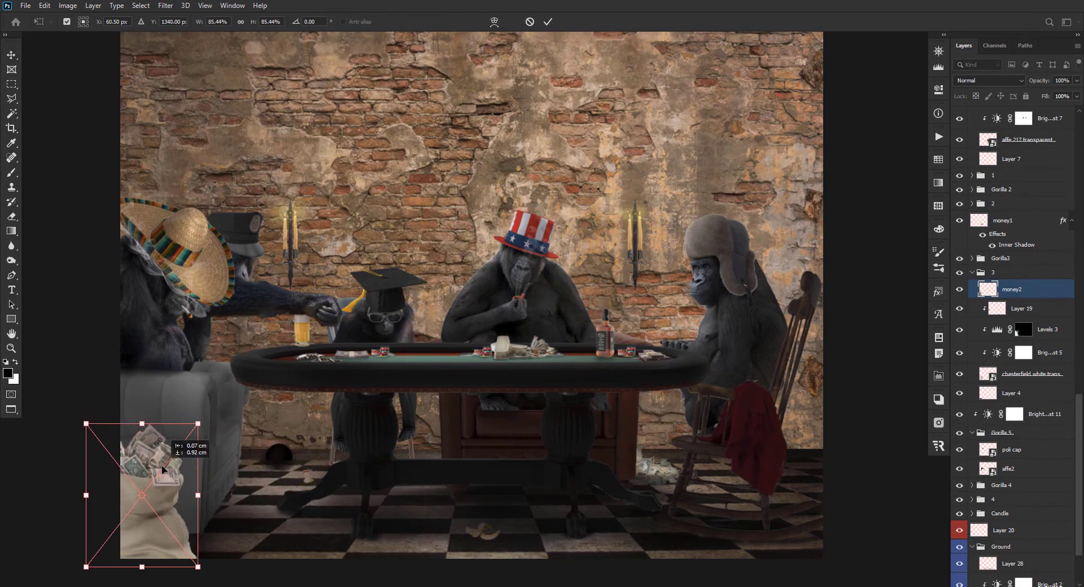
pyautogui.press('Return')
pyautogui.moveTo(162, 465); pyautogui.dragTo(163, 463)
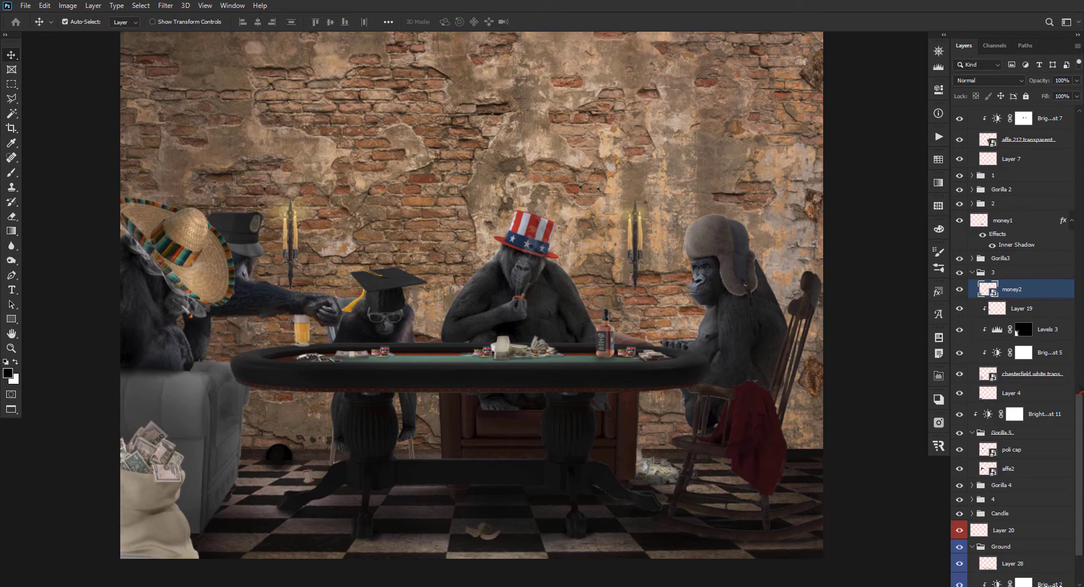
# Darken the money bag with a clipped Brightness/Contrast adjustment set to brightness -137 and contrast -21.
pyautogui.click(1017, 585)
pyautogui.click(1023, 432)
pyautogui.click(841, 278)
pyautogui.moveTo(843, 154); pyautogui.dragTo(840, 176)
pyautogui.moveTo(779, 155)
pyautogui.mouseDown()
pyautogui.moveTo(797, 155)
pyautogui.moveTo(781, 155)
pyautogui.mouseUp()
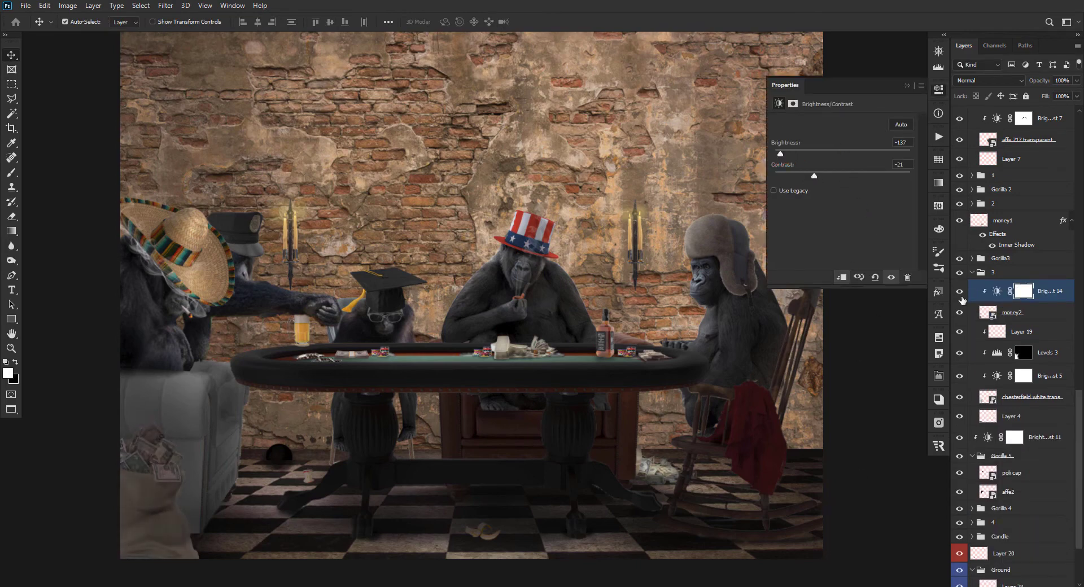
# Paint soft black shadows around the money bag on a new layer directly below money2 with a large brush at 10% opacity.
pyautogui.click(1025, 314)
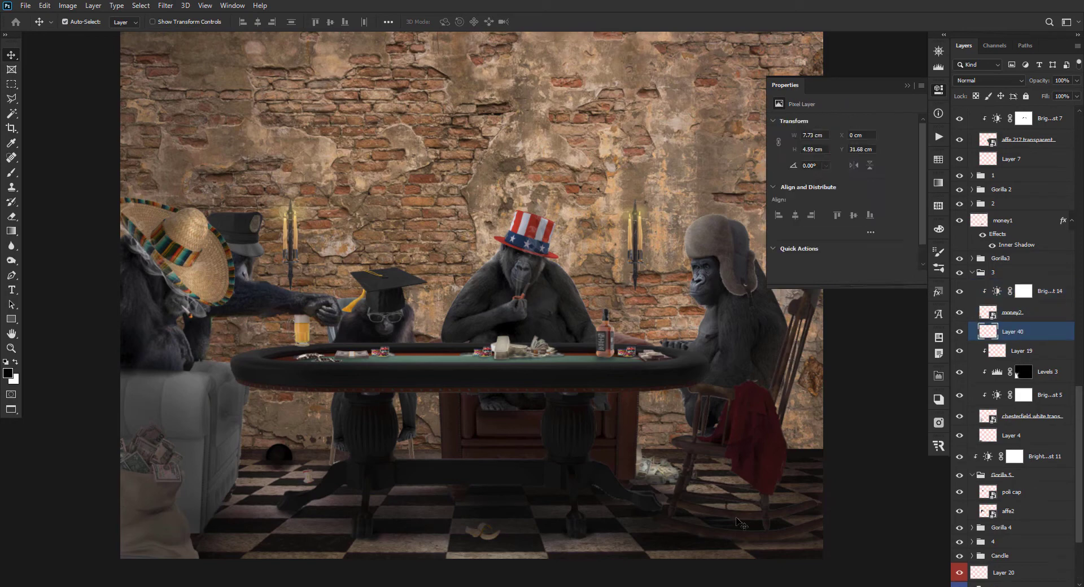
pyautogui.press('b')
pyautogui.keyDown('alt'); pyautogui.rightClick(138, 449); pyautogui.keyUp('alt')
pyautogui.moveTo(138, 449)
pyautogui.mouseDown()
pyautogui.moveTo(190, 531)
pyautogui.moveTo(164, 427)
pyautogui.moveTo(124, 437)
pyautogui.moveTo(191, 517)
pyautogui.moveTo(173, 495)
pyautogui.moveTo(180, 473)
pyautogui.moveTo(178, 511)
pyautogui.moveTo(177, 493)
pyautogui.moveTo(130, 442)
pyautogui.moveTo(119, 465)
pyautogui.mouseUp()
pyautogui.scroll(-3, 121, 522)
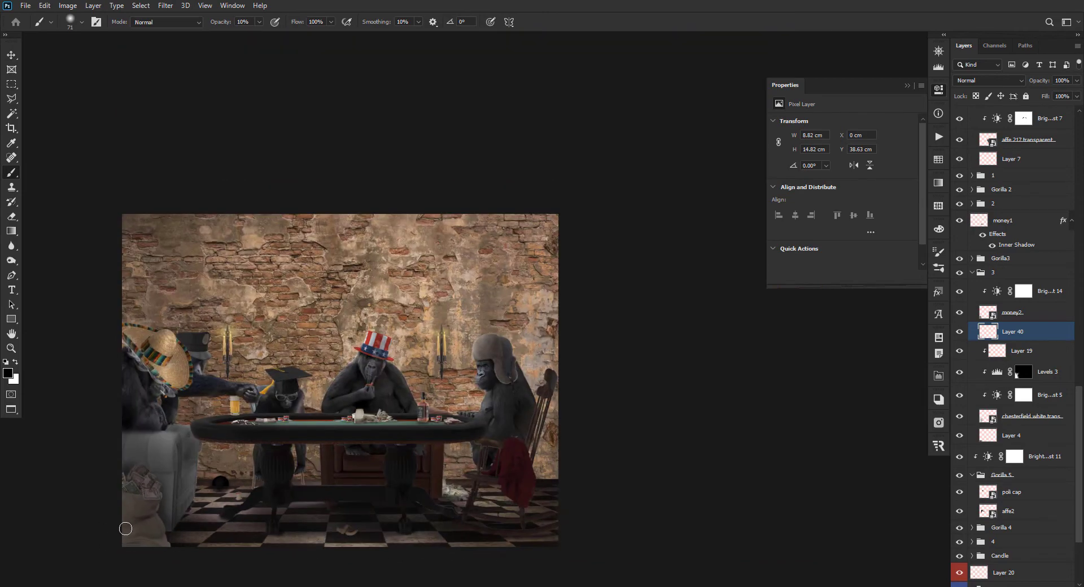
pyautogui.press('v')
pyautogui.scroll(2, 57, 478)
pyautogui.click(907, 85)
pyautogui.scroll(12, 996, 210)
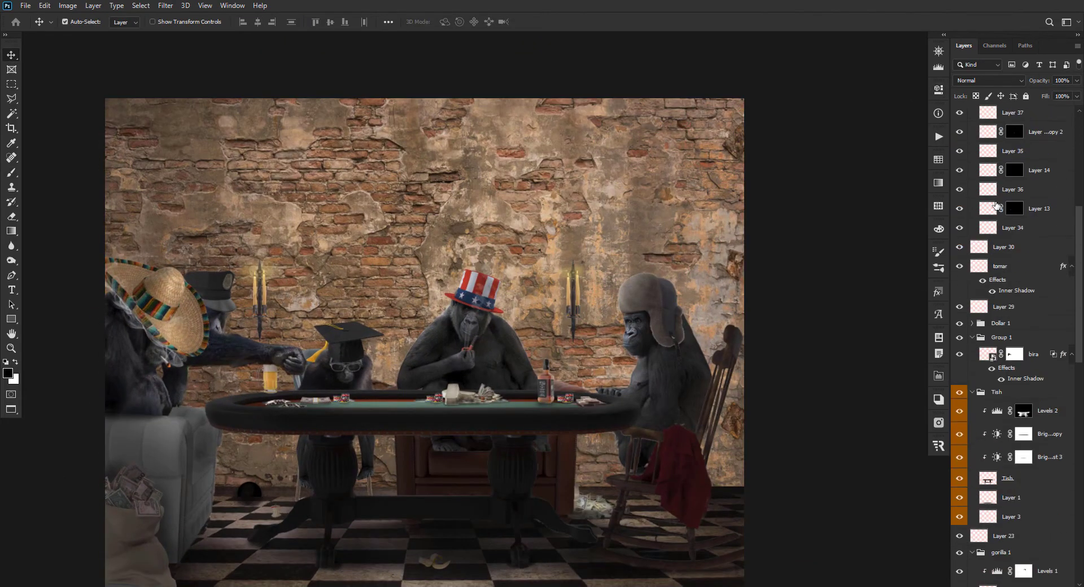
# Preview the whole scene with the Coloring group visible and hide the group again.
pyautogui.click(970, 344)
pyautogui.click(958, 171)
pyautogui.scroll(-1, 68, 537)
pyautogui.scroll(2, 34, 584)
pyautogui.scroll(-1, 34, 584)
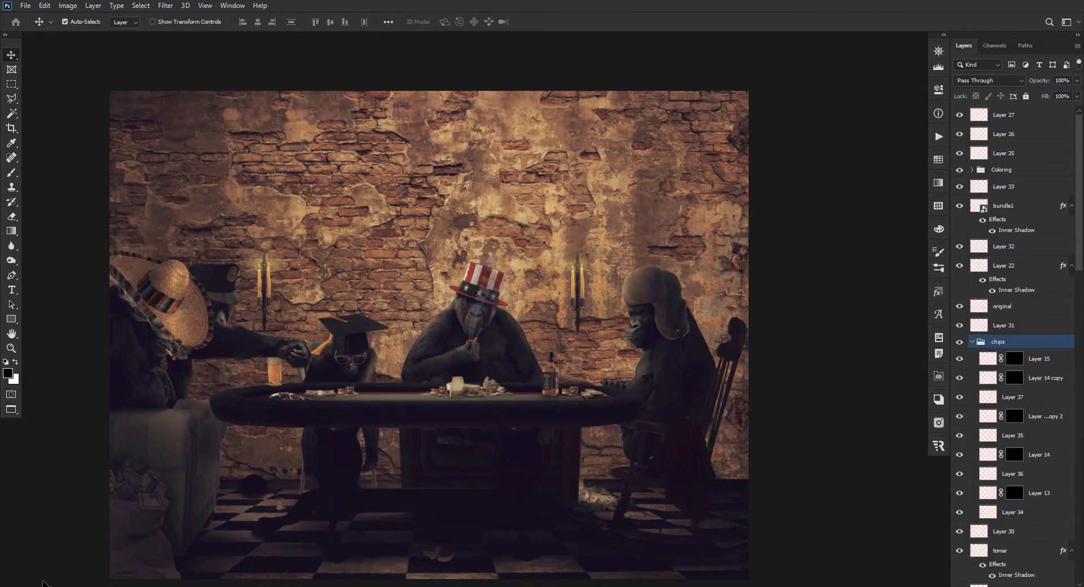
pyautogui.click(1008, 171)
pyautogui.click(957, 170)
# Add a Color Lookup adjustment above Layer 33 using the Fuji F125 Kodak 2395 3D LUT, and show the Coloring group.
pyautogui.click(1010, 189)
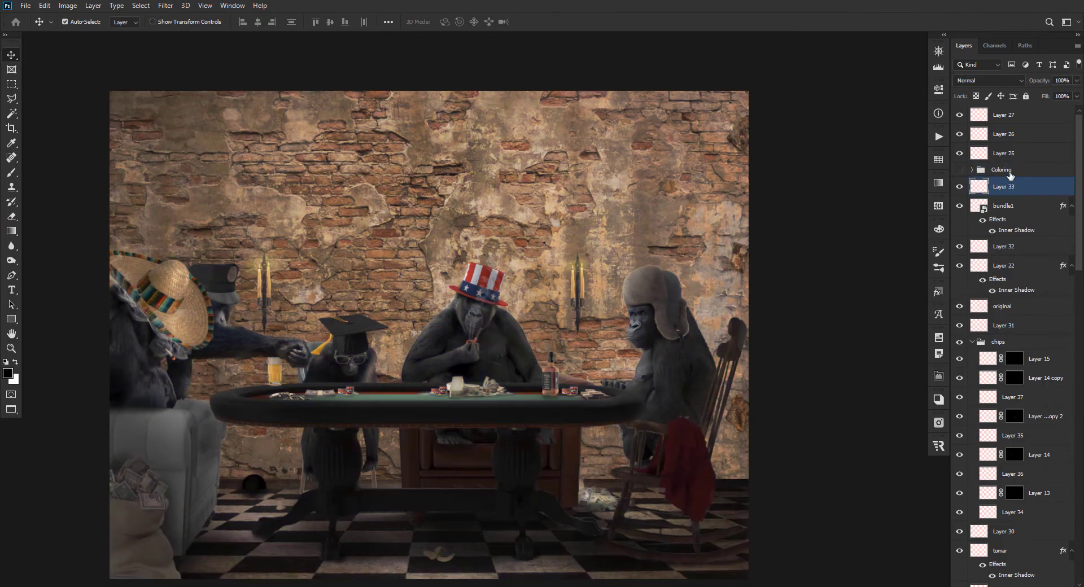
pyautogui.click(1018, 586)
pyautogui.click(1023, 540)
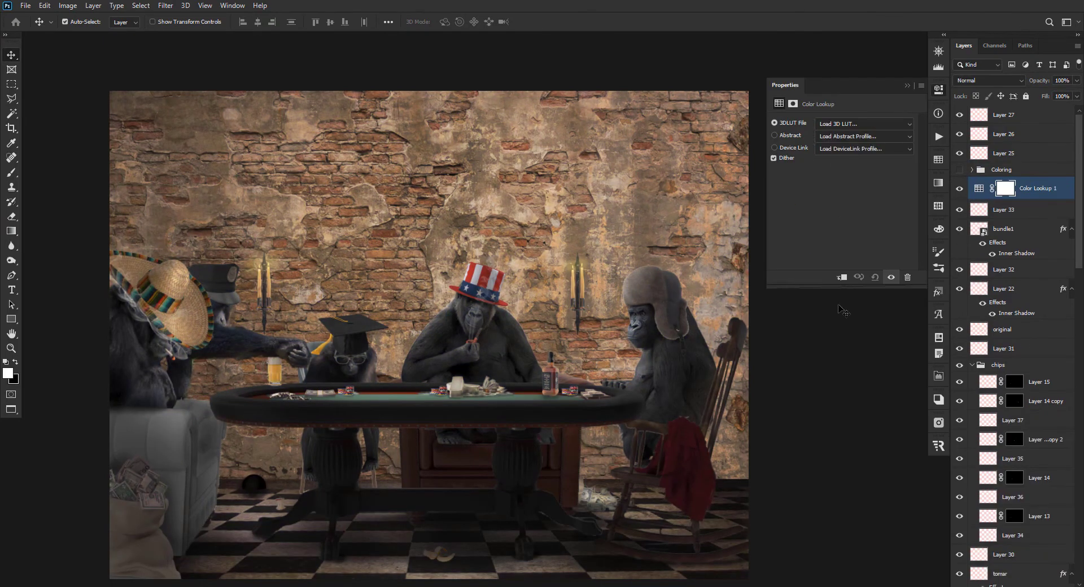
pyautogui.click(839, 124)
pyautogui.click(851, 276)
pyautogui.scroll(-4, 854, 126)
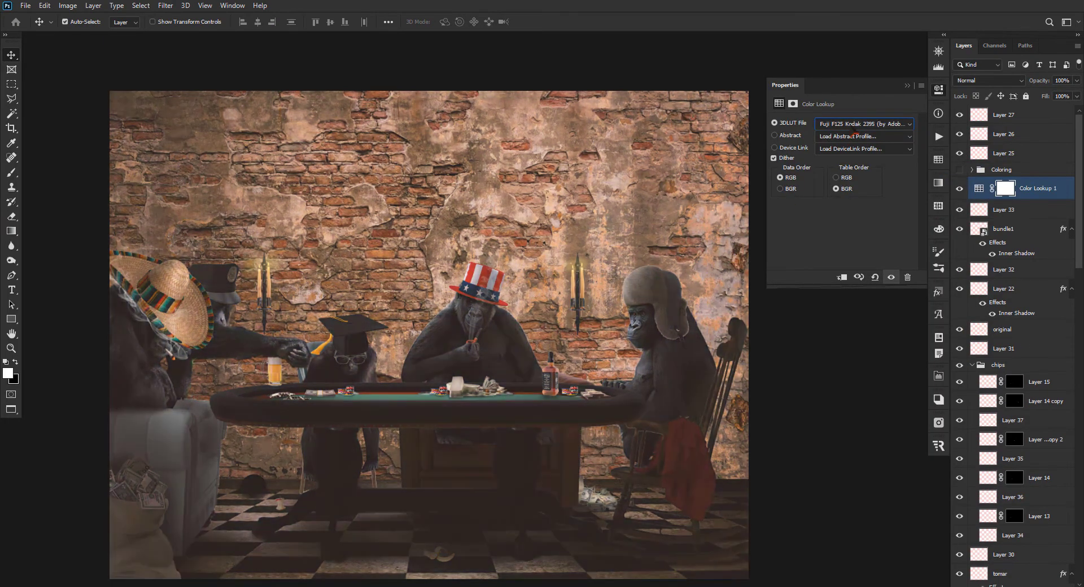
pyautogui.click(959, 170)
pyautogui.click(907, 86)
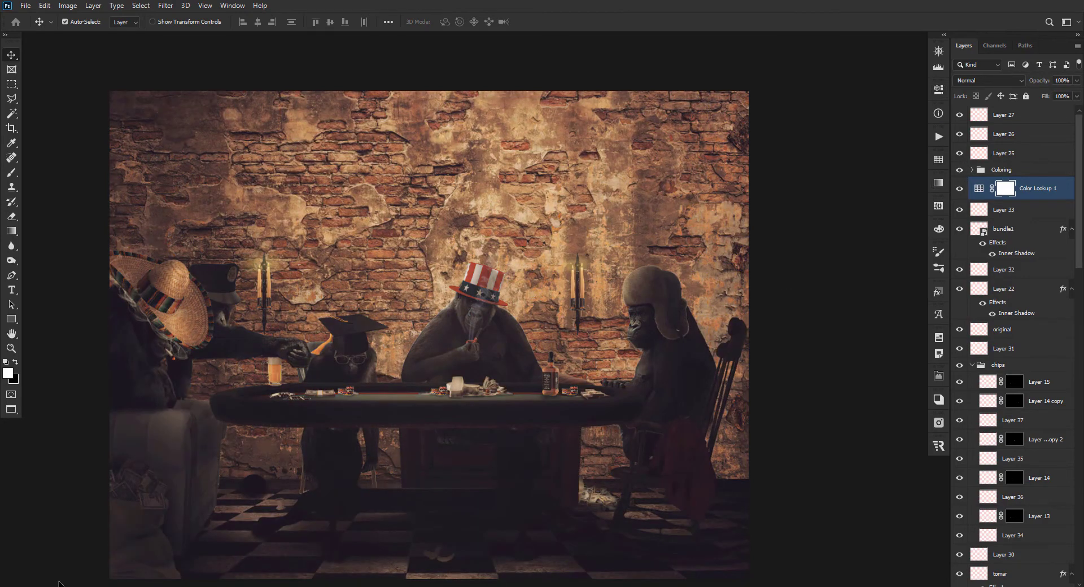
pyautogui.hotkey('ctrl', '0')
# Add a Curves adjustment above Layer 27 and pull the RGB curve slightly down in the shadows and highlights.
pyautogui.click(1053, 111)
pyautogui.click(1018, 586)
pyautogui.click(1012, 461)
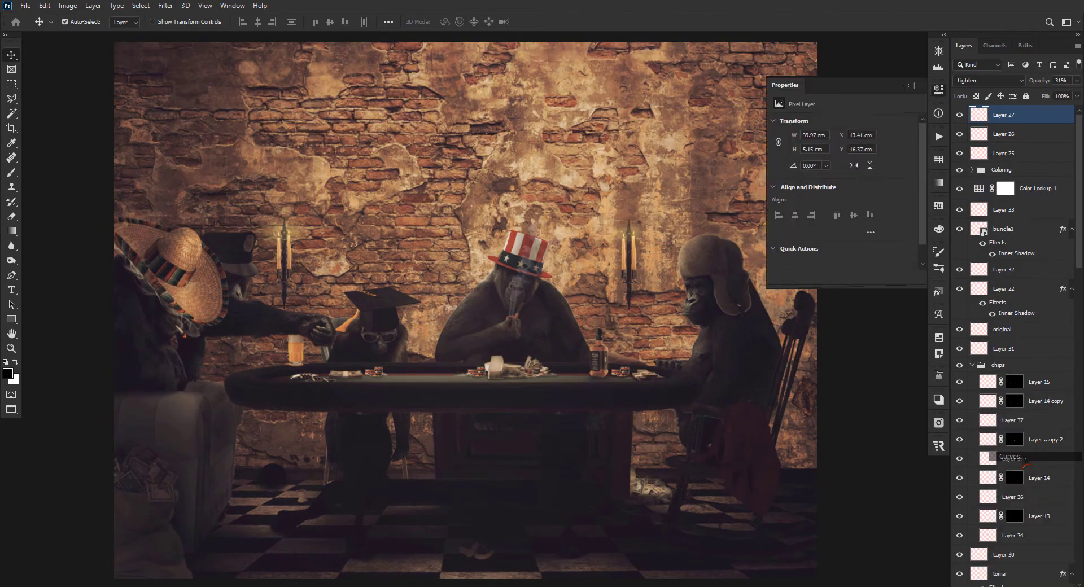
pyautogui.click(840, 217)
pyautogui.moveTo(840, 216); pyautogui.dragTo(841, 221)
pyautogui.moveTo(876, 184); pyautogui.dragTo(874, 191)
pyautogui.scroll(-2, 459, 235)
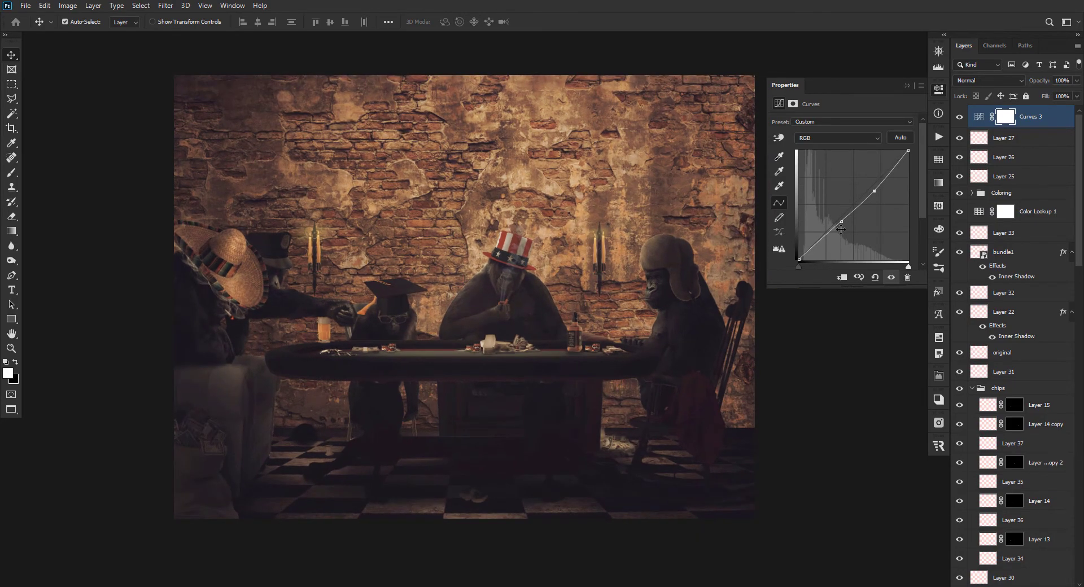
pyautogui.click(939, 90)
# Try a small curved grass-blade tip with the Brush, angled to match the fur on the central gorilla's shoulder.
pyautogui.scroll(5, 506, 313)
pyautogui.press('s')
pyautogui.moveTo(505, 276)
pyautogui.mouseDown()
pyautogui.moveTo(401, 285)
pyautogui.moveTo(446, 287)
pyautogui.moveTo(401, 299)
pyautogui.mouseUp()
pyautogui.press('b')
pyautogui.rightClick(451, 287)
pyautogui.scroll(-1, 718, 431)
pyautogui.click(673, 427)
pyautogui.scroll(4, 448, 265)
pyautogui.press('x')
pyautogui.rightClick(439, 255)
pyautogui.moveTo(441, 254)
pyautogui.mouseDown()
pyautogui.moveTo(419, 262)
pyautogui.moveTo(449, 257)
pyautogui.mouseUp()
pyautogui.press('Escape')
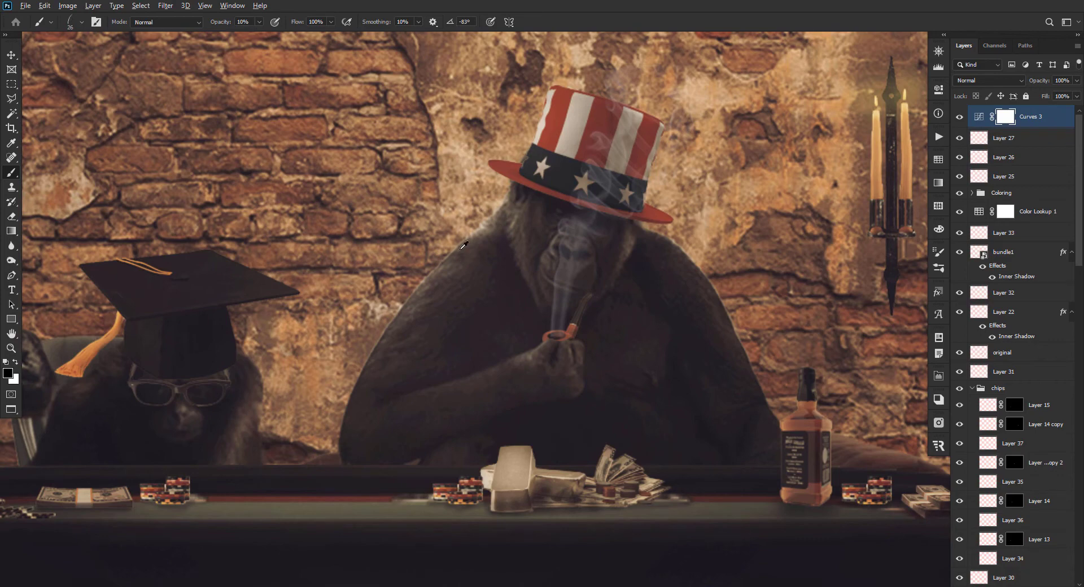
# On a new layer above Layer 33, clone fur strands with a small curved grass-blade tip along the central gorilla's left shoulder and arm edge.
pyautogui.click(1012, 233)
pyautogui.hotkey('ctrl', 'alt', 'shift', 'n')
pyautogui.press('s')
pyautogui.scroll(1, 449, 260)
pyautogui.rightClick(445, 252)
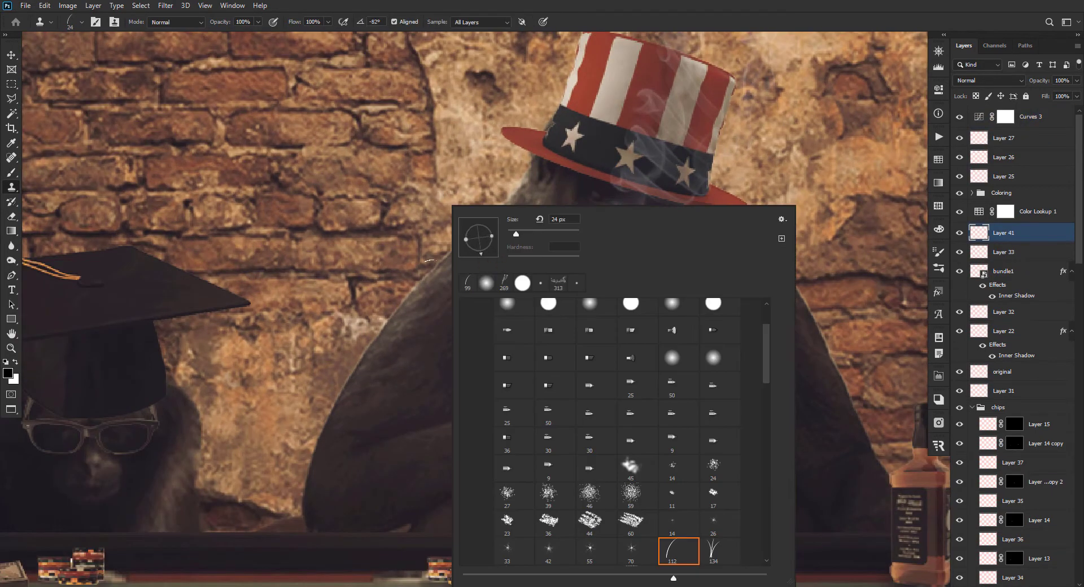
pyautogui.click(428, 350)
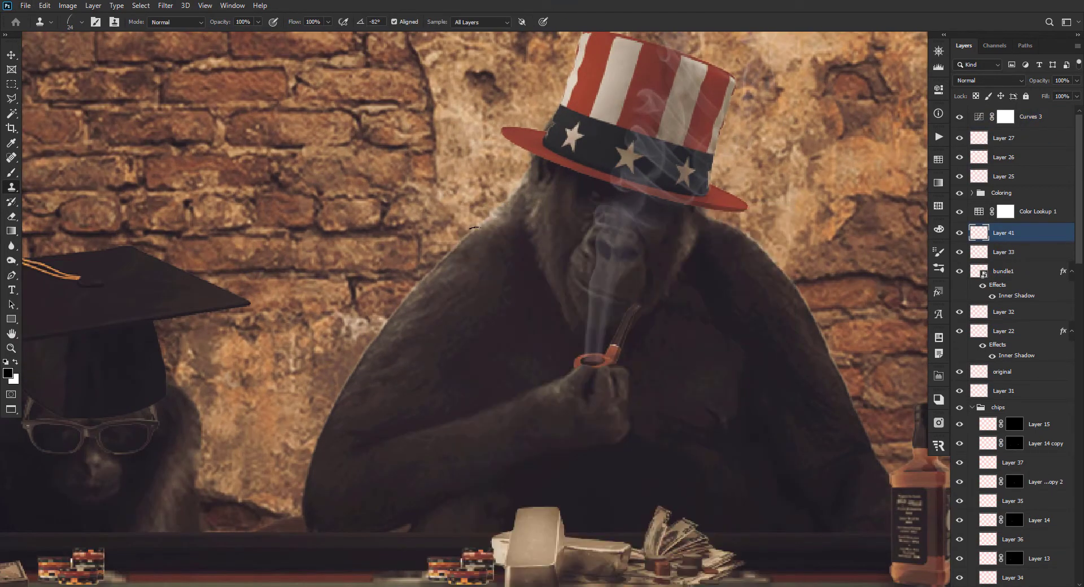
pyautogui.moveTo(475, 241)
pyautogui.mouseDown()
pyautogui.moveTo(355, 352)
pyautogui.moveTo(315, 459)
pyautogui.moveTo(319, 494)
pyautogui.mouseUp()
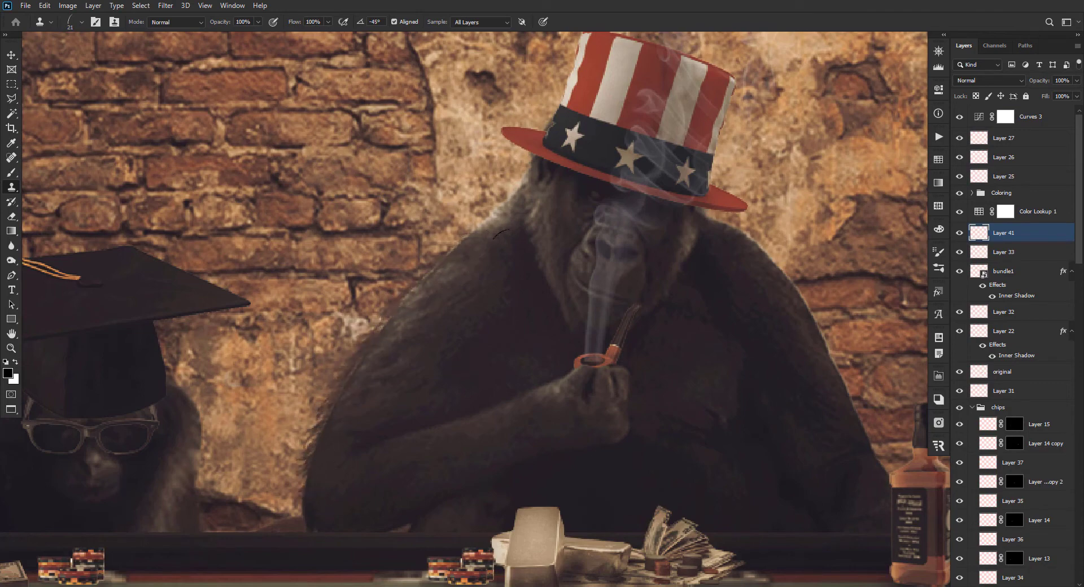
pyautogui.moveTo(545, 359); pyautogui.dragTo(508, 369)
pyautogui.moveTo(476, 229); pyautogui.dragTo(454, 244)
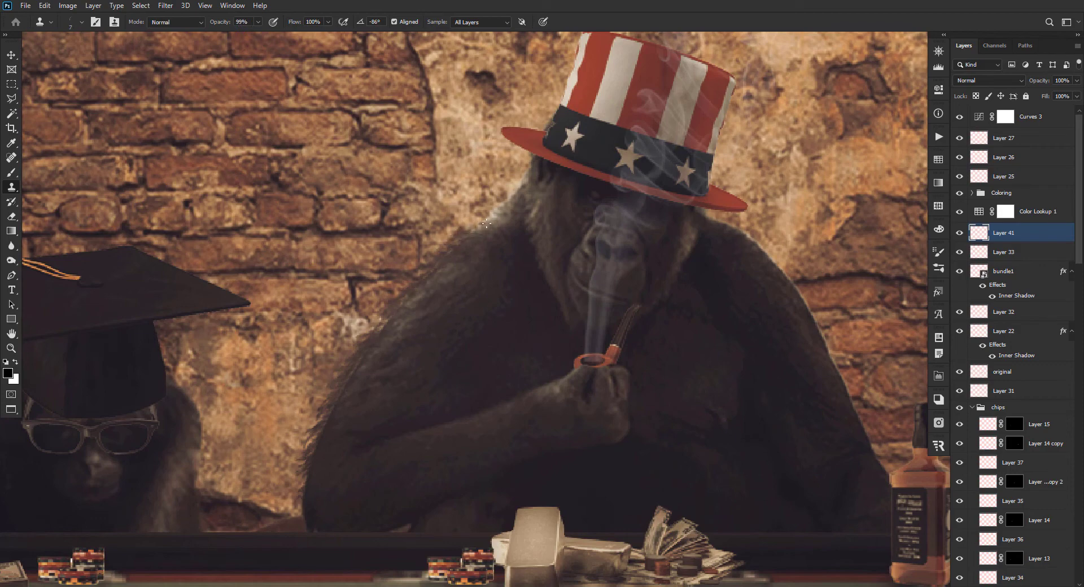
# Nudge the cloned fur on Layer 41 slightly to the right using Free Transform.
pyautogui.scroll(-3, 382, 381)
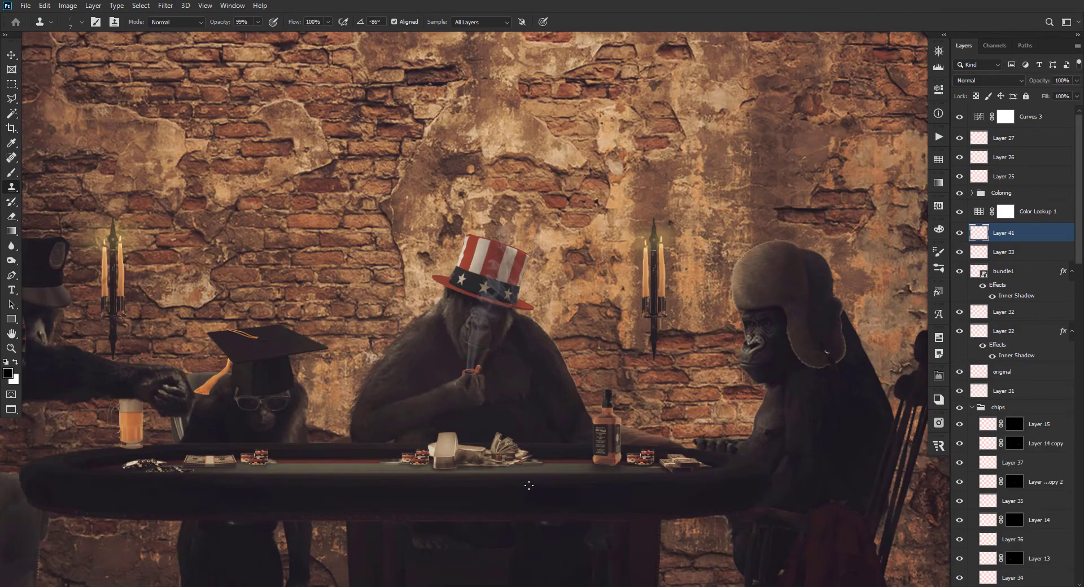
pyautogui.hotkey('ctrl', 't')
pyautogui.press('Right')
pyautogui.press('Right')
pyautogui.press('Right')
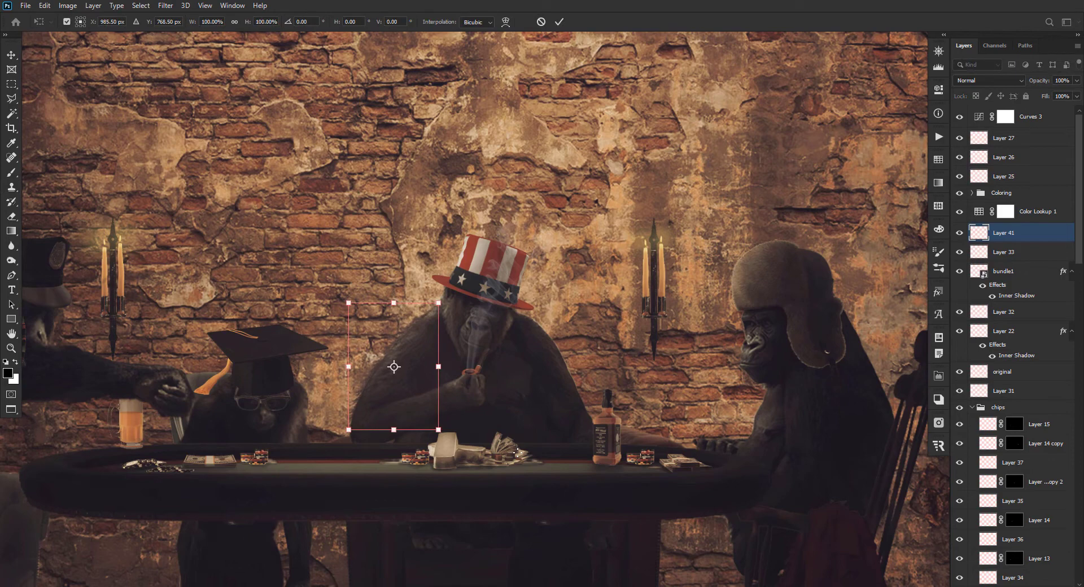
pyautogui.press('Return')
# Set the curved clone tip to 23 px at a -51° angle and add a new layer above Layer 41.
pyautogui.scroll(2, 475, 355)
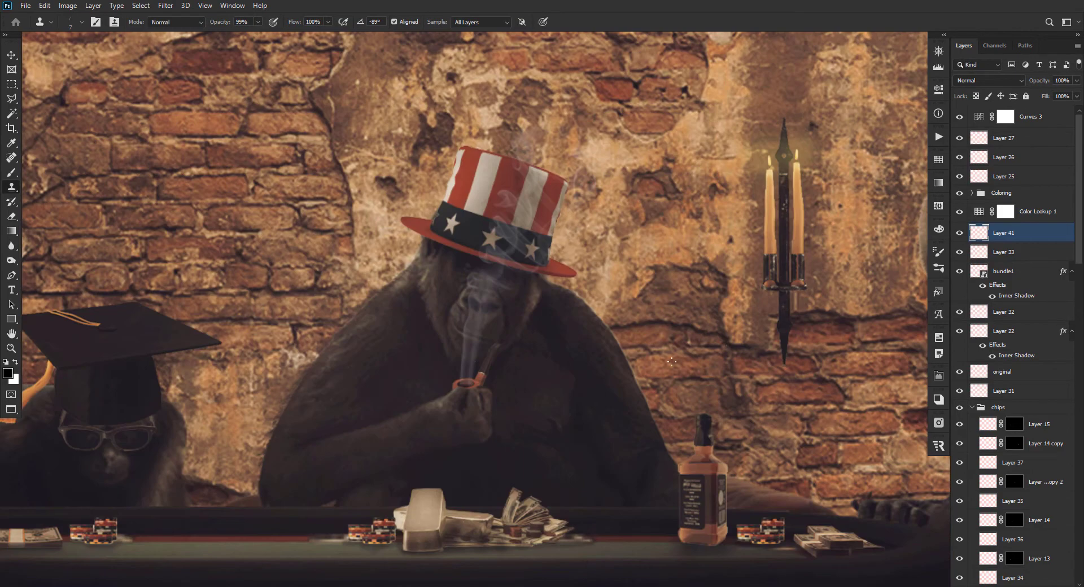
pyautogui.rightClick(583, 421)
pyautogui.moveTo(598, 240); pyautogui.dragTo(599, 240)
pyautogui.click(351, 321)
pyautogui.moveTo(463, 351); pyautogui.dragTo(472, 351)
pyautogui.press('alt')
pyautogui.hotkey('ctrl', 'shift', 'alt', 'n')
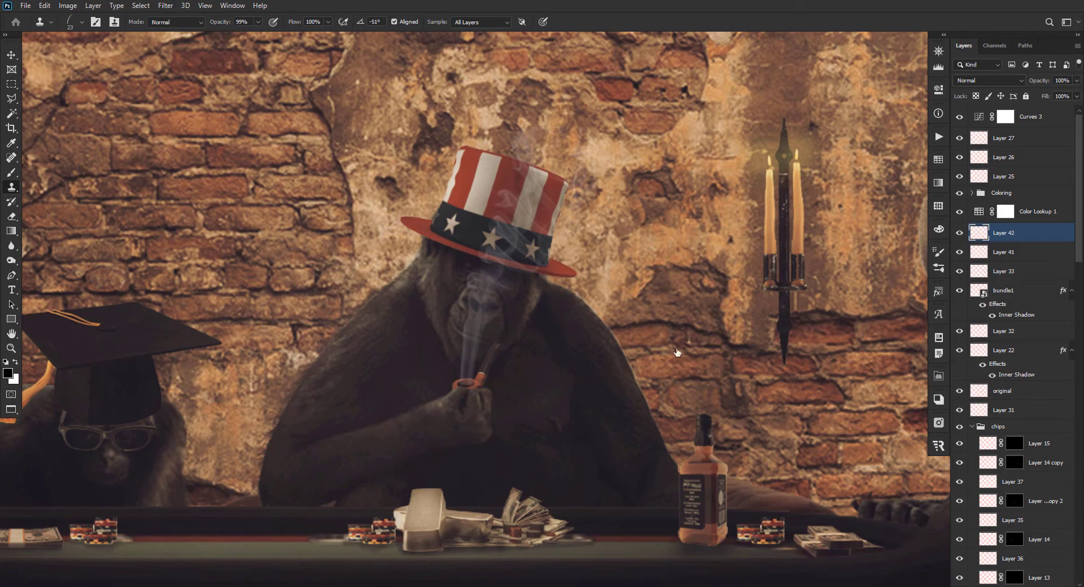
# Clone fur strands along the central gorilla's right shoulder and arm down to the bottle, and set Layer 42's opacity to 94%.
pyautogui.rightClick(556, 290)
pyautogui.click(555, 293)
pyautogui.rightClick(562, 307)
pyautogui.click(551, 308)
pyautogui.rightClick(594, 334)
pyautogui.click(938, 253)
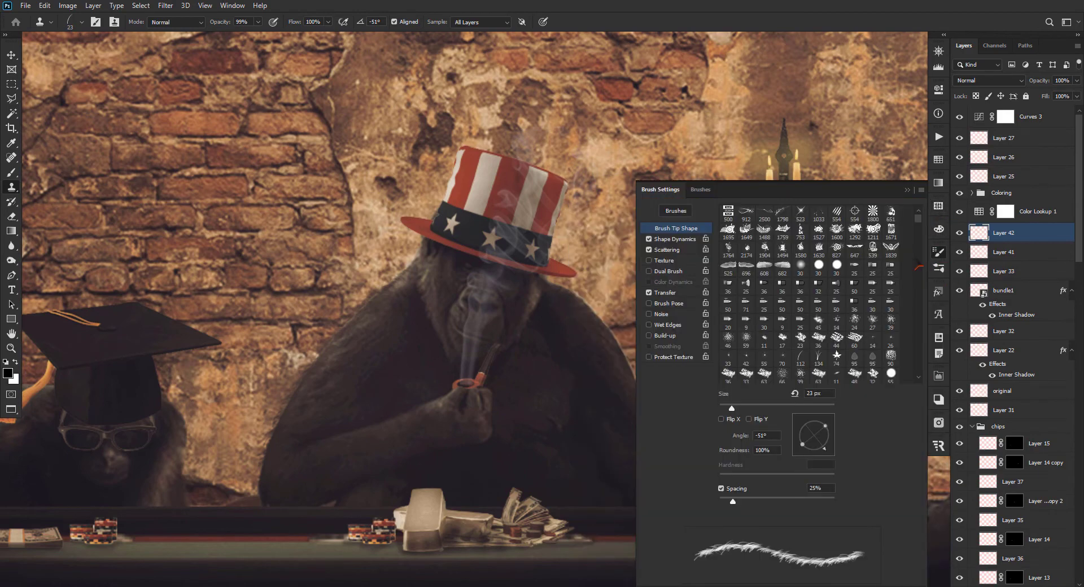
pyautogui.click(908, 190)
pyautogui.moveTo(546, 335)
pyautogui.mouseDown()
pyautogui.moveTo(617, 350)
pyautogui.moveTo(636, 384)
pyautogui.mouseUp()
pyautogui.keyDown('alt'); pyautogui.click(591, 324); pyautogui.keyUp('alt')
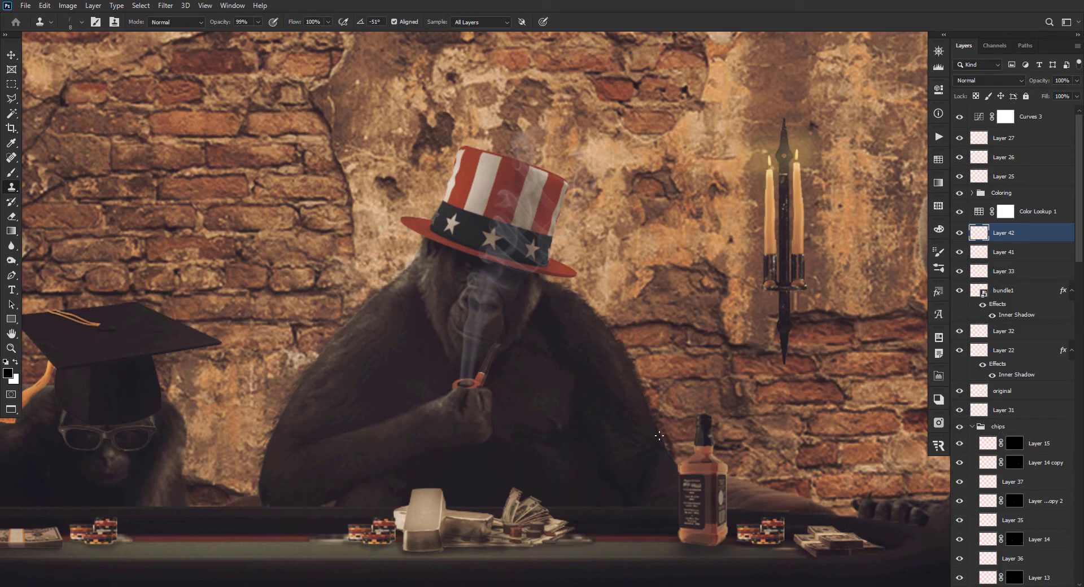
pyautogui.scroll(-3, 486, 435)
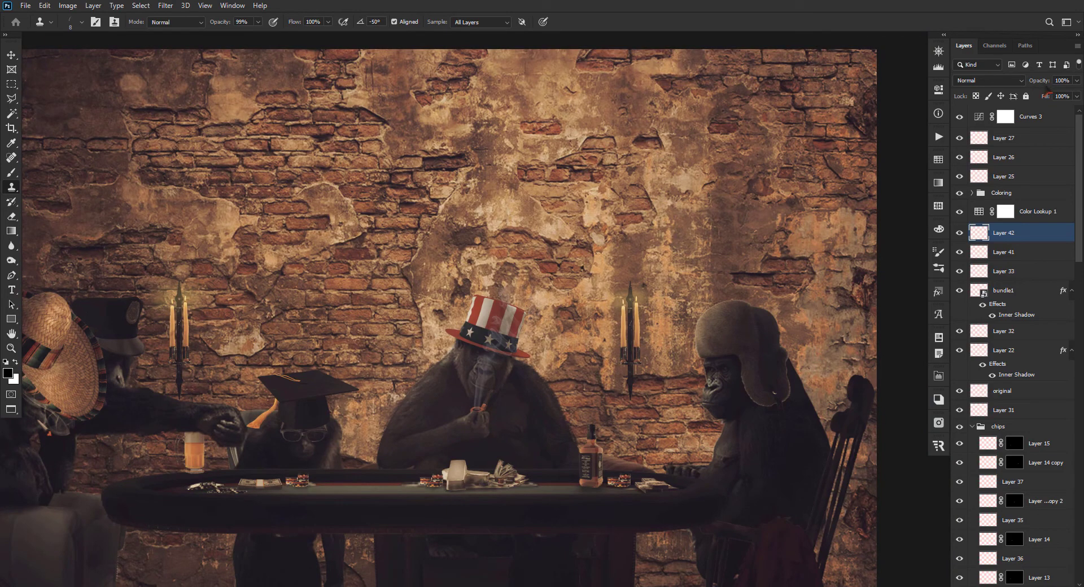
pyautogui.moveTo(1045, 91); pyautogui.dragTo(1036, 96)
# On a new layer above Layer 42, clone fur strands down the back edge of the gorilla in the fur hat.
pyautogui.scroll(3, 811, 396)
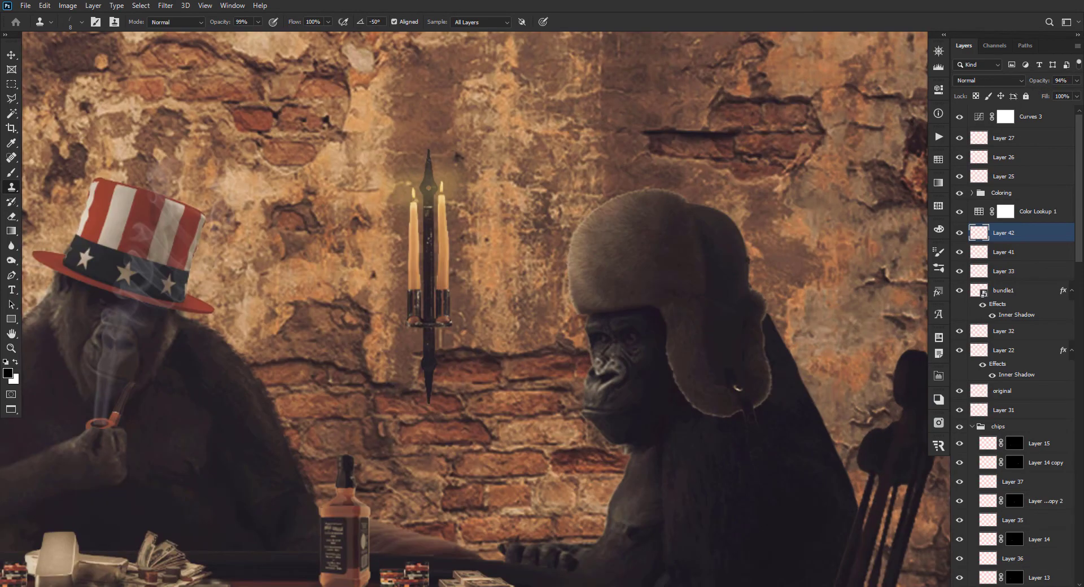
pyautogui.hotkey('ctrl', 'shift', 'alt', 'n')
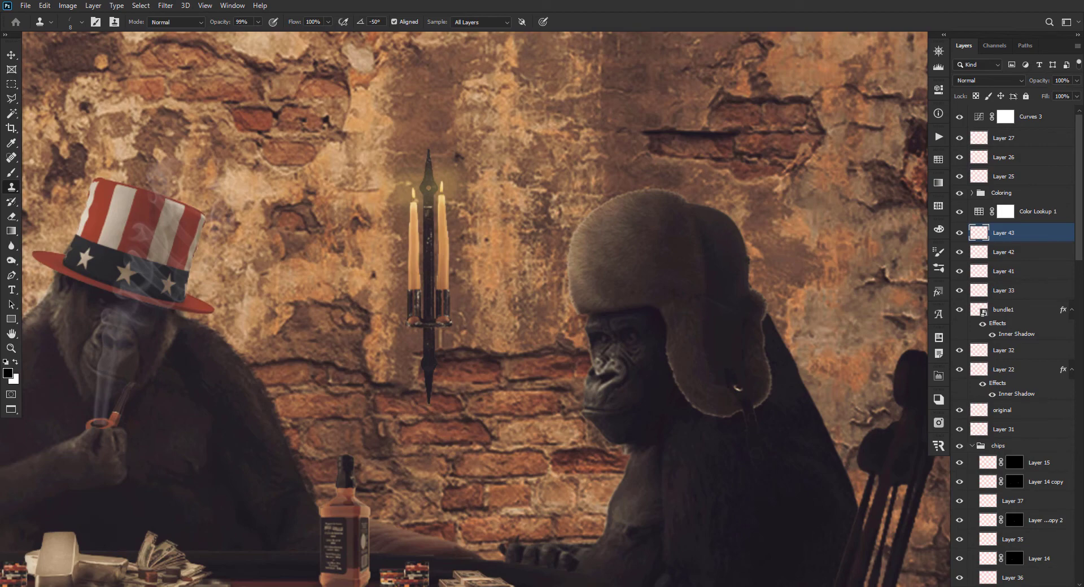
pyautogui.keyDown('alt'); pyautogui.rightClick(786, 373); pyautogui.keyUp('alt')
pyautogui.keyDown('alt'); pyautogui.click(778, 345); pyautogui.keyUp('alt')
pyautogui.moveTo(777, 329)
pyautogui.mouseDown()
pyautogui.moveTo(817, 399)
pyautogui.moveTo(858, 499)
pyautogui.mouseUp()
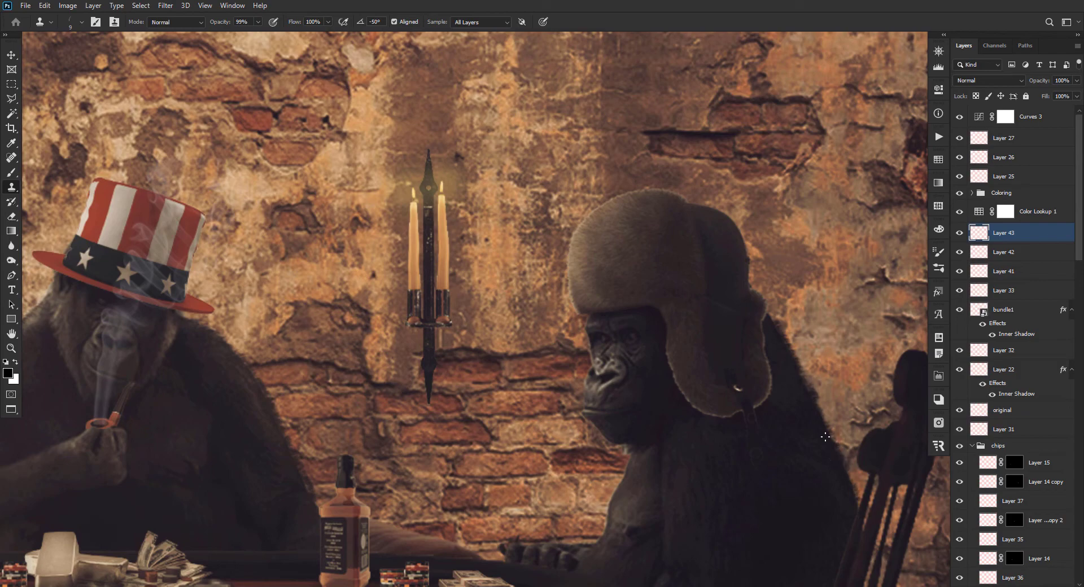
# Clone fur along the upper edge of the outstretched arm over the beer mug, using a 20 px tip at 58°.
pyautogui.scroll(-3, 763, 416)
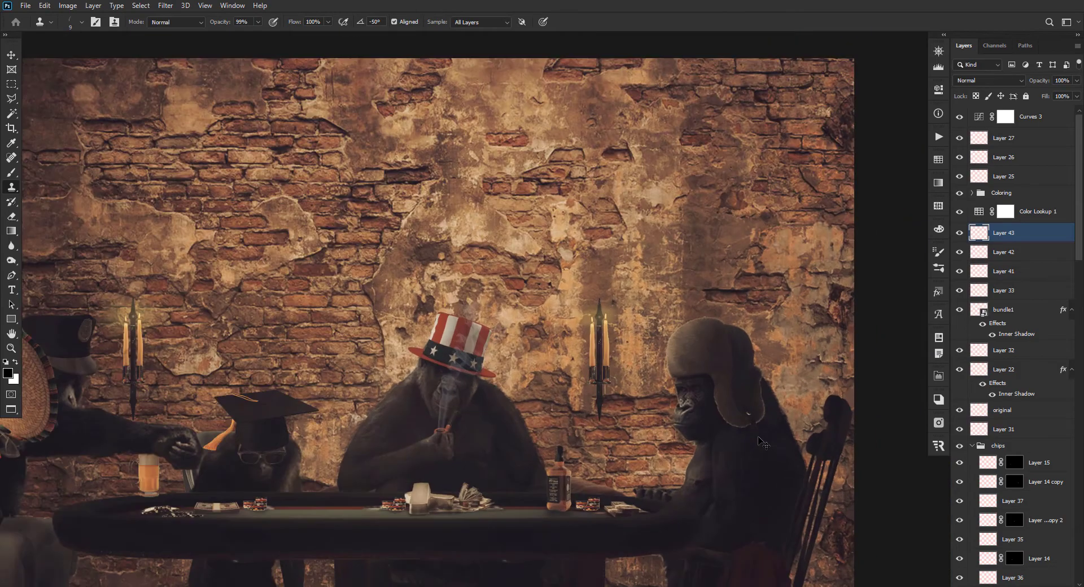
pyautogui.scroll(3, 208, 452)
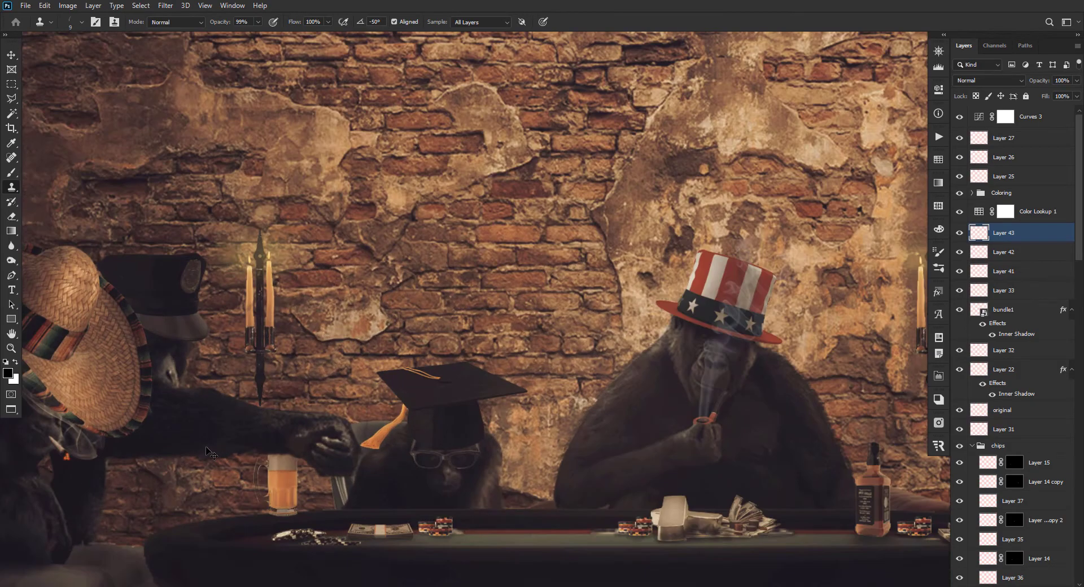
pyautogui.moveTo(260, 413); pyautogui.dragTo(273, 412)
pyautogui.moveTo(275, 399)
pyautogui.mouseDown()
pyautogui.moveTo(261, 407)
pyautogui.moveTo(297, 416)
pyautogui.mouseUp()
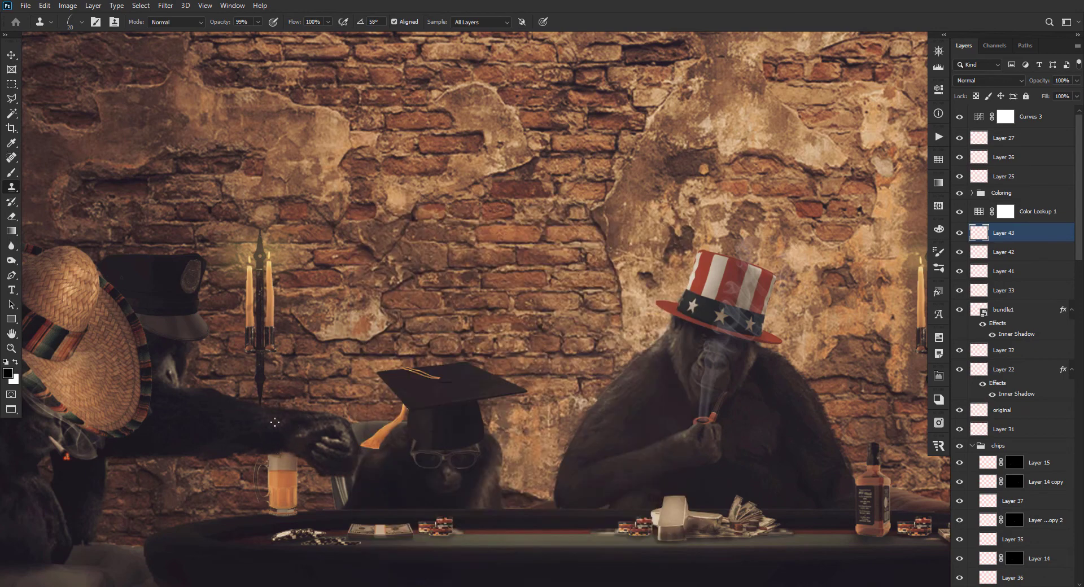
pyautogui.moveTo(274, 422); pyautogui.dragTo(283, 432)
# Examine the whole poker scene and the blended fur edges at several zoom levels.
pyautogui.press('ctrl')
pyautogui.press('v')
pyautogui.scroll(-3, 499, 347)
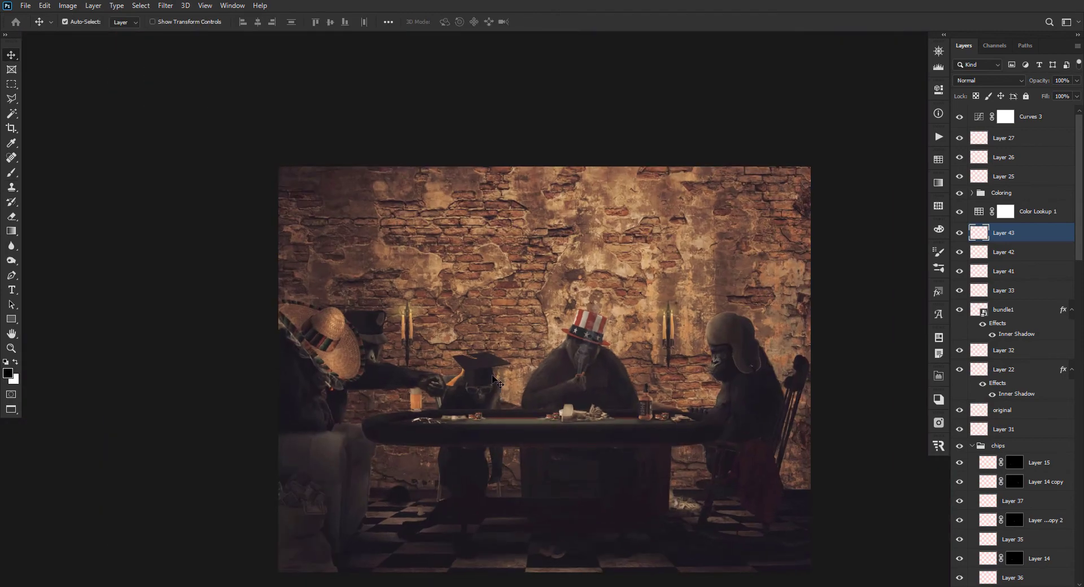
pyautogui.scroll(3, 493, 379)
pyautogui.scroll(-2, 395, 345)
pyautogui.scroll(1, 339, 316)
pyautogui.scroll(-2, 389, 350)
pyautogui.scroll(2, 419, 578)
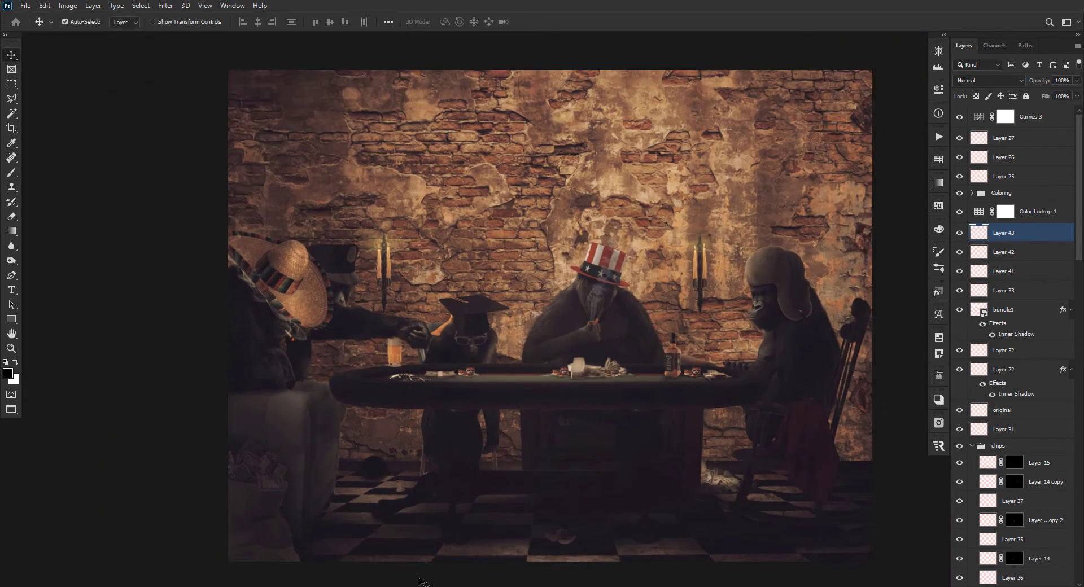
pyautogui.scroll(-1, 415, 368)
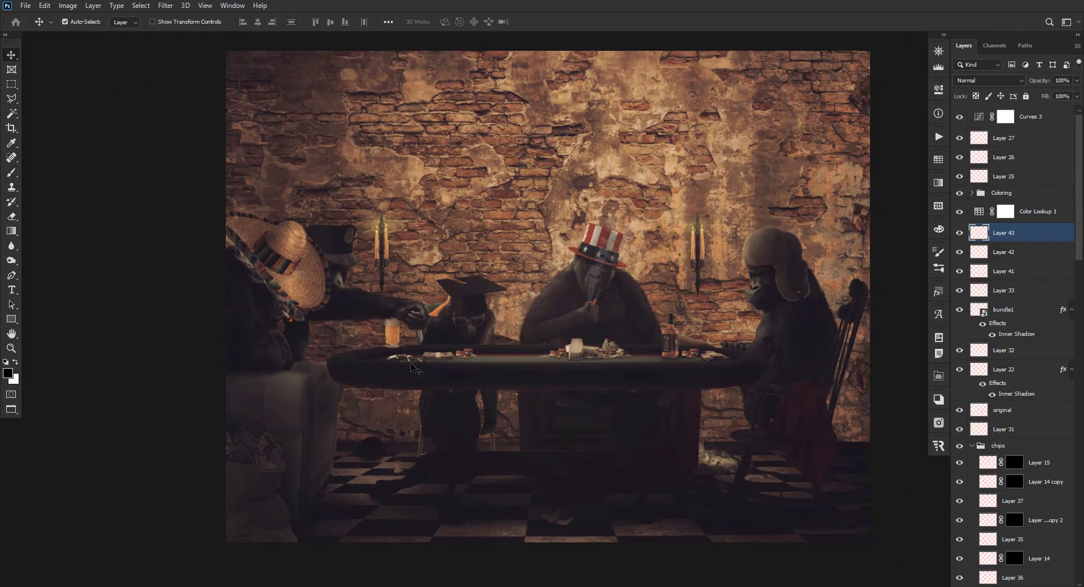
# Choose a soft round Brush at 61 px with 0% hardness and add a new empty layer above the Curves 3 adjustment.
pyautogui.click(984, 121)
pyautogui.scroll(-1, 413, 387)
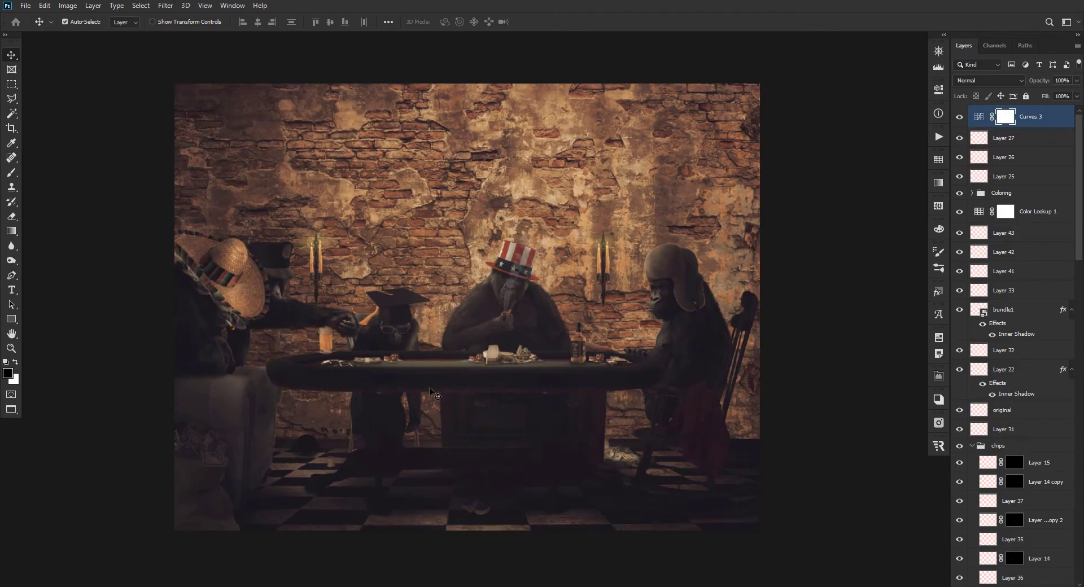
pyautogui.scroll(2, 450, 395)
pyautogui.click(255, 380)
pyautogui.press('b')
pyautogui.rightClick(301, 334)
pyautogui.click(370, 314)
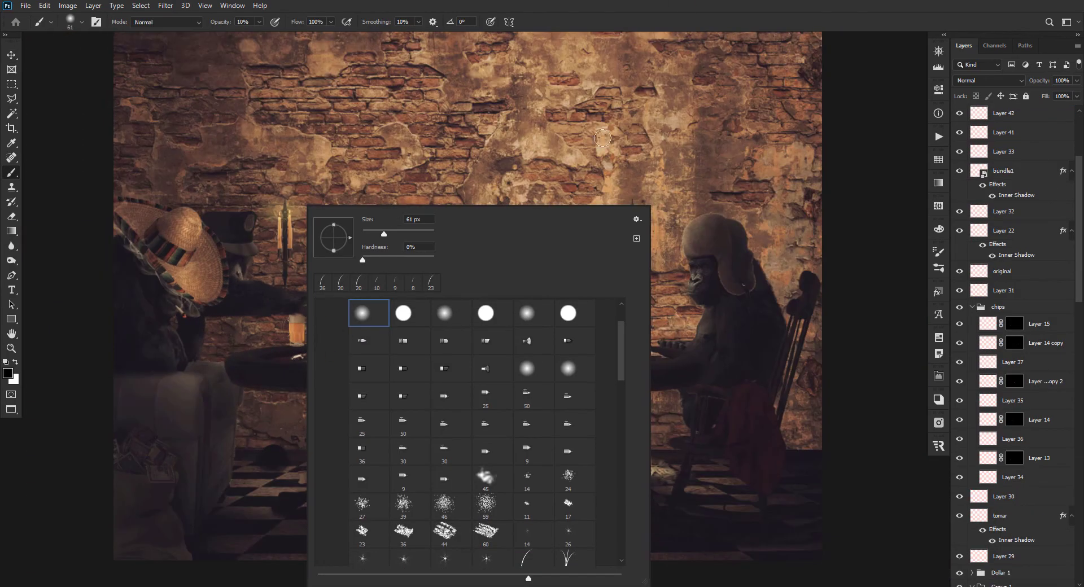
pyautogui.click(836, 200)
pyautogui.scroll(1, 170, 357)
pyautogui.scroll(1, 268, 355)
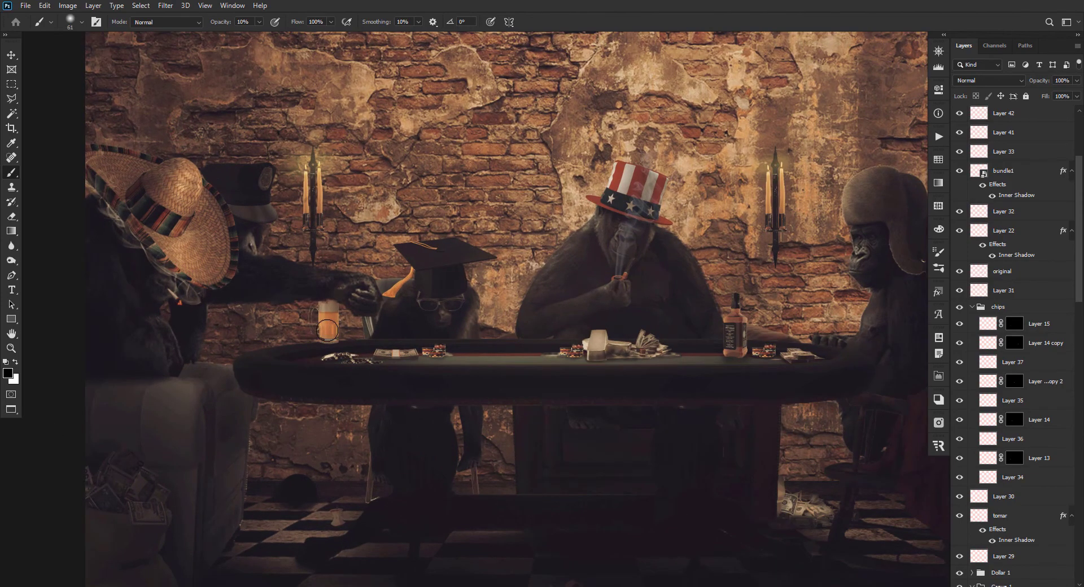
pyautogui.hotkey('ctrl', 'shift', 'alt', 'n')
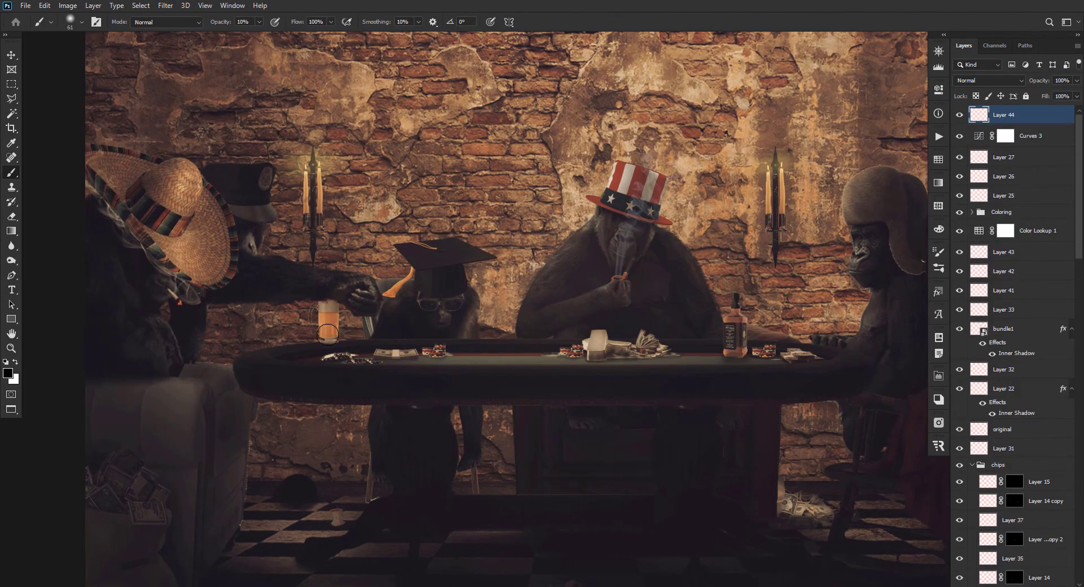
# Examine the overall lighting and balance of the scene at different zoom levels.
pyautogui.scroll(-2, 242, 391)
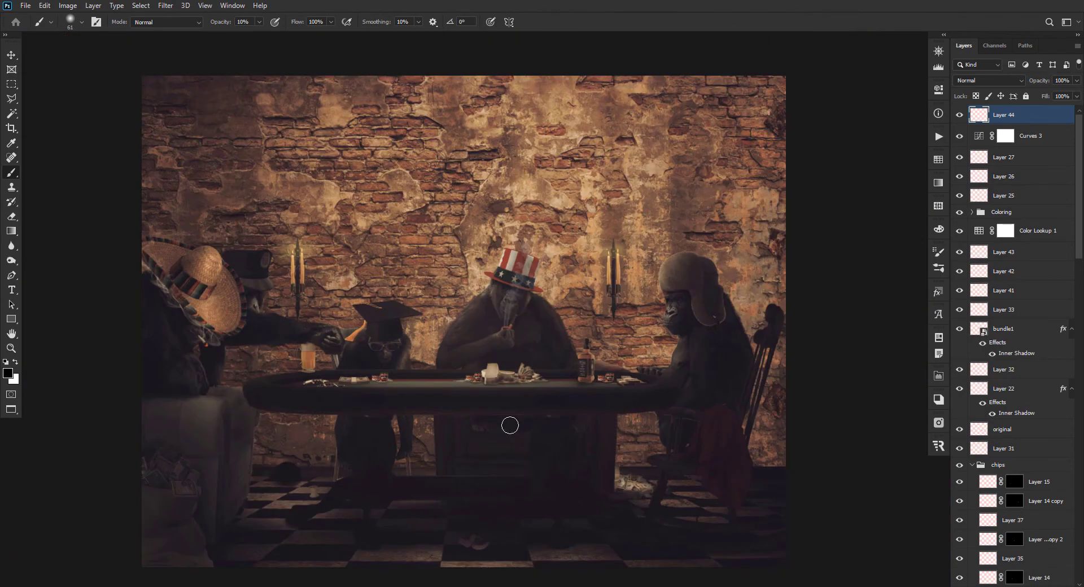
pyautogui.scroll(-1, 508, 424)
pyautogui.scroll(2, 477, 464)
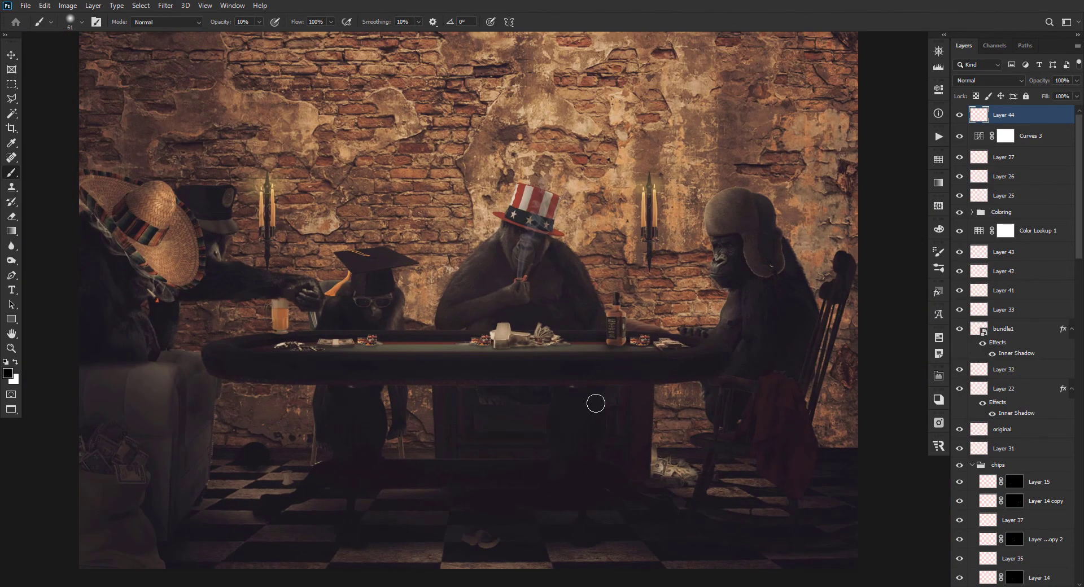
pyautogui.press('w')
pyautogui.scroll(-3, 634, 360)
pyautogui.press('v')
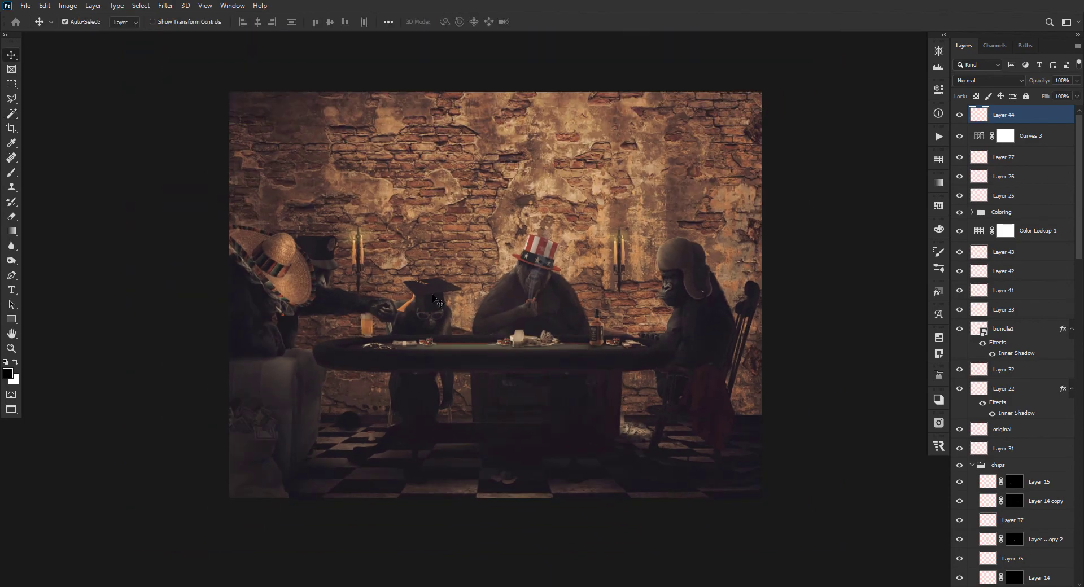
pyautogui.scroll(3, 663, 298)
pyautogui.scroll(-2, 673, 286)
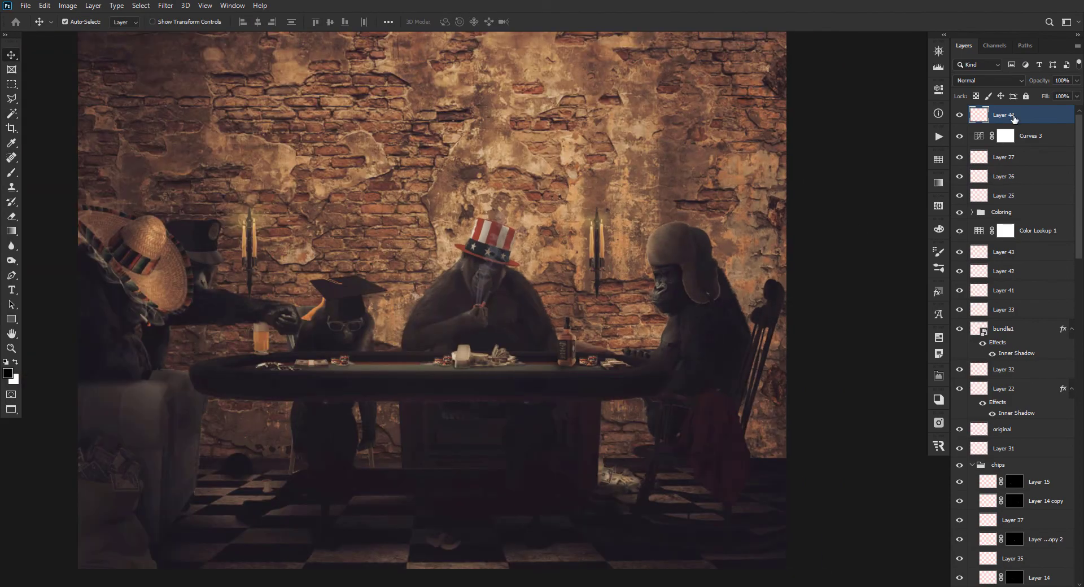
# Stamp the visible layers into a merged layer and try the Burn tool on Highlights at 20% exposure over the fur hat and money-sack corner.
pyautogui.hotkey('ctrl', 'shift', 'alt', 'e')
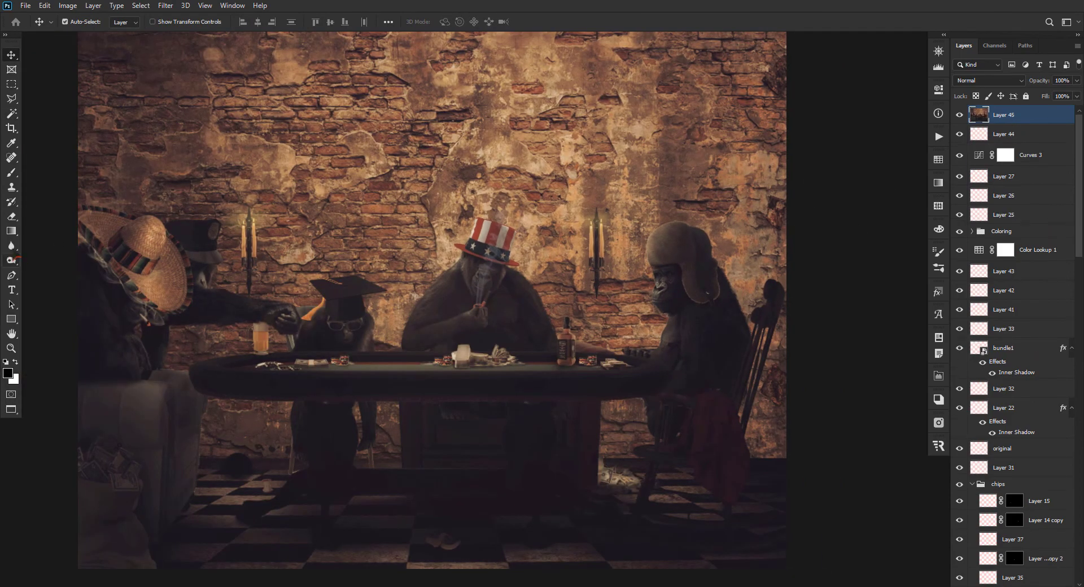
pyautogui.click(13, 261)
pyautogui.click(48, 271)
pyautogui.click(160, 23)
pyautogui.click(154, 49)
pyautogui.moveTo(689, 252)
pyautogui.mouseDown()
pyautogui.moveTo(656, 268)
pyautogui.moveTo(672, 259)
pyautogui.moveTo(697, 307)
pyautogui.moveTo(722, 315)
pyautogui.mouseUp()
pyautogui.scroll(1, 682, 273)
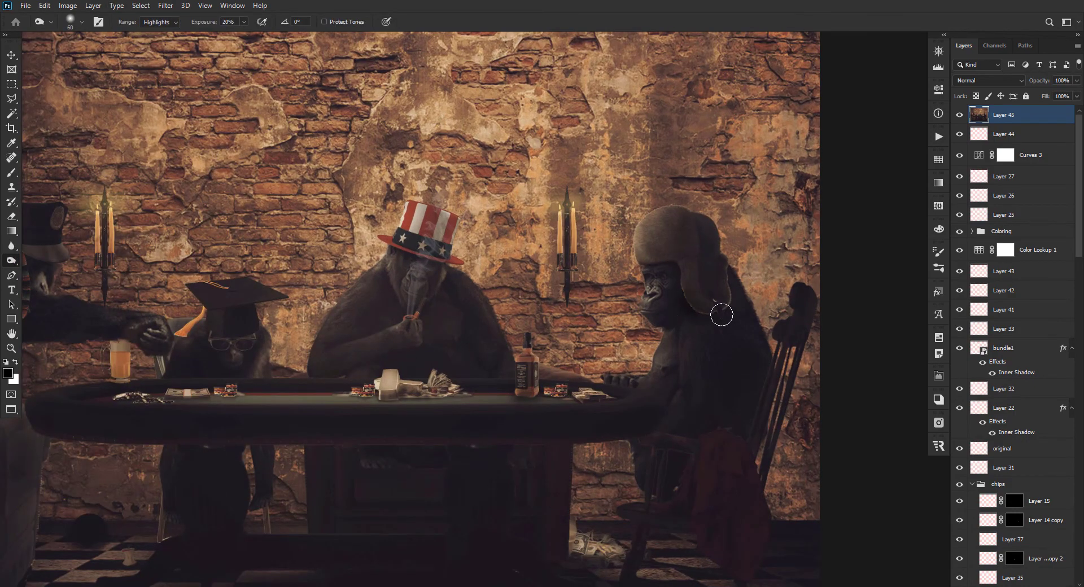
pyautogui.scroll(-1, 650, 449)
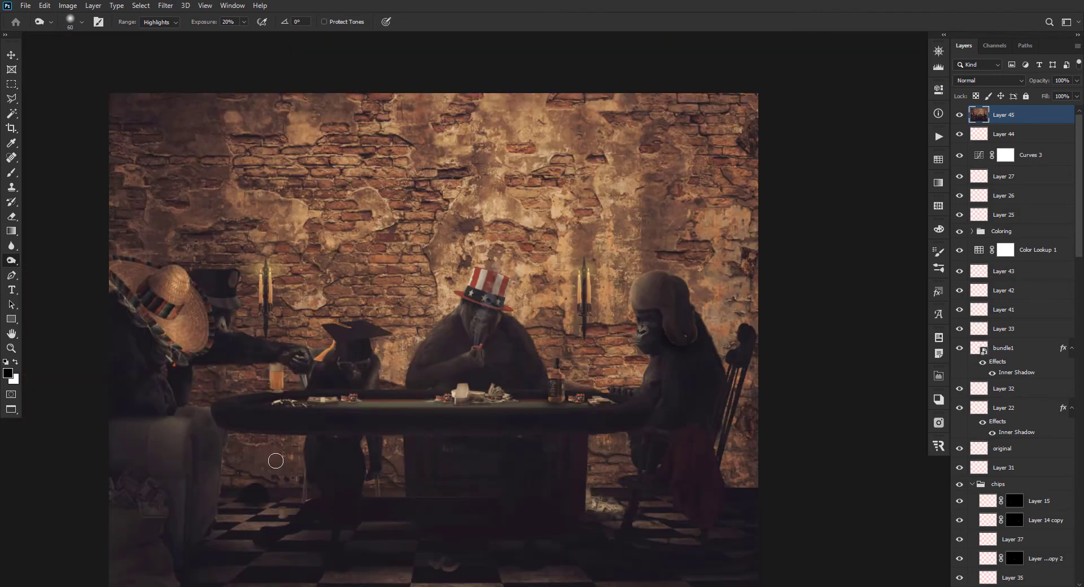
pyautogui.scroll(-1, 126, 558)
pyautogui.moveTo(121, 510); pyautogui.dragTo(147, 510)
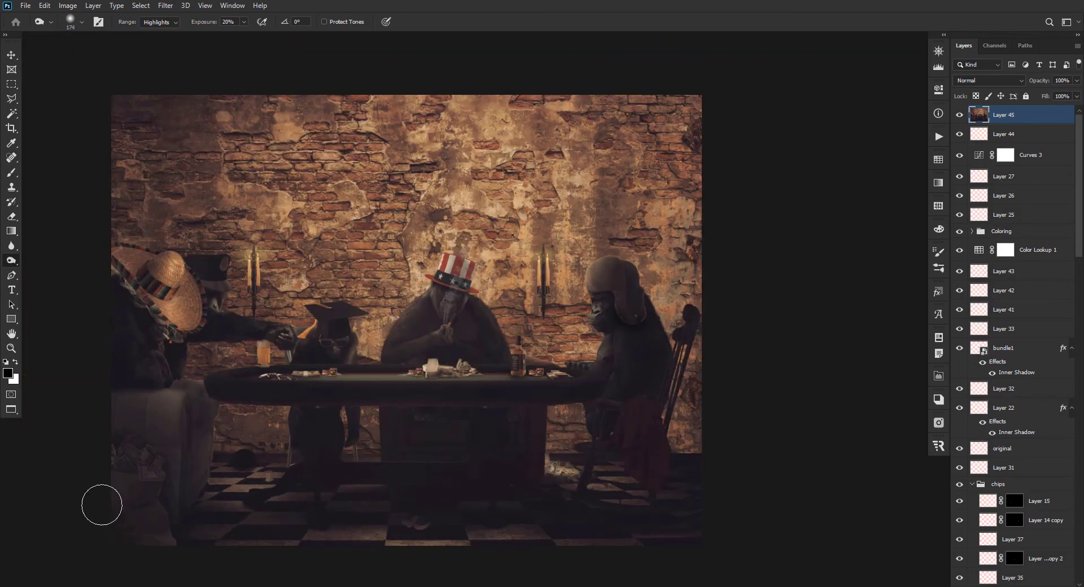
# Check the burned result across the whole scene and delete the merged Layer 45.
pyautogui.scroll(-1, 194, 419)
pyautogui.scroll(-3, 362, 355)
pyautogui.scroll(3, 170, 480)
pyautogui.press('v')
pyautogui.scroll(1, 167, 129)
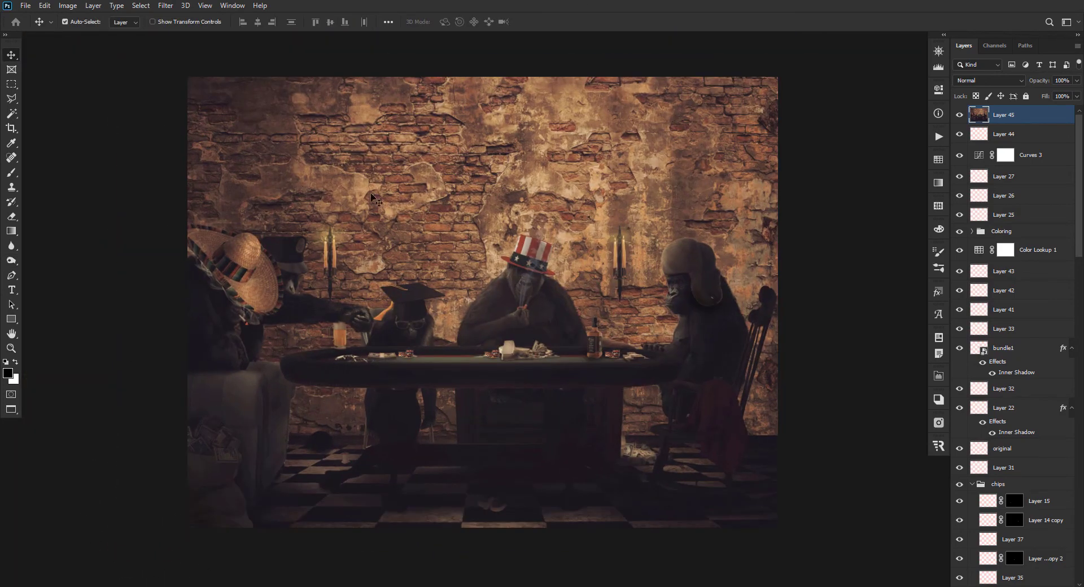
pyautogui.scroll(-1, 407, 177)
pyautogui.scroll(1, 542, 112)
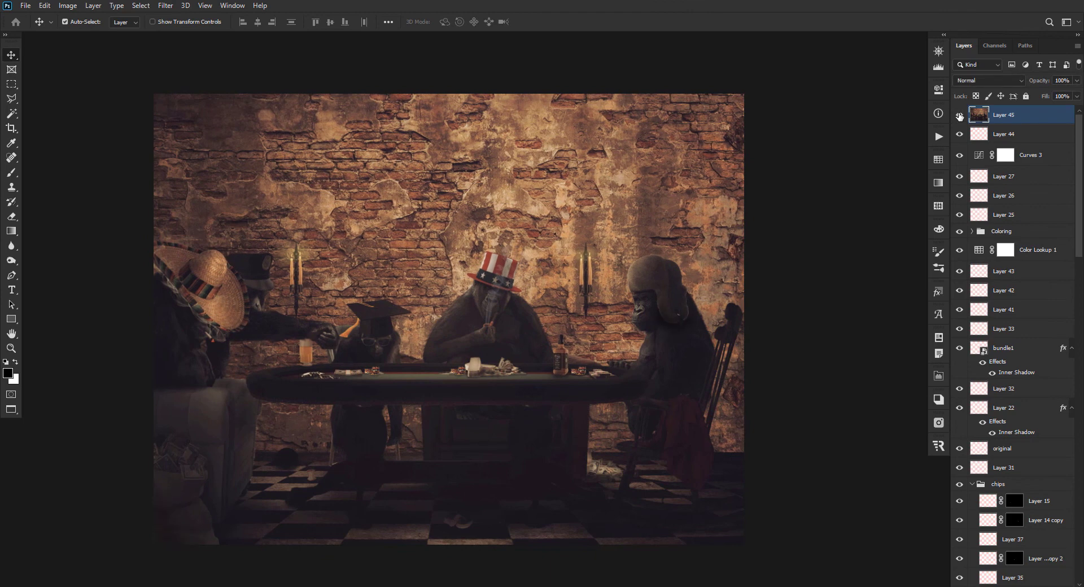
pyautogui.press('Delete')
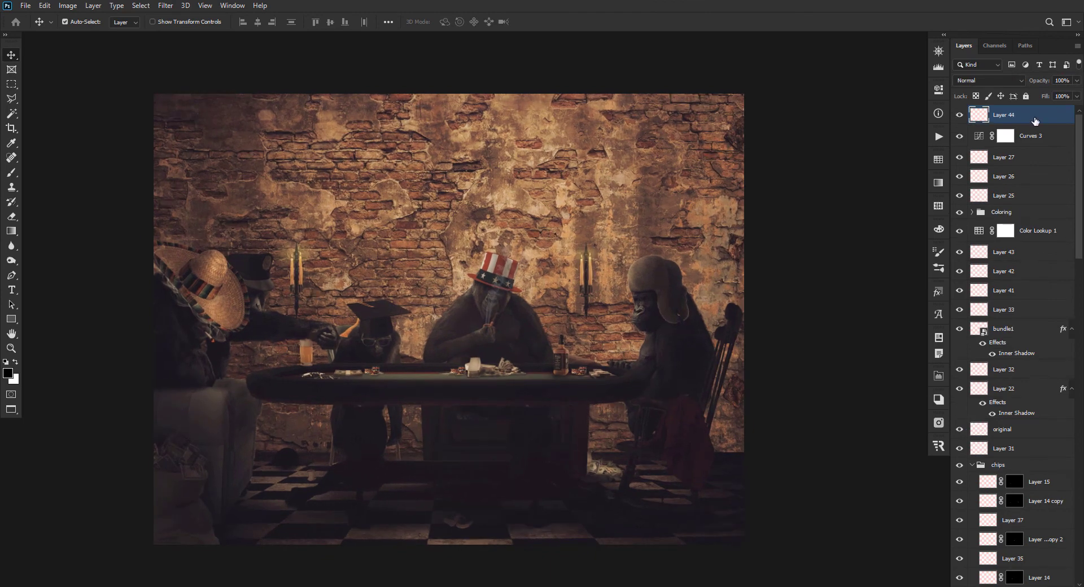
# Delete the empty top layer and stamp all visible layers into a new merged layer above Curves 3.
pyautogui.press('Delete')
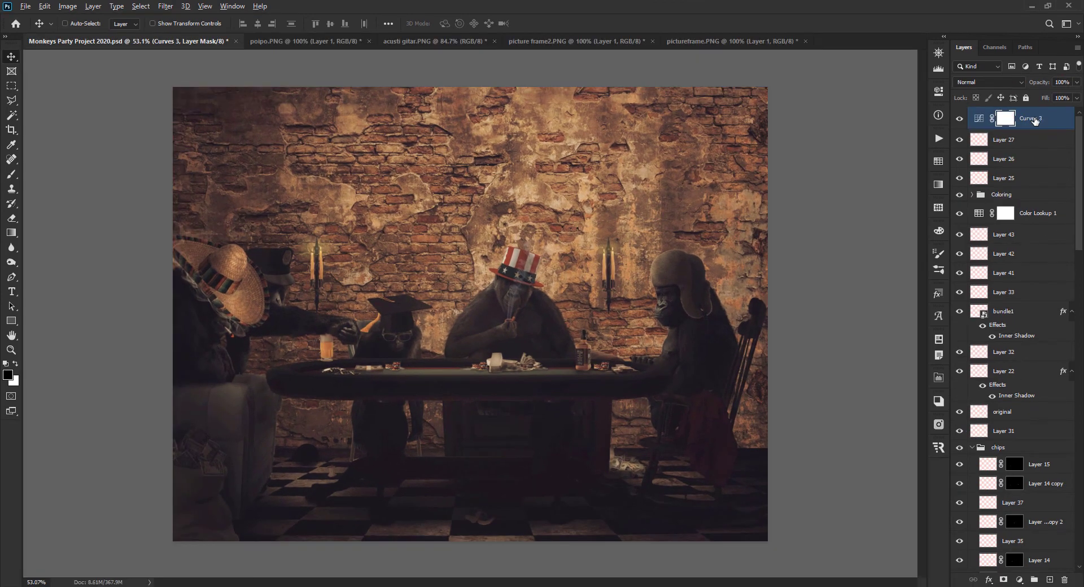
pyautogui.hotkey('ctrl', 'z')
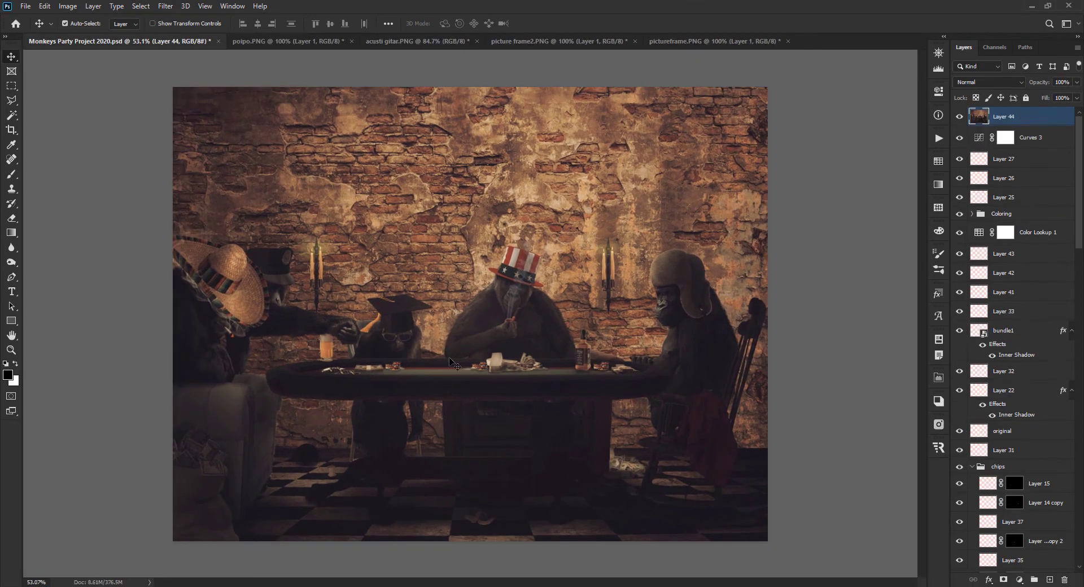
pyautogui.press('f')
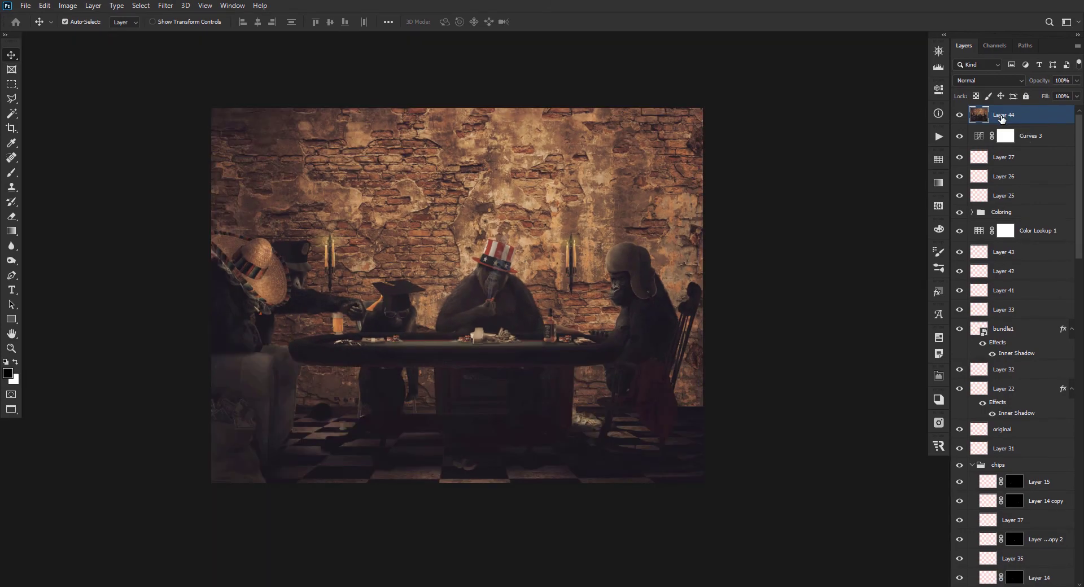
# Choose the winged MR logo brush tip from the EB Brush Logo Set for the Brush tool.
pyautogui.scroll(1, 529, 306)
pyautogui.press('b')
pyautogui.rightClick(439, 380)
pyautogui.scroll(2, 570, 362)
pyautogui.click(562, 356)
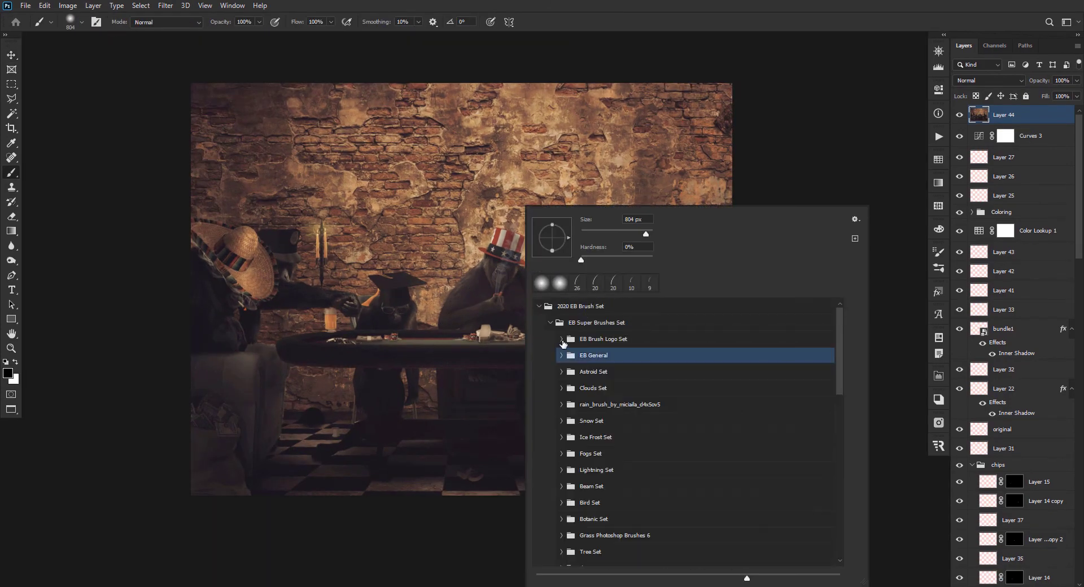
pyautogui.click(562, 339)
pyautogui.click(706, 469)
pyautogui.click(513, 358)
# Stamp the logo in white at a reduced brush size on a new layer, over the floor near the scene's lower-right corner.
pyautogui.press('x')
pyautogui.moveTo(720, 470)
pyautogui.mouseDown()
pyautogui.moveTo(647, 470)
pyautogui.moveTo(668, 470)
pyautogui.mouseUp()
pyautogui.scroll(2, 667, 486)
pyautogui.hotkey('ctrl', 'alt', 'shift', 'n')
pyautogui.click(689, 481)
# Scale the logo down, place it tightly in the scene's lower-right corner, and check it against the whole image.
pyautogui.press('v')
pyautogui.hotkey('ctrl', 't')
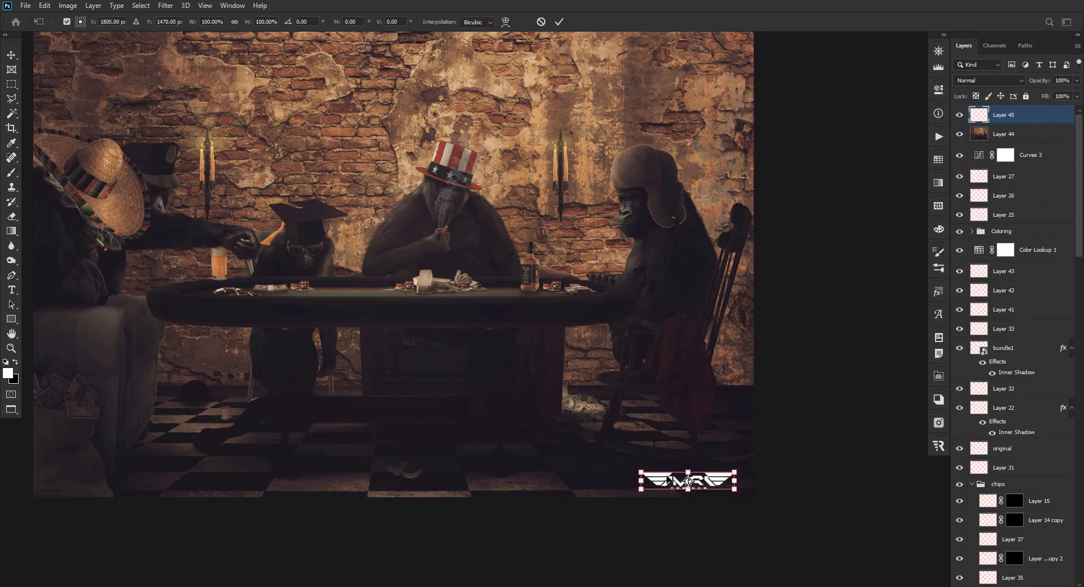
pyautogui.scroll(4, 666, 523)
pyautogui.moveTo(626, 441); pyautogui.dragTo(766, 468)
pyautogui.press('Return')
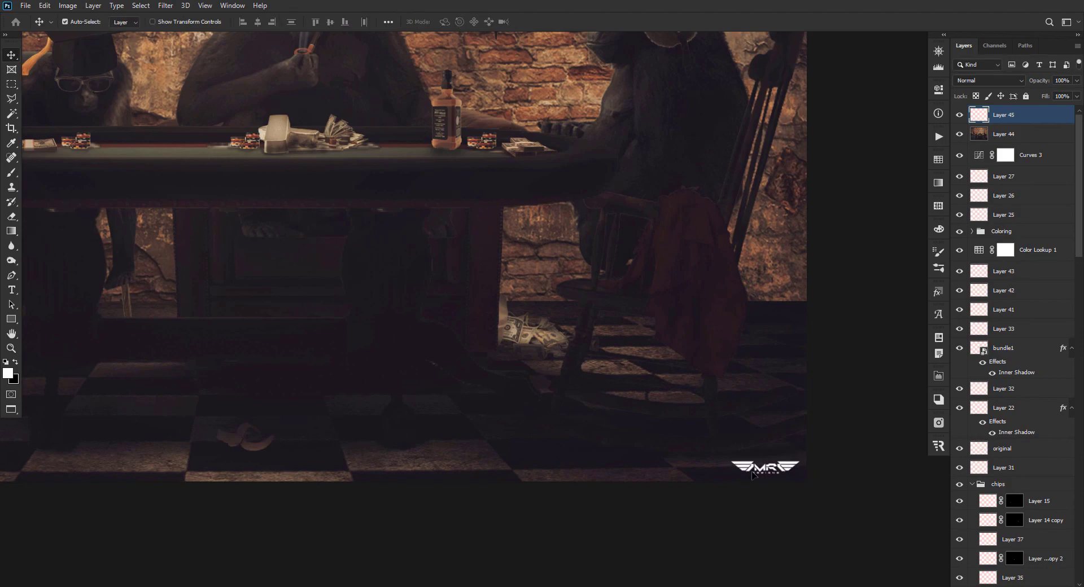
pyautogui.scroll(-8, 753, 472)
pyautogui.scroll(-1, 219, 73)
pyautogui.scroll(1, 164, 42)
pyautogui.scroll(1, 670, 287)
pyautogui.scroll(1, 480, 87)
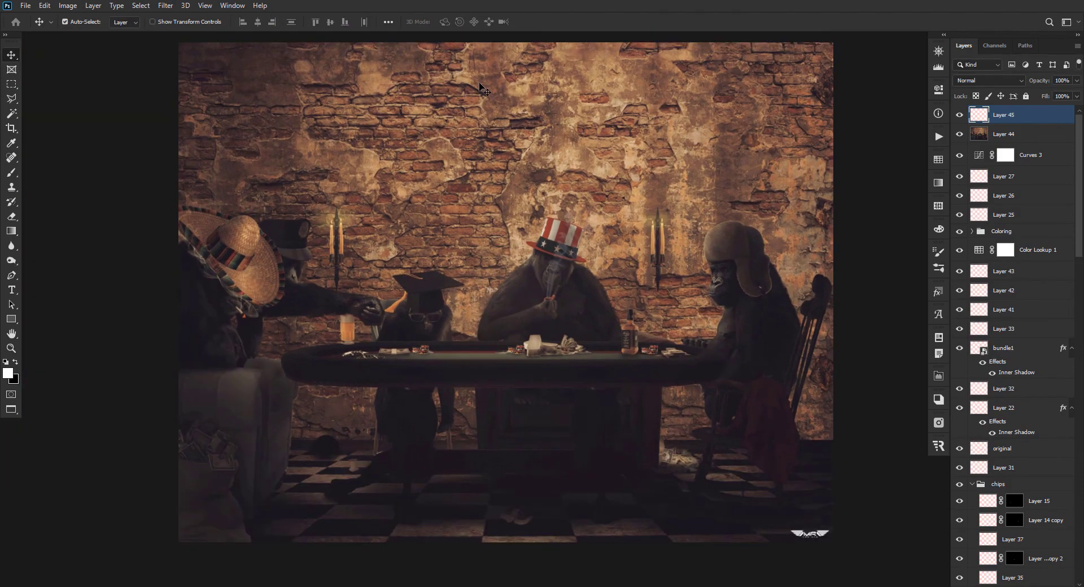
# Apply the Camera Raw Filter to the merged scene layer beneath the logo, adjusting its Texture.
pyautogui.click(1004, 136)
pyautogui.click(165, 6)
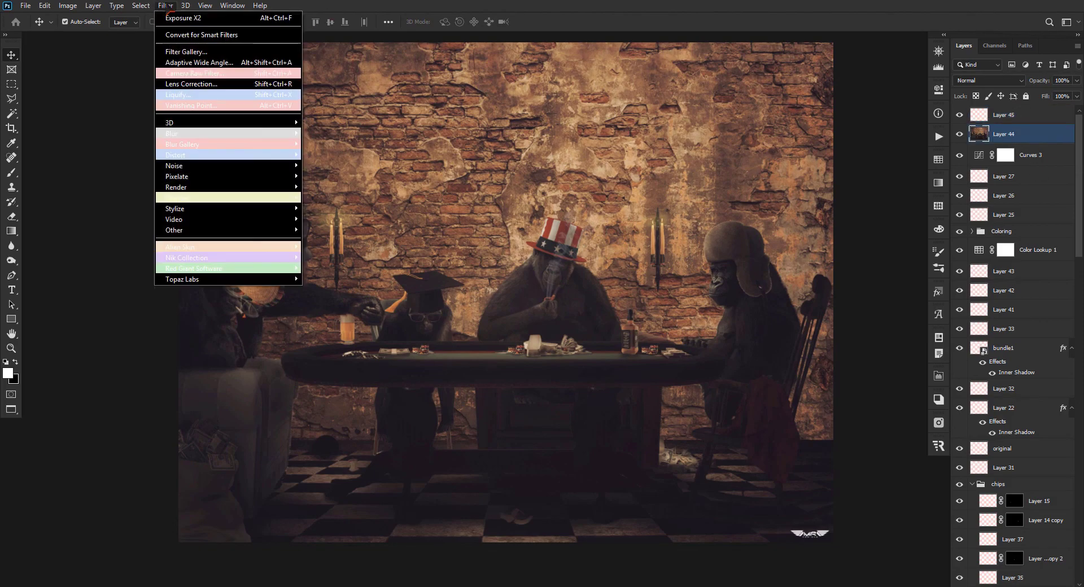
pyautogui.click(198, 73)
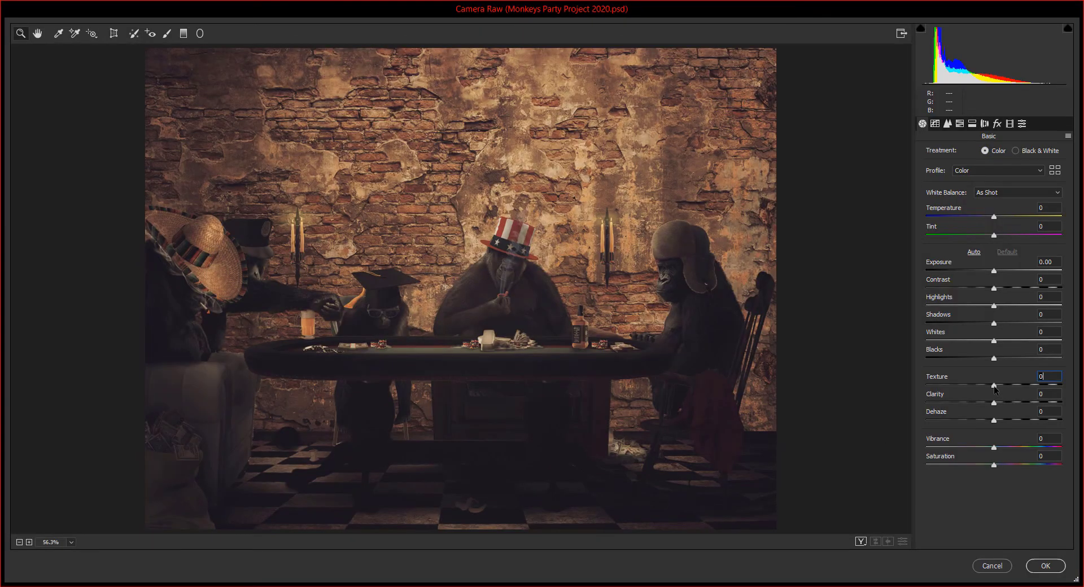
pyautogui.moveTo(1001, 385); pyautogui.dragTo(995, 417)
pyautogui.hotkey('ctrl', 'z')
pyautogui.hotkey('ctrl', 'z')
pyautogui.click(1033, 569)
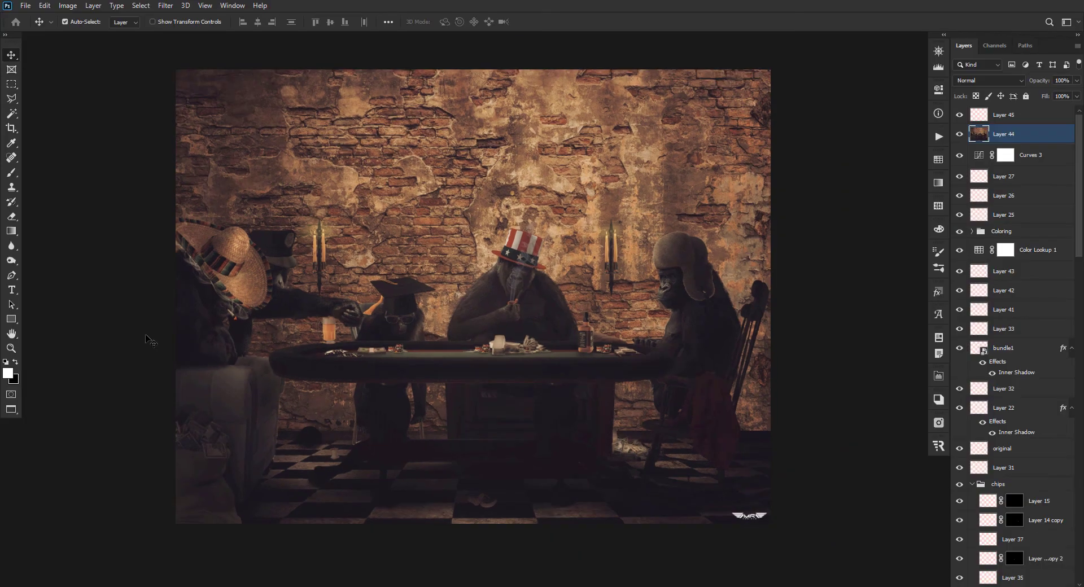